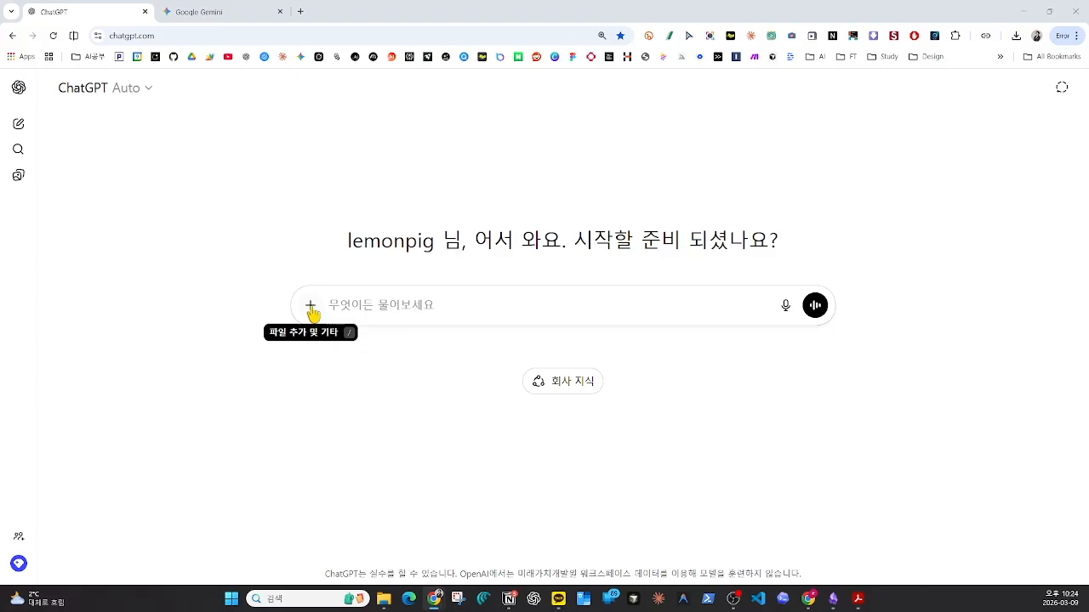
{"action": "left_click", "coordinate": [311, 311]}
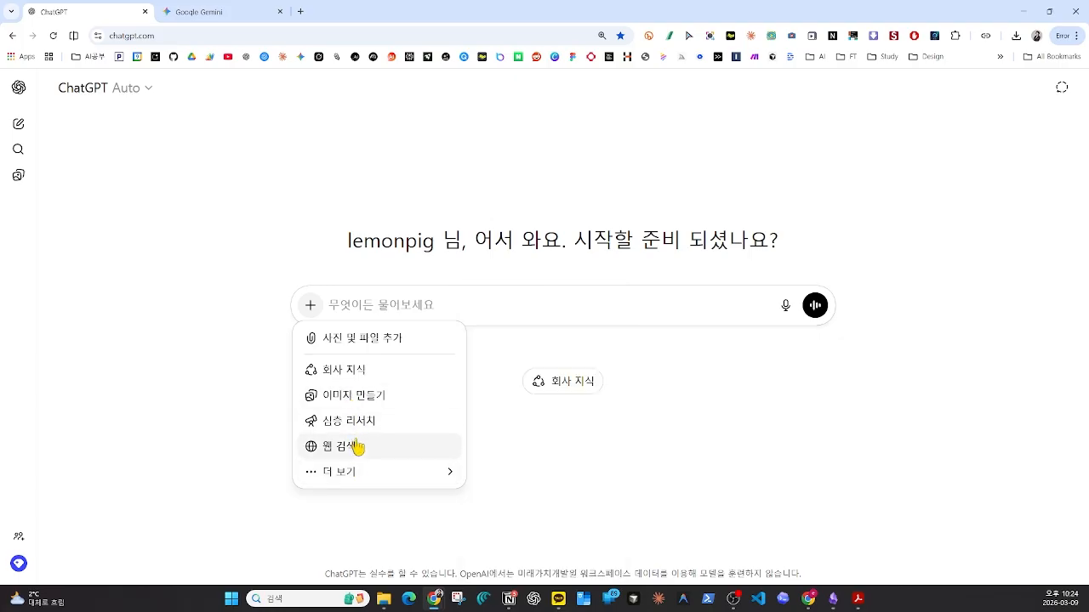
{"action": "mouse_move", "coordinate": [361, 477]}
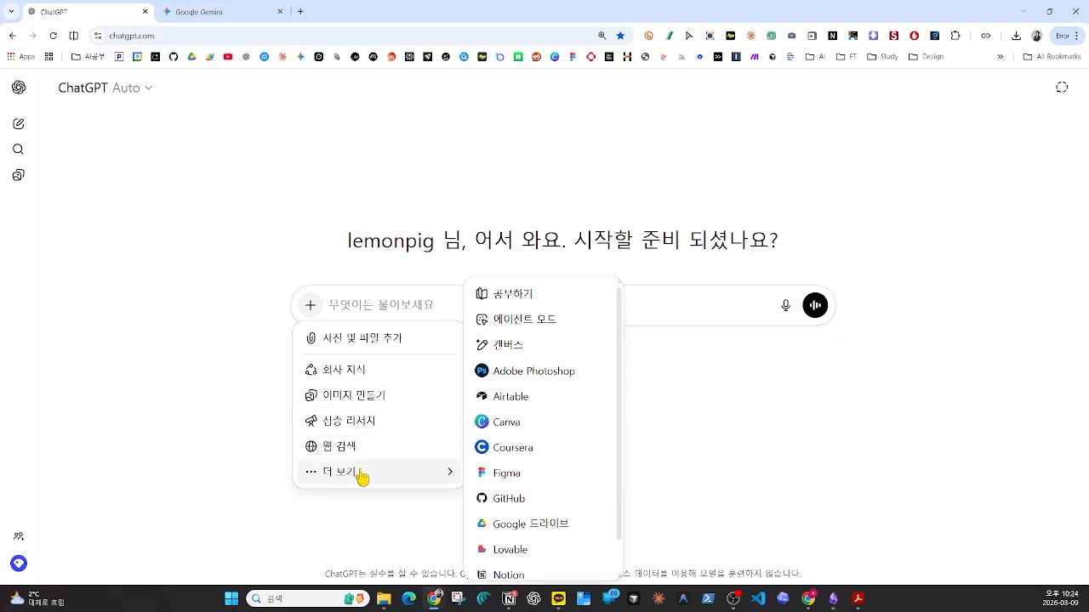
{"action": "left_click", "coordinate": [503, 349]}
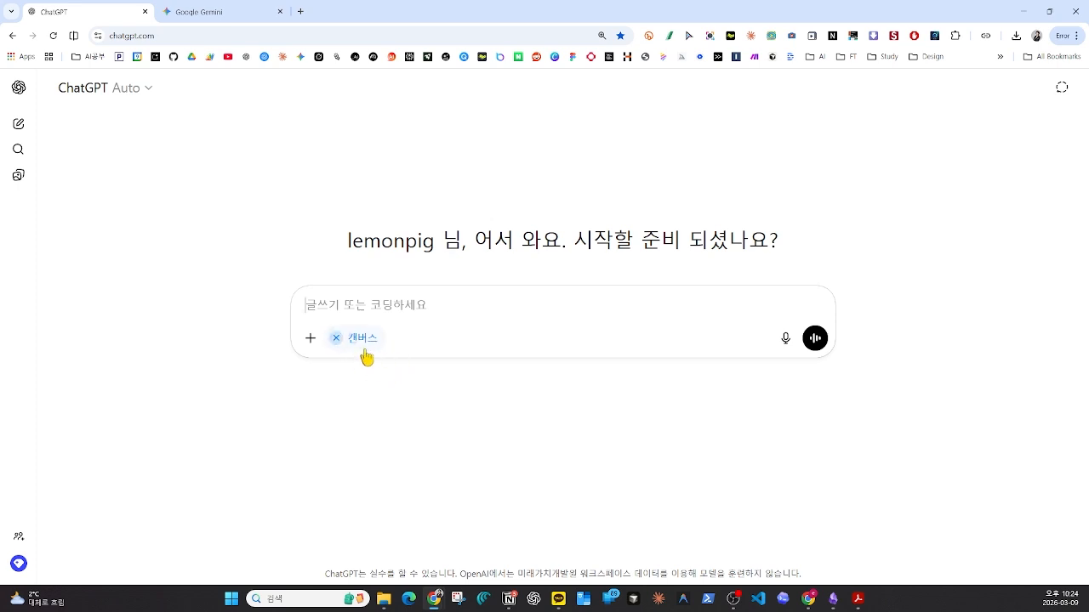
{"action": "left_click", "coordinate": [336, 338]}
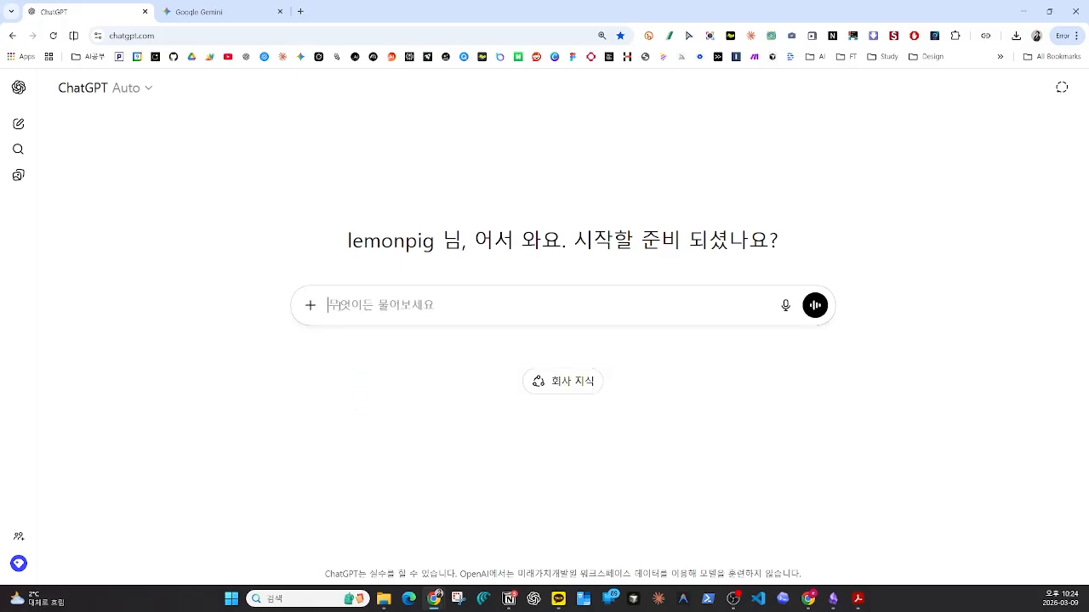
{"action": "type", "text": "/"}
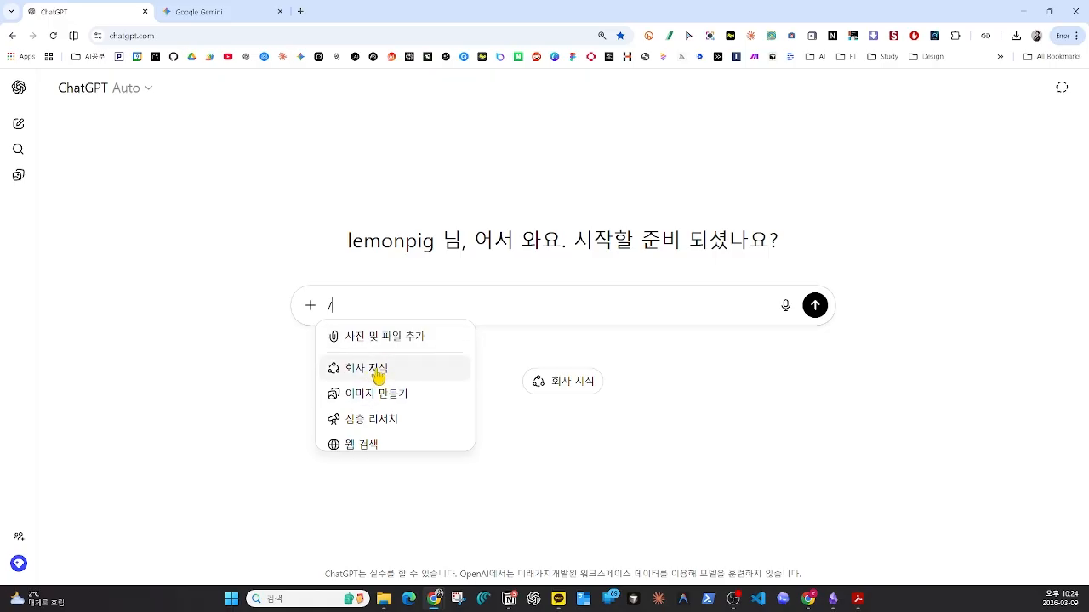
{"action": "scroll", "coordinate": [379, 377], "scroll_direction": "down", "scroll_amount": 3}
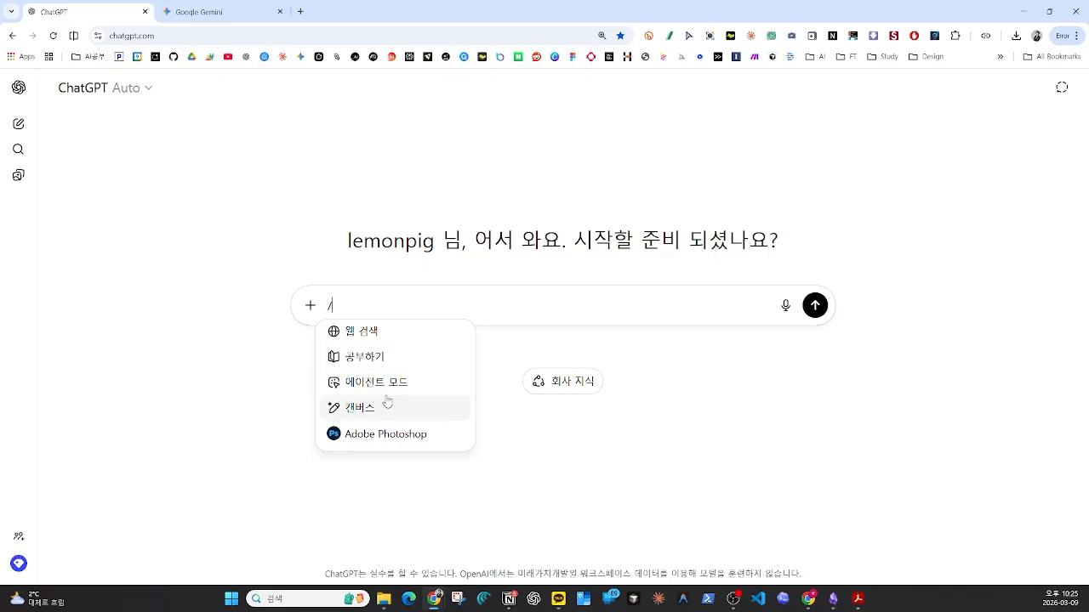
{"action": "left_click", "coordinate": [379, 414]}
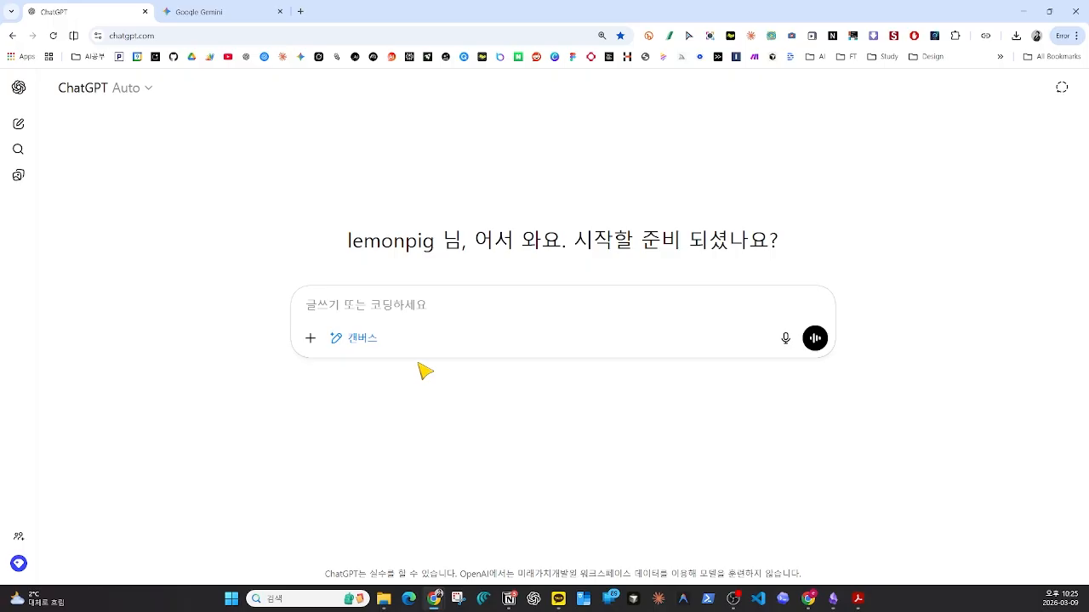
{"action": "left_click", "coordinate": [334, 339]}
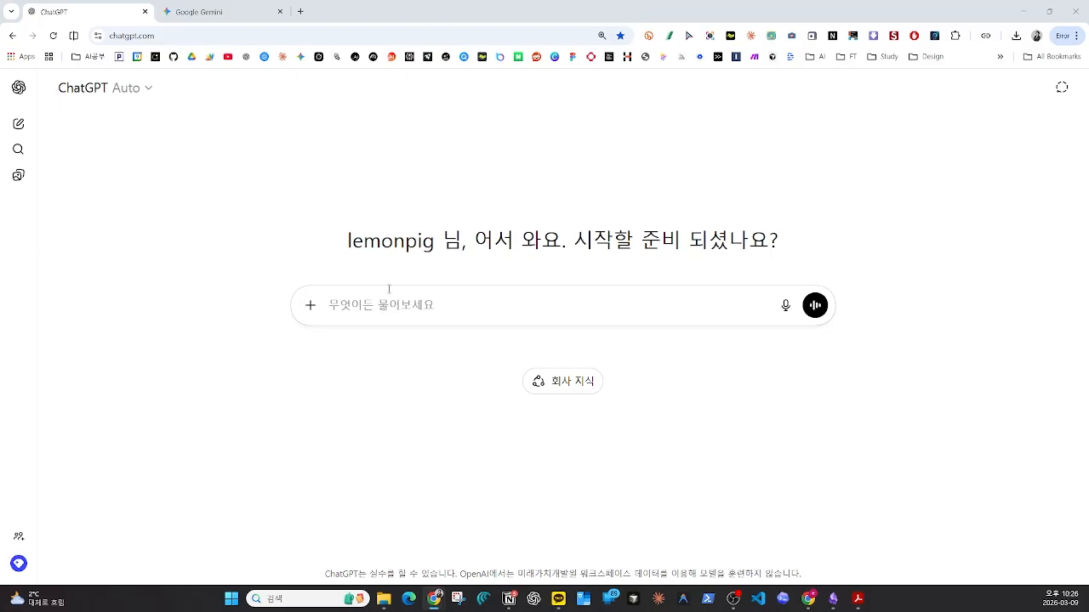
Request, in Korean with Canvas enabled, a polite, warm, one-screen KakaoTalk new-term greeting to a third-grader's homeroom teacher that sincerely entrusts the child
{"action": "type", "text": "새 학기를 맞아 초등학교 3학년 아이의 담임 선생님께 보낼 카카오톡 인사 메시지를 작성해줘. 정중하면서도 따뜻한 톤으로, 아이를 잘 부탁드린다는 진심이 느껴지게. 너무 길지 않게 카톡 한 화면에 들어올 분량으로 써줘."}
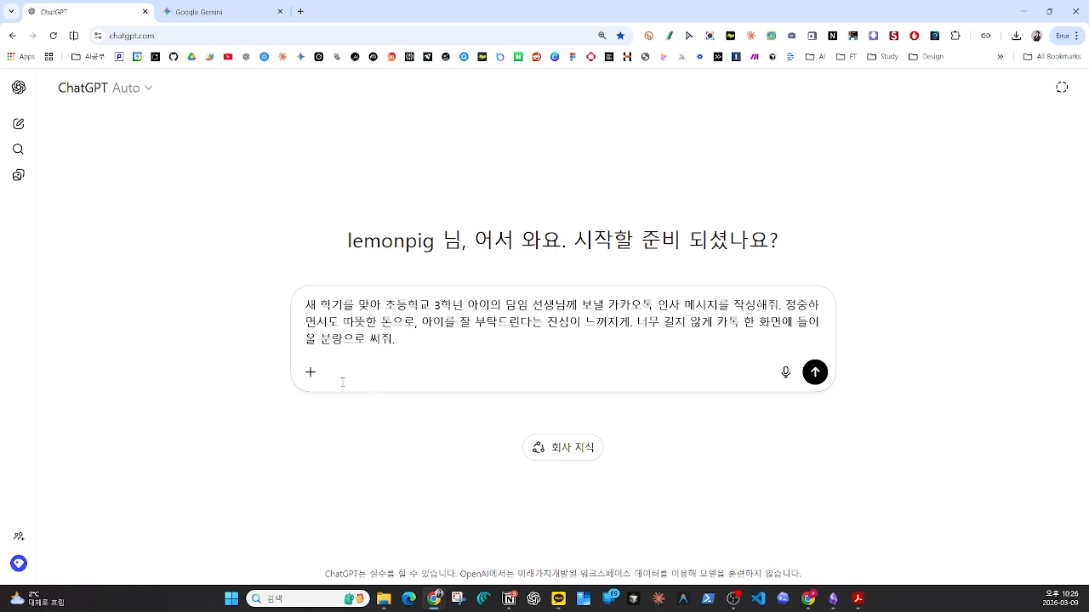
{"action": "left_click", "coordinate": [310, 371]}
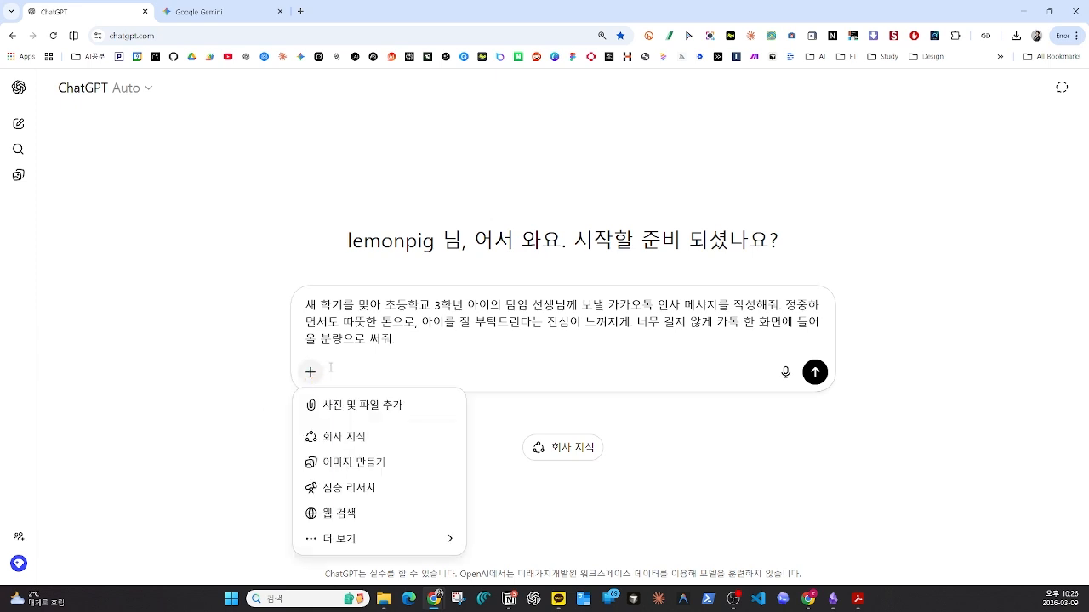
{"action": "mouse_move", "coordinate": [376, 539]}
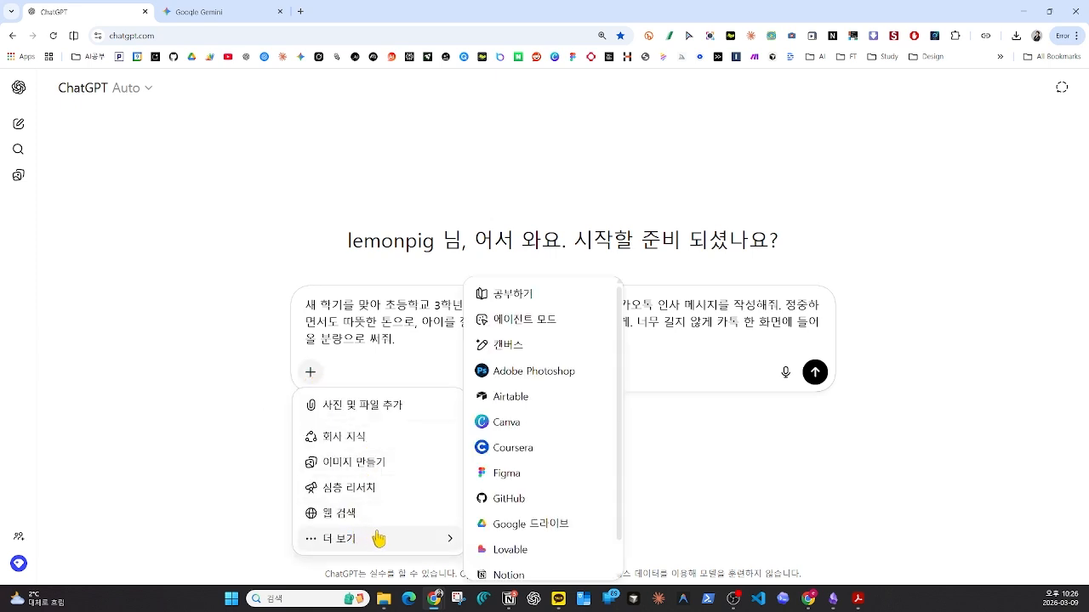
{"action": "left_click", "coordinate": [498, 345]}
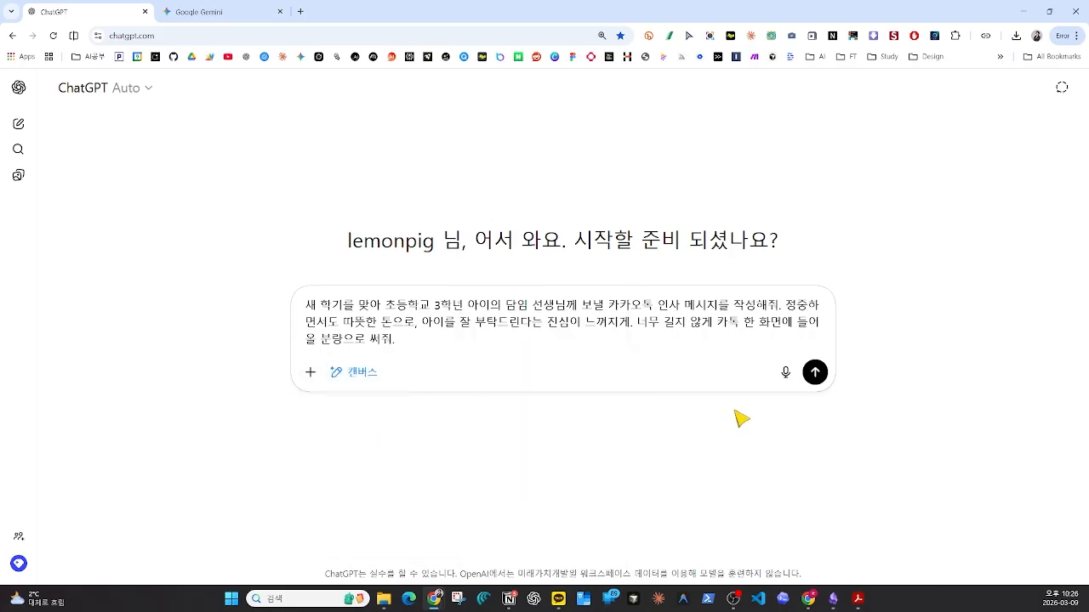
{"action": "left_click", "coordinate": [814, 374]}
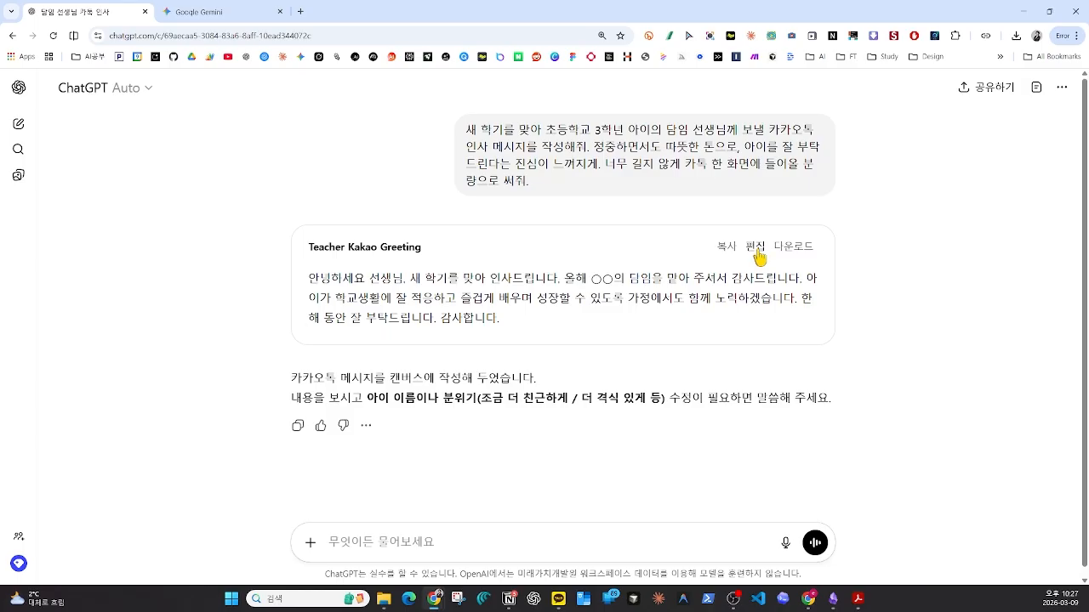
Open the teacher greeting for editing and put each of its sentences on a separate line
{"action": "left_click", "coordinate": [801, 255]}
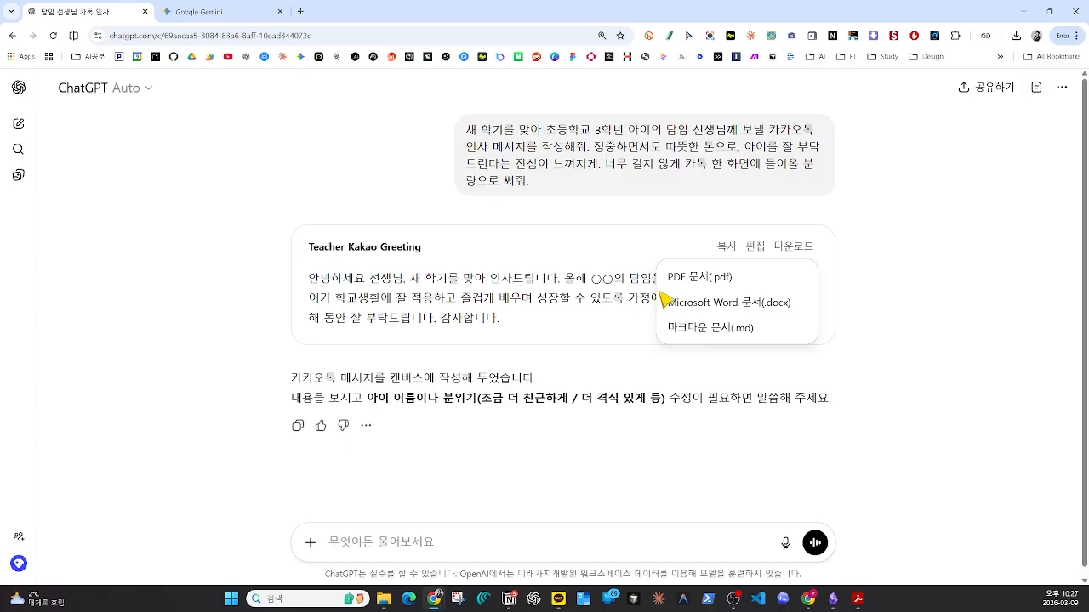
{"action": "left_click", "coordinate": [757, 252]}
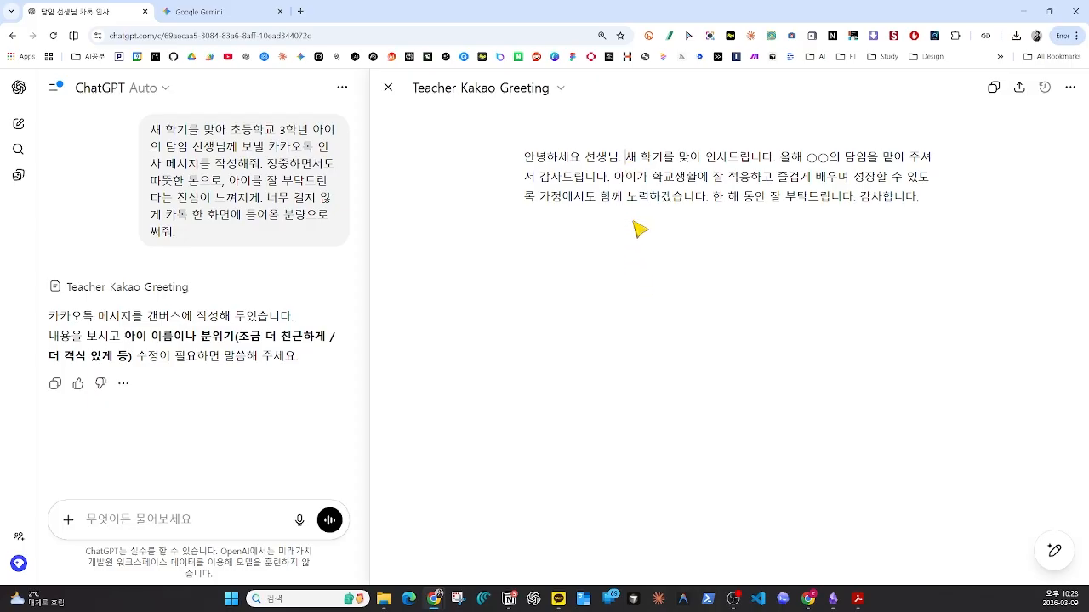
{"action": "key", "text": "Return"}
{"action": "left_click", "coordinate": [683, 185]}
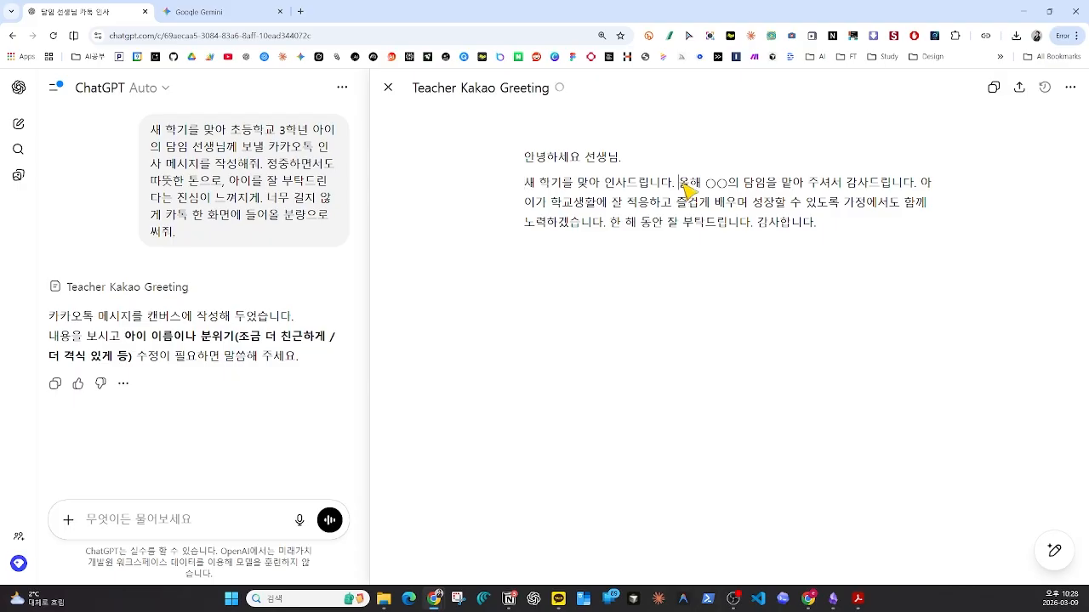
{"action": "key", "text": "Return"}
{"action": "left_click", "coordinate": [768, 210]}
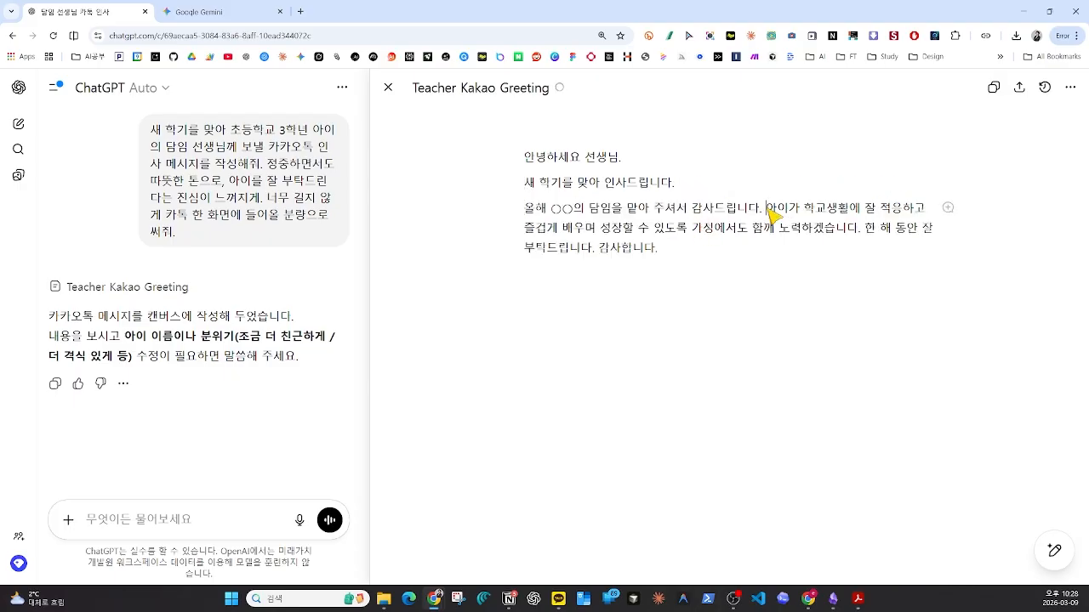
{"action": "key", "text": "Return"}
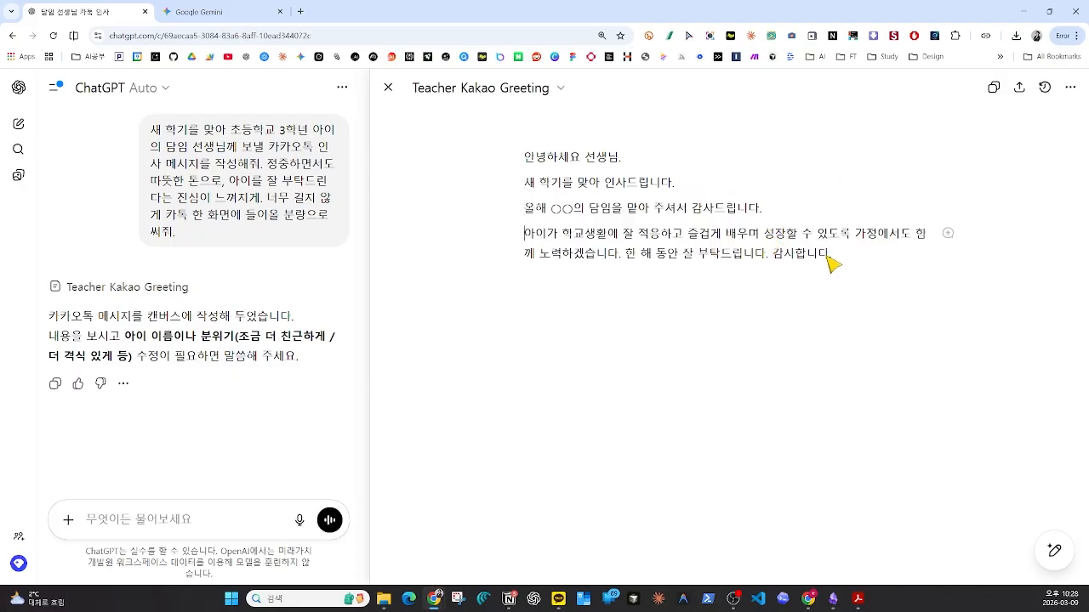
{"action": "left_click", "coordinate": [627, 253]}
{"action": "key", "text": "Return"}
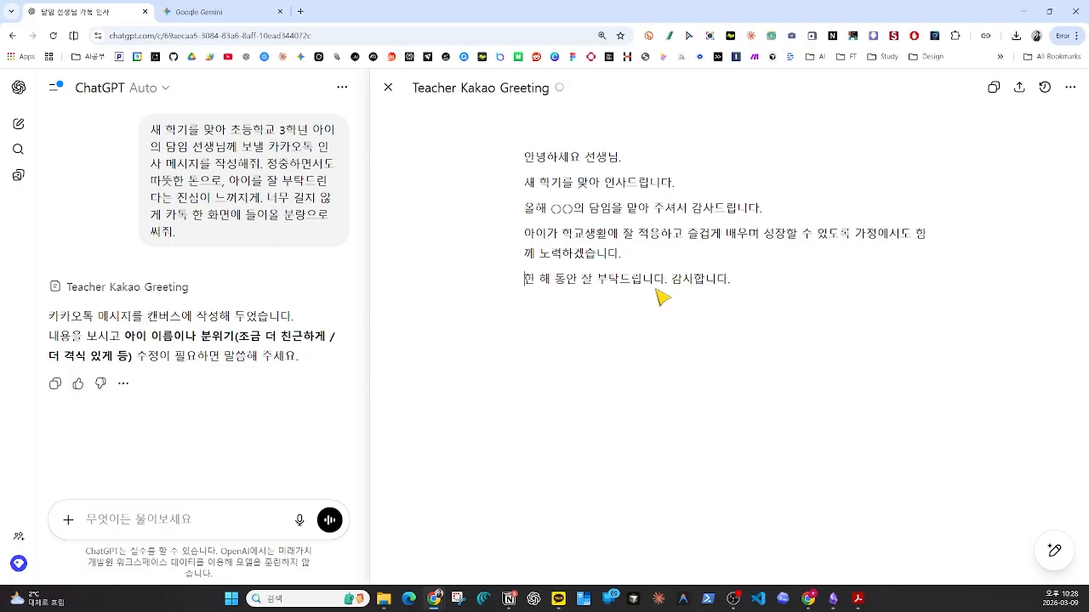
{"action": "left_click", "coordinate": [673, 281]}
{"action": "key", "text": "Return"}
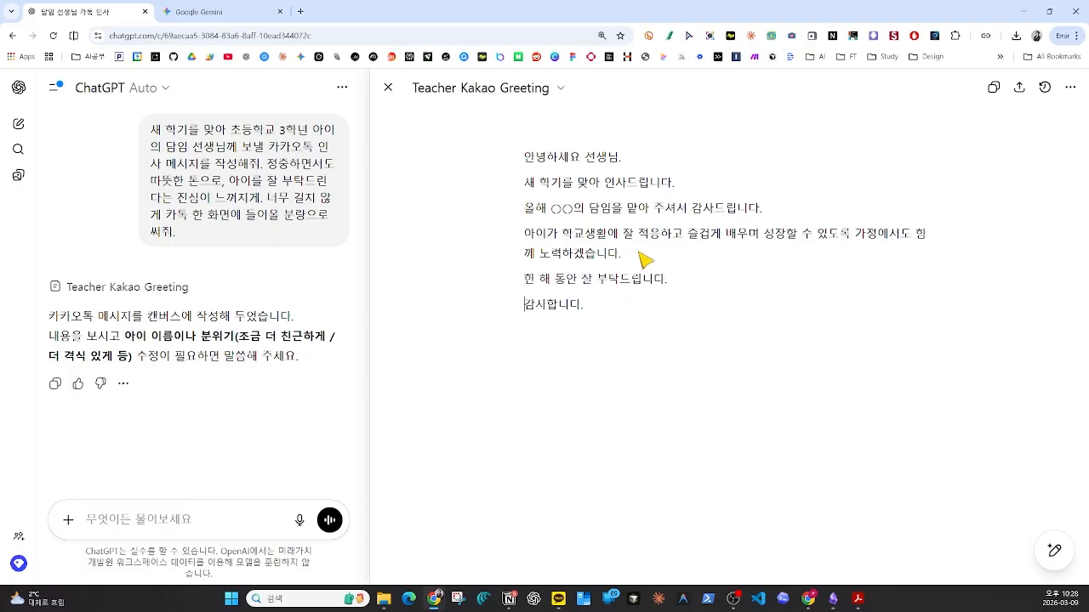
Replace the ○○ placeholder in the greeting with the child's name and end the opening salutation with an exclamation mark
{"action": "left_click", "coordinate": [573, 211]}
{"action": "key", "text": "BackSpace"}
{"action": "key", "text": "BackSpace"}
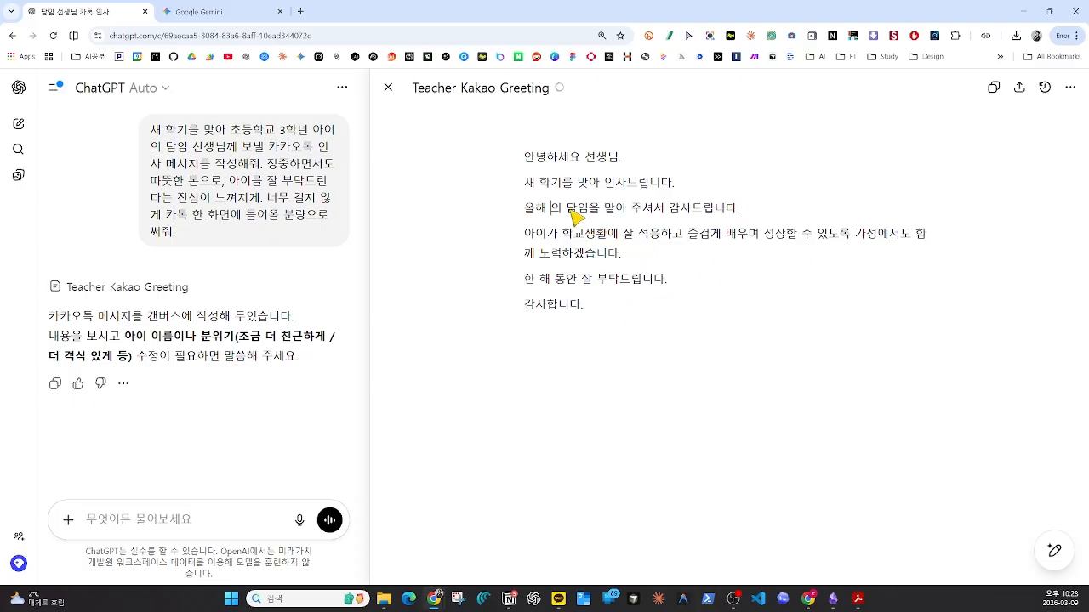
{"action": "type", "text": "현지"}
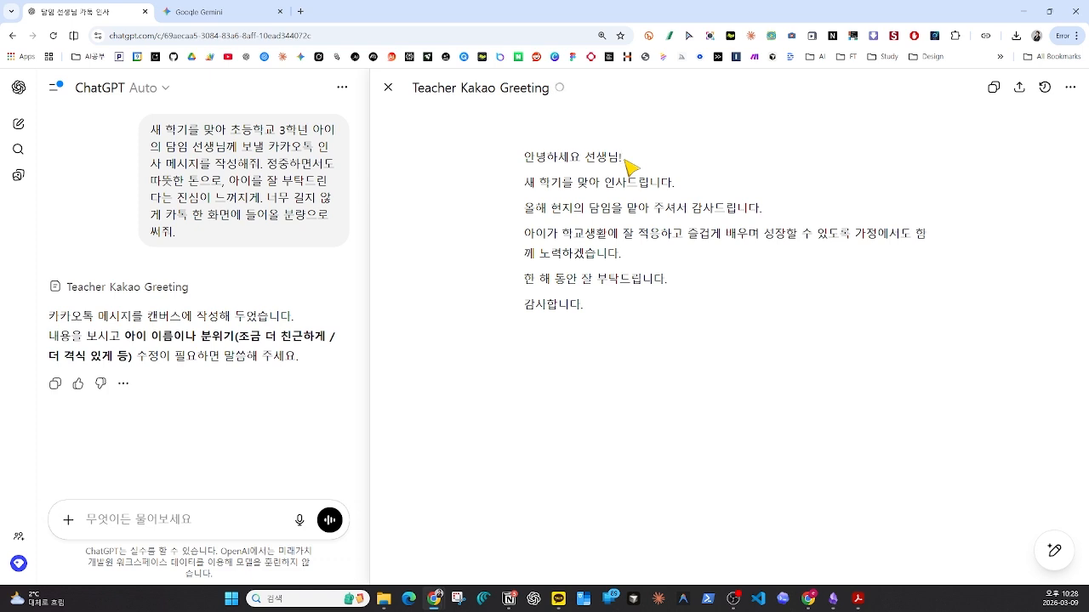
{"action": "left_click", "coordinate": [625, 160]}
Have ChatGPT rewrite the three middle sentences between the salutation and the closing with "이 부분을 좀 더 진심이 느껴지게 바꿔줘."
{"action": "left_click_drag", "start_coordinate": [525, 182], "coordinate": [631, 266]}
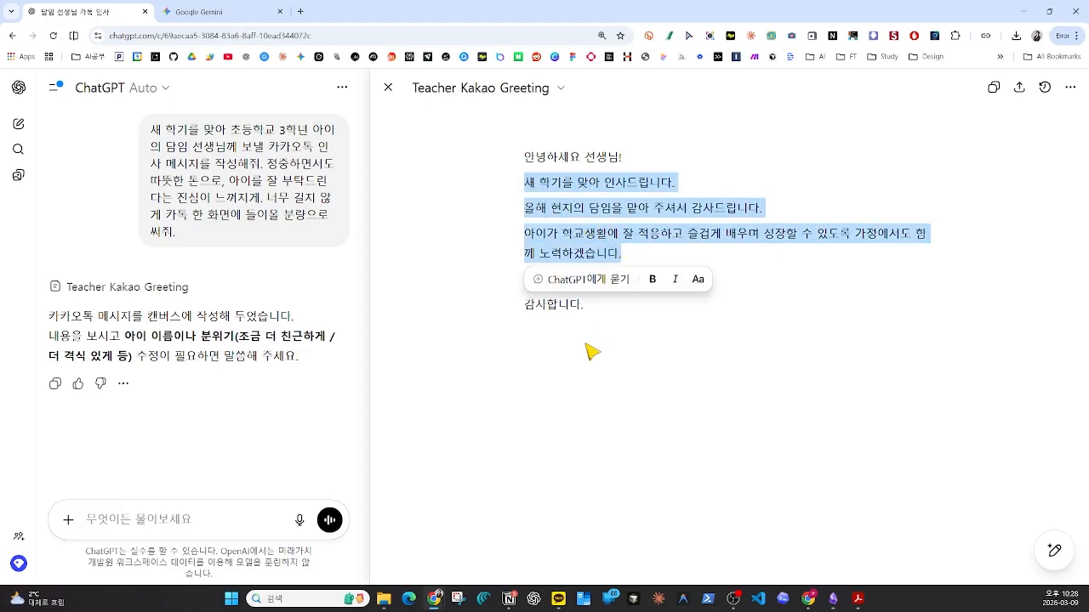
{"action": "left_click", "coordinate": [566, 285]}
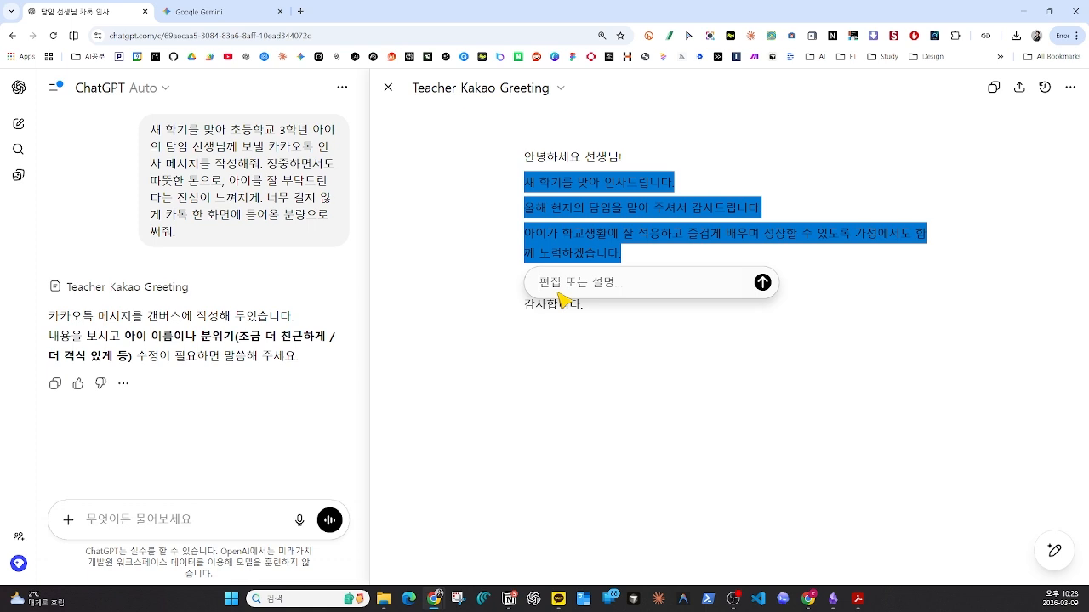
{"action": "type", "text": "이 부분을 좀 더 진"}
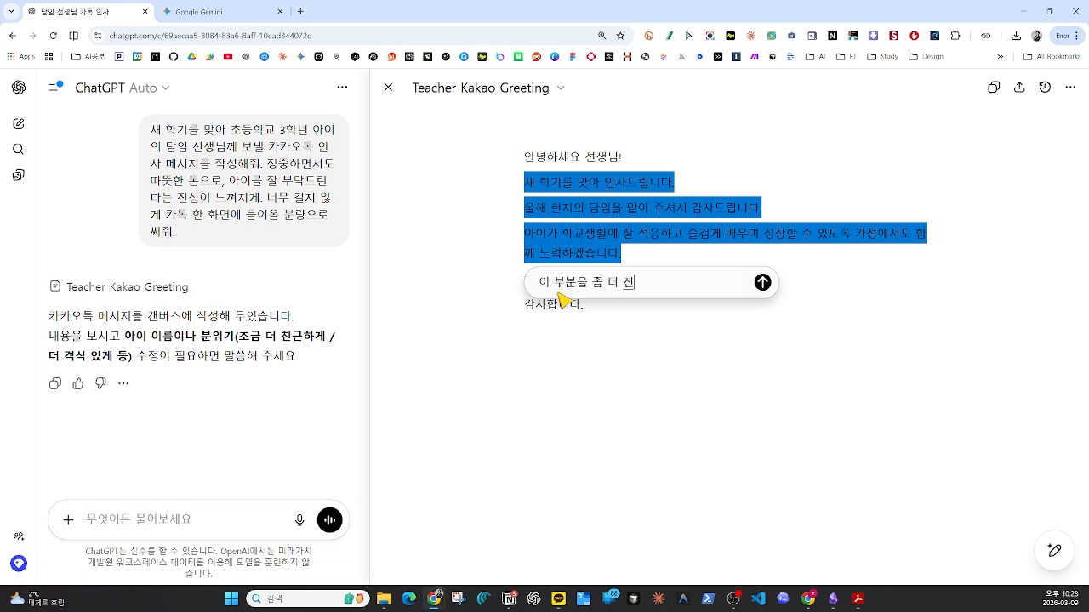
{"action": "type", "text": "심이 느껴지게 "}
{"action": "type", "text": "바꿔줘."}
{"action": "key", "text": "Return"}
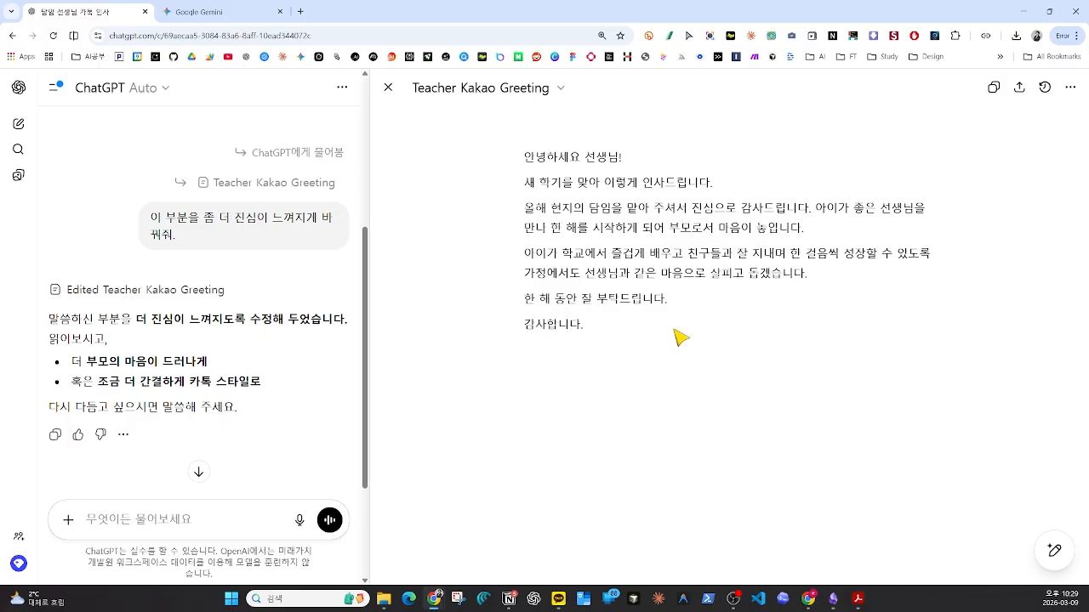
In a new chat, draft a Korean request for AIDA-structured SNS copy with CTA for 에어미스트 미니: working women 25-35, ultra-compact, USB-C, silent, aroma-oil compatible
{"action": "key", "text": "ctrl+shift+o"}
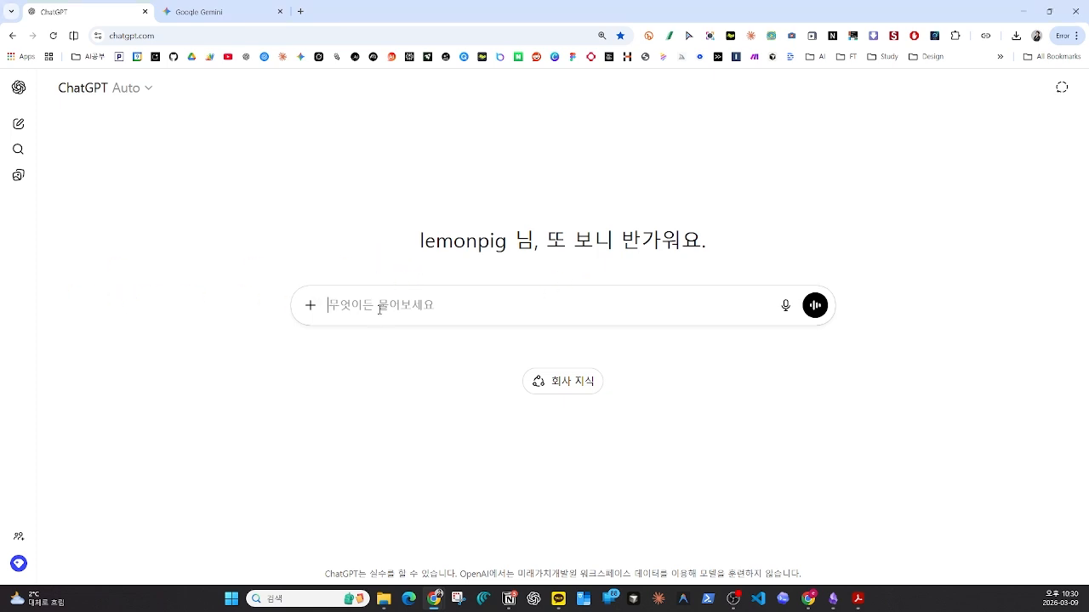
{"action": "type", "text": "신상품 ‘에이미스트 미니’ 무선 가습기의 SNS 프로모션 카피를 작성해줘. 타깃은 25-35세 직장인 여성. 제품 특징은 초소형, USB-C 충전, 무소음, 아로마 오일 호환. AIDA 기법을 적용해서 주목-흥미-욕구-행동 순서로 구성하고, CTA를 넣어줘."}
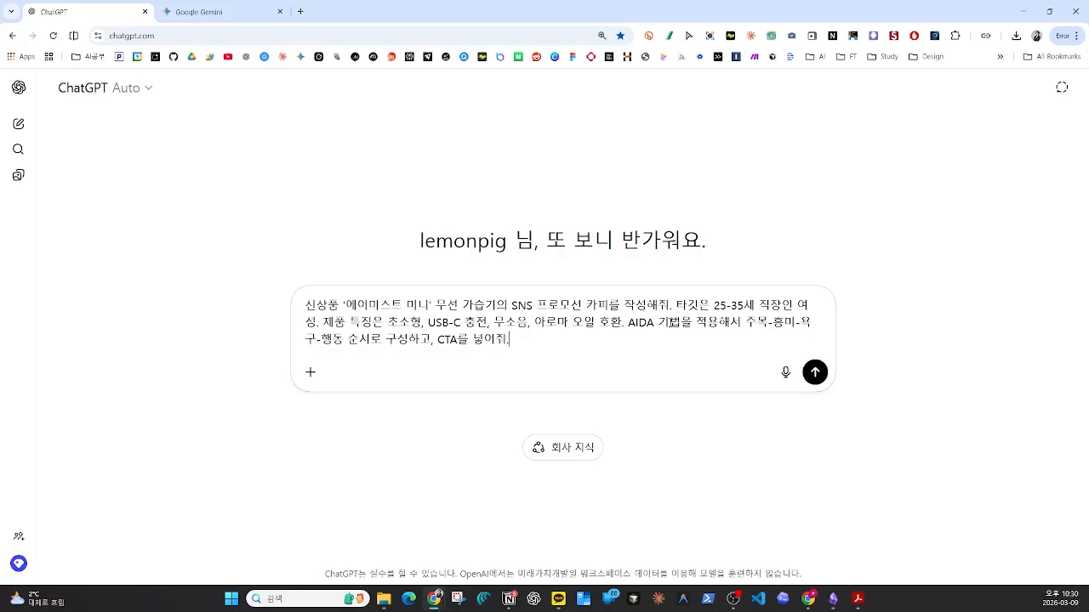
{"action": "left_click_drag", "start_coordinate": [672, 303], "coordinate": [305, 305]}
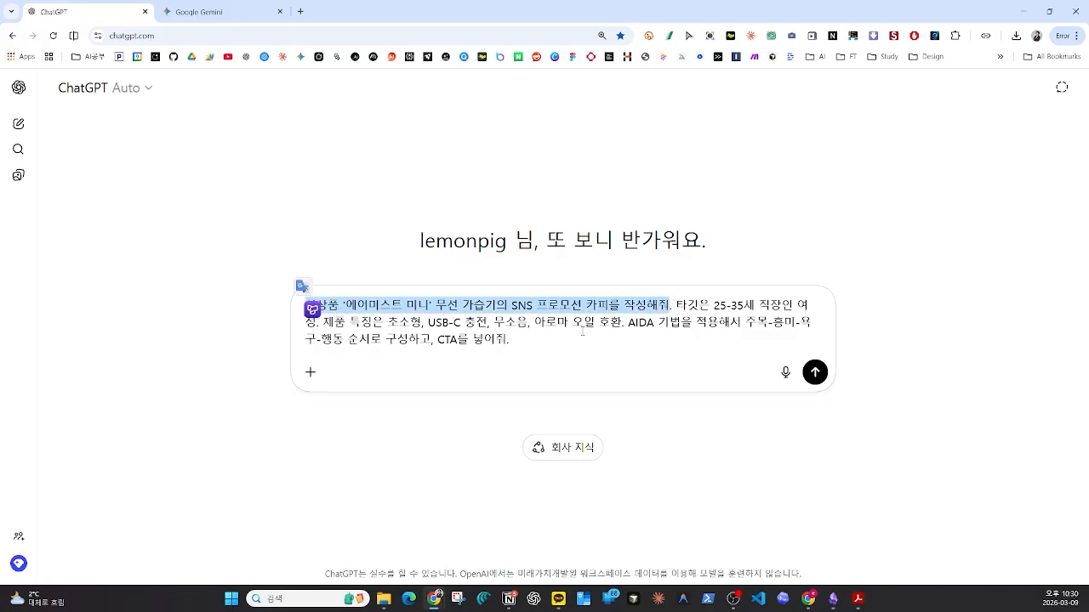
{"action": "left_click", "coordinate": [678, 321]}
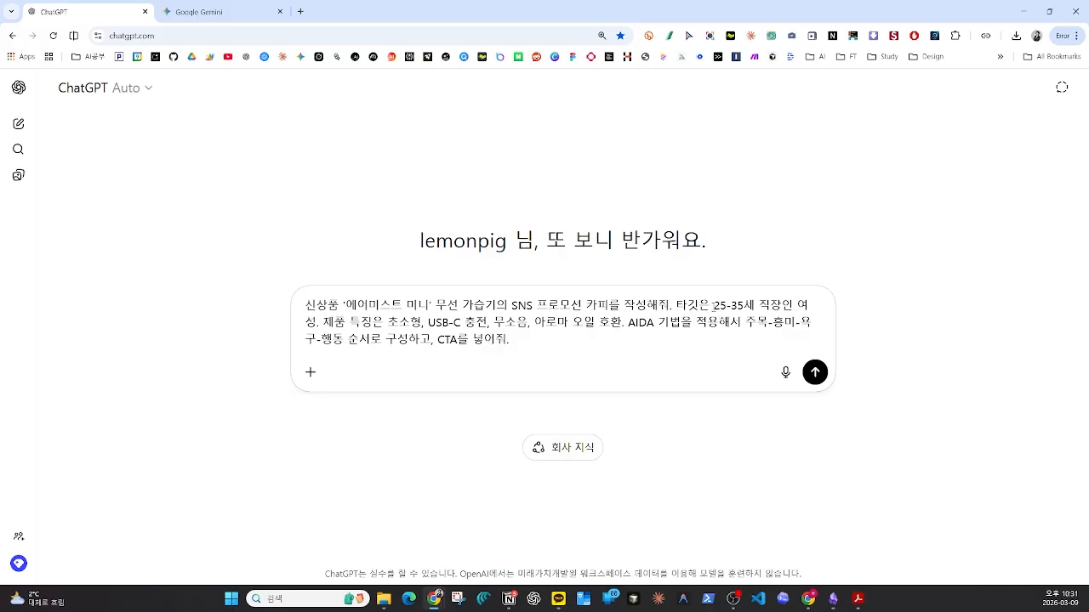
{"action": "left_click_drag", "start_coordinate": [713, 304], "coordinate": [318, 324]}
{"action": "left_click", "coordinate": [393, 323]}
{"action": "left_click_drag", "start_coordinate": [389, 322], "coordinate": [410, 323]}
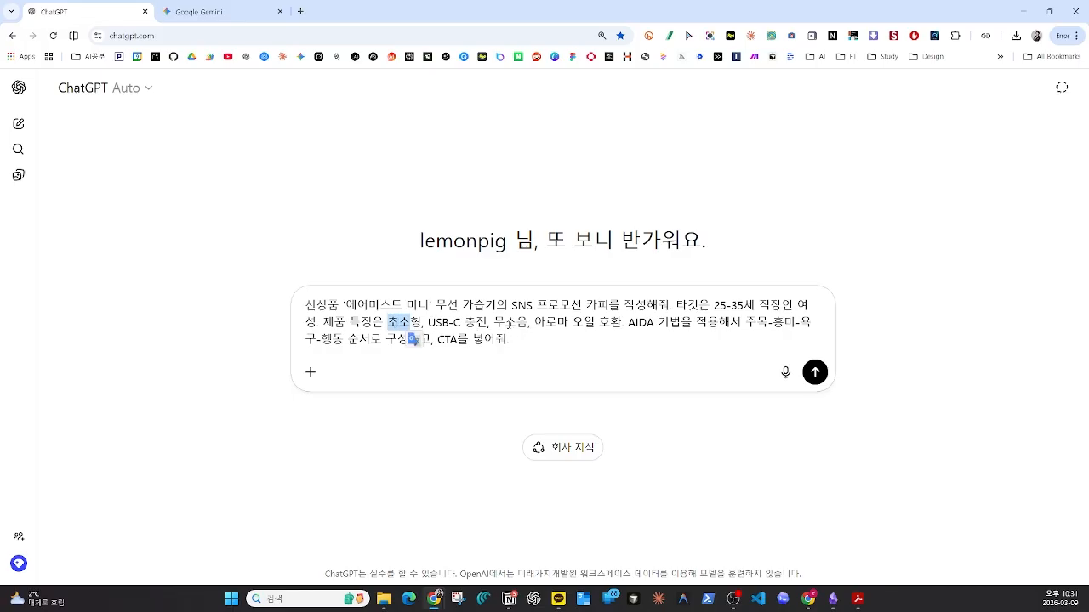
{"action": "left_click_drag", "start_coordinate": [628, 322], "coordinate": [740, 338]}
{"action": "left_click", "coordinate": [641, 324]}
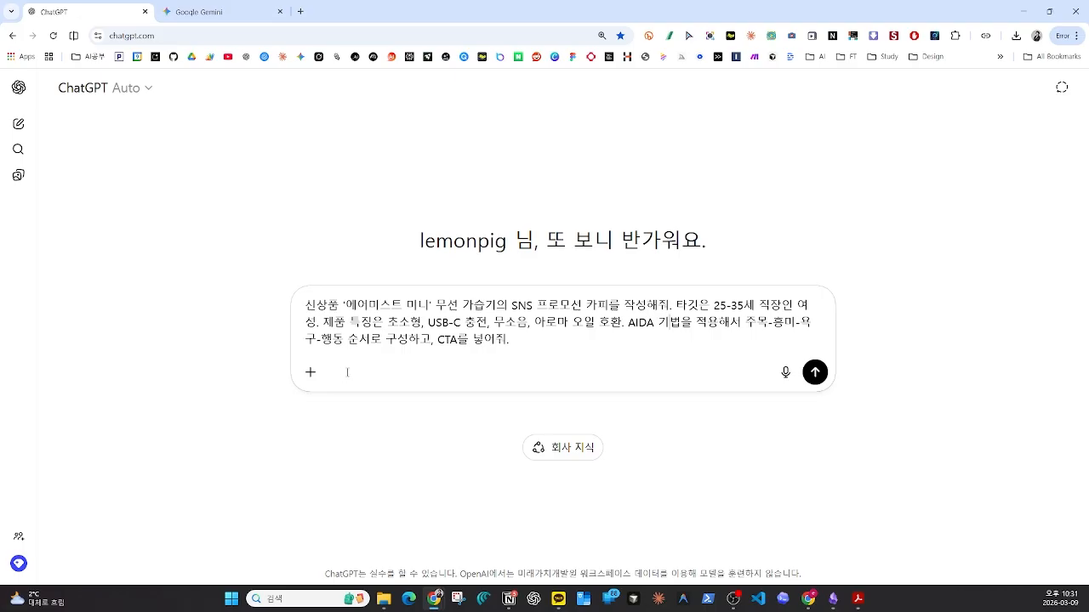
Enable Canvas for the drafted humidifier promotion request and send it
{"action": "left_click", "coordinate": [311, 372]}
{"action": "mouse_move", "coordinate": [372, 539]}
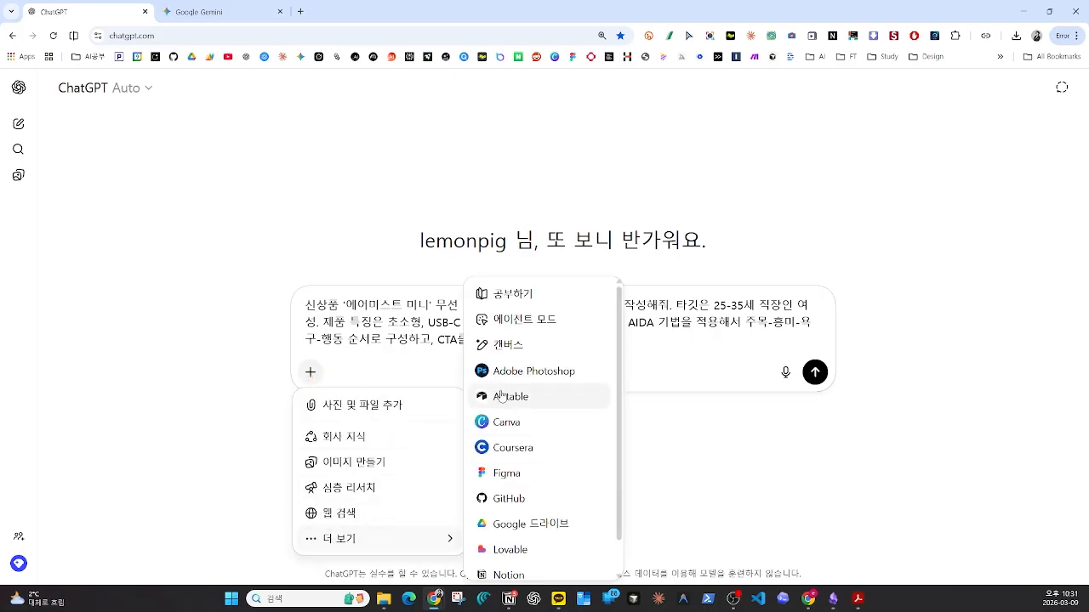
{"action": "left_click", "coordinate": [505, 345]}
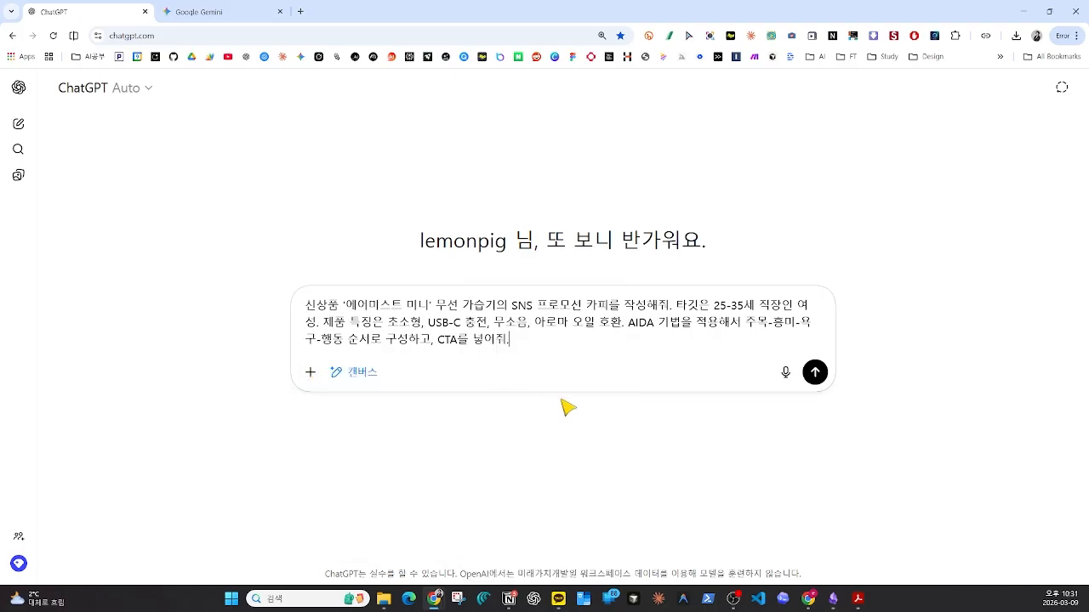
{"action": "left_click", "coordinate": [815, 372]}
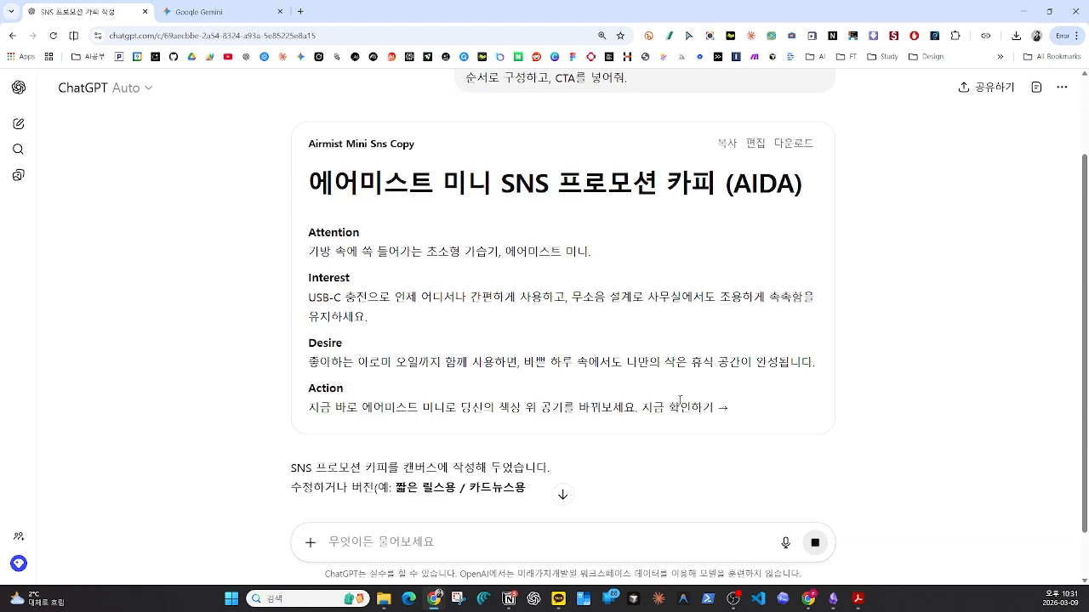
Open the humidifier copy for editing and have ChatGPT rewrite the Attention-to-Action text with "더 임팩트 있게, 호기심을 끄는 질문형으로 바꿔줘."
{"action": "left_click", "coordinate": [755, 146]}
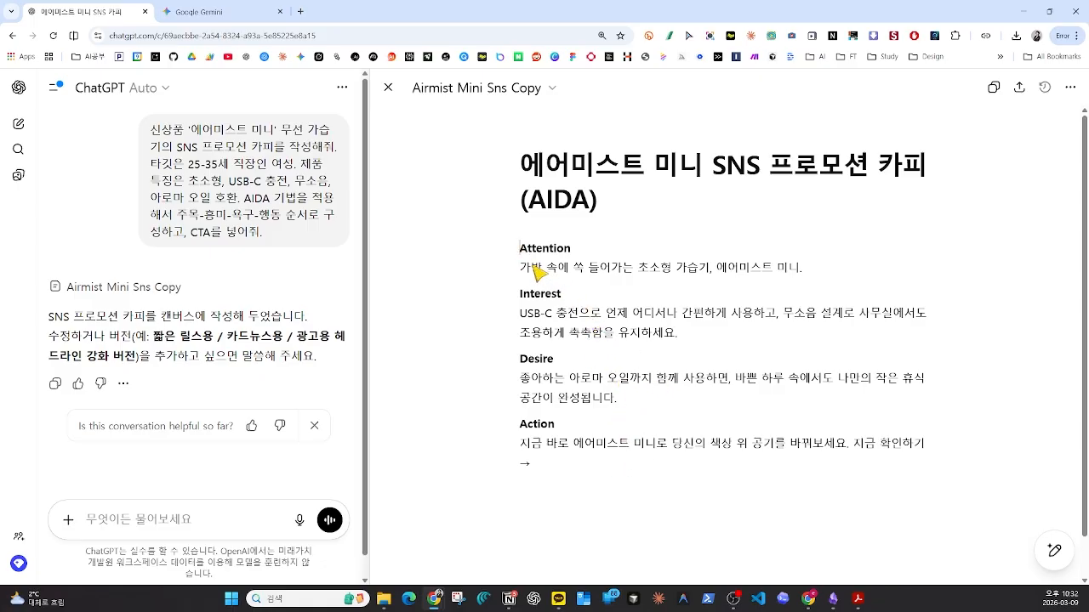
{"action": "left_click_drag", "start_coordinate": [520, 247], "coordinate": [926, 444]}
{"action": "left_click", "coordinate": [781, 469]}
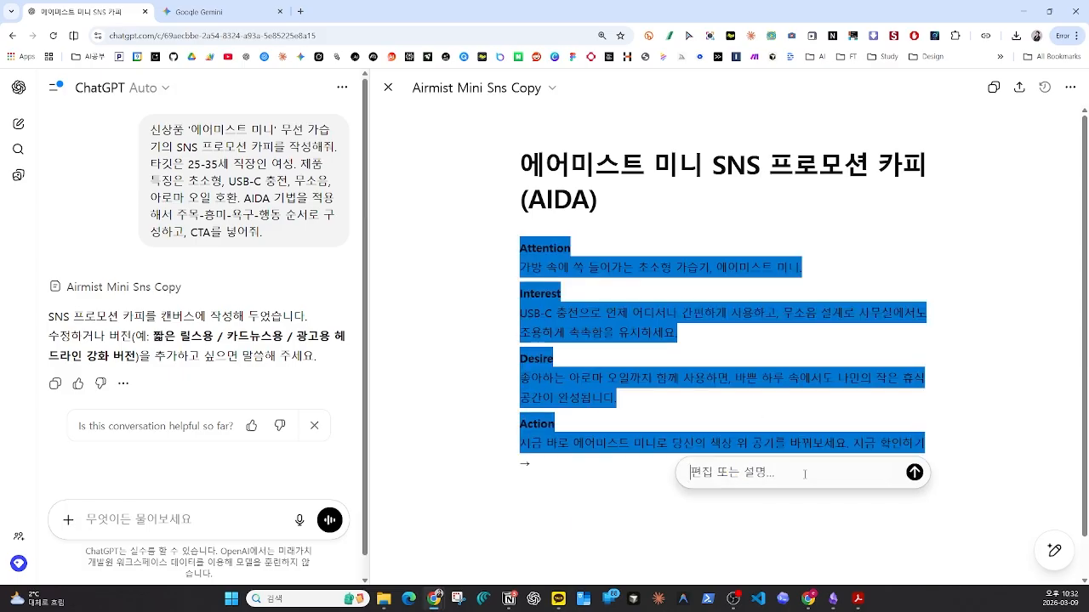
{"action": "type", "text": "더 임팩트 ㅇ있게, 호기시"}
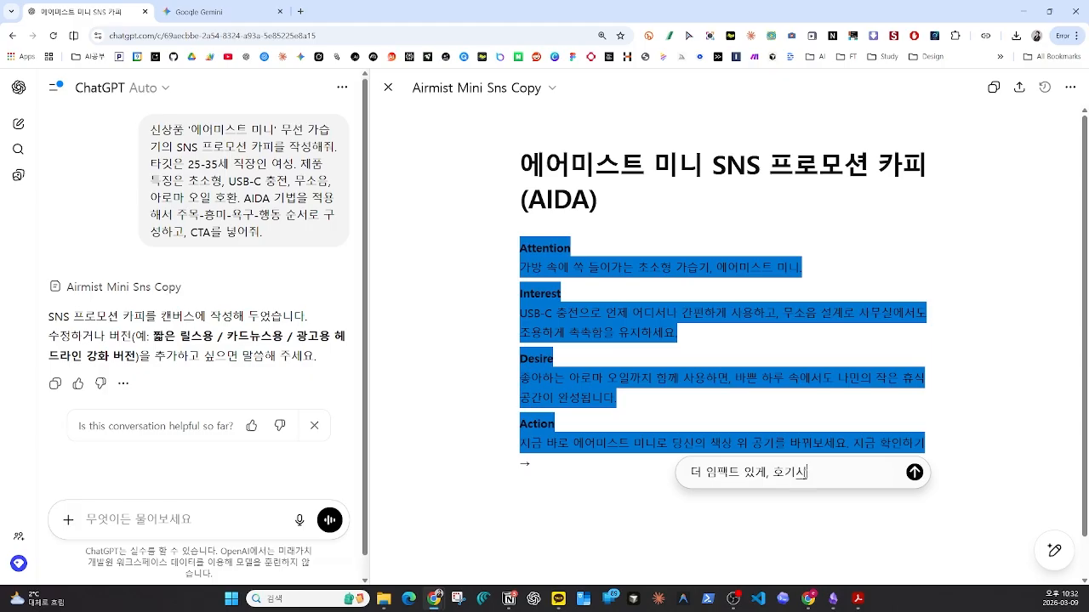
{"action": "type", "text": "ㅁ을 끄는 짧"}
{"action": "type", "text": "문형으로 바꺼"}
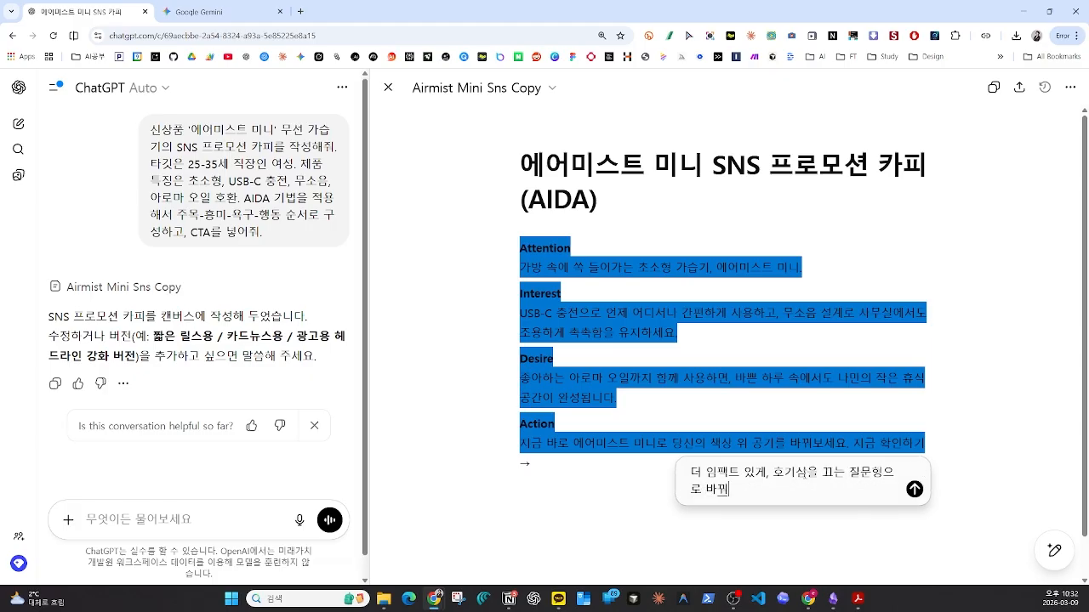
{"action": "type", "text": "줘."}
{"action": "key", "text": "Return"}
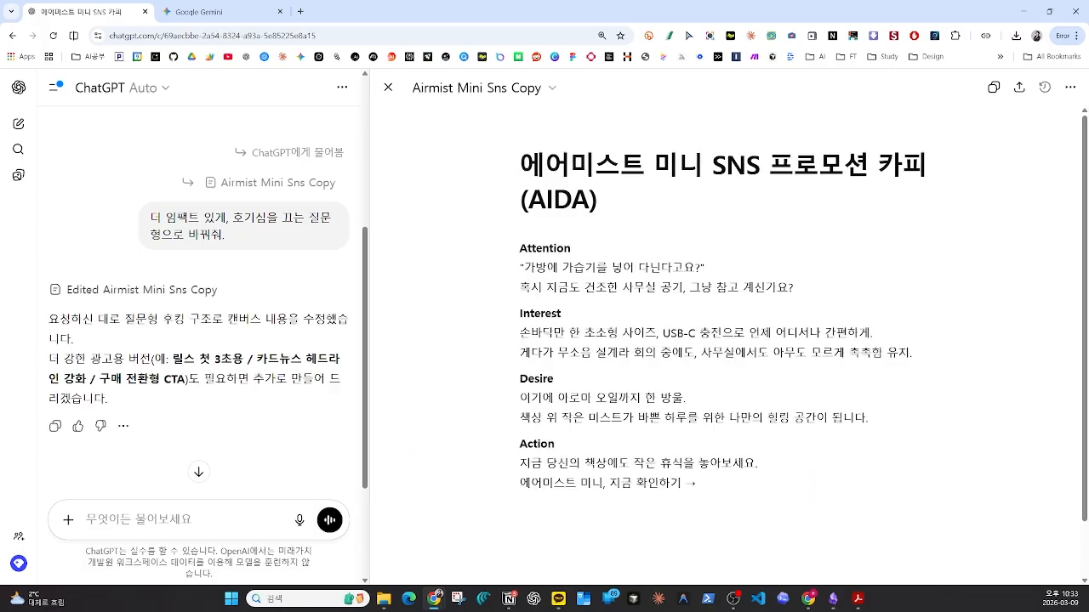
Draft an edit request for the first sentence under Action: "긴급성을 부여하는 CTA로 바꿔줘. 한정 수량 느낌으로."
{"action": "left_click", "coordinate": [576, 511]}
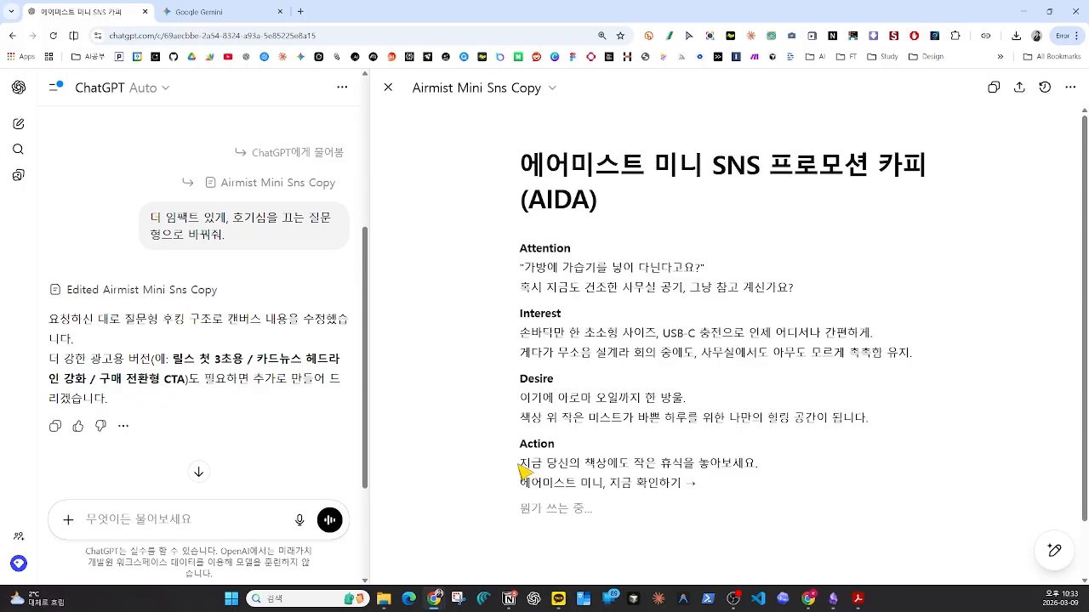
{"action": "left_click_drag", "start_coordinate": [520, 464], "coordinate": [768, 467]}
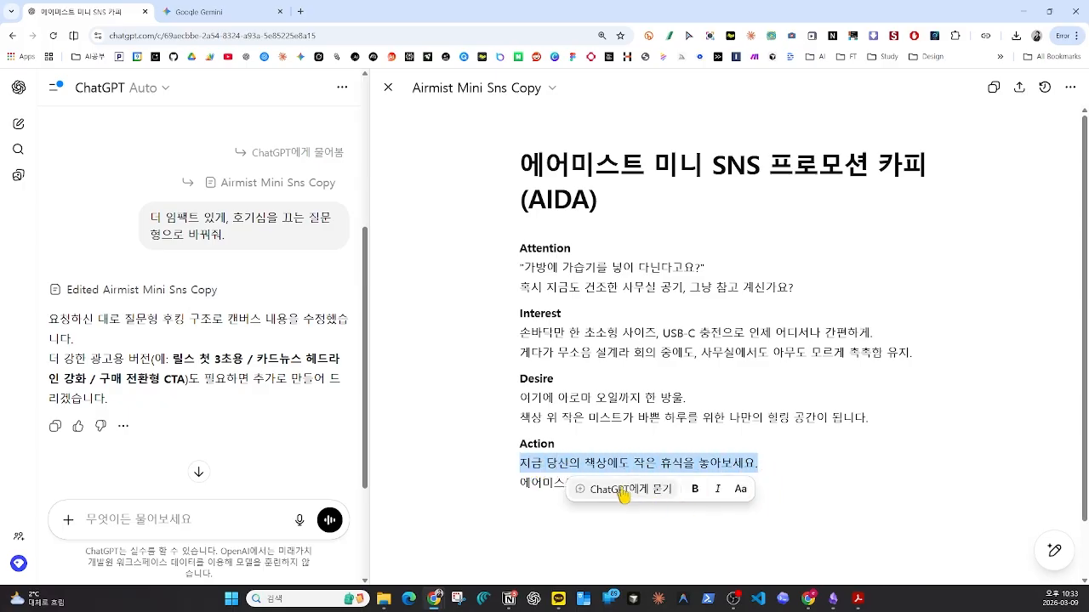
{"action": "left_click", "coordinate": [622, 491]}
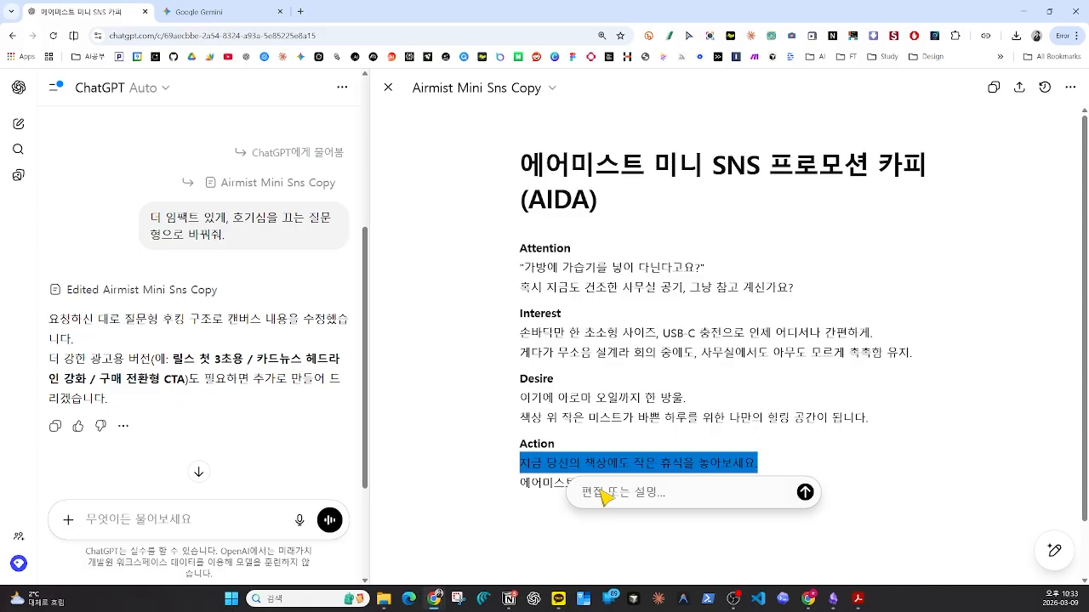
{"action": "type", "text": "기 모ㄱㄴ급성을 붕ㅕ하느"}
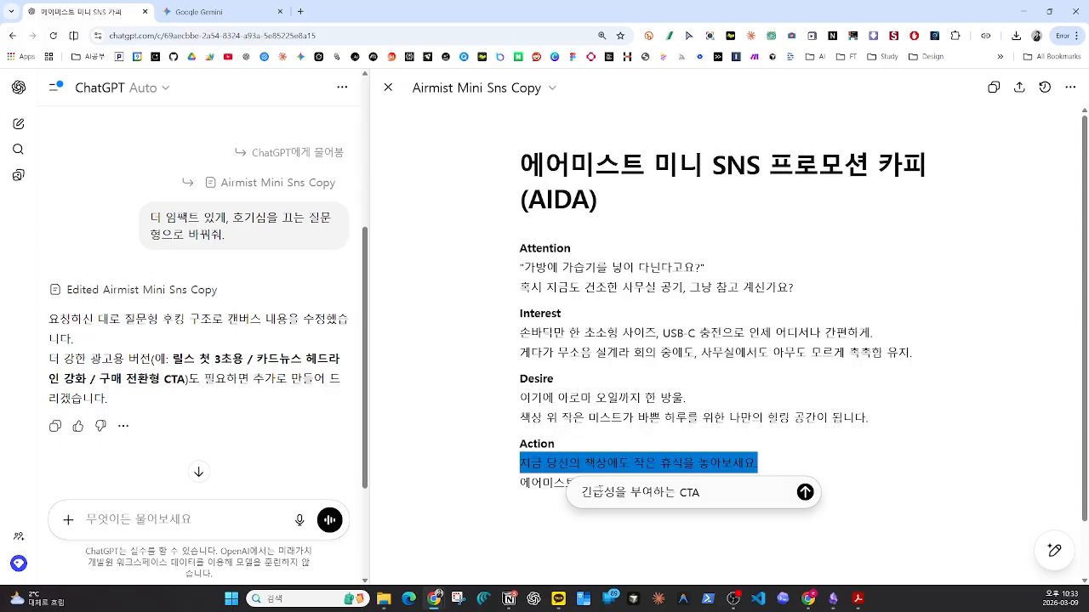
{"action": "type", "text": "ㄴ CTA로 바꾸ㅓ줘"}
{"action": "type", "text": ". 한 정수령"}
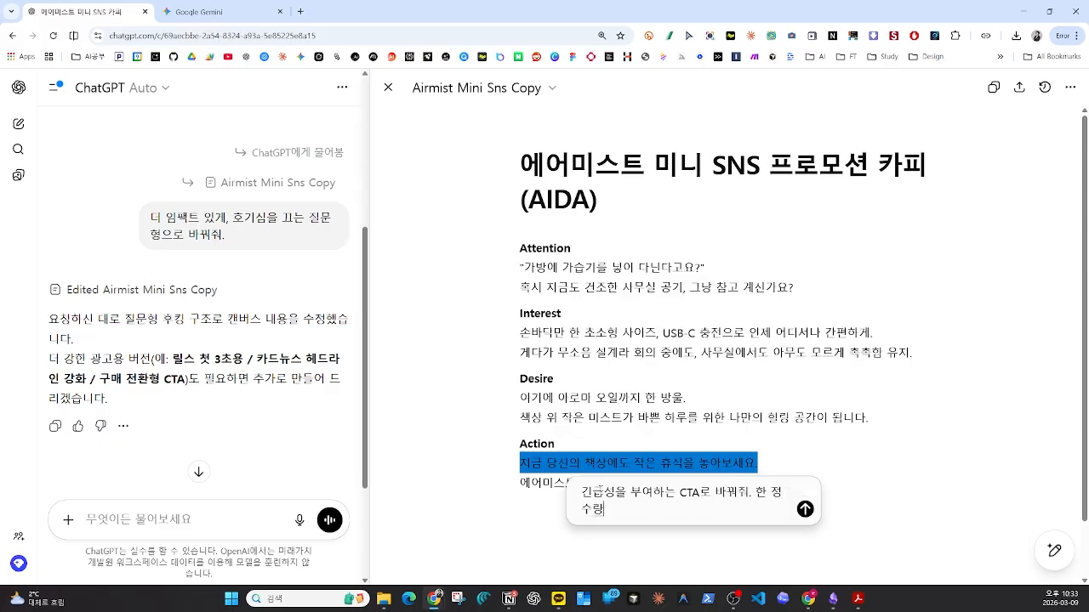
{"action": "type", "text": " 느낌의"}
{"action": "key", "text": "shift+Return"}
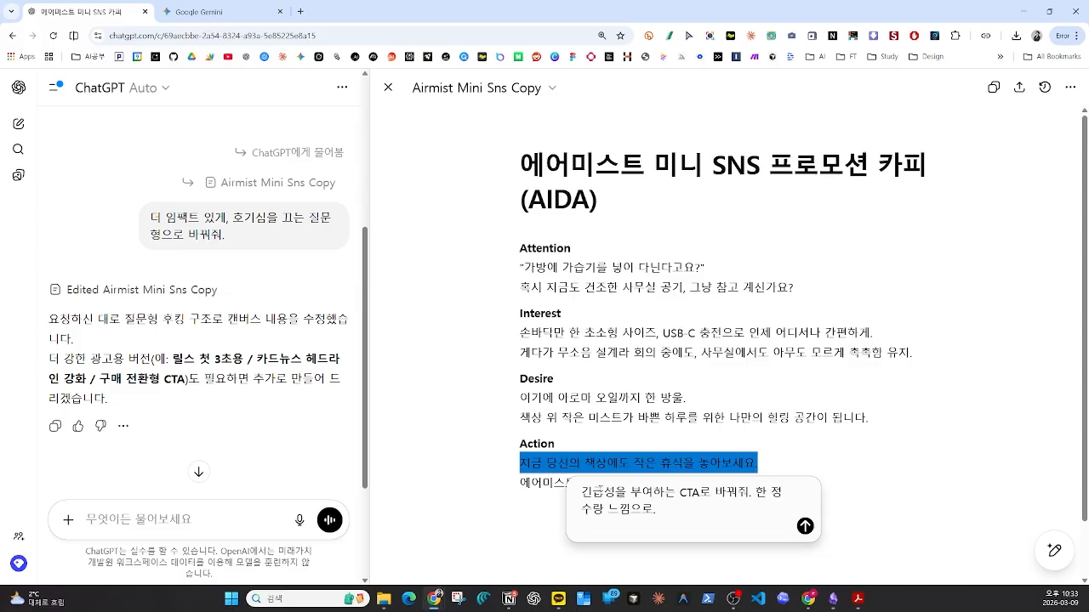
Add "현재 MZ세대에게 인기있는 카피 기법을 활용해서 5개 버전으로 만들어줘." on a new line of the CTA request and send it
{"action": "type", "text": "주요한"}
{"action": "key", "text": "BackSpace"}
{"action": "key", "text": "BackSpace"}
{"action": "key", "text": "BackSpace"}
{"action": "key", "text": "BackSpace"}
{"action": "key", "text": "BackSpace"}
{"action": "type", "text": "현재 MZ세대에게"}
{"action": "type", "text": " 인기이"}
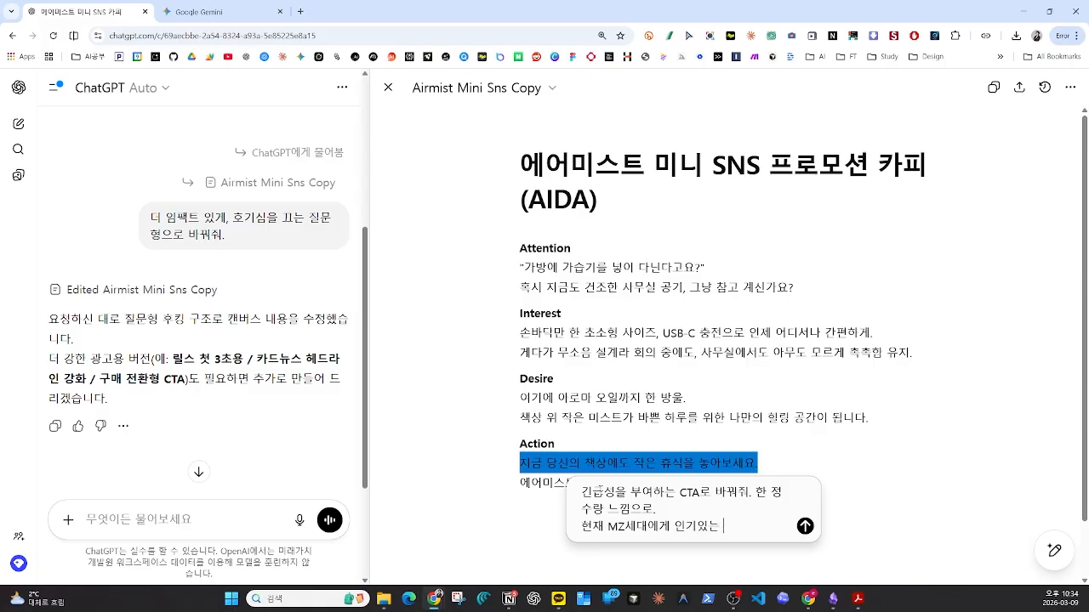
{"action": "type", "text": "는 카피 기법을 "}
{"action": "type", "text": "활용해"}
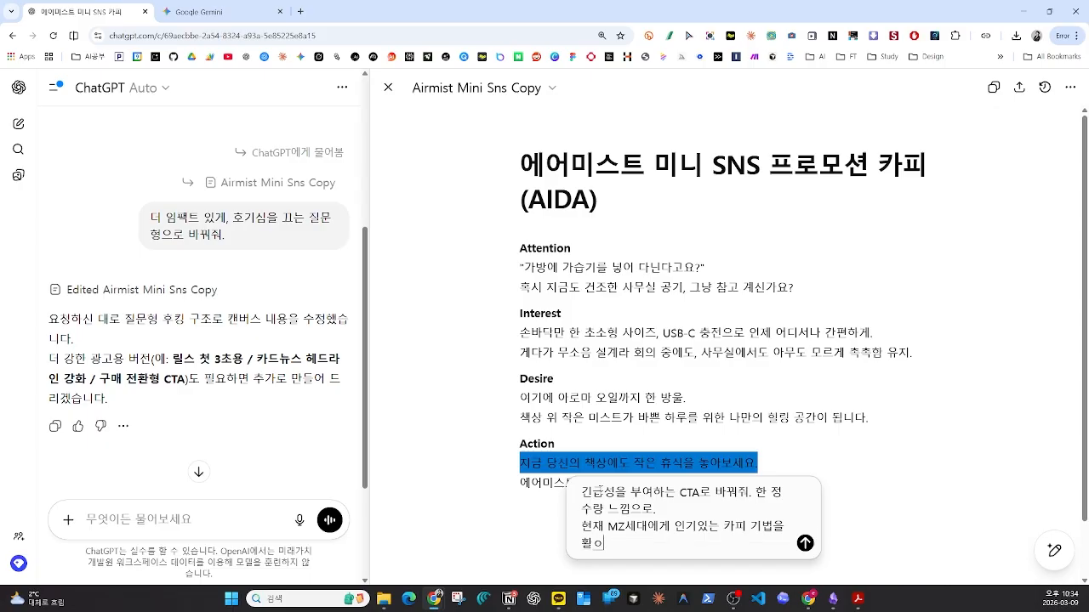
{"action": "type", "text": "서 5개 버전으로 니"}
{"action": "type", "text": "들어줘."}
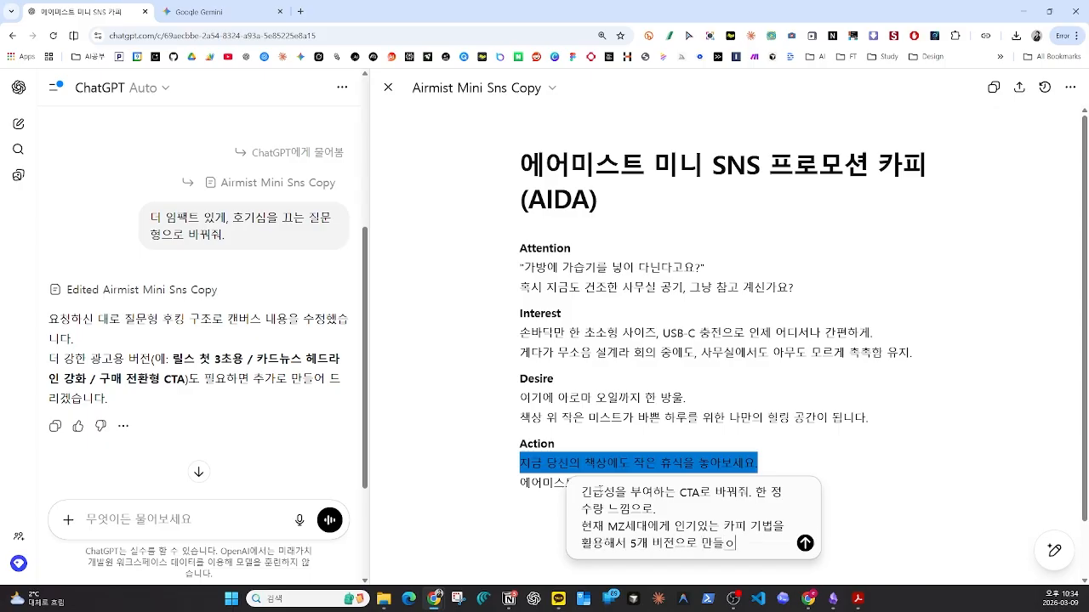
{"action": "key", "text": "Return"}
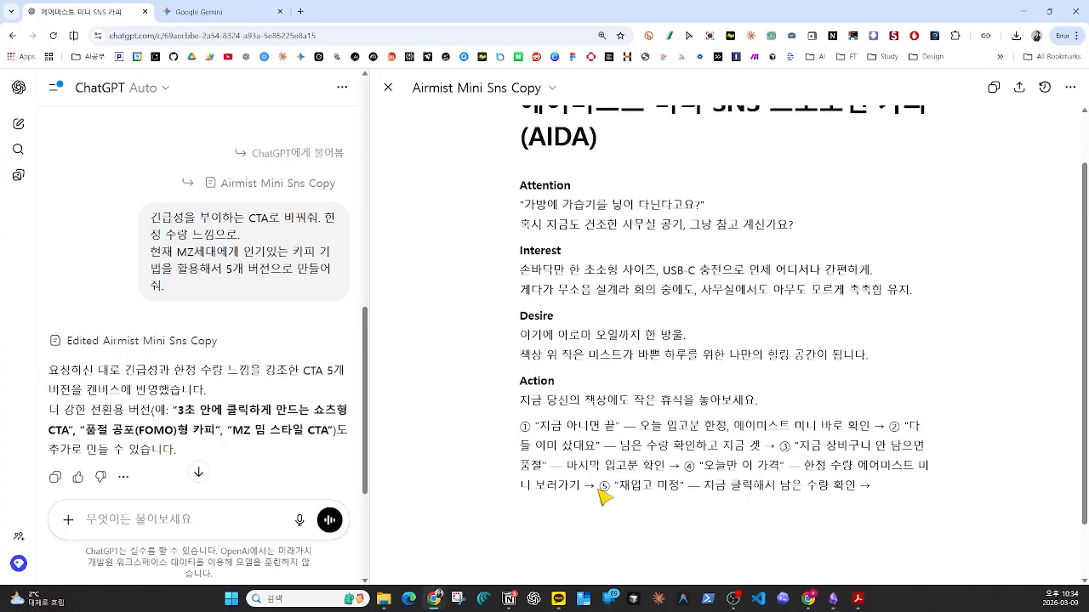
Ask ChatGPT to adapt the whole text from Attention through the five CTAs with "인스타그램 피드용으로, 해시태그 10개 포함"
{"action": "scroll", "coordinate": [590, 469], "scroll_direction": "down", "scroll_amount": 1}
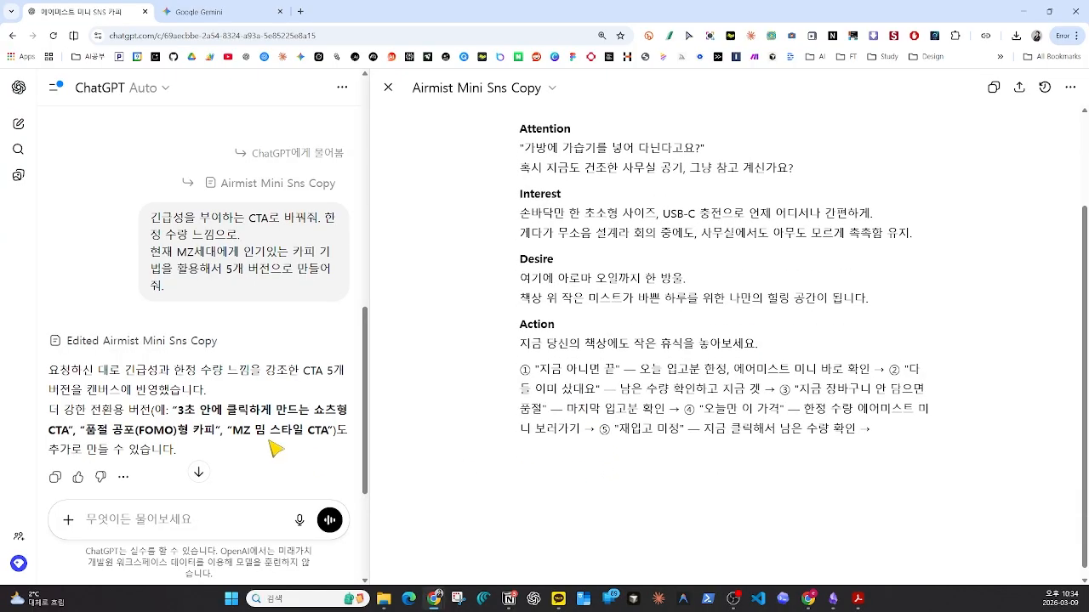
{"action": "scroll", "coordinate": [206, 420], "scroll_direction": "down", "scroll_amount": 1}
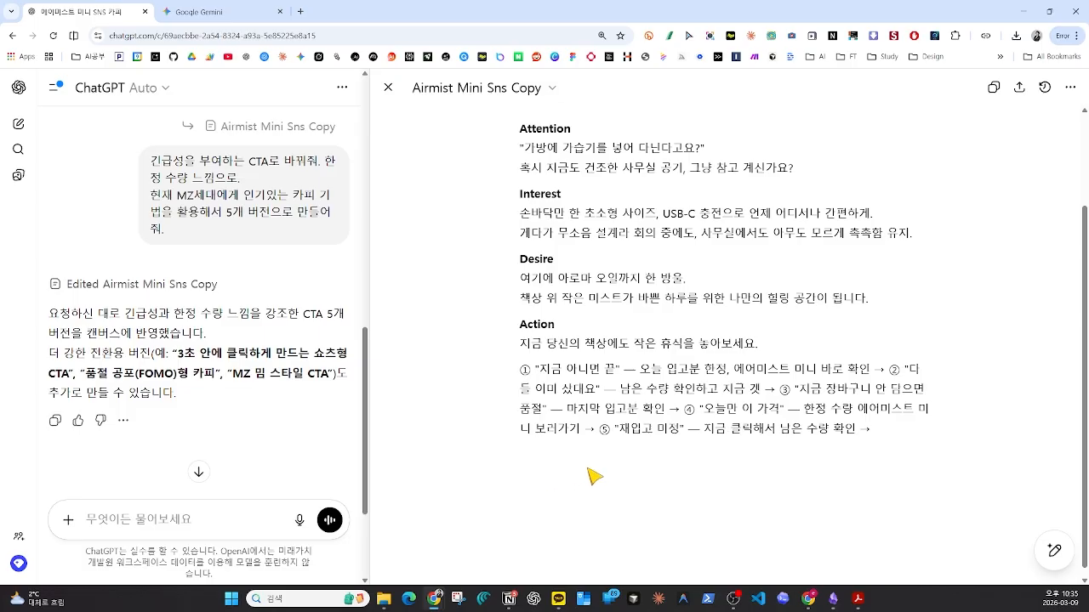
{"action": "scroll", "coordinate": [659, 457], "scroll_direction": "up", "scroll_amount": 1}
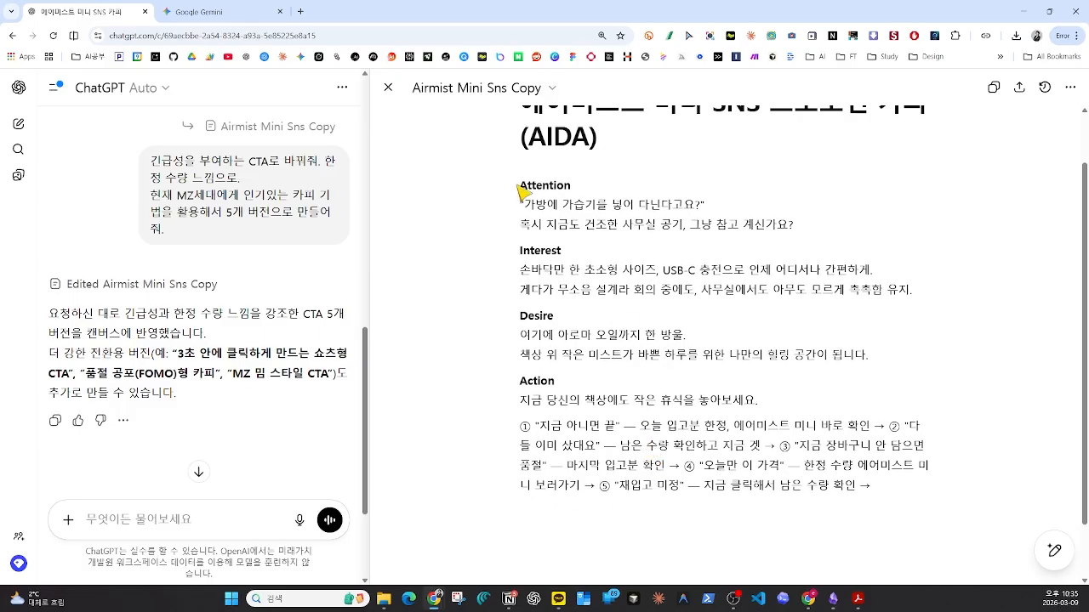
{"action": "left_click_drag", "start_coordinate": [520, 185], "coordinate": [705, 514]}
{"action": "left_click", "coordinate": [705, 517]}
{"action": "type", "text": "인스타그램 피드용으로, 헤시태그 10개 포함"}
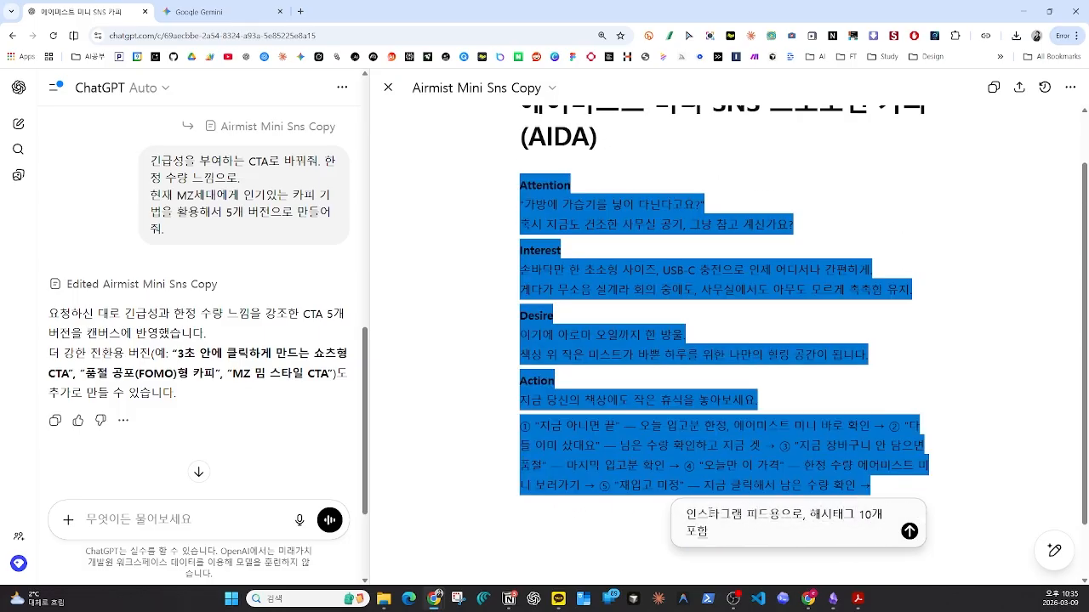
{"action": "key", "text": "Return"}
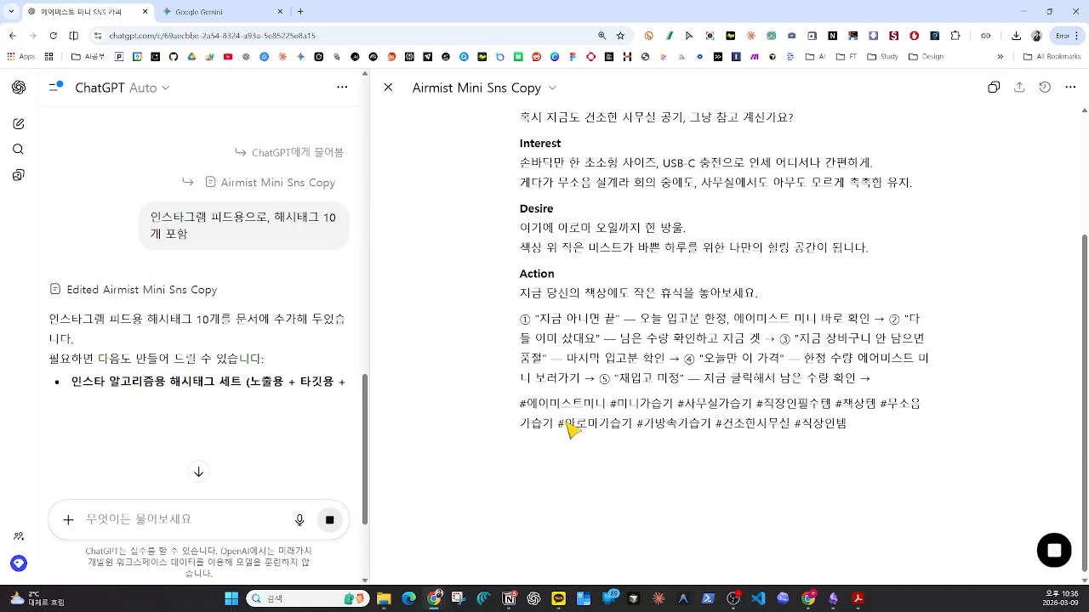
Ask ChatGPT about the two Desire sentences: "이 내용만 가지고 네이버 블로그용 헤드라인 10개 제안해줘."
{"action": "scroll", "coordinate": [752, 456], "scroll_direction": "up", "scroll_amount": 1}
{"action": "scroll", "coordinate": [752, 456], "scroll_direction": "up", "scroll_amount": 2}
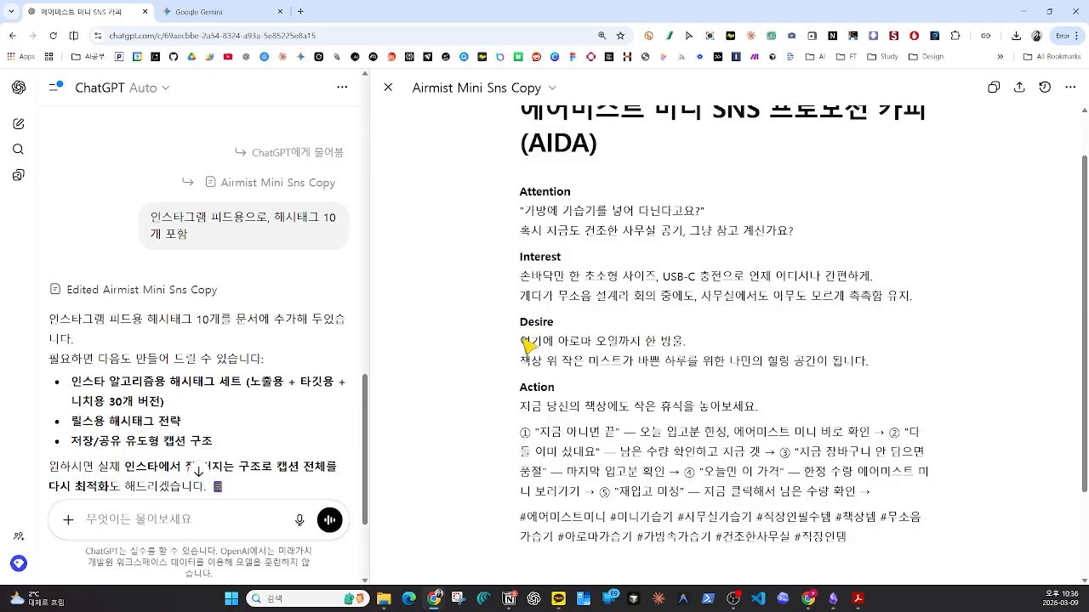
{"action": "left_click_drag", "start_coordinate": [520, 341], "coordinate": [889, 372]}
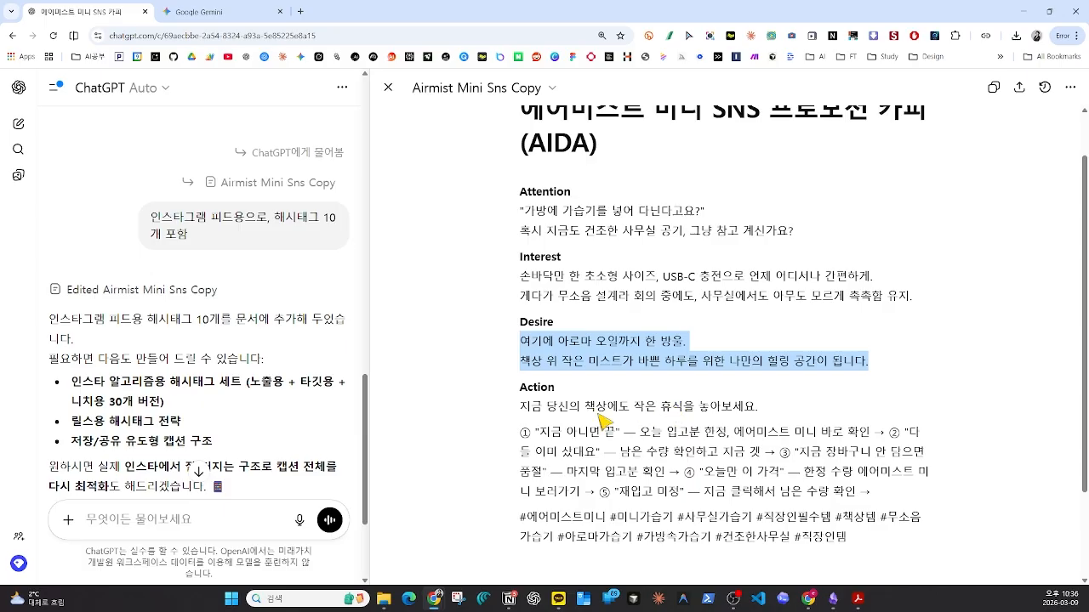
{"action": "mouse_move", "coordinate": [1043, 559]}
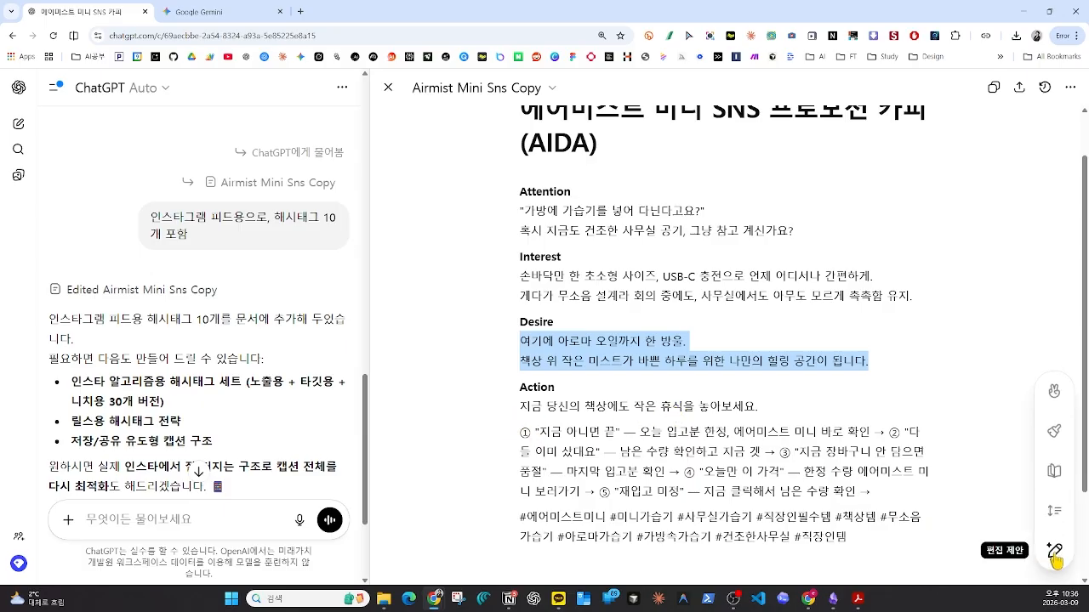
{"action": "left_click", "coordinate": [725, 389]}
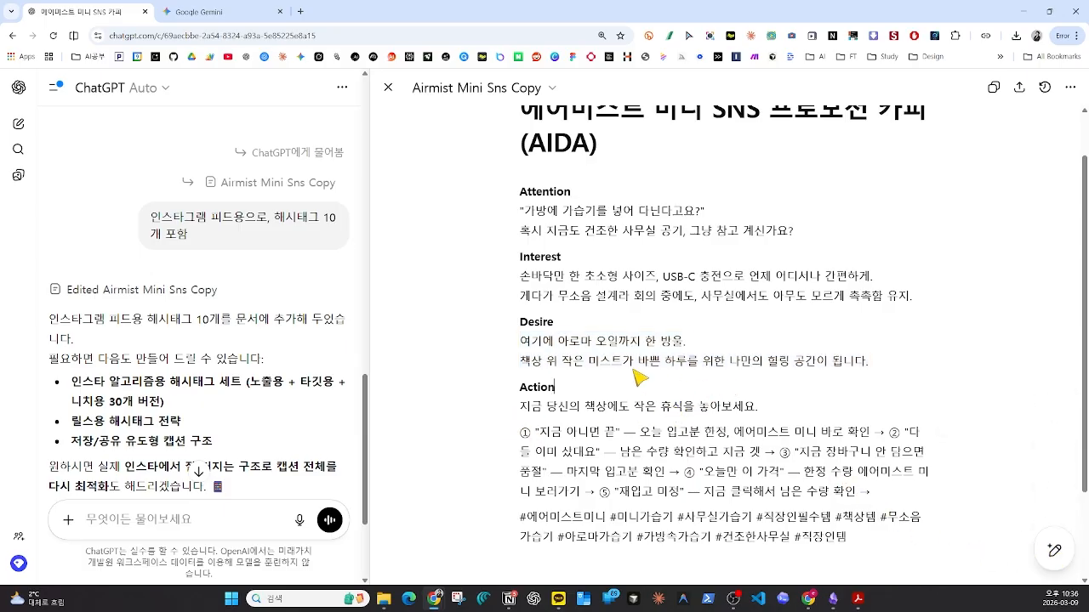
{"action": "left_click_drag", "start_coordinate": [521, 349], "coordinate": [876, 374]}
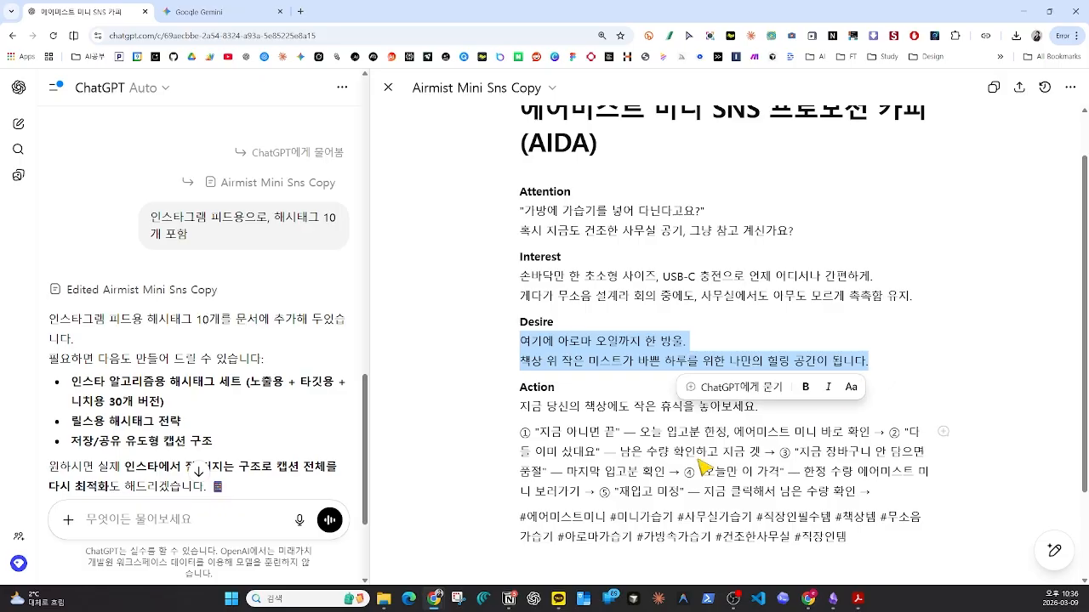
{"action": "left_click", "coordinate": [727, 392]}
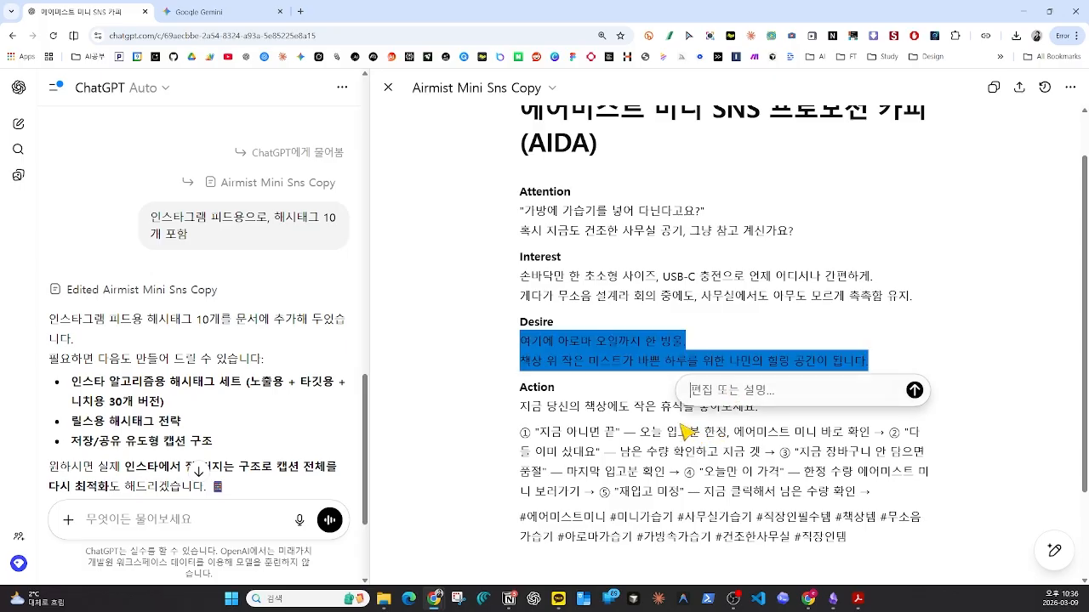
{"action": "type", "text": "이 내용만 가지고"}
{"action": "type", "text": " 네이버 블로"}
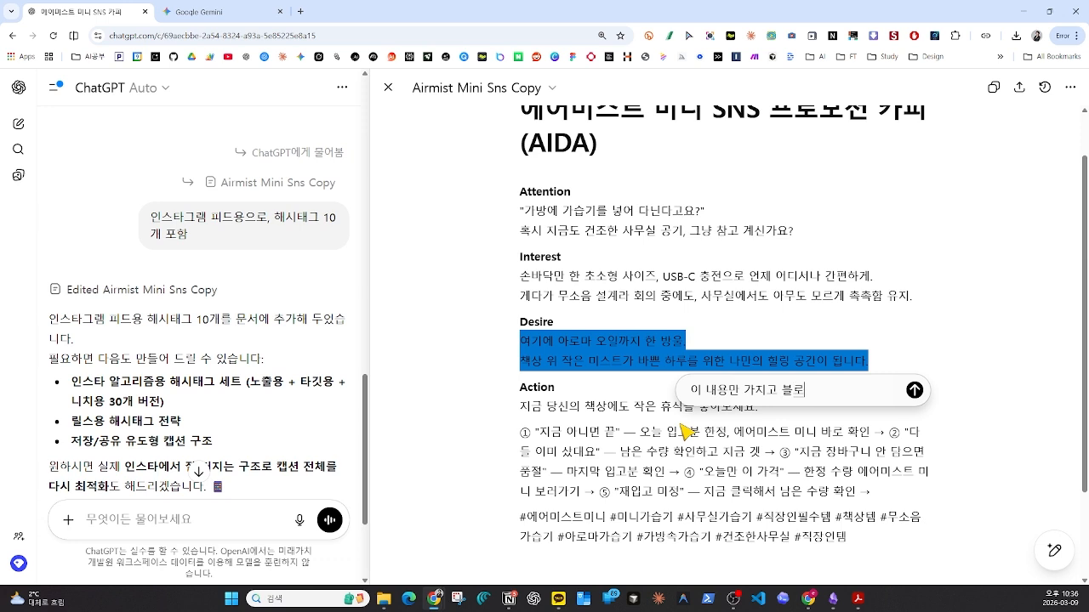
{"action": "key", "text": "BackSpace"}
{"action": "key", "text": "BackSpace"}
{"action": "type", "text": "네이버 블로그용 헤드라인 10개 "}
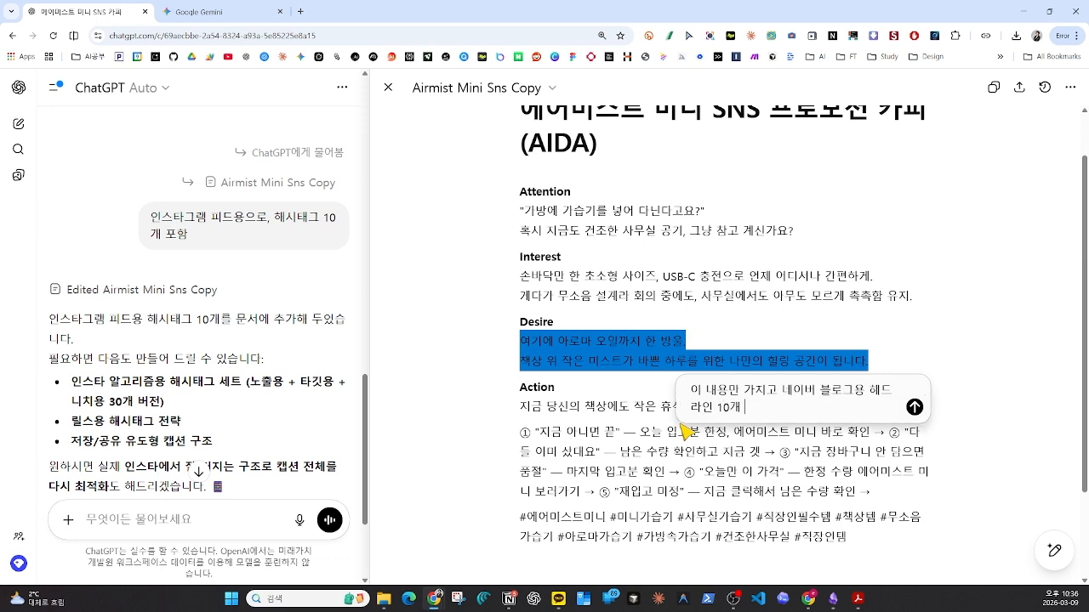
{"action": "type", "text": "제안해줘."}
{"action": "key", "text": "Return"}
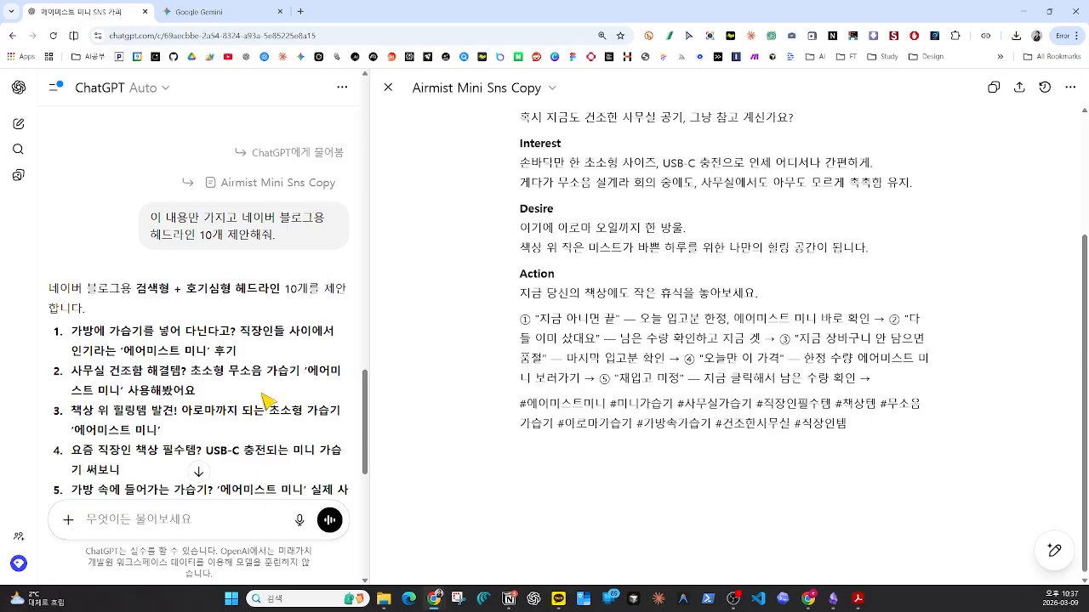
Read through the ten suggested Naver blog headlines in the chat reply
{"action": "scroll", "coordinate": [266, 406], "scroll_direction": "down", "scroll_amount": 2}
{"action": "scroll", "coordinate": [265, 407], "scroll_direction": "down", "scroll_amount": 1}
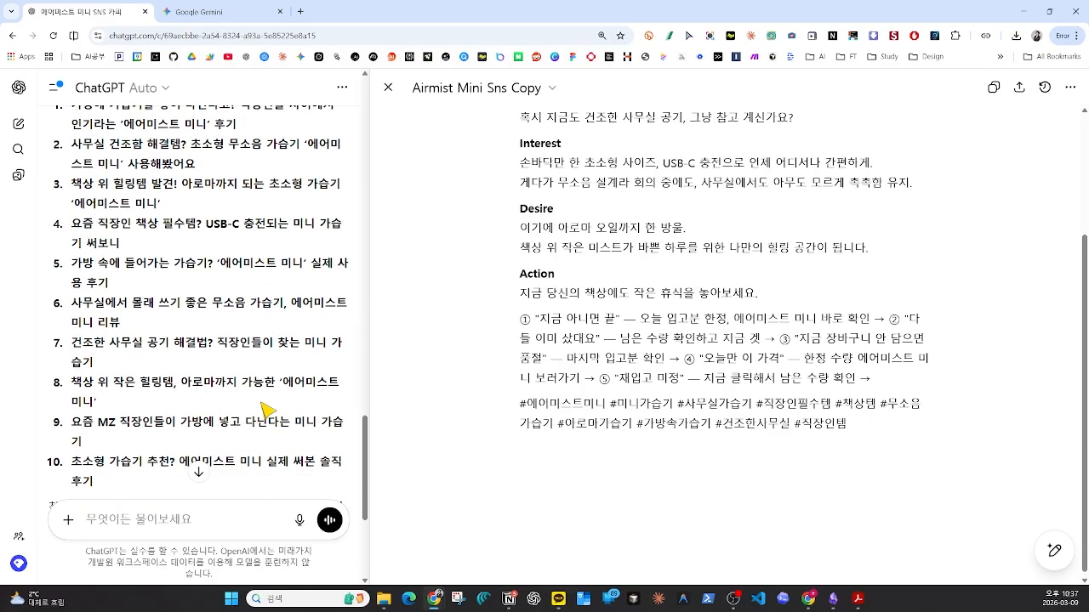
{"action": "scroll", "coordinate": [265, 410], "scroll_direction": "up", "scroll_amount": 2}
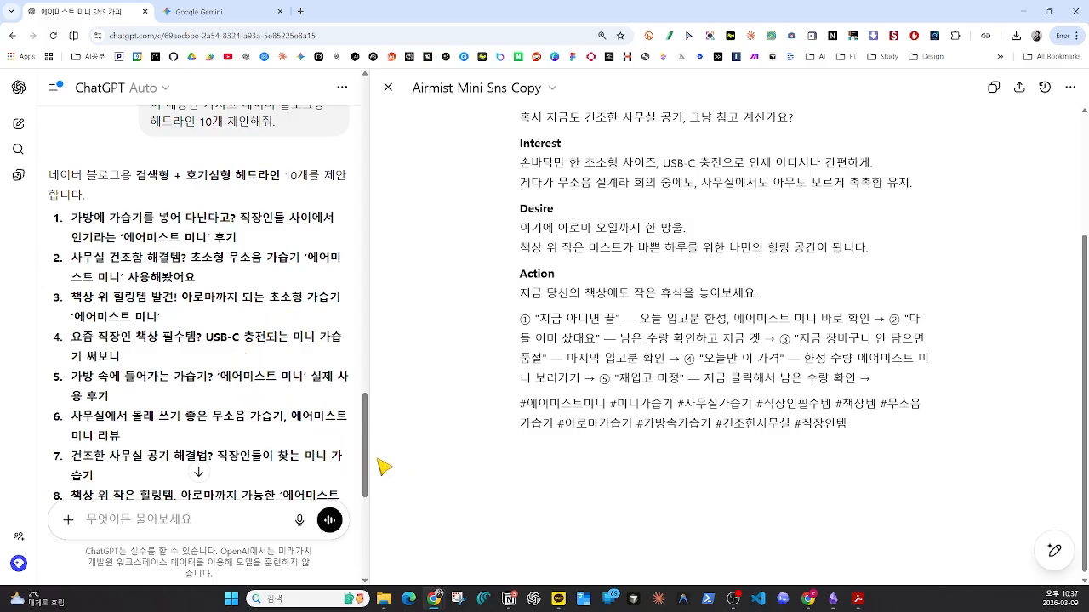
{"action": "scroll", "coordinate": [423, 483], "scroll_direction": "down", "scroll_amount": 1}
{"action": "scroll", "coordinate": [295, 444], "scroll_direction": "down", "scroll_amount": 2}
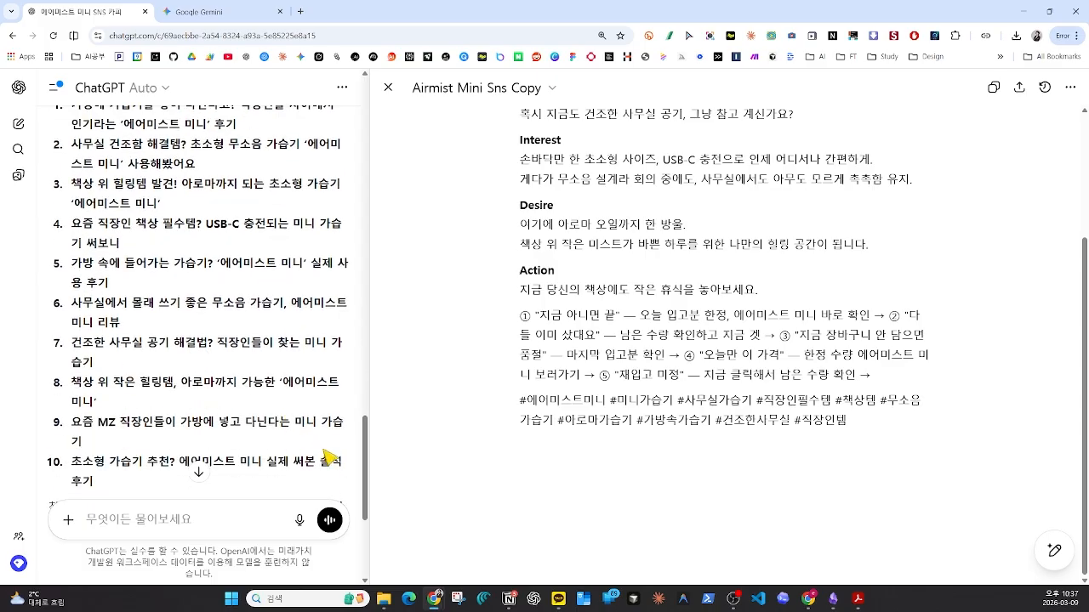
{"action": "scroll", "coordinate": [316, 447], "scroll_direction": "up", "scroll_amount": 1}
{"action": "scroll", "coordinate": [536, 468], "scroll_direction": "up", "scroll_amount": 2}
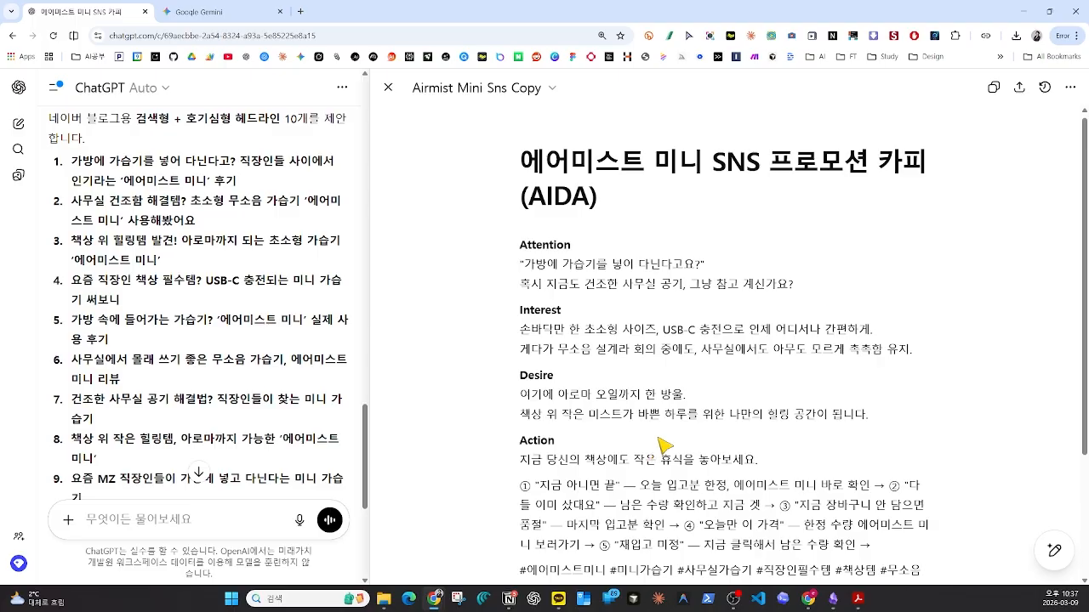
Copy the full text of the Airmist Mini SNS copy document to the clipboard
{"action": "scroll", "coordinate": [651, 451], "scroll_direction": "down", "scroll_amount": 1}
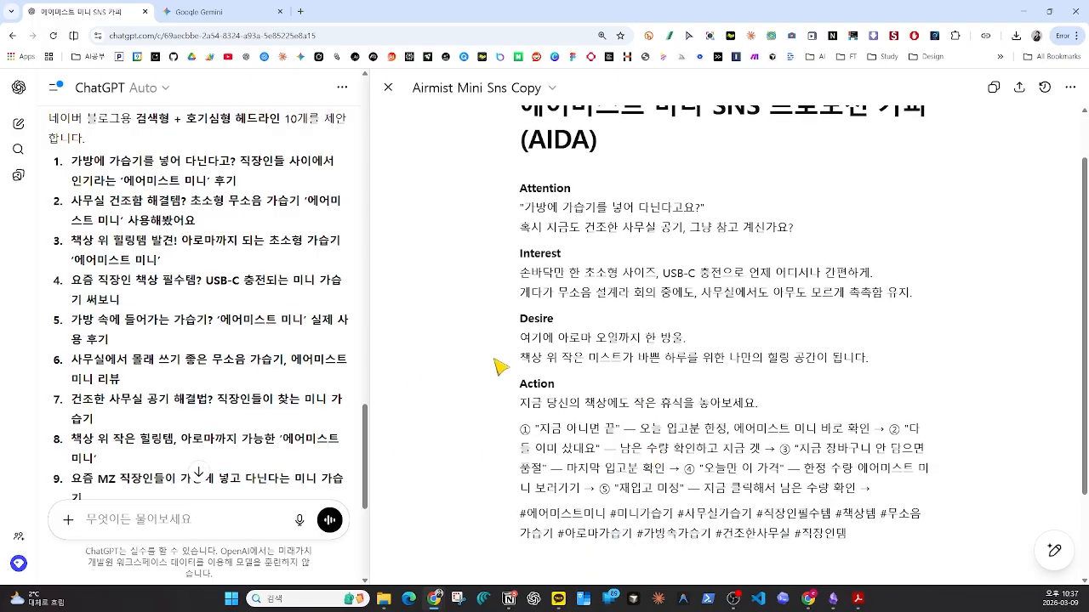
{"action": "left_click", "coordinate": [993, 88]}
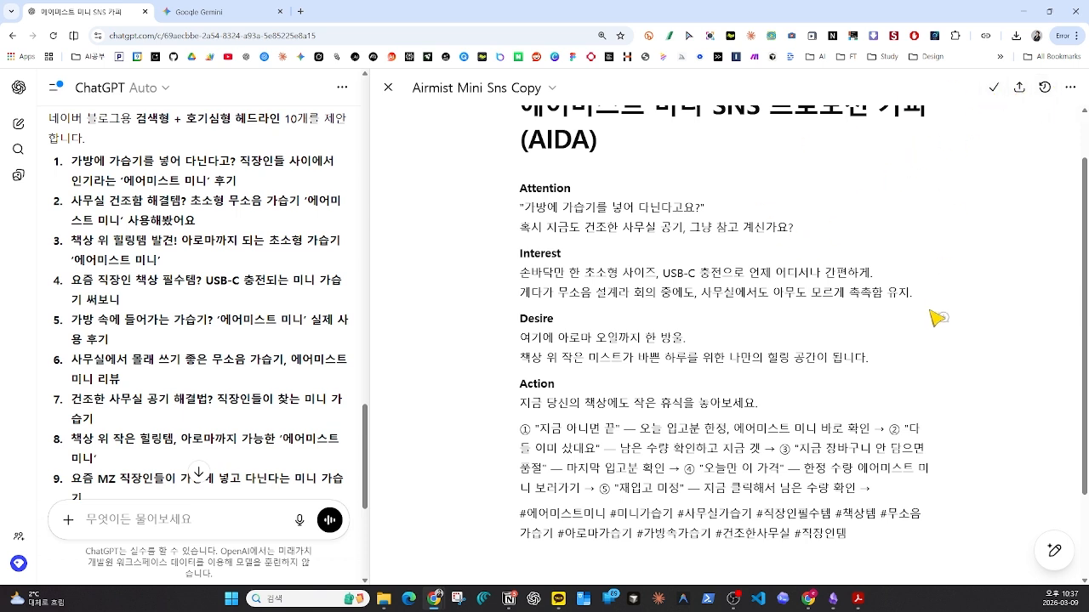
Check the sharing options of the Airmist Mini SNS copy and review its tracked changes against the previous version
{"action": "left_click", "coordinate": [1019, 87]}
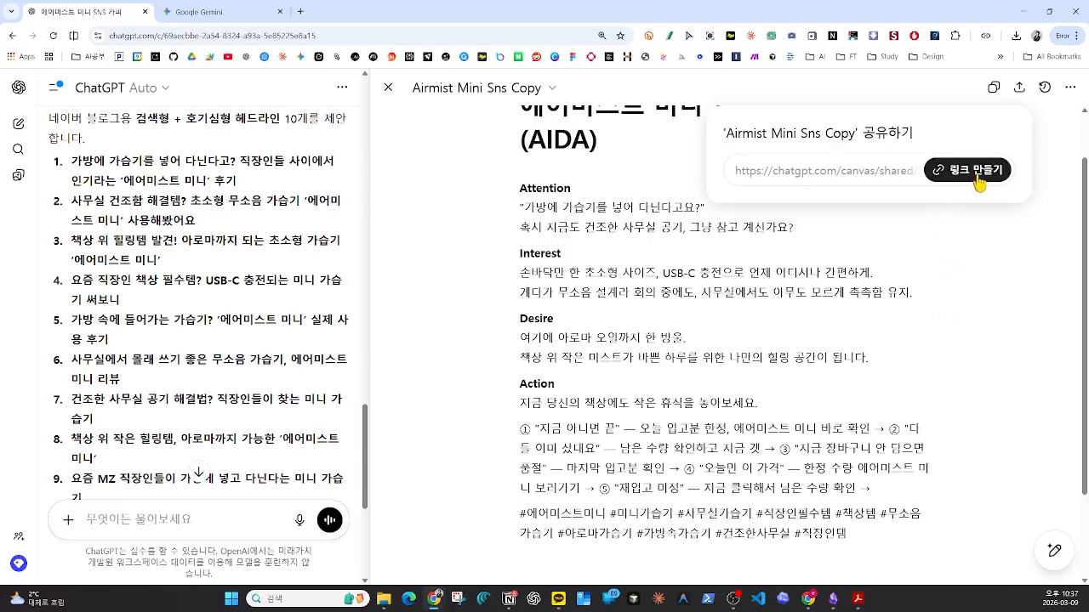
{"action": "left_click", "coordinate": [1045, 87]}
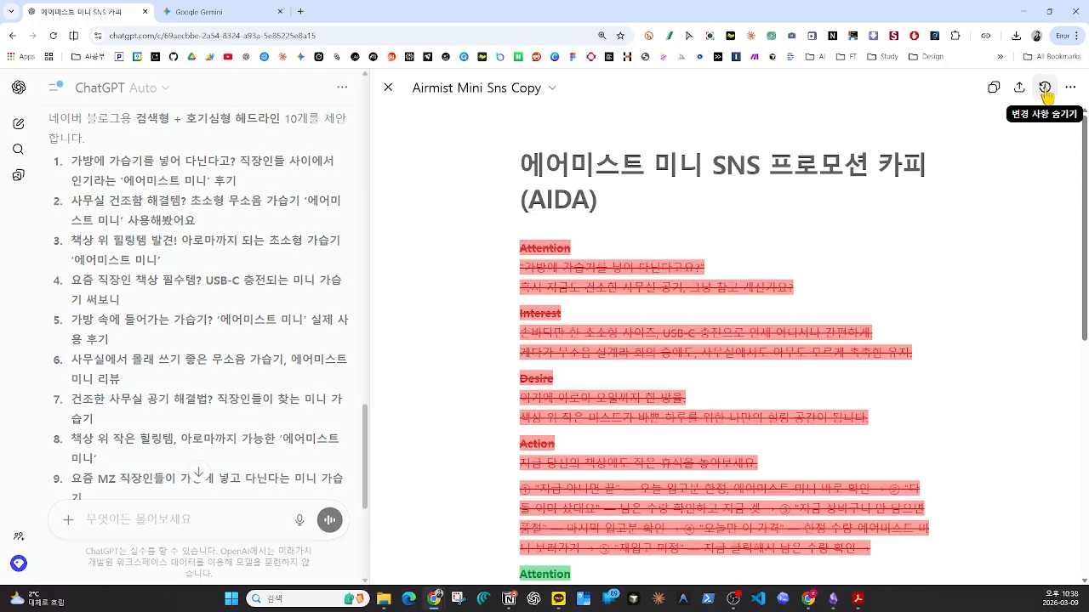
{"action": "scroll", "coordinate": [960, 206], "scroll_direction": "down", "scroll_amount": 3}
{"action": "scroll", "coordinate": [882, 215], "scroll_direction": "down", "scroll_amount": 2}
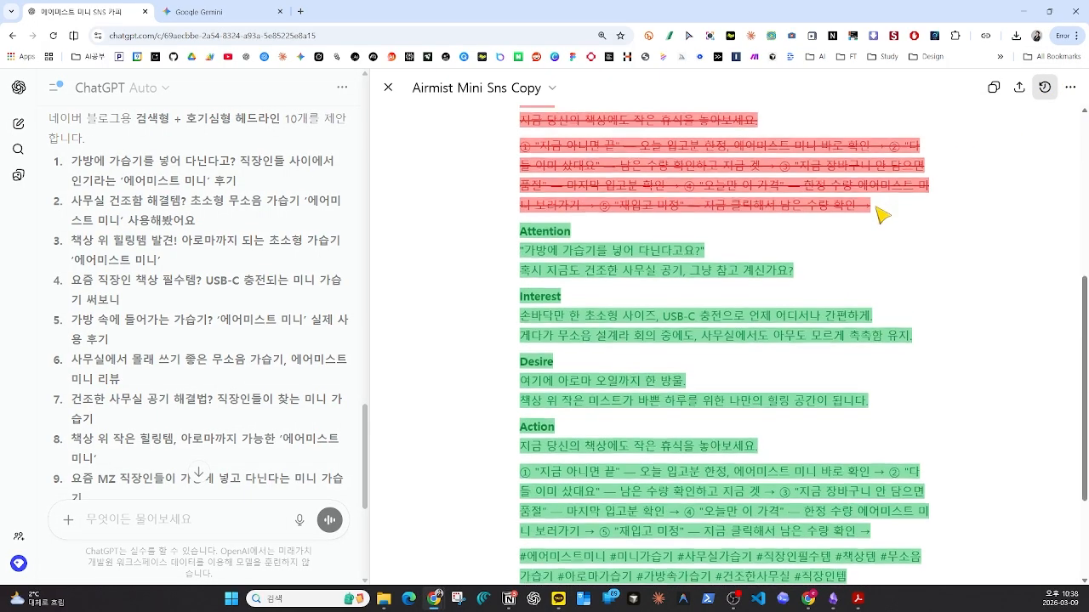
{"action": "scroll", "coordinate": [890, 230], "scroll_direction": "up", "scroll_amount": 4}
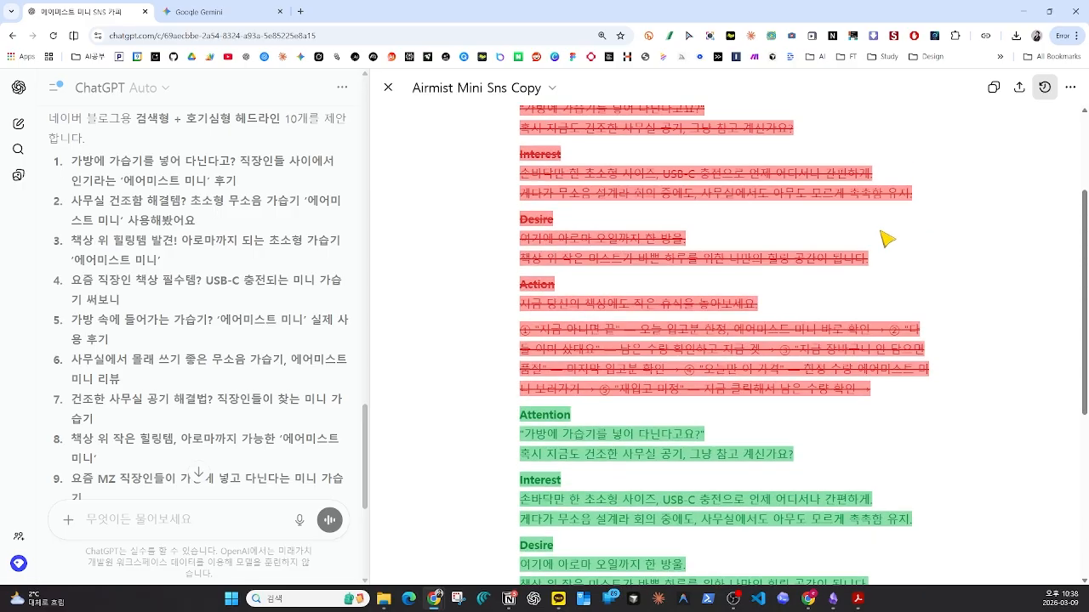
{"action": "scroll", "coordinate": [890, 242], "scroll_direction": "up", "scroll_amount": 3}
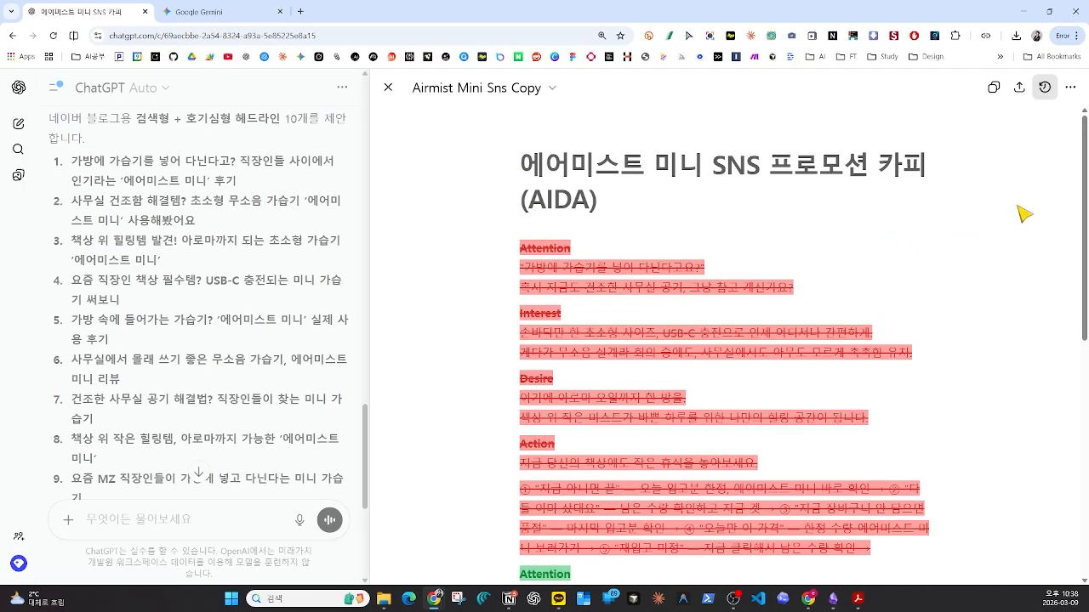
Display the file formats offered for downloading the Airmist Mini SNS copy
{"action": "left_click", "coordinate": [1045, 87]}
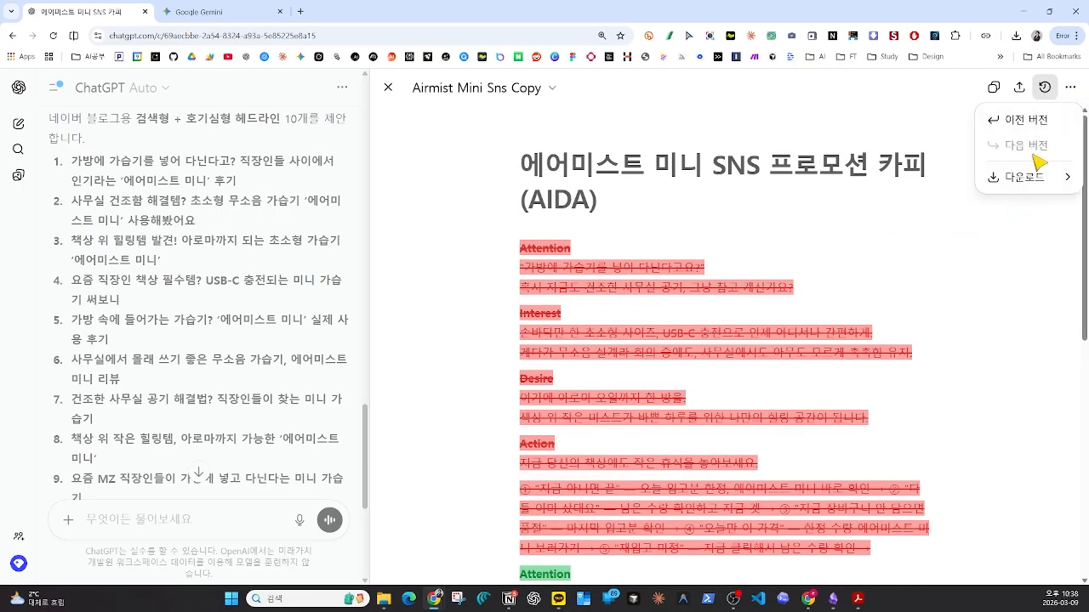
{"action": "mouse_move", "coordinate": [983, 177]}
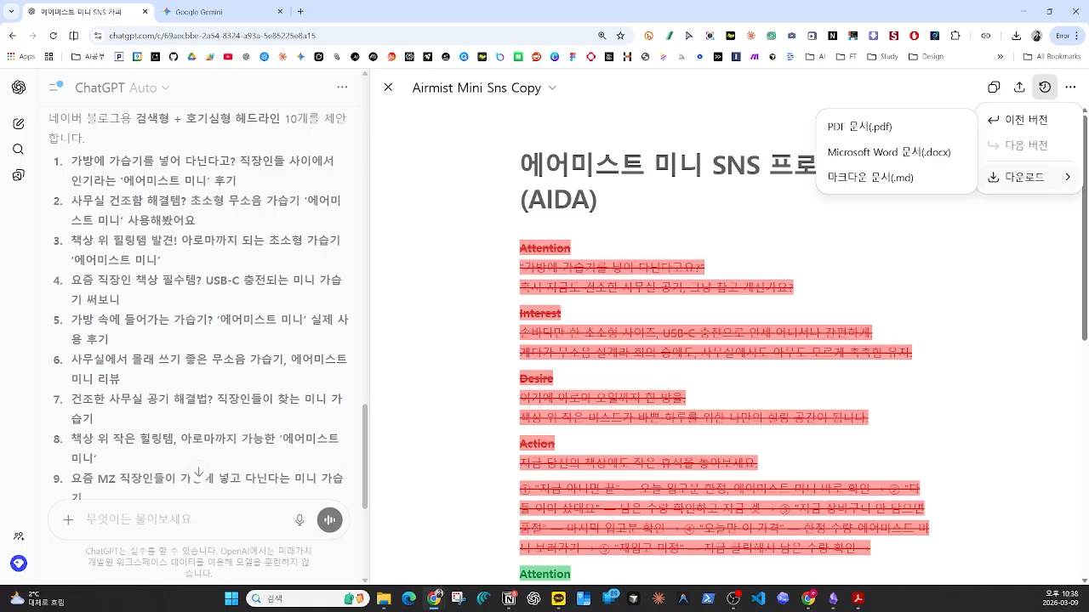
Start a new chat and enter the prompt requesting an "AI 기반 소상공인 마케팅 자동화 플랫폼 사업계획서" overview, with four sections of 2-3 paragraphs each
{"action": "key", "text": "ctrl+shift+o"}
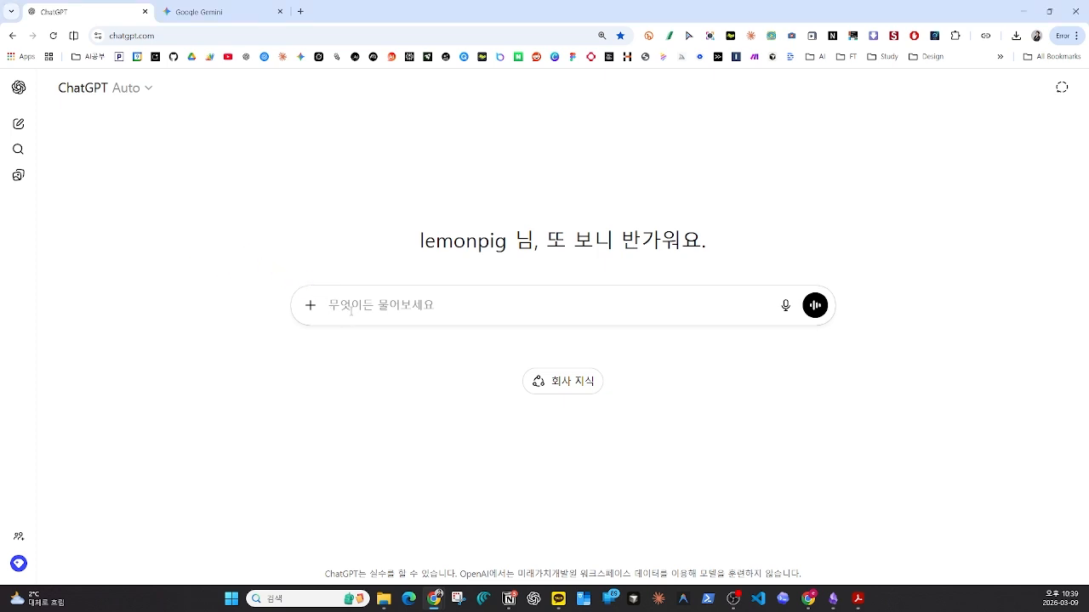
{"action": "key", "text": "ctrl+v"}
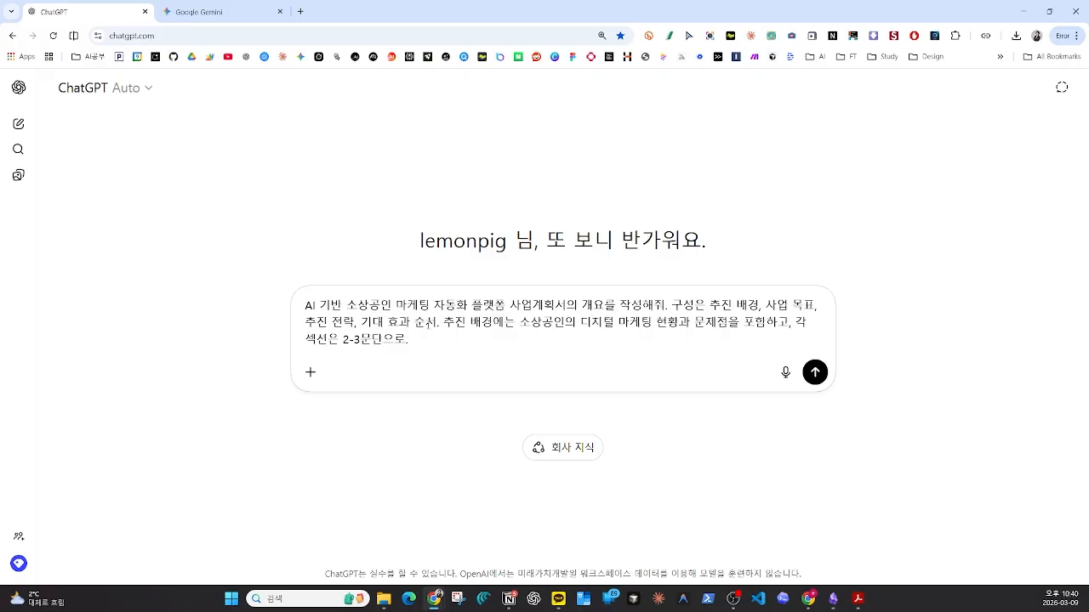
{"action": "left_click_drag", "start_coordinate": [565, 305], "coordinate": [305, 305]}
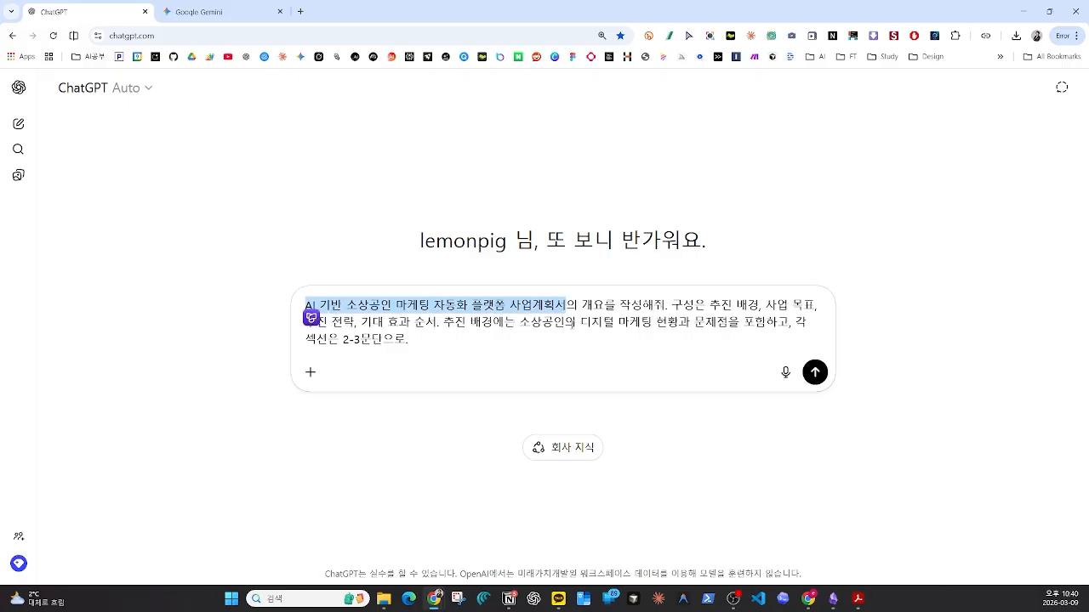
{"action": "left_click_drag", "start_coordinate": [668, 306], "coordinate": [305, 305]}
{"action": "left_click", "coordinate": [306, 305]}
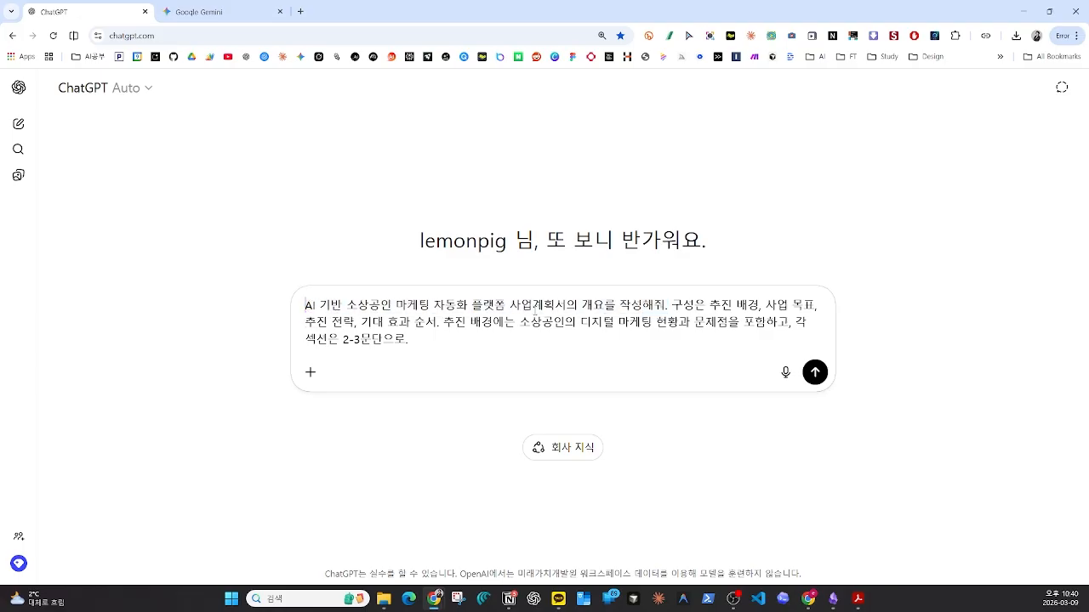
{"action": "left_click_drag", "start_coordinate": [568, 304], "coordinate": [305, 305]}
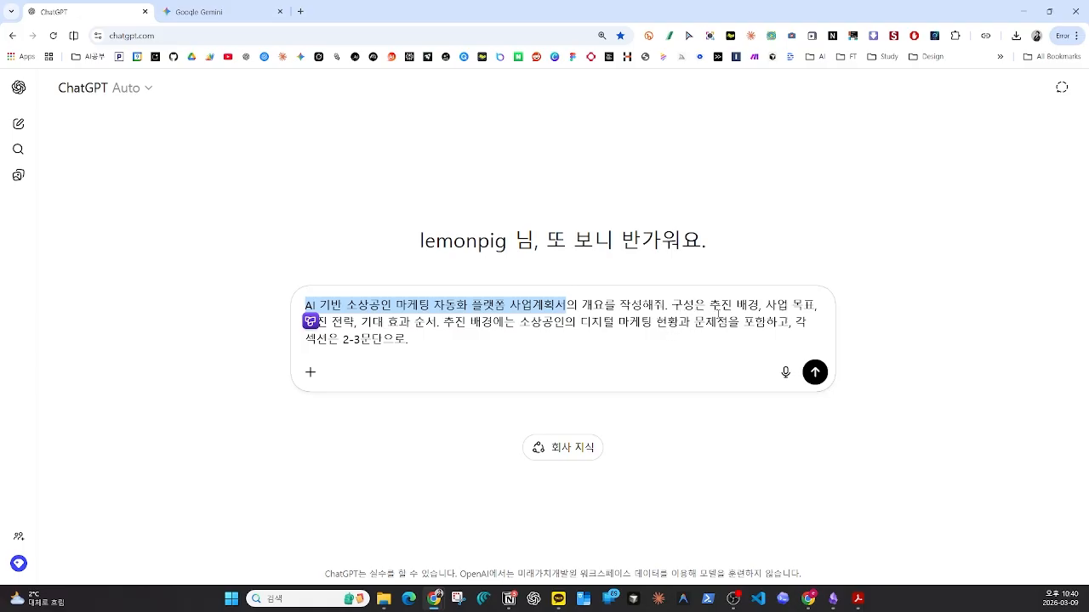
{"action": "left_click_drag", "start_coordinate": [437, 322], "coordinate": [426, 322]}
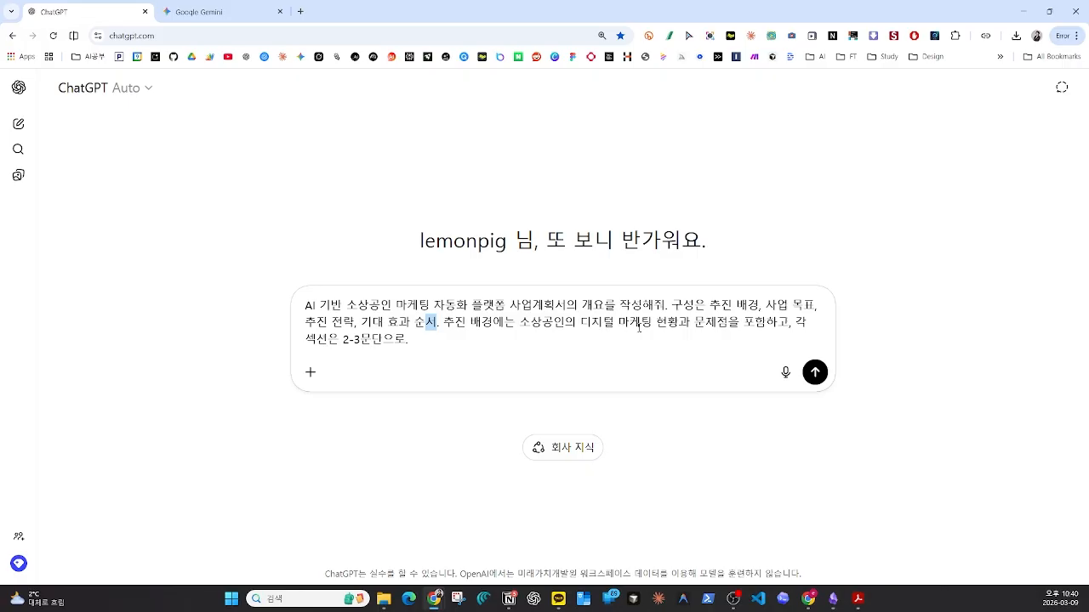
{"action": "left_click_drag", "start_coordinate": [765, 322], "coordinate": [592, 323]}
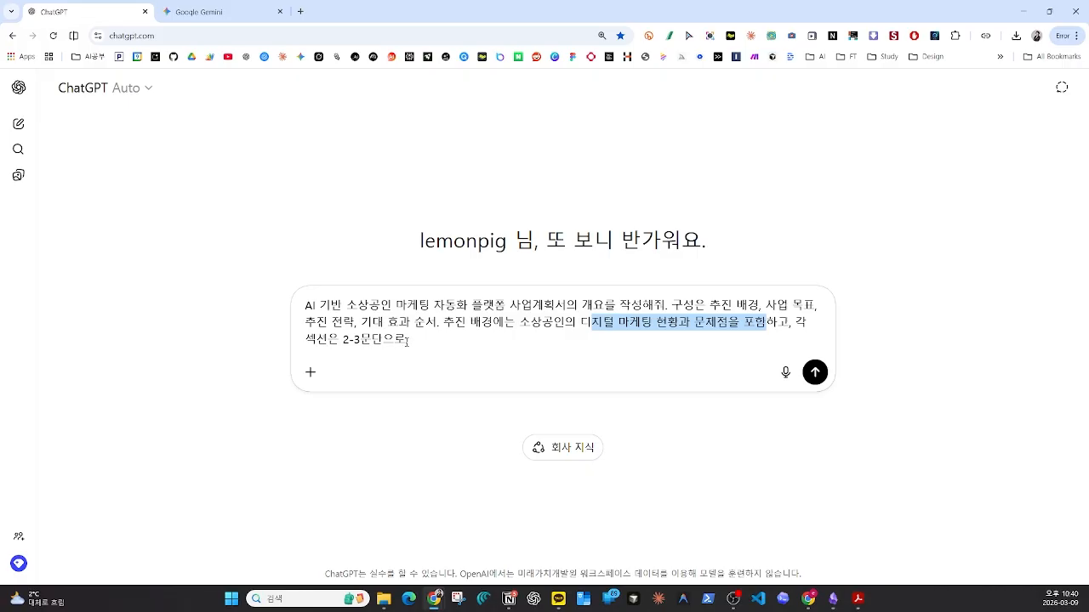
Enable the Canvas (캔버스) tool for the business plan overview prompt and send it
{"action": "left_click", "coordinate": [339, 374]}
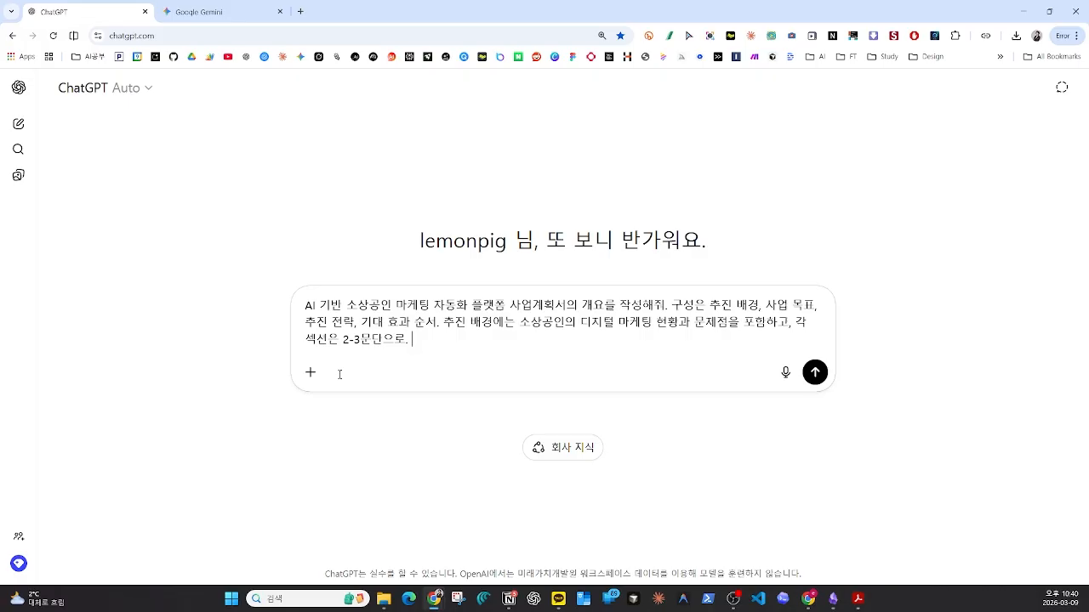
{"action": "left_click", "coordinate": [311, 374]}
{"action": "mouse_move", "coordinate": [357, 539]}
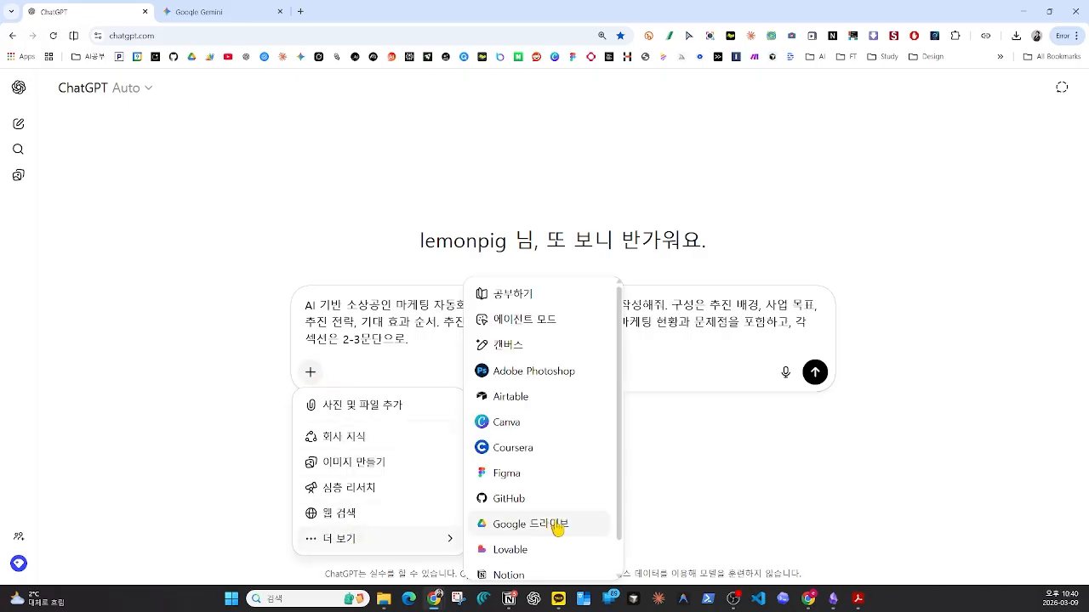
{"action": "left_click", "coordinate": [509, 346]}
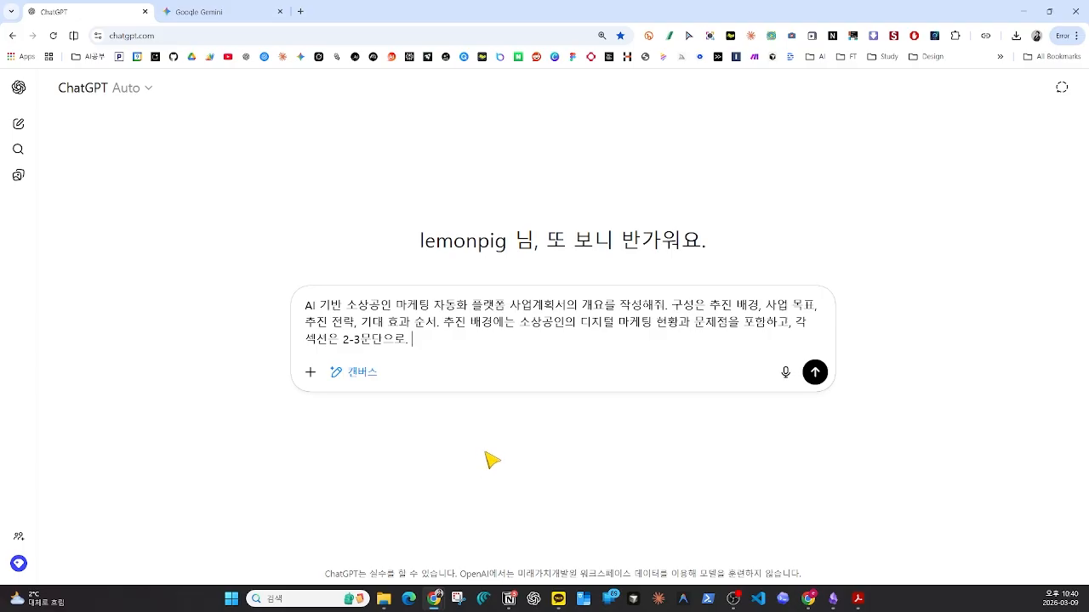
{"action": "left_click", "coordinate": [815, 374]}
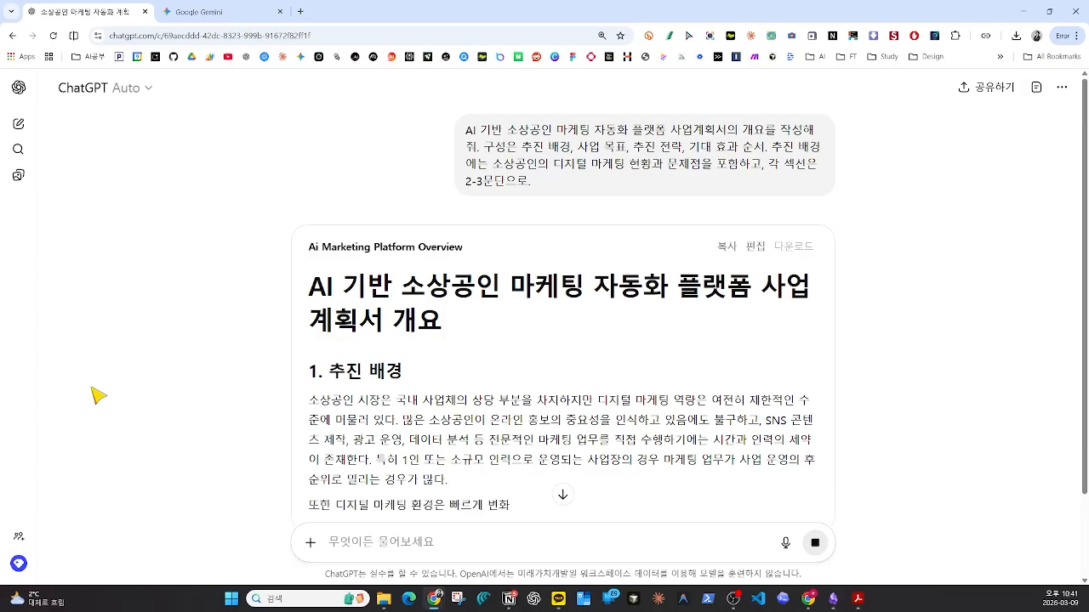
Open the generated business plan overview in the canvas editor and read through its four sections, from 추진 배경 to 기대 효과
{"action": "left_click", "coordinate": [755, 248]}
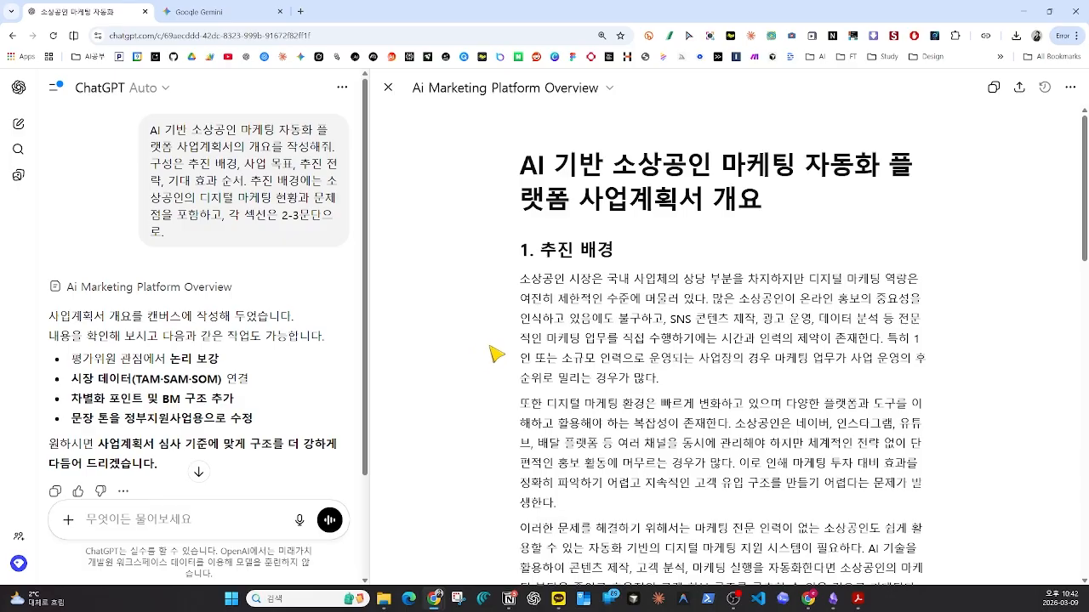
{"action": "scroll", "coordinate": [510, 349], "scroll_direction": "down", "scroll_amount": 5}
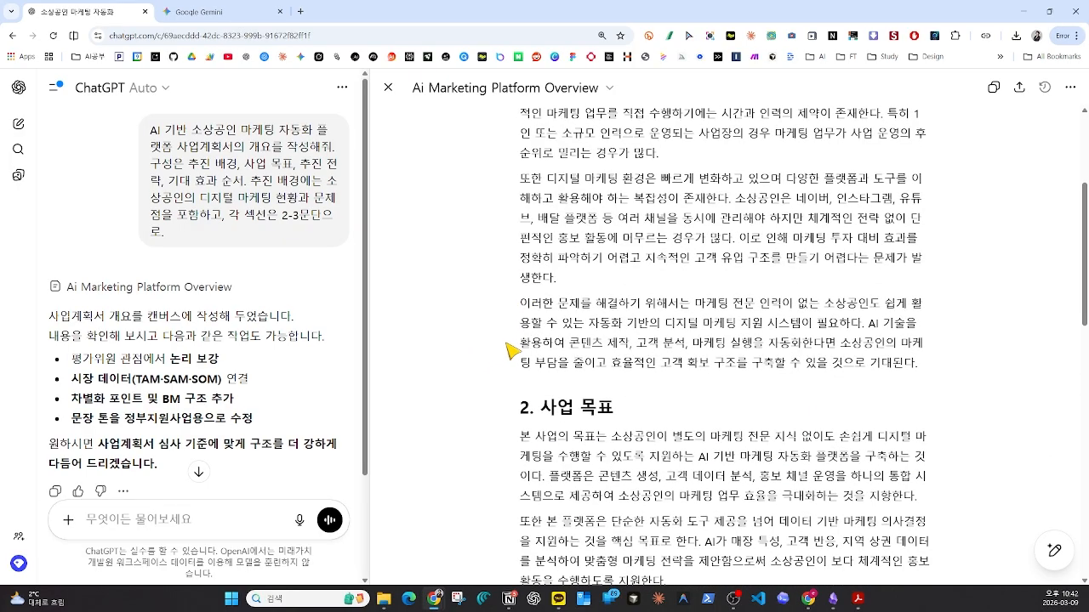
{"action": "scroll", "coordinate": [513, 351], "scroll_direction": "down", "scroll_amount": 5}
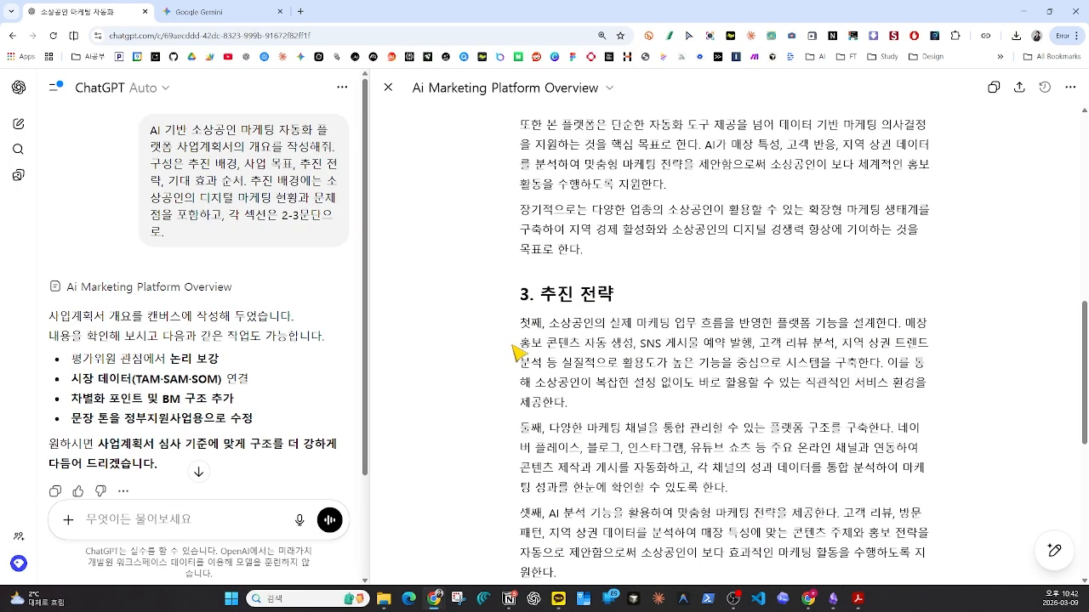
{"action": "scroll", "coordinate": [524, 355], "scroll_direction": "down", "scroll_amount": 3}
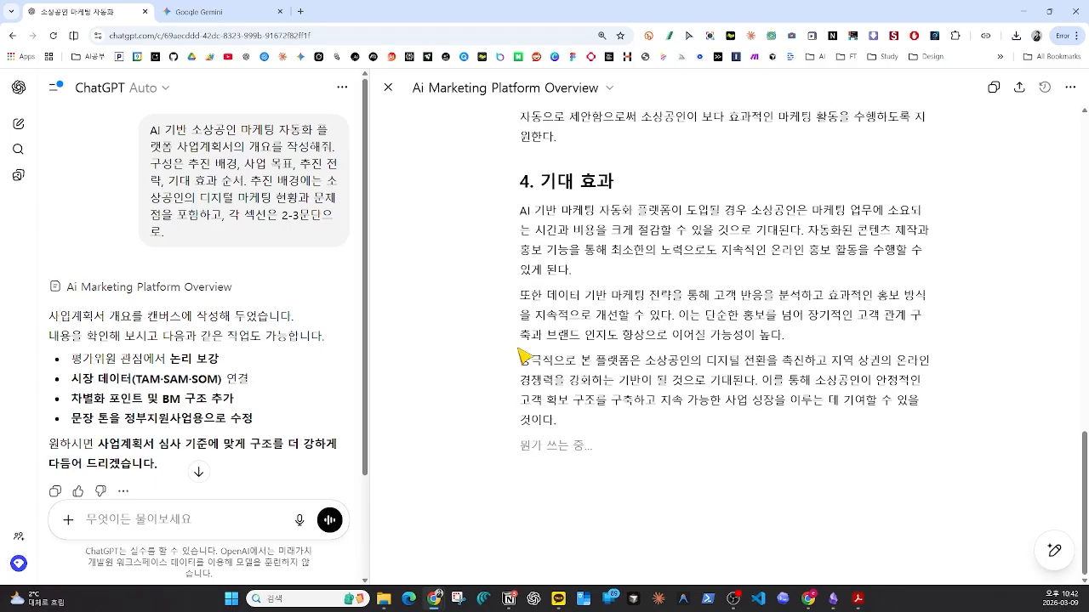
{"action": "scroll", "coordinate": [524, 356], "scroll_direction": "up", "scroll_amount": 3}
{"action": "scroll", "coordinate": [524, 357], "scroll_direction": "up", "scroll_amount": 10}
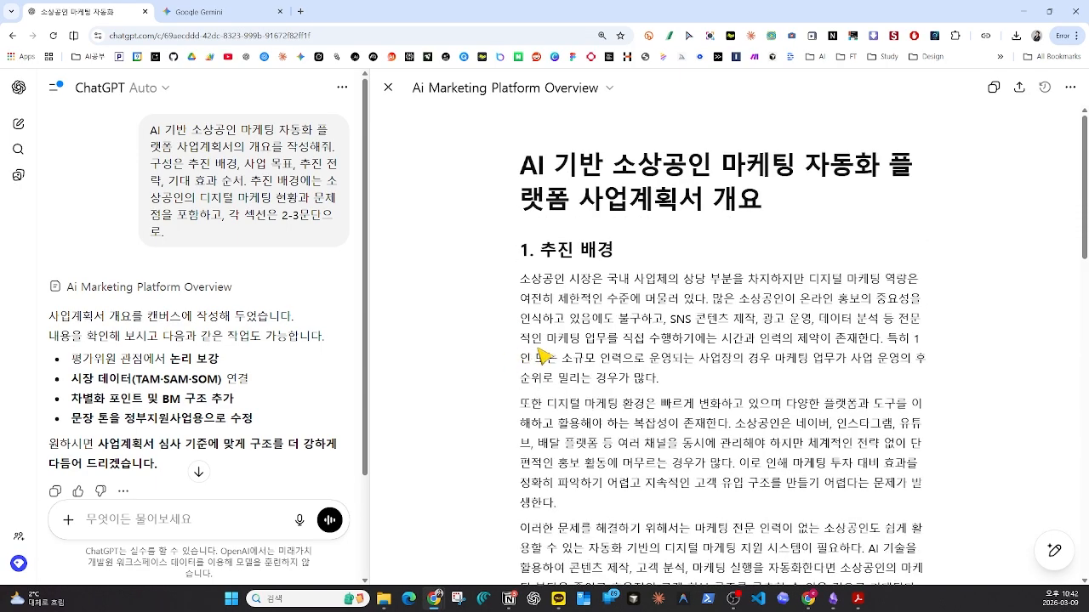
Ask ChatGPT about the three 추진 배경 paragraphs: "추진 배경을 개조식으로 정리하고, 현황 분석에서 문제 인식으로 자연스럽게 이어지는 흐름으로 작성해줘."
{"action": "scroll", "coordinate": [588, 362], "scroll_direction": "down", "scroll_amount": 1}
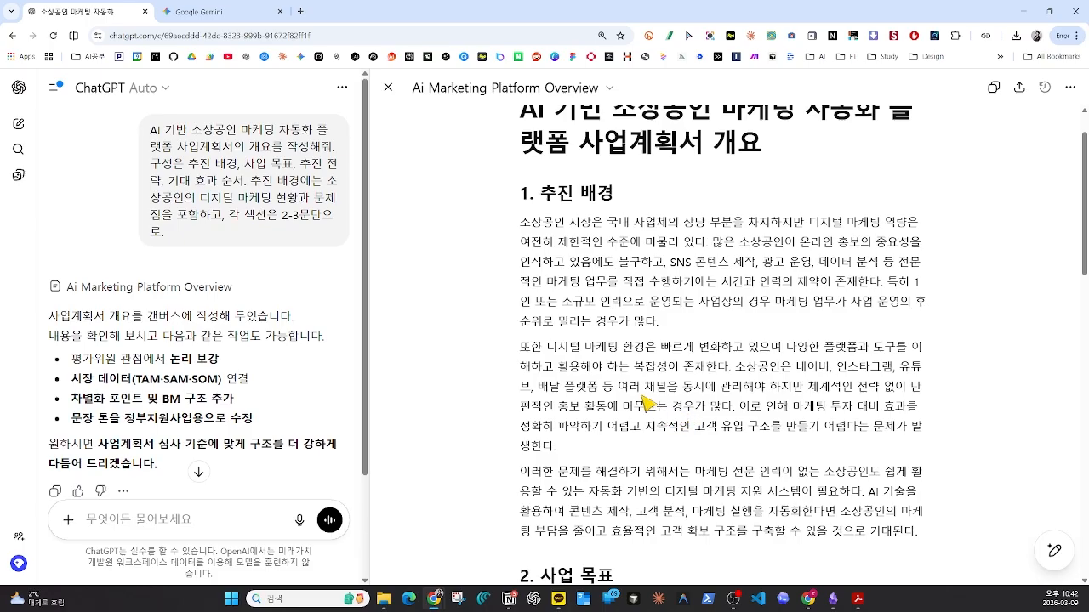
{"action": "scroll", "coordinate": [644, 392], "scroll_direction": "down", "scroll_amount": 1}
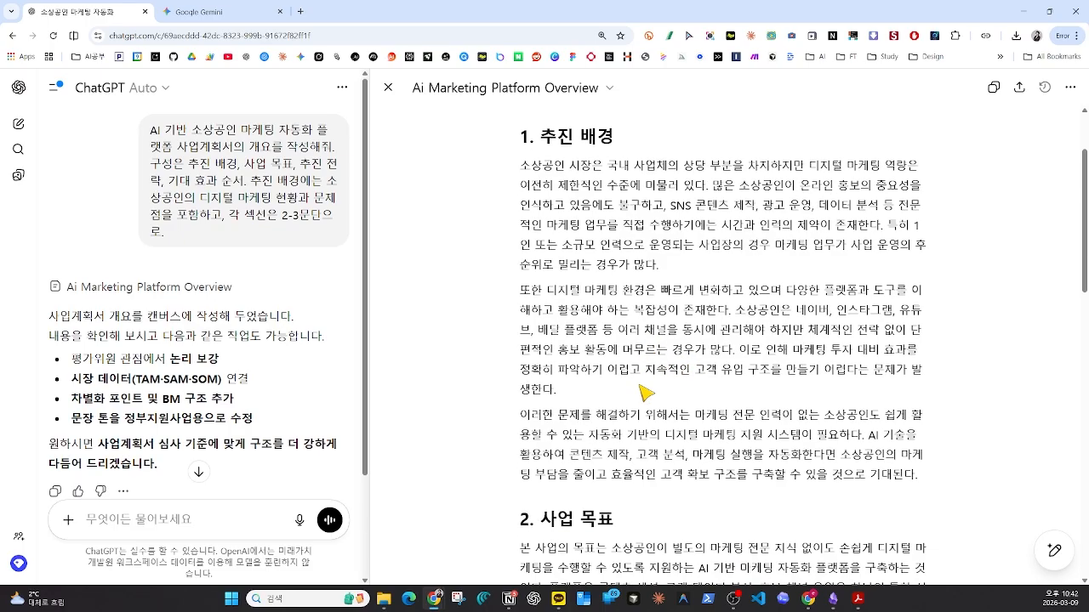
{"action": "scroll", "coordinate": [644, 391], "scroll_direction": "up", "scroll_amount": 1}
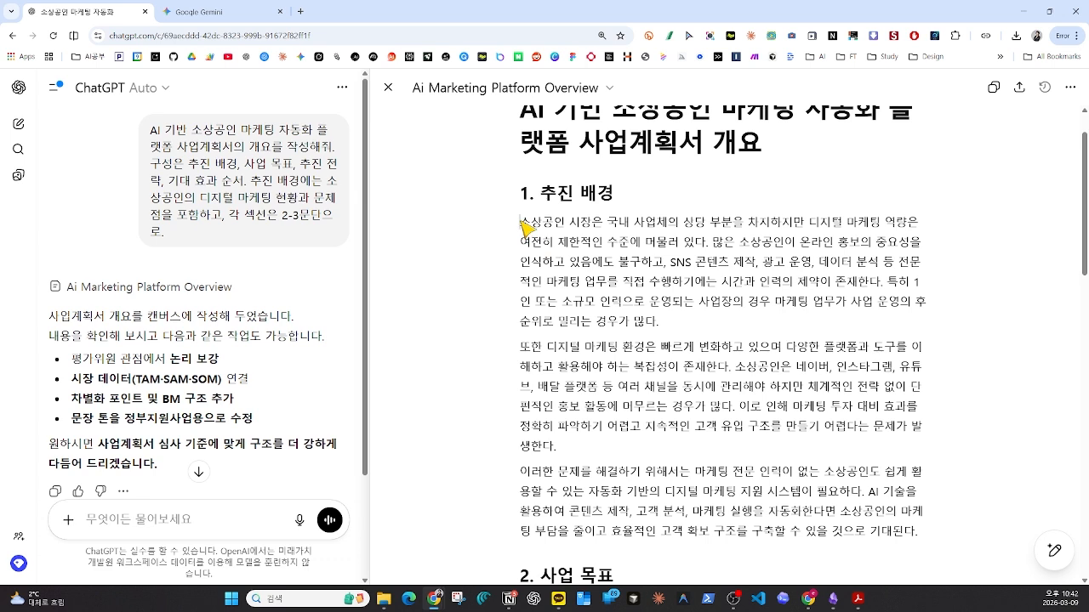
{"action": "left_click_drag", "start_coordinate": [521, 223], "coordinate": [919, 532]}
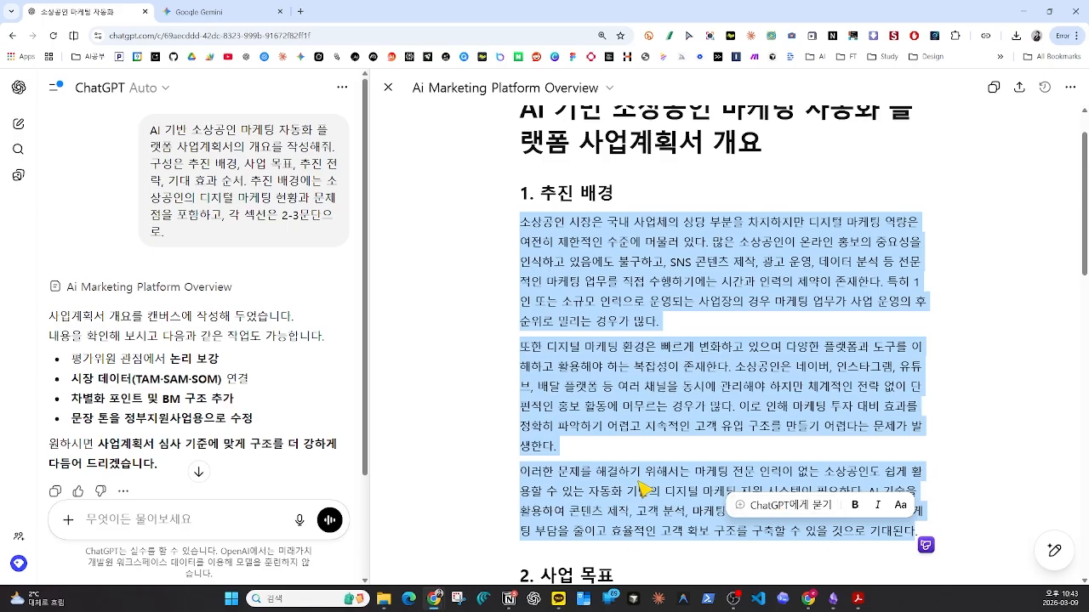
{"action": "left_click", "coordinate": [766, 507]}
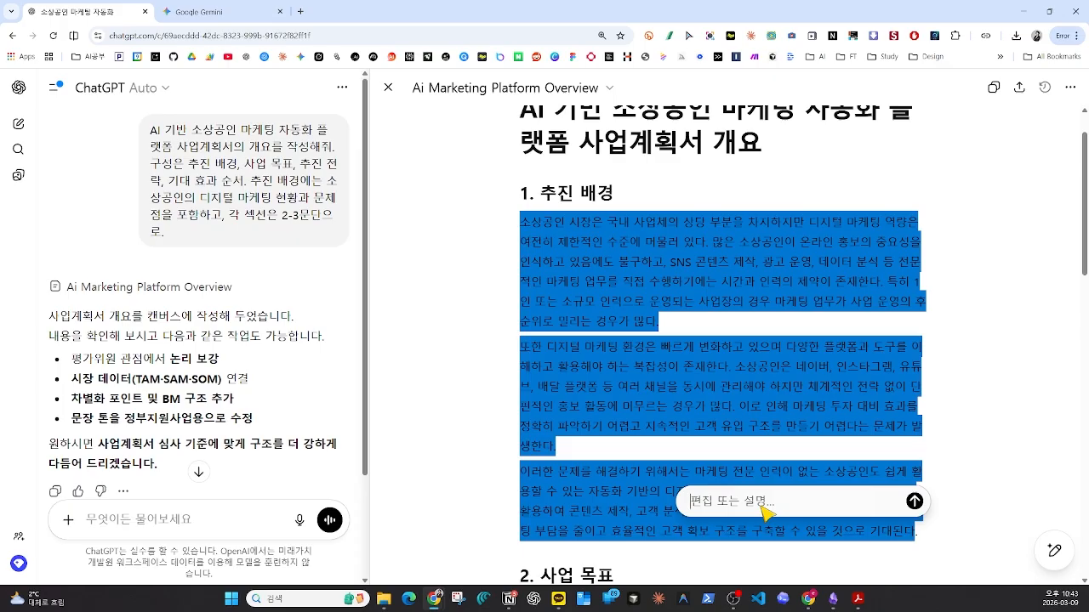
{"action": "type", "text": "추"}
{"action": "type", "text": "진 배"}
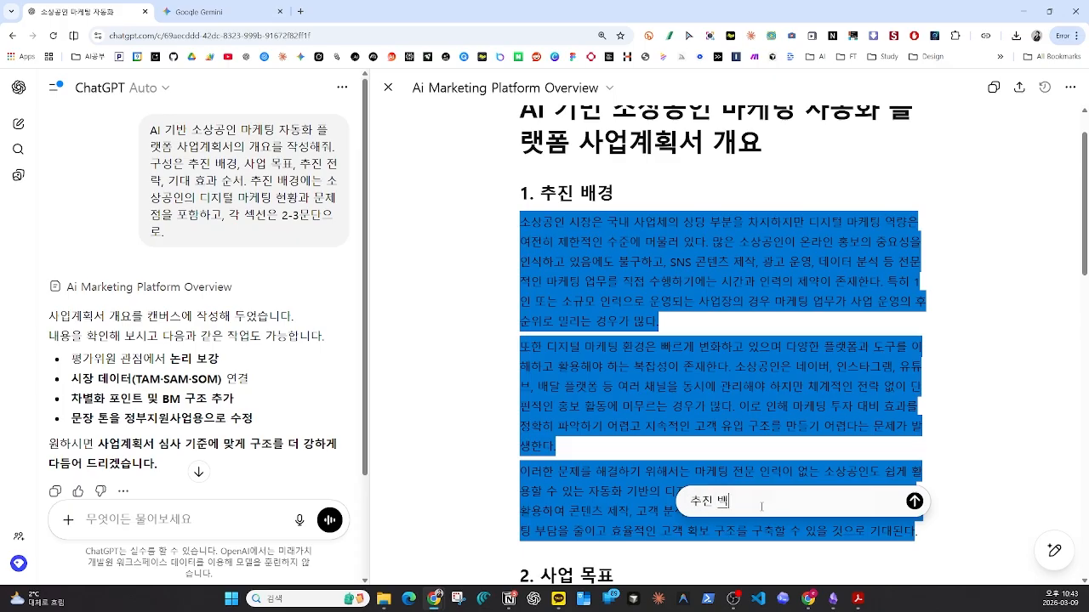
{"action": "type", "text": "경으"}
{"action": "type", "text": " 개조식으"}
{"action": "type", "text": "로 정리하고, "}
{"action": "type", "text": "현"}
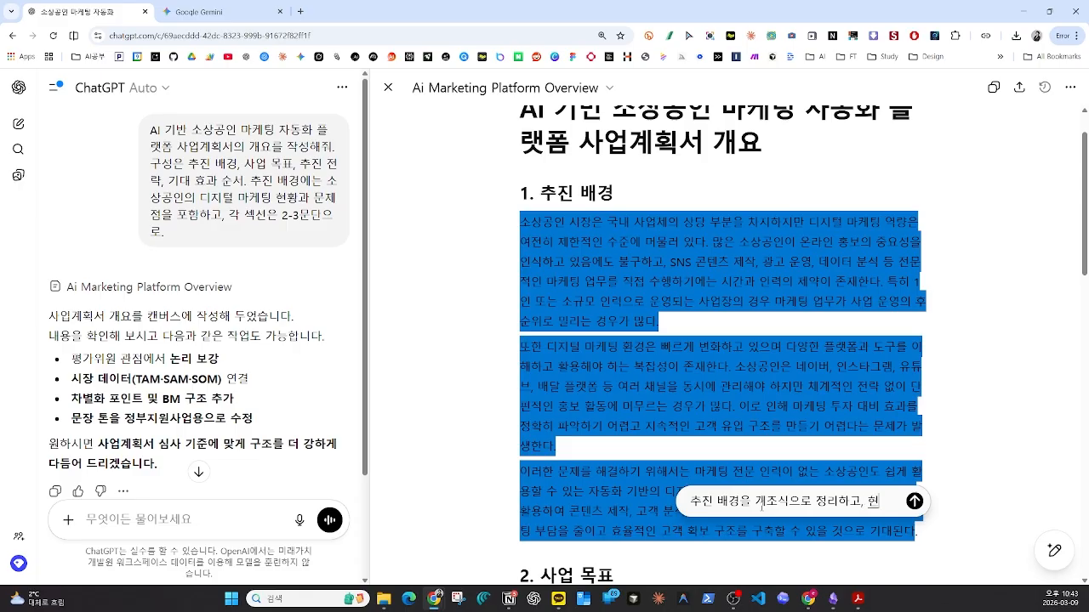
{"action": "type", "text": "황 분석에서 문"}
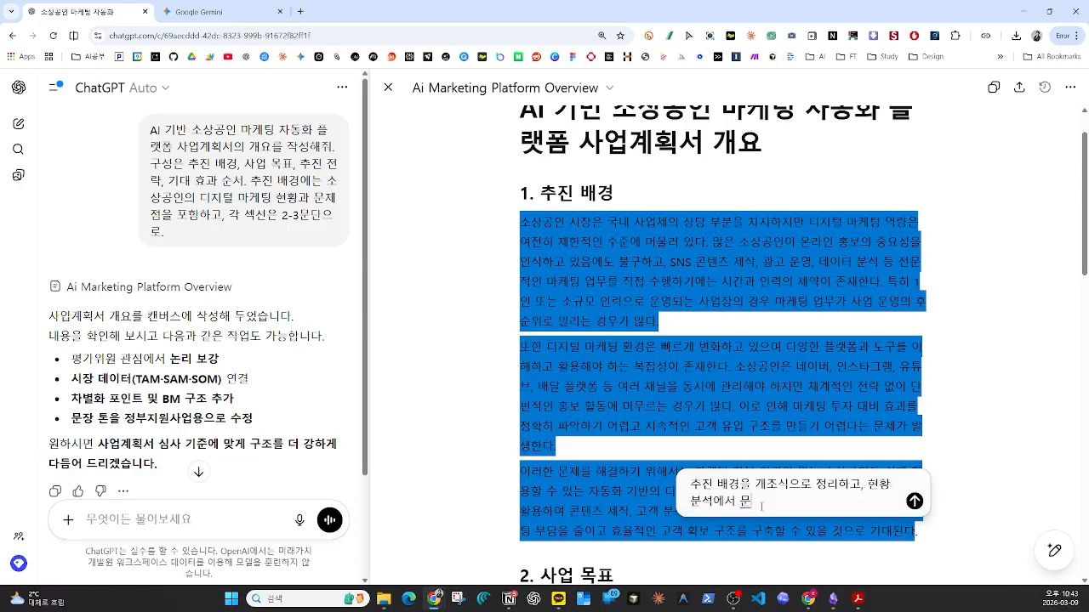
{"action": "type", "text": "제, 인식으로 자연스럽게 이어"}
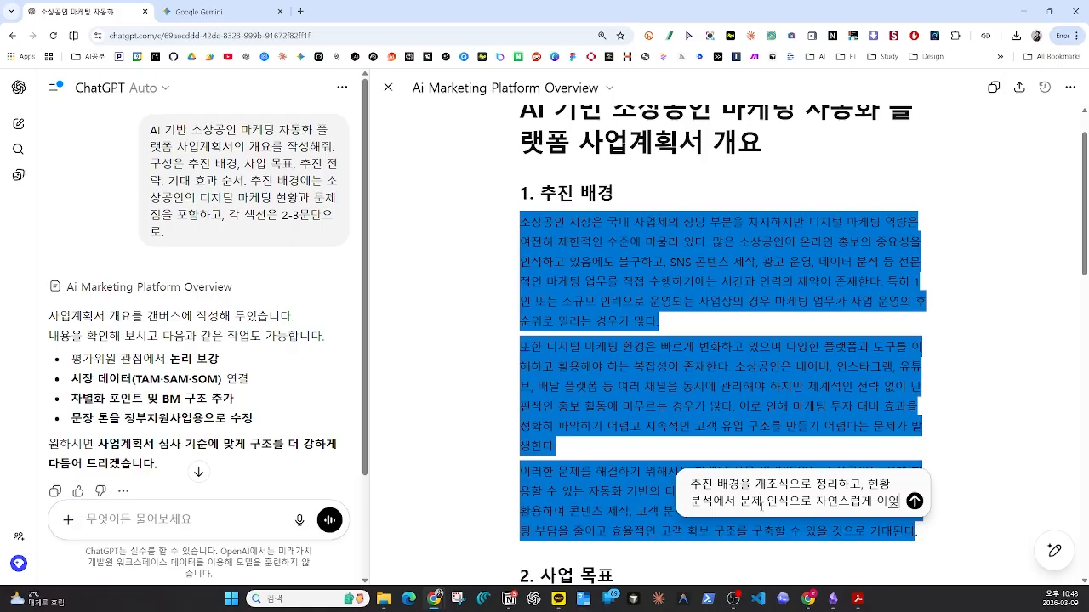
{"action": "type", "text": "지는 흐름으로,"}
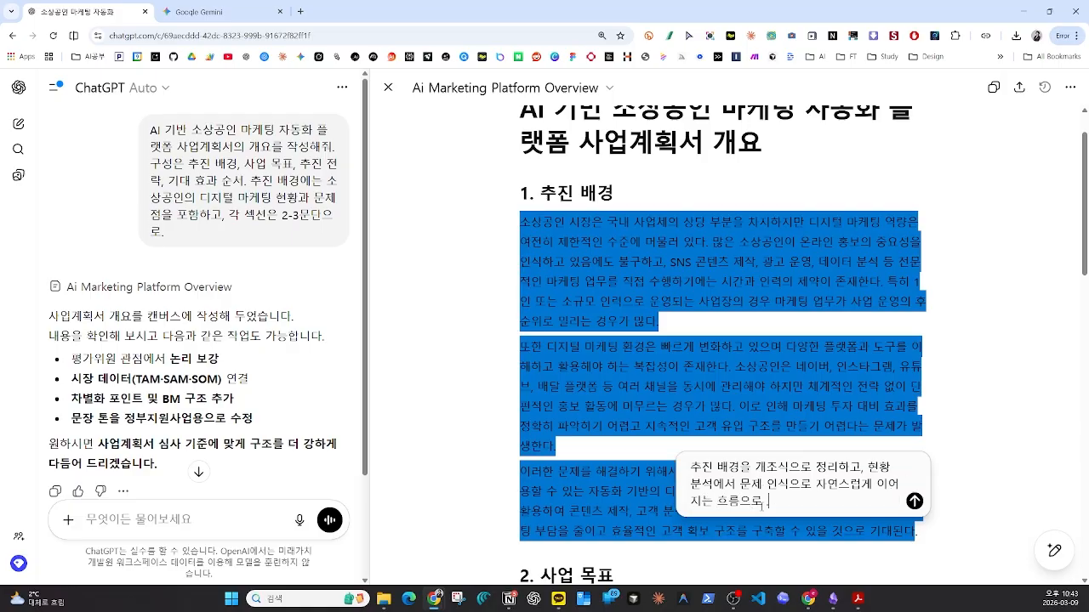
{"action": "type", "text": " 작성해줘."}
{"action": "key", "text": "Return"}
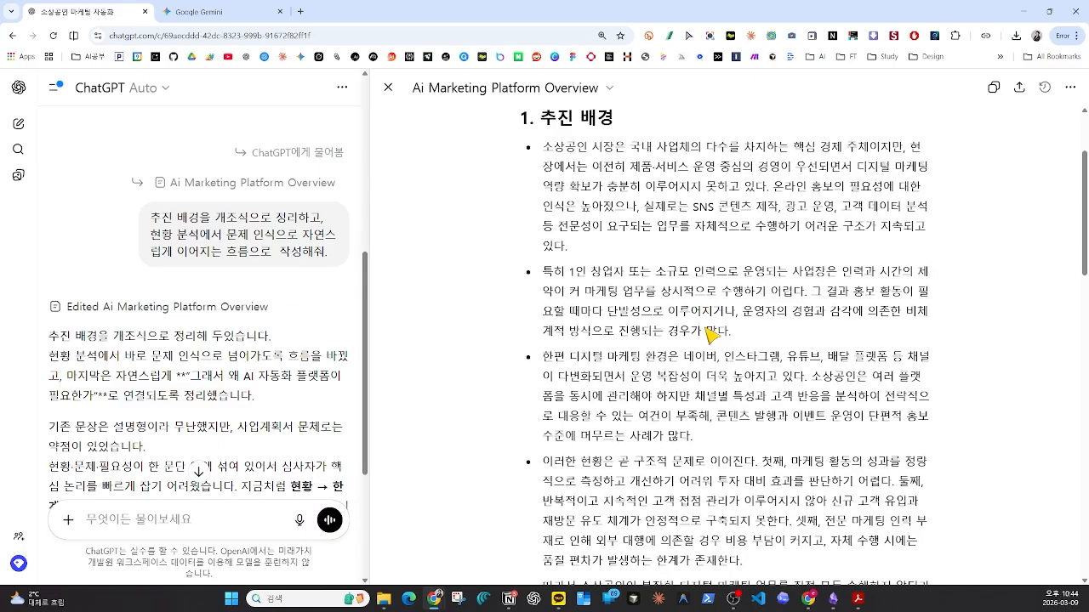
Read through the rewritten bullet points of the 추진 배경 section
{"action": "scroll", "coordinate": [708, 336], "scroll_direction": "down", "scroll_amount": 2}
{"action": "scroll", "coordinate": [708, 335], "scroll_direction": "up", "scroll_amount": 1}
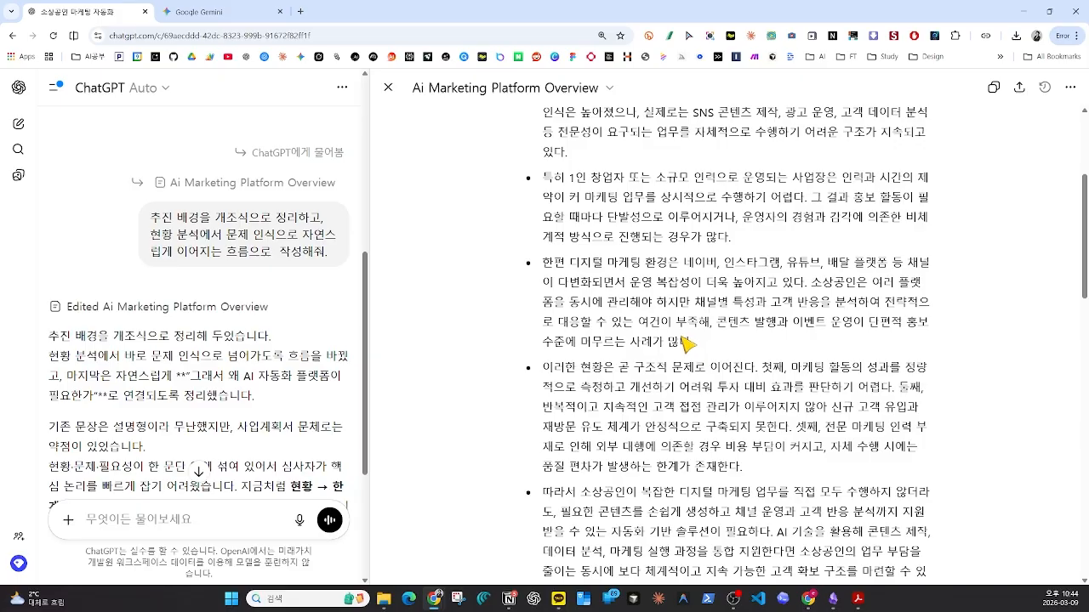
Ask ChatGPT about all 추진 배경 bullets: "한 눈에 들어오도록 핵심 키워드 중심으로, '음슴체'로 작성해줘. 이때 한 항목당 1줄로 간결하게."
{"action": "scroll", "coordinate": [681, 342], "scroll_direction": "up", "scroll_amount": 1}
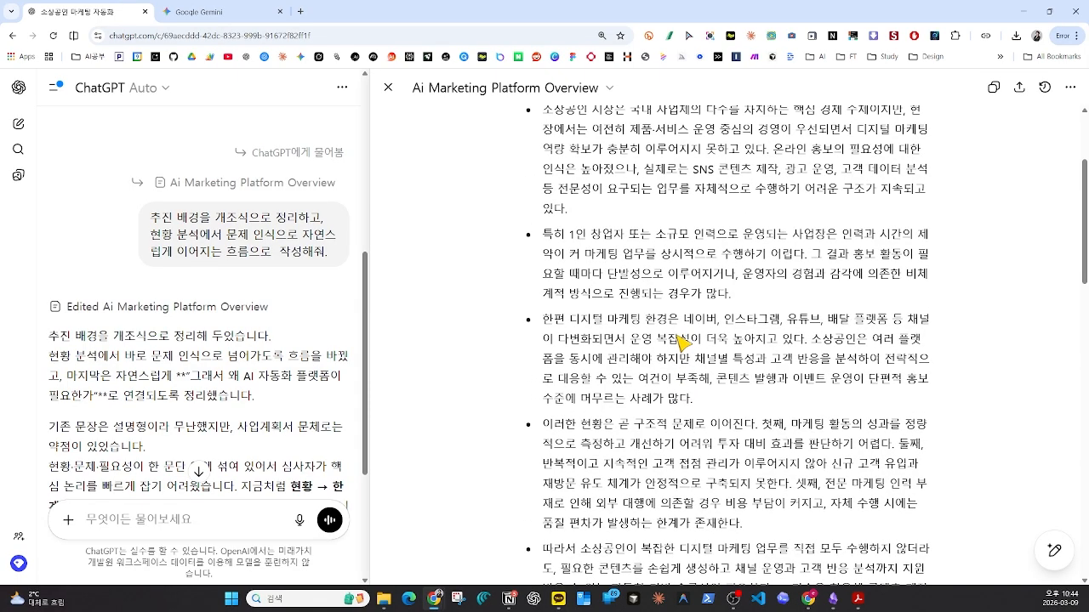
{"action": "scroll", "coordinate": [697, 335], "scroll_direction": "up", "scroll_amount": 1}
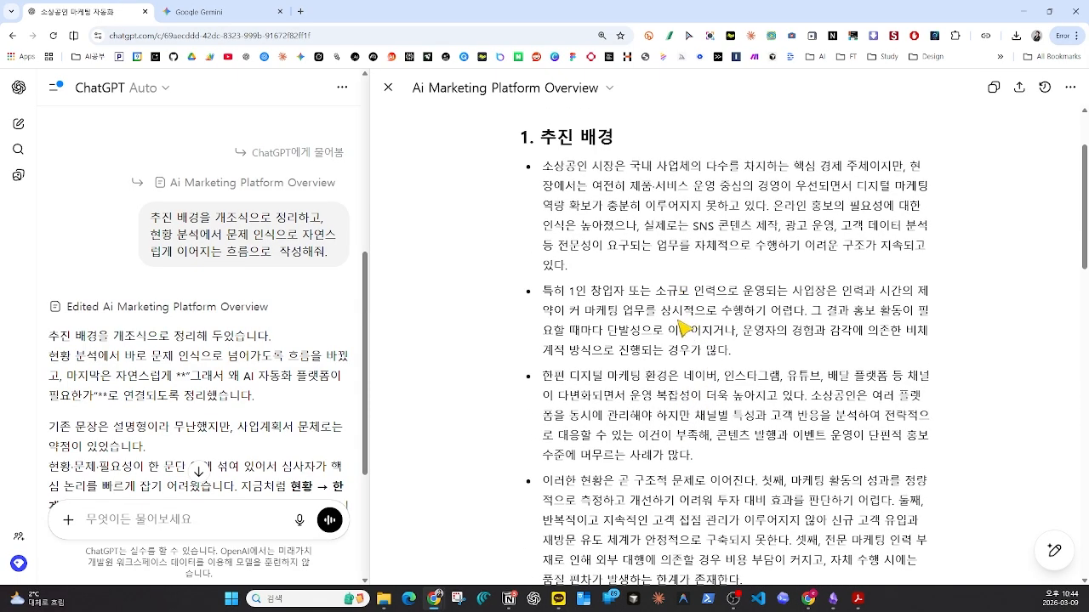
{"action": "scroll", "coordinate": [689, 333], "scroll_direction": "down", "scroll_amount": 2}
{"action": "scroll", "coordinate": [723, 361], "scroll_direction": "down", "scroll_amount": 1}
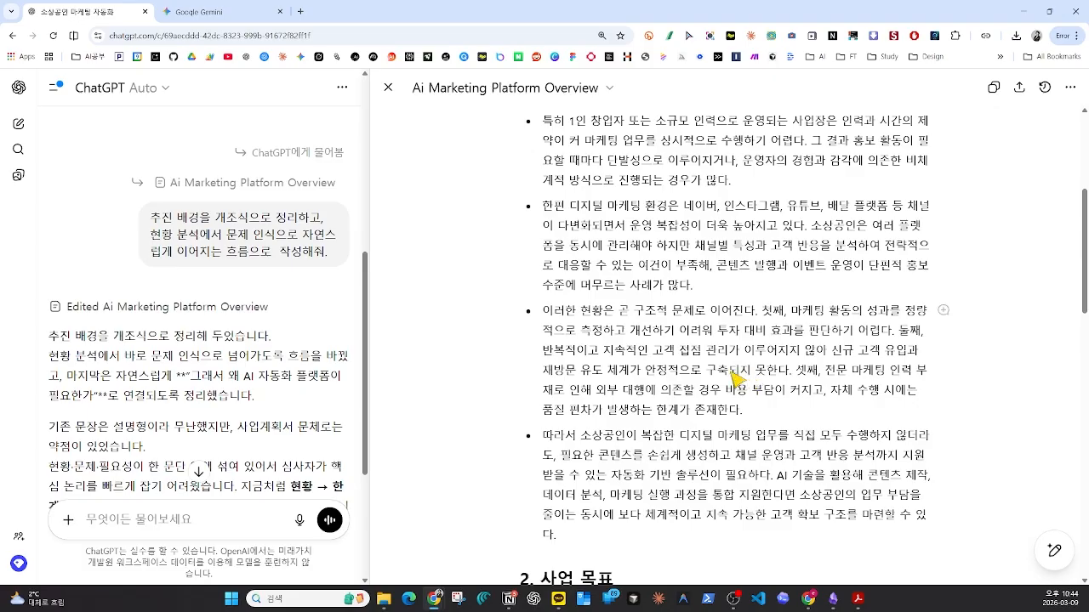
{"action": "scroll", "coordinate": [735, 375], "scroll_direction": "up", "scroll_amount": 4}
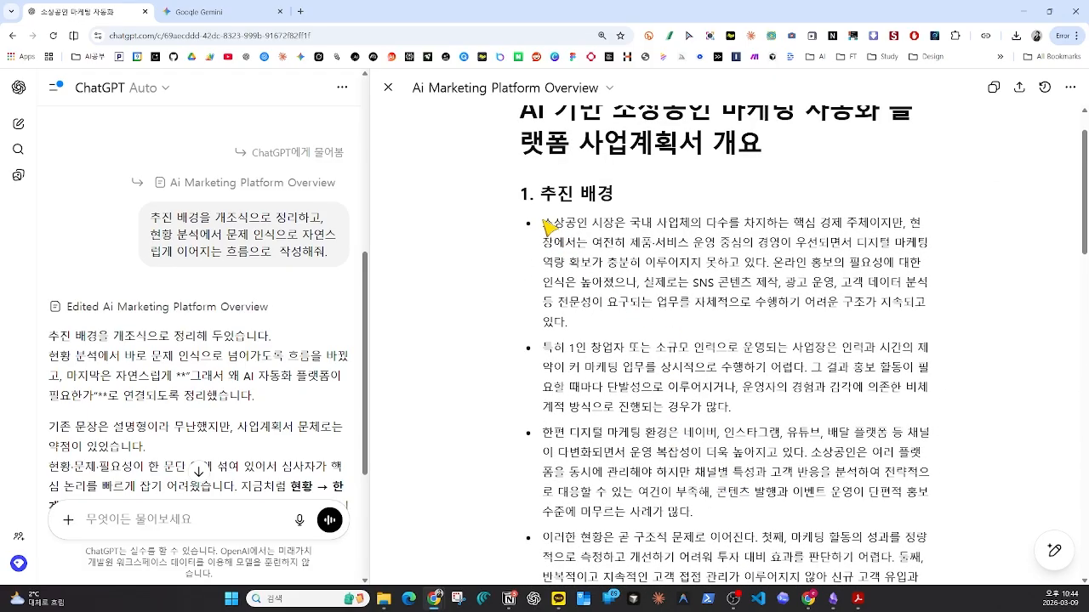
{"action": "left_click_drag", "start_coordinate": [545, 223], "coordinate": [597, 535]}
{"action": "left_click", "coordinate": [583, 508]}
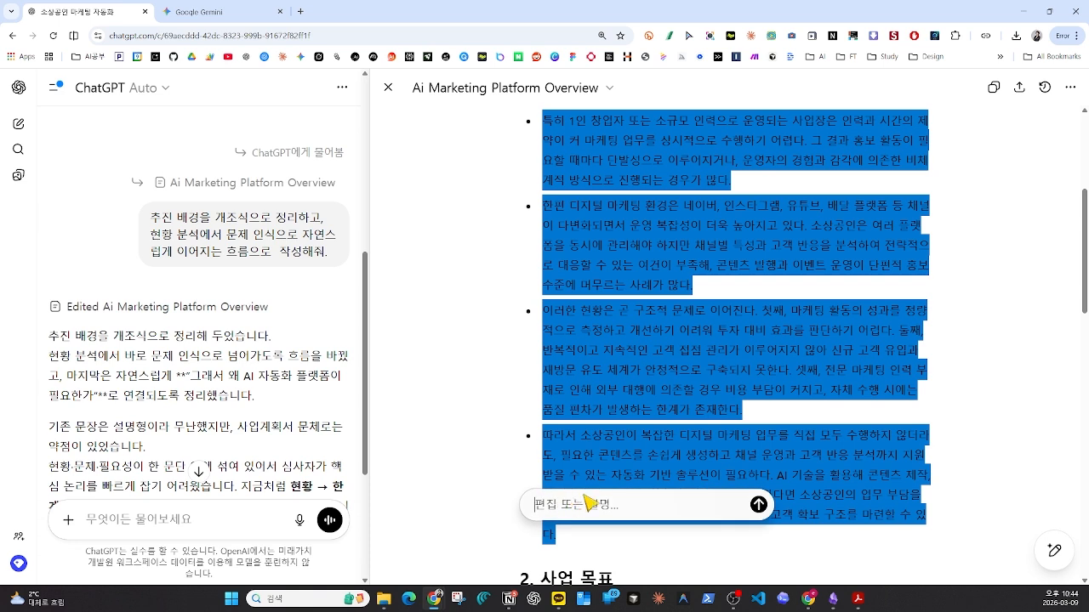
{"action": "type", "text": "한 눈에 들어오도록 핵심 키워드"}
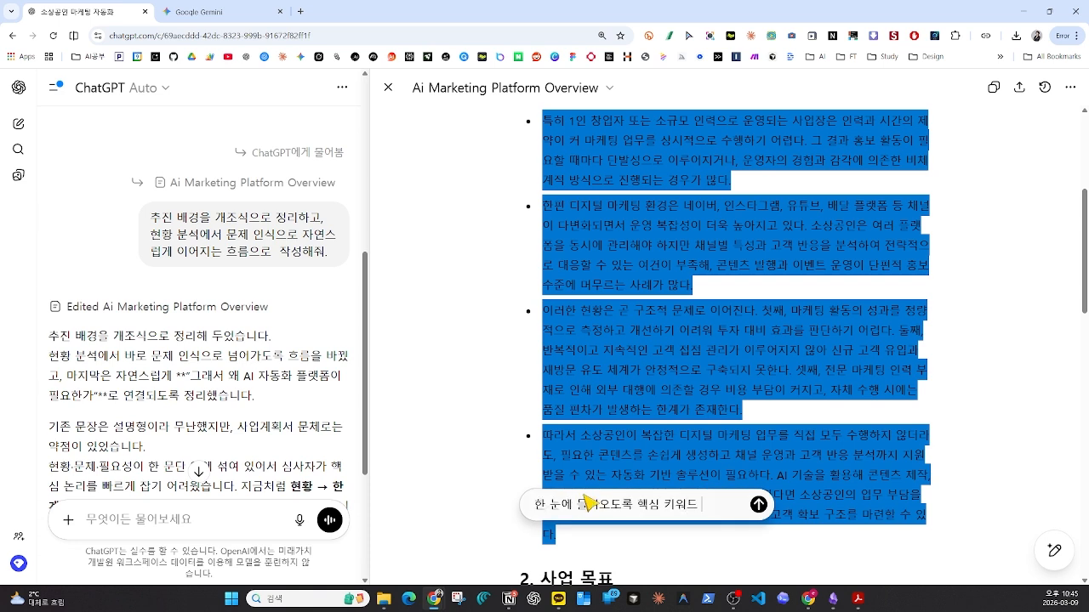
{"action": "type", "text": " 중심으로 '음슴체'로 "}
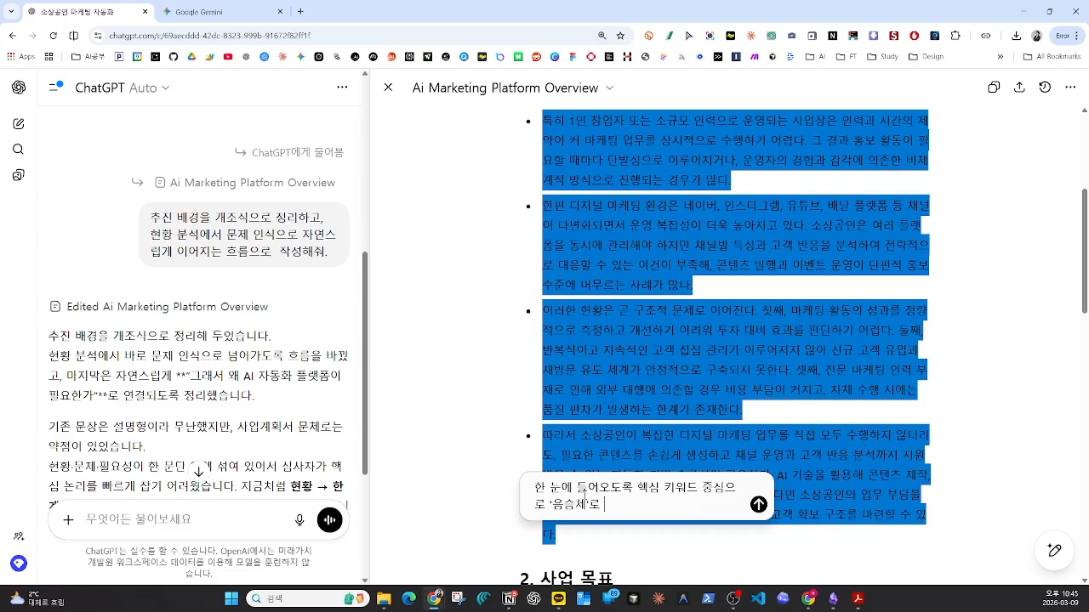
{"action": "type", "text": "작성해줘. 이때 한 항목당 1줄로"}
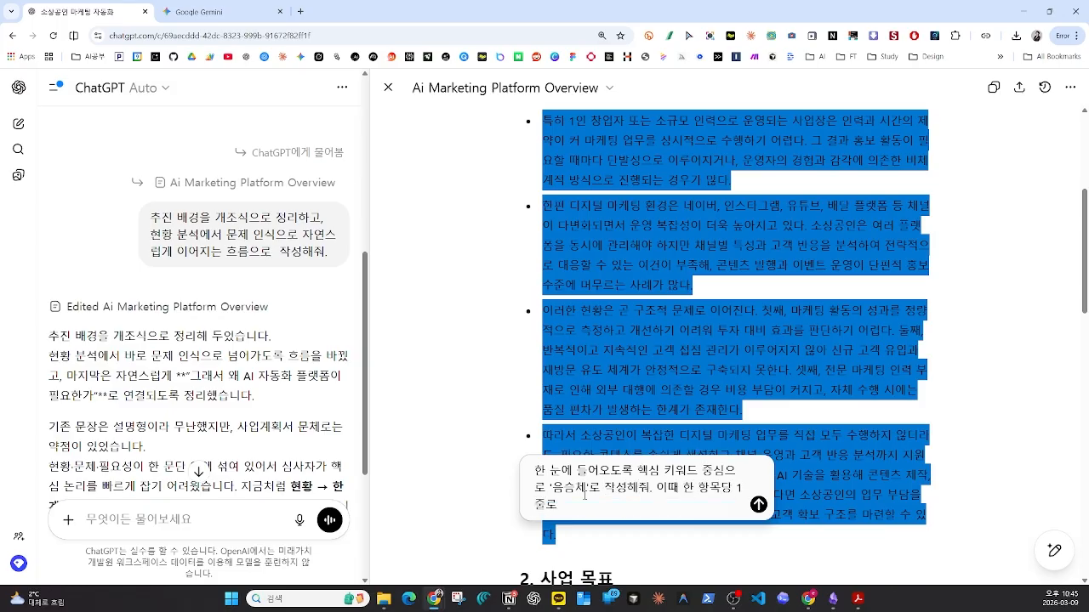
{"action": "type", "text": " 간결하게."}
{"action": "type", "text": ","}
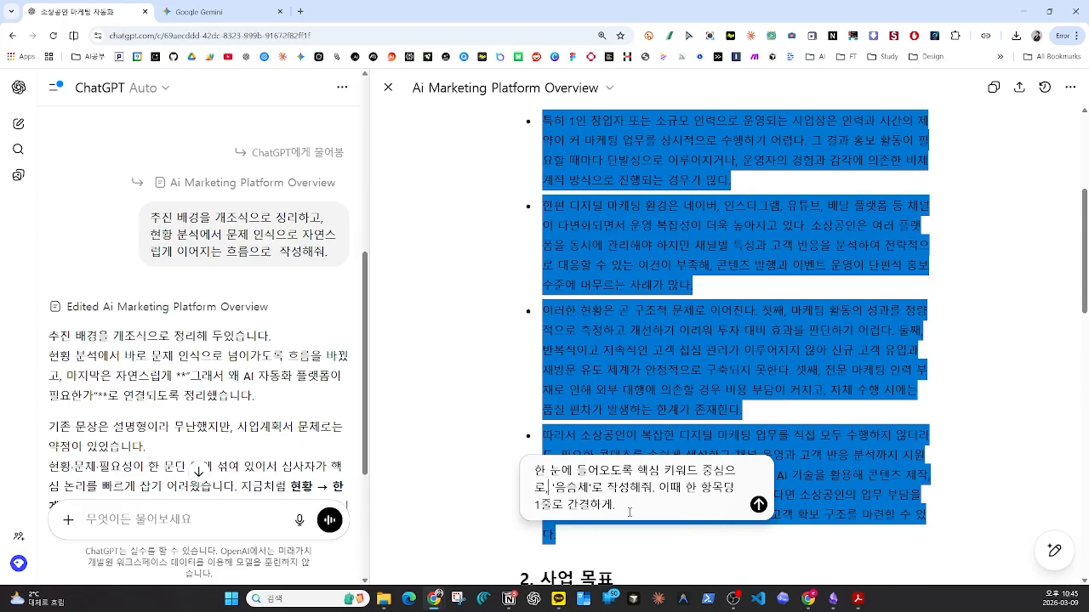
{"action": "left_click", "coordinate": [758, 505]}
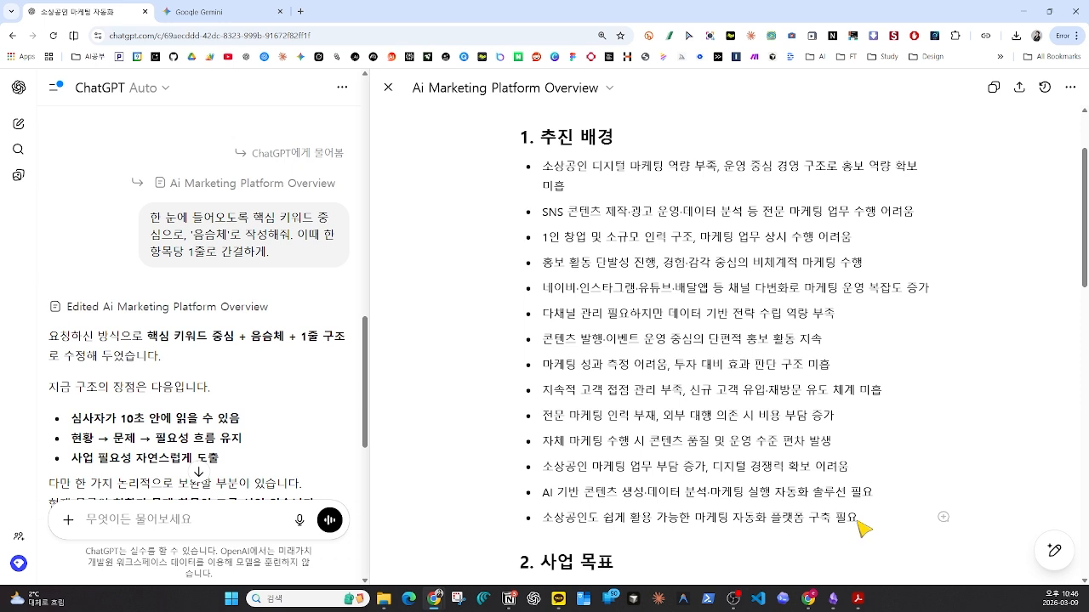
Ask ChatGPT about the shortened 추진 배경 bullets: "구체적인 통계 수치와 시장 규모 데이터를 웹검색으로 찾아 넣어서 다시 써줘. 출처도 함께 표기해서."
{"action": "left_click_drag", "start_coordinate": [863, 525], "coordinate": [539, 176]}
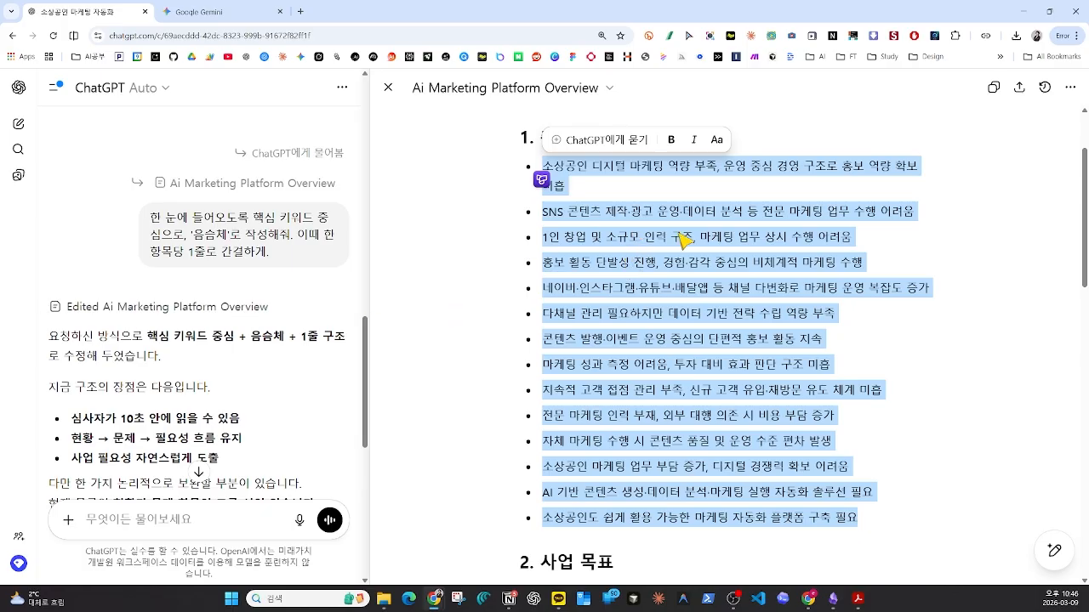
{"action": "left_click", "coordinate": [605, 143]}
{"action": "type", "text": "구체적이"}
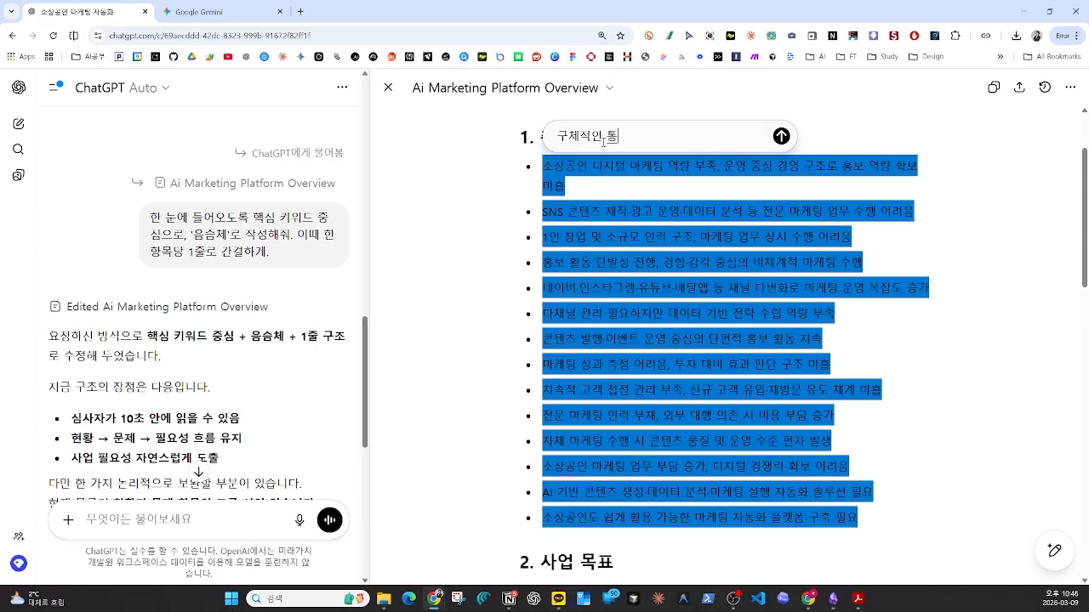
{"action": "type", "text": " 통계 수치와 시상 "}
{"action": "type", "text": "규모 데이터를 으"}
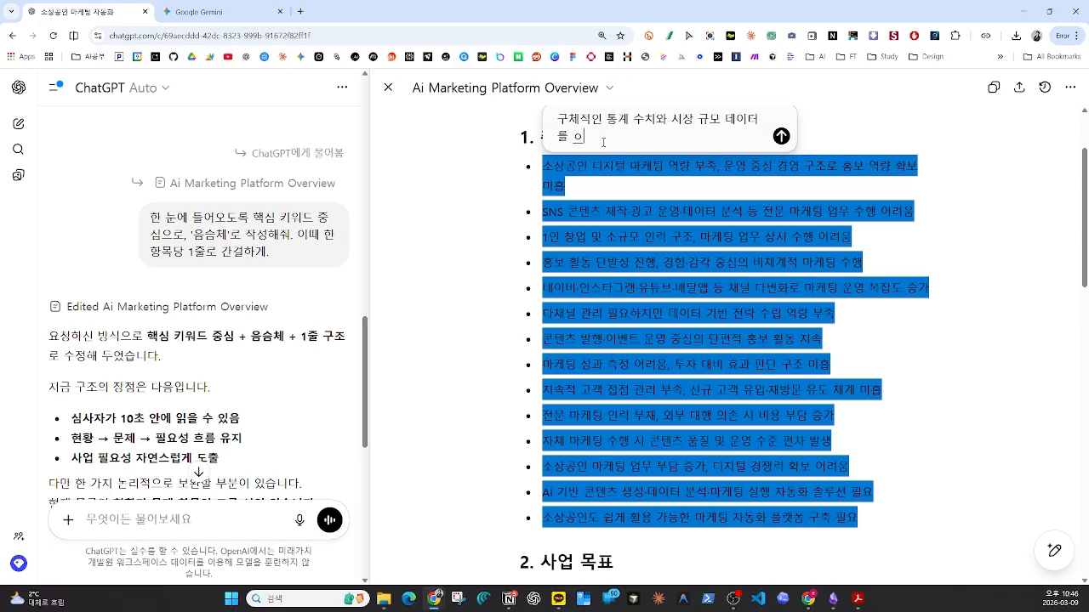
{"action": "type", "text": "검색으로 채"}
{"action": "type", "text": "이 넣어서"}
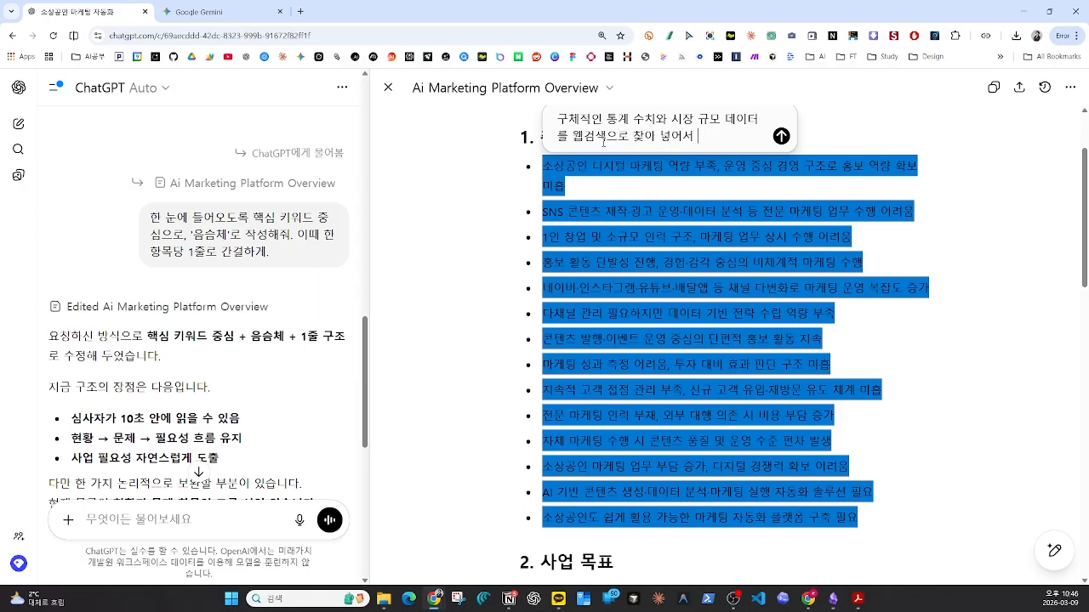
{"action": "type", "text": " 다시 써줘. 출처도 함께"}
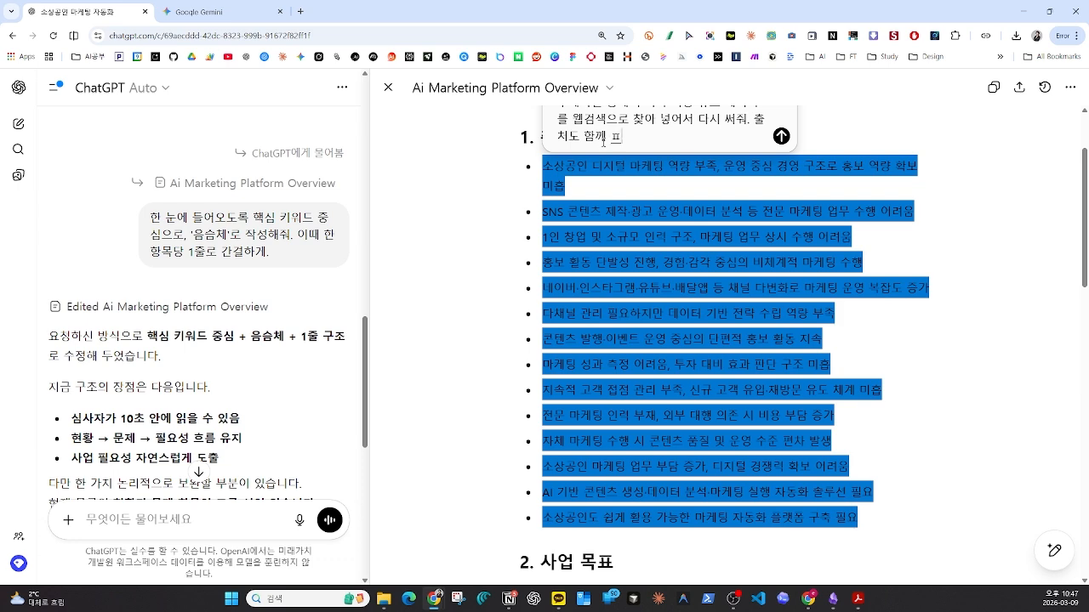
{"action": "type", "text": "표기해서"}
{"action": "key", "text": "Return"}
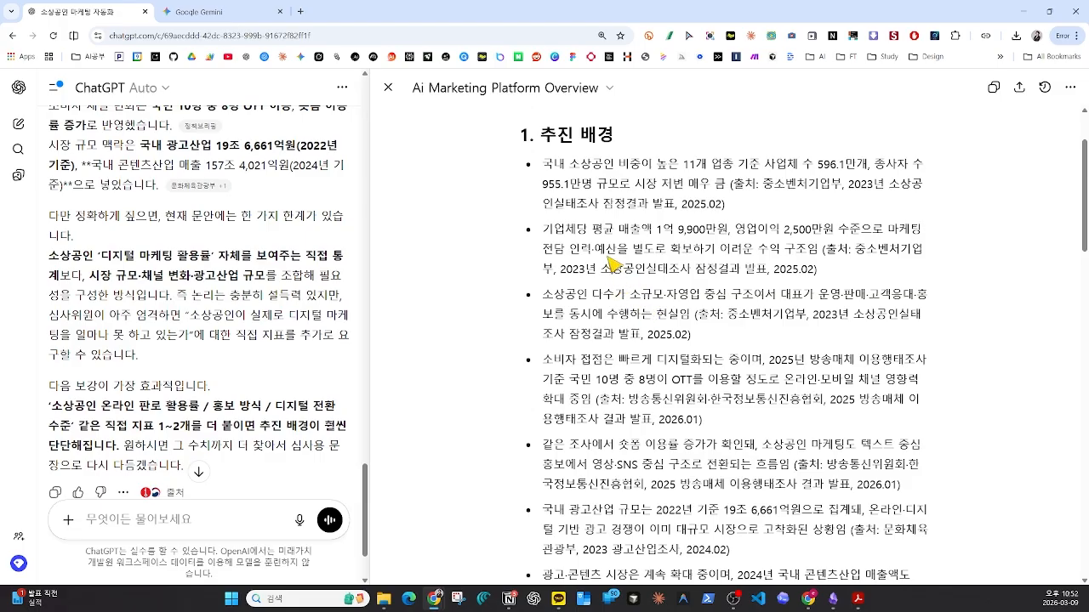
Review ChatGPT's reply and read through the statistics and cited sources in the rewritten 추진 배경 bullets
{"action": "scroll", "coordinate": [706, 353], "scroll_direction": "up", "scroll_amount": 2}
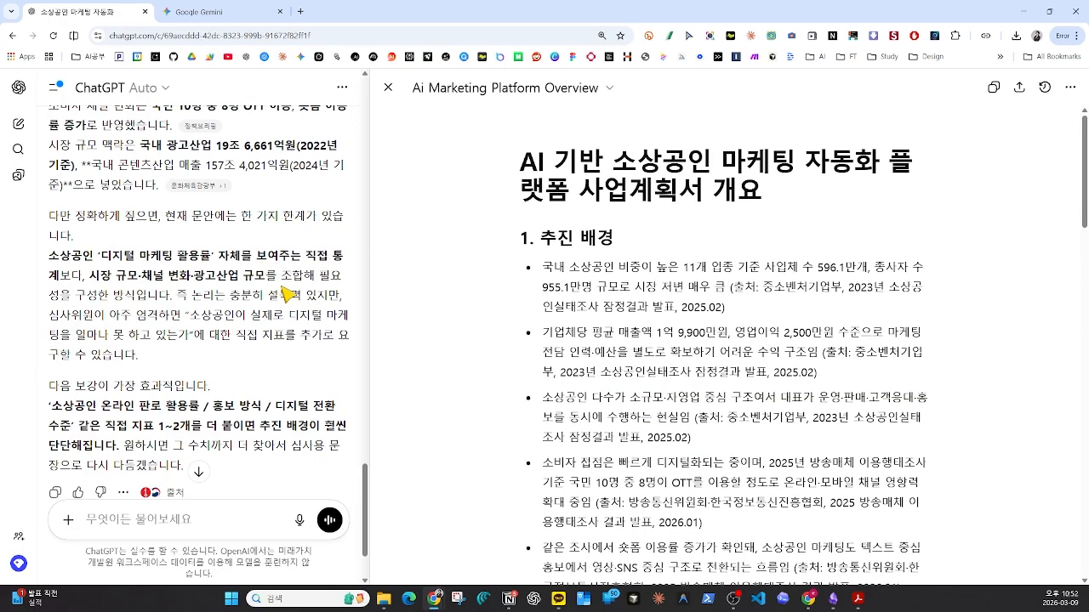
{"action": "scroll", "coordinate": [268, 293], "scroll_direction": "up", "scroll_amount": 4}
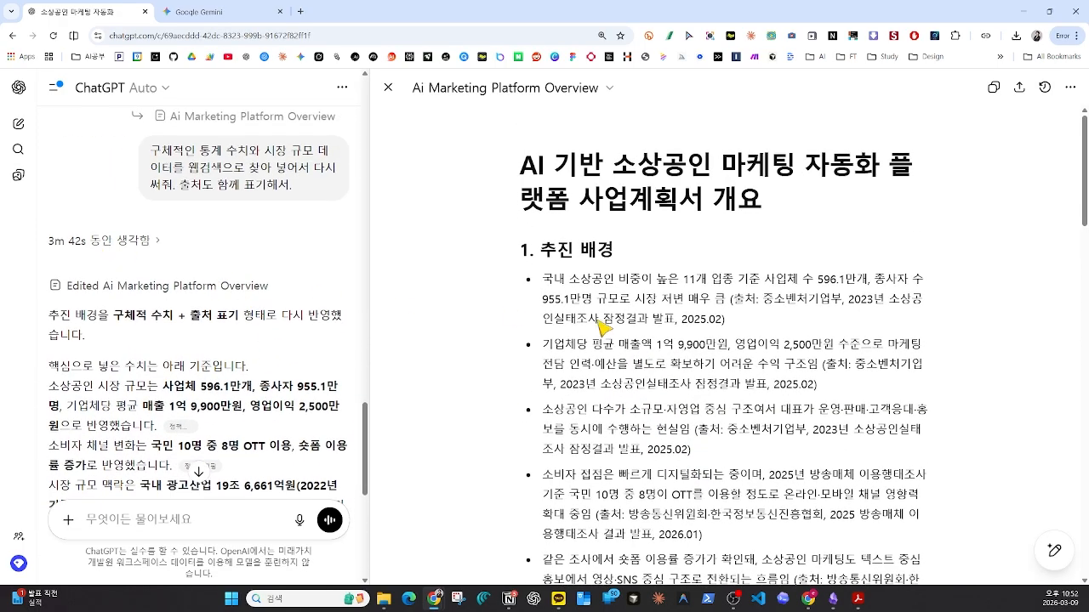
{"action": "scroll", "coordinate": [668, 336], "scroll_direction": "down", "scroll_amount": 2}
{"action": "scroll", "coordinate": [669, 333], "scroll_direction": "down", "scroll_amount": 1}
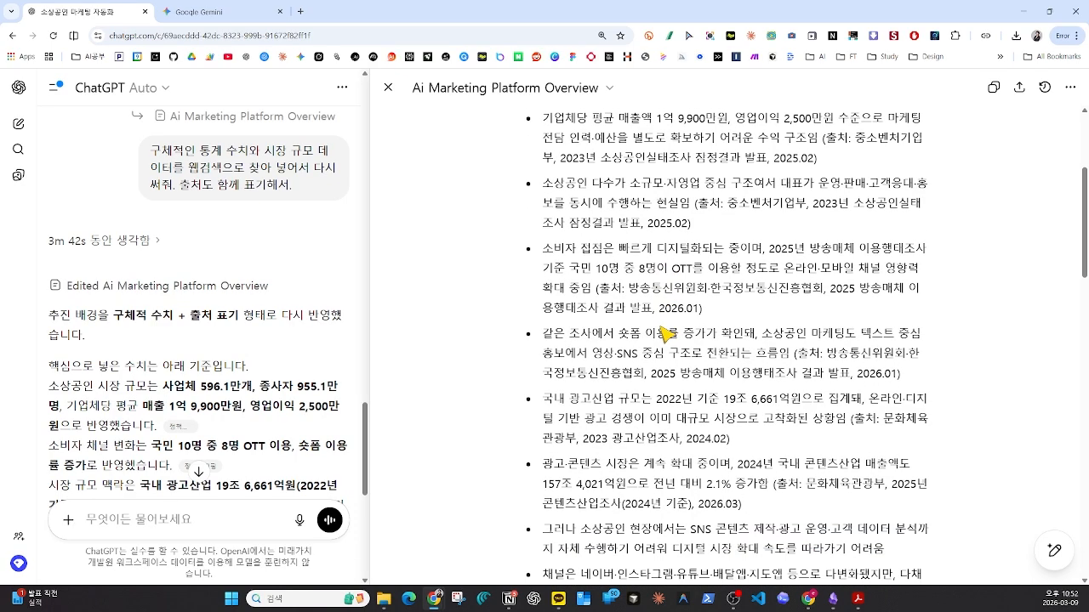
{"action": "scroll", "coordinate": [717, 366], "scroll_direction": "up", "scroll_amount": 1}
{"action": "scroll", "coordinate": [717, 365], "scroll_direction": "up", "scroll_amount": 1}
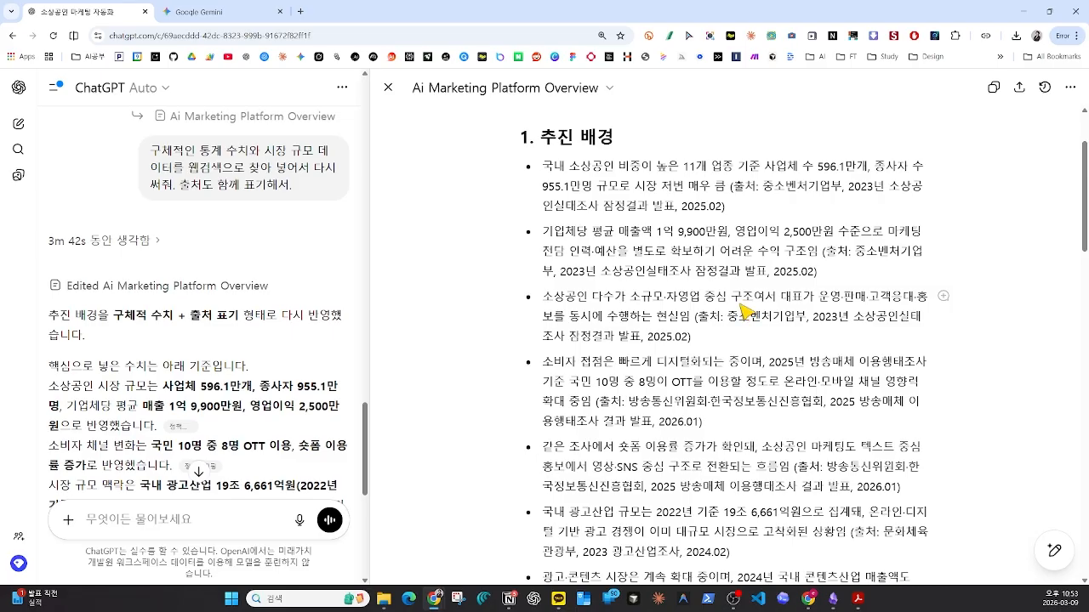
{"action": "scroll", "coordinate": [747, 304], "scroll_direction": "down", "scroll_amount": 1}
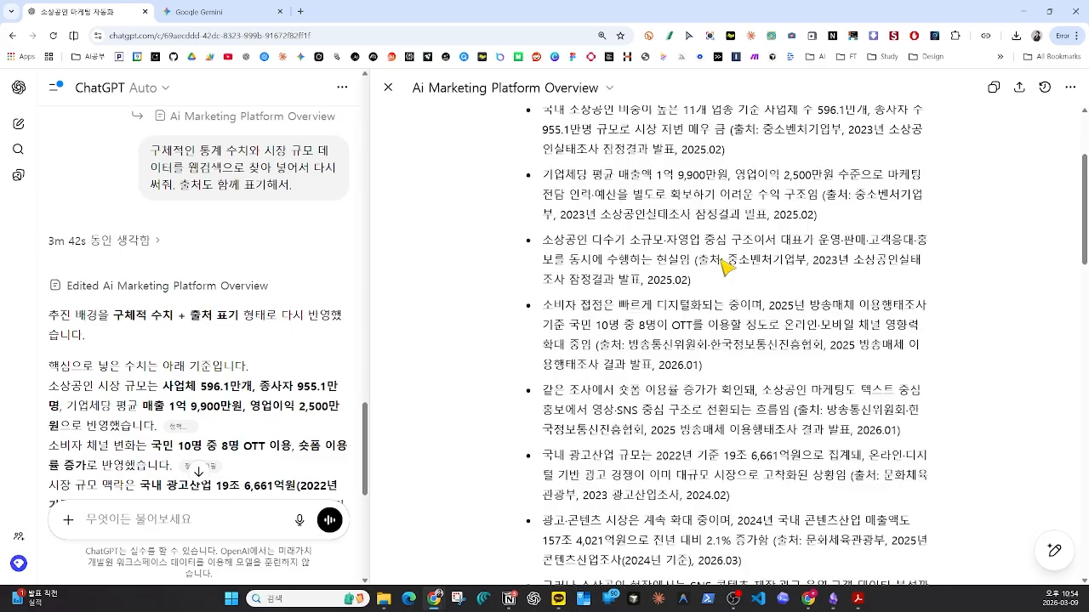
{"action": "scroll", "coordinate": [731, 273], "scroll_direction": "down", "scroll_amount": 5}
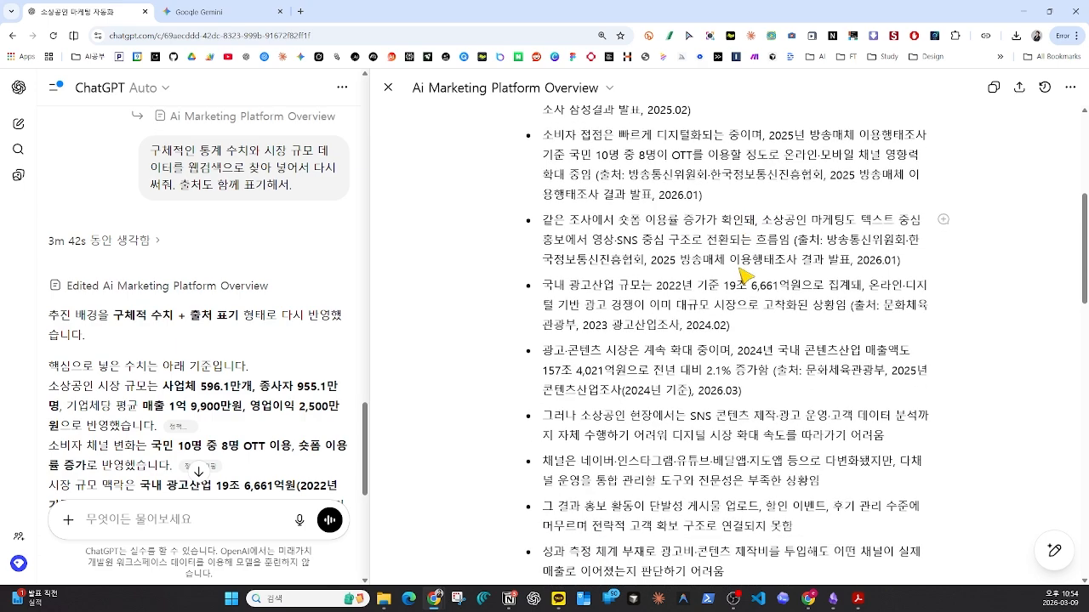
{"action": "scroll", "coordinate": [740, 281], "scroll_direction": "down", "scroll_amount": 2}
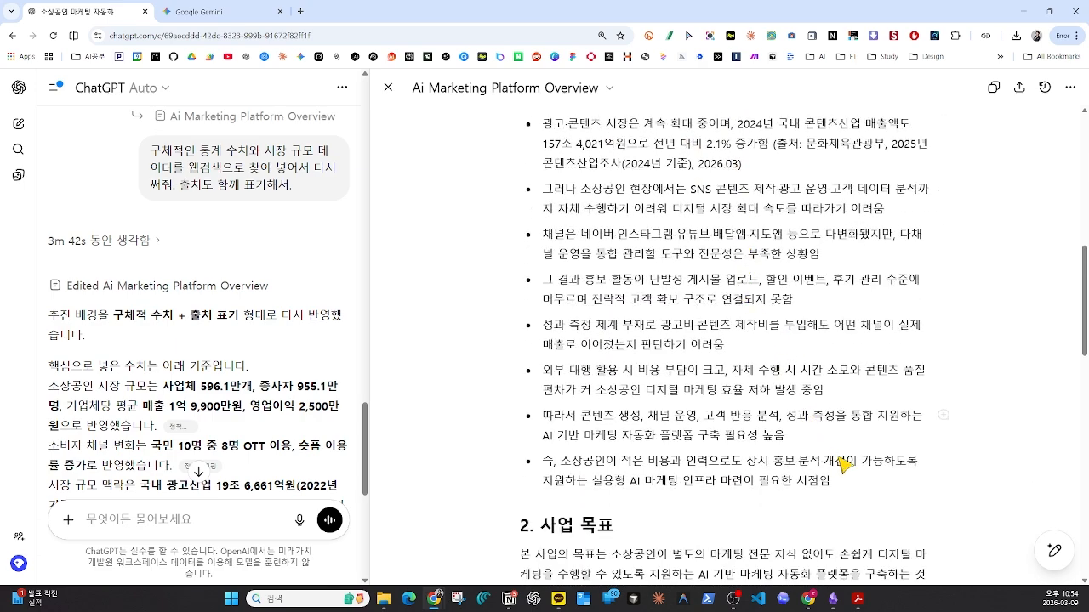
Delete the text from the 국내 광고산업 규모 bullet through the 2. 사업 목표 heading, and insert a blank line before the 본 사업의 목표 paragraph
{"action": "left_click_drag", "start_coordinate": [817, 495], "coordinate": [546, 288]}
{"action": "scroll", "coordinate": [549, 194], "scroll_direction": "up", "scroll_amount": 4}
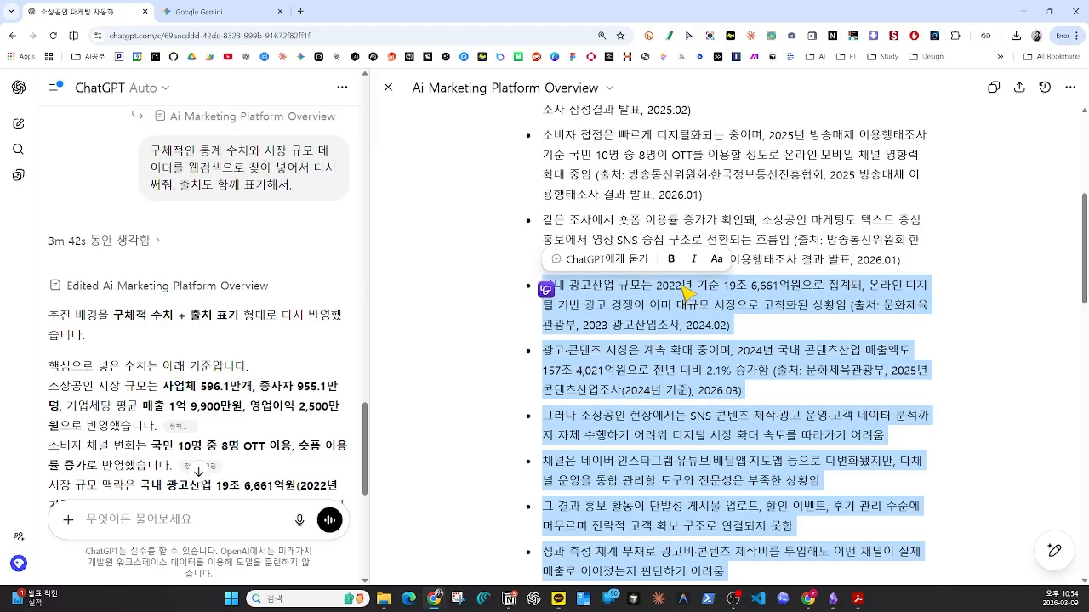
{"action": "key", "text": "BackSpace"}
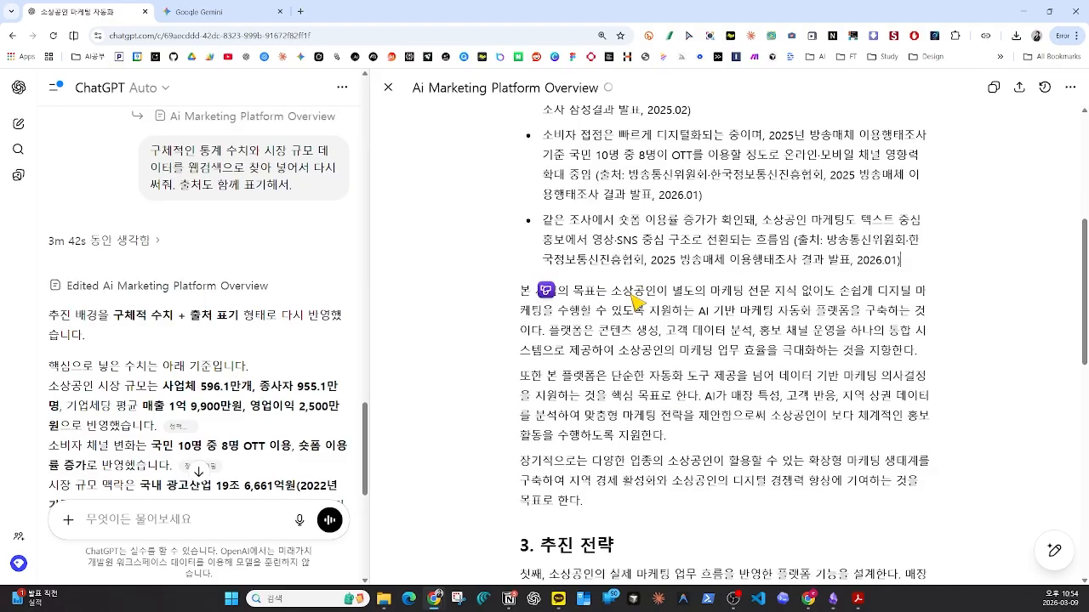
{"action": "scroll", "coordinate": [706, 294], "scroll_direction": "up", "scroll_amount": 5}
{"action": "scroll", "coordinate": [601, 308], "scroll_direction": "down", "scroll_amount": 6}
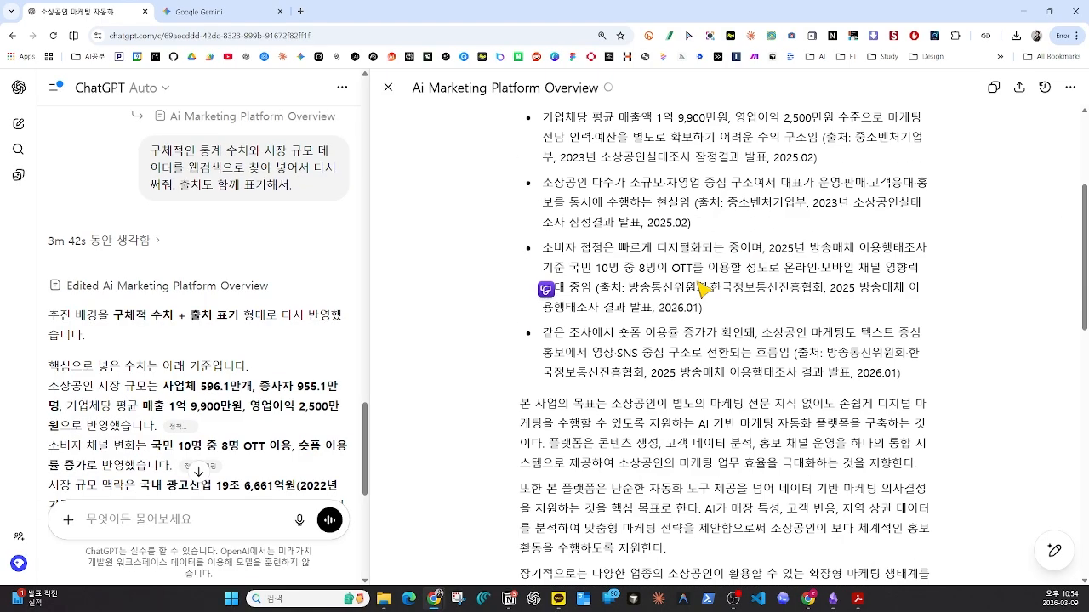
{"action": "left_click", "coordinate": [520, 232]}
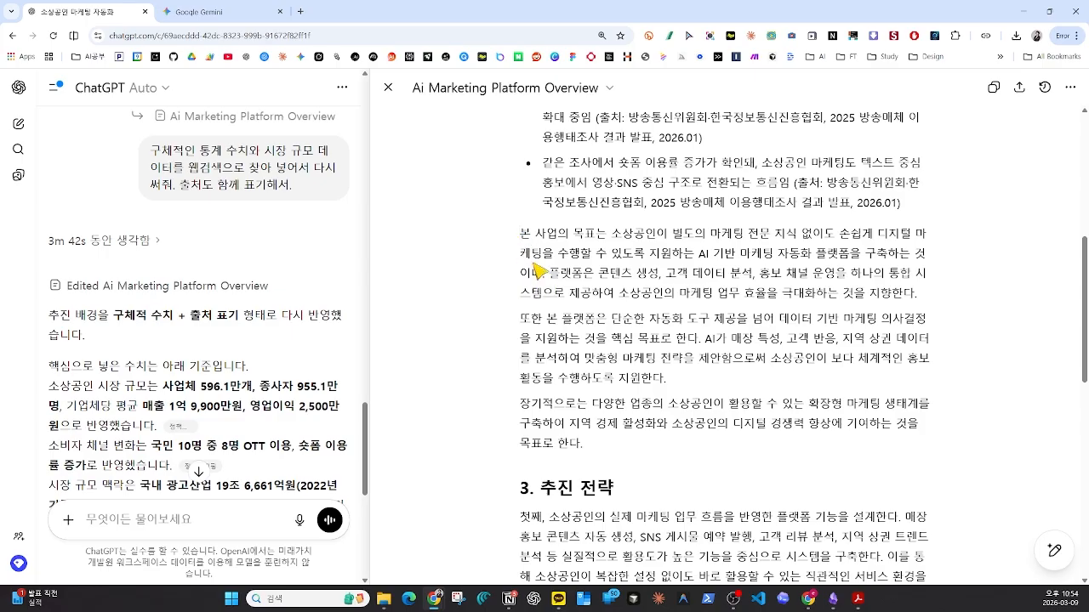
{"action": "key", "text": "Return"}
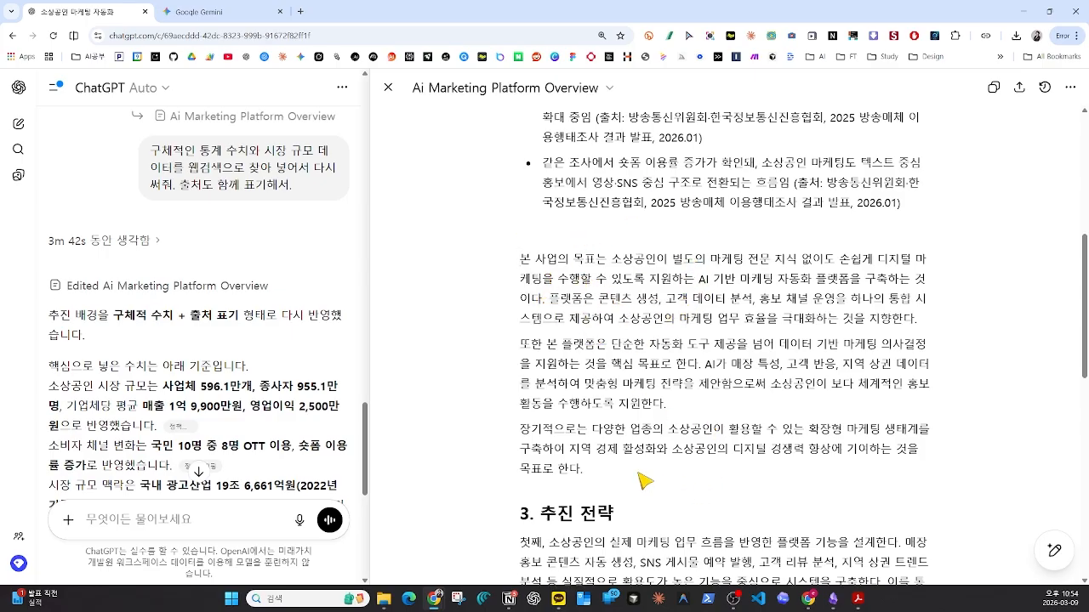
Have ChatGPT rewrite the whole business plan overview with the length adjustment set to 가장 길게
{"action": "scroll", "coordinate": [607, 463], "scroll_direction": "down", "scroll_amount": 1}
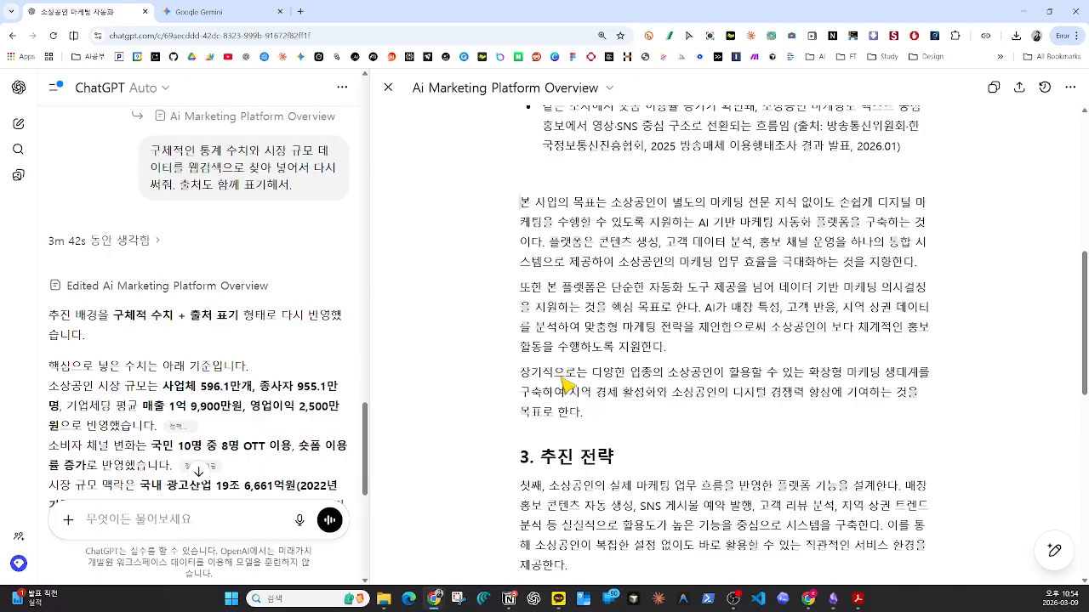
{"action": "scroll", "coordinate": [587, 387], "scroll_direction": "down", "scroll_amount": 4}
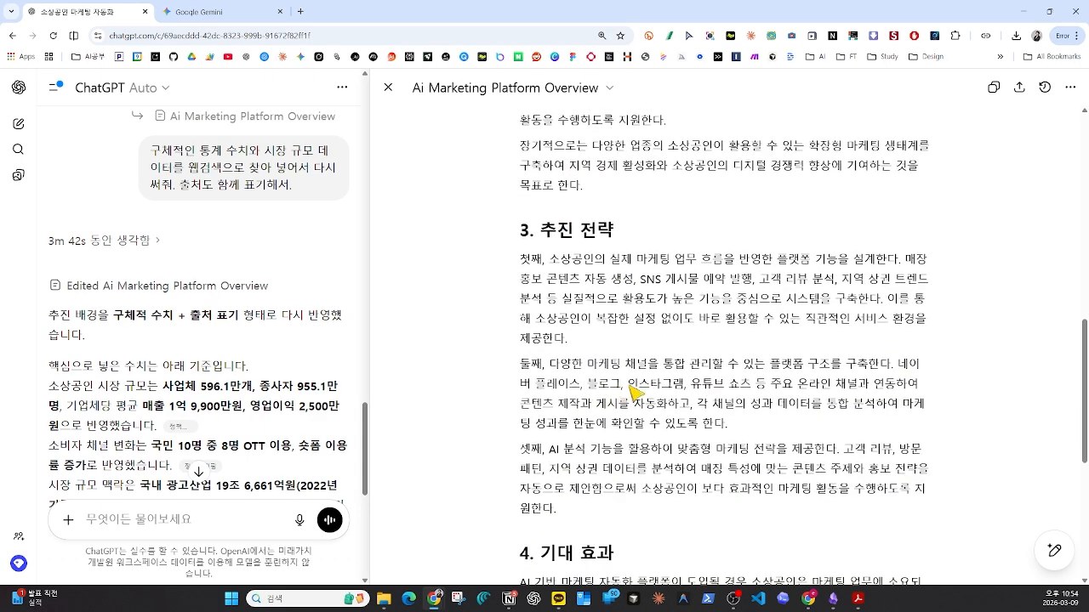
{"action": "scroll", "coordinate": [651, 391], "scroll_direction": "down", "scroll_amount": 1}
{"action": "scroll", "coordinate": [652, 391], "scroll_direction": "down", "scroll_amount": 5}
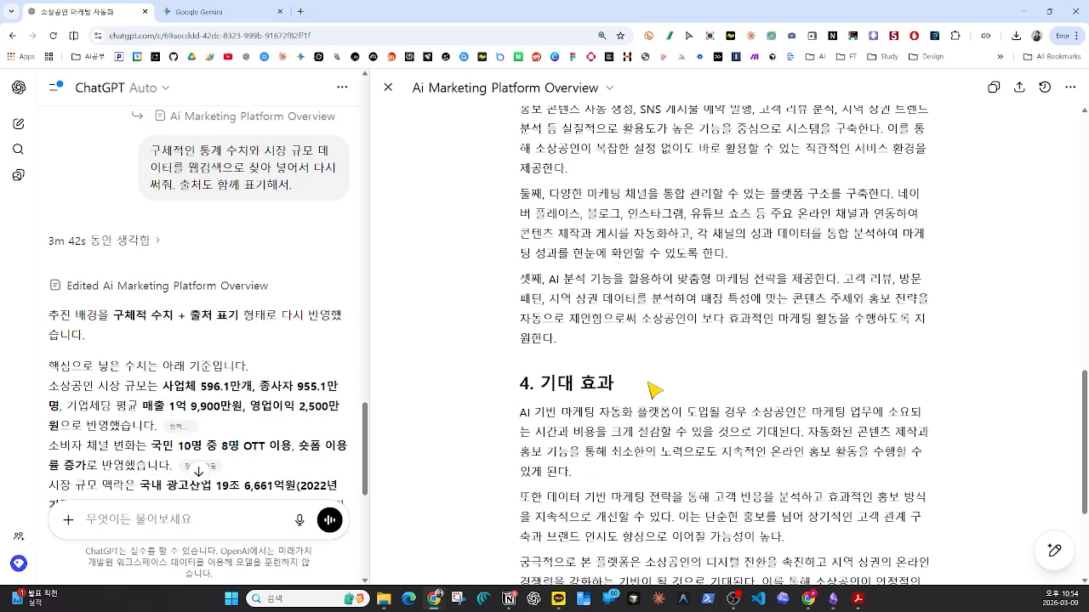
{"action": "scroll", "coordinate": [655, 393], "scroll_direction": "up", "scroll_amount": 5}
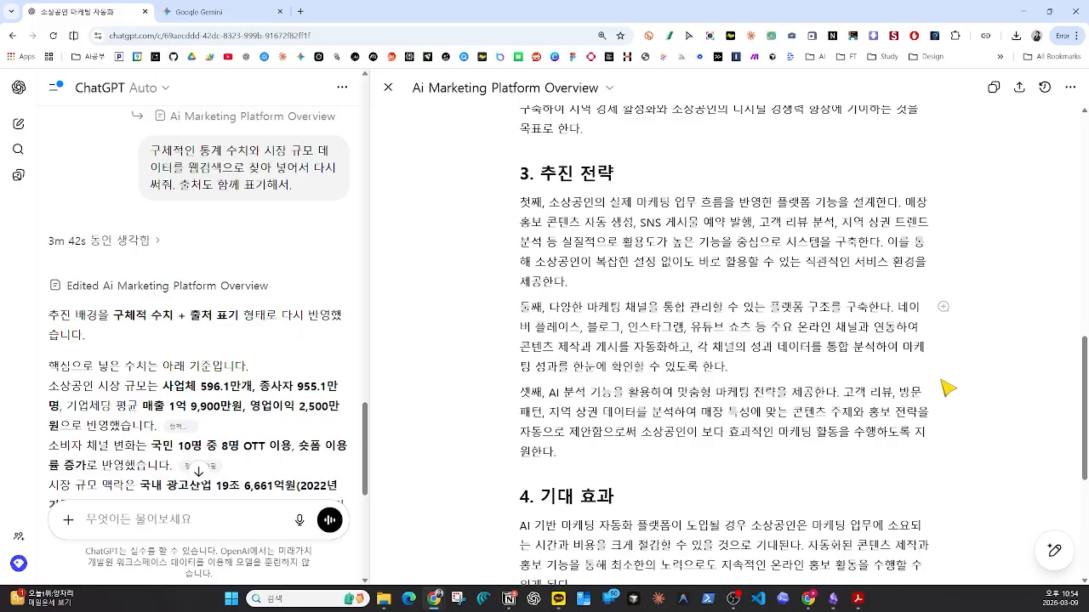
{"action": "mouse_move", "coordinate": [1063, 557]}
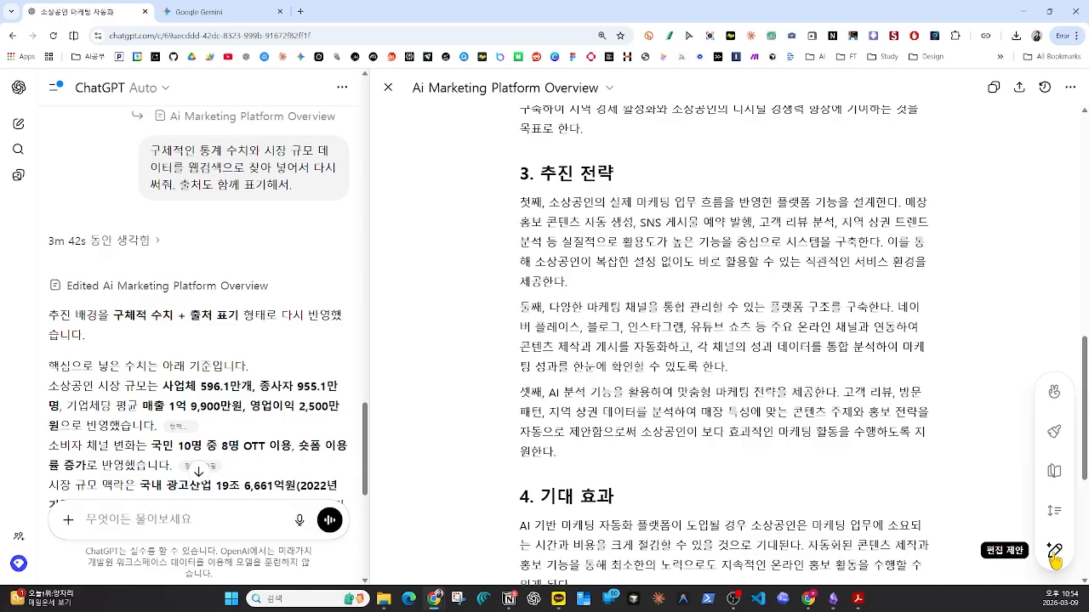
{"action": "left_click", "coordinate": [1055, 553]}
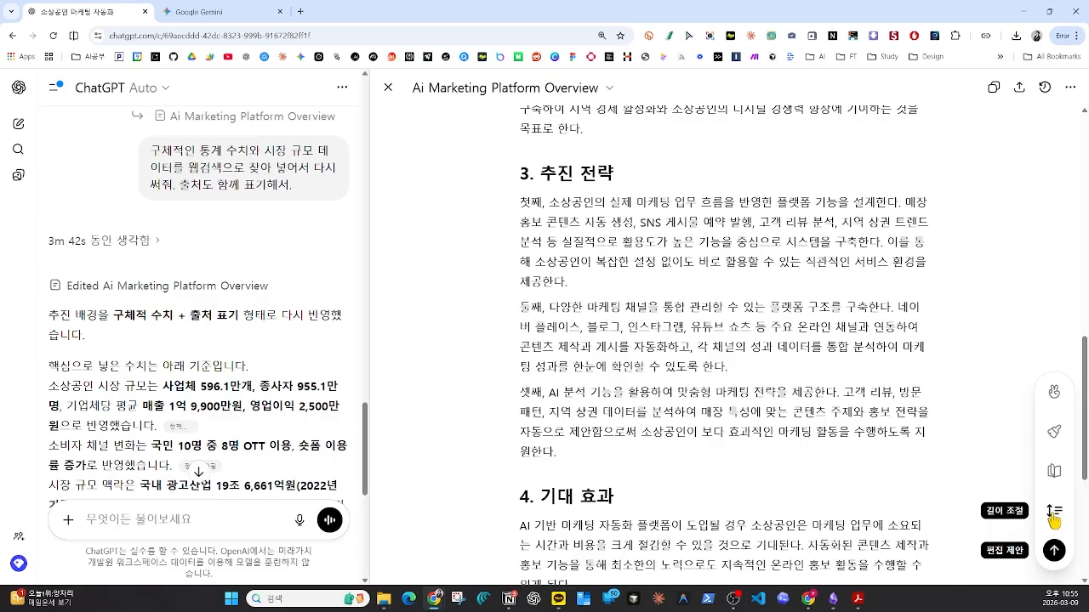
{"action": "left_click", "coordinate": [1054, 514]}
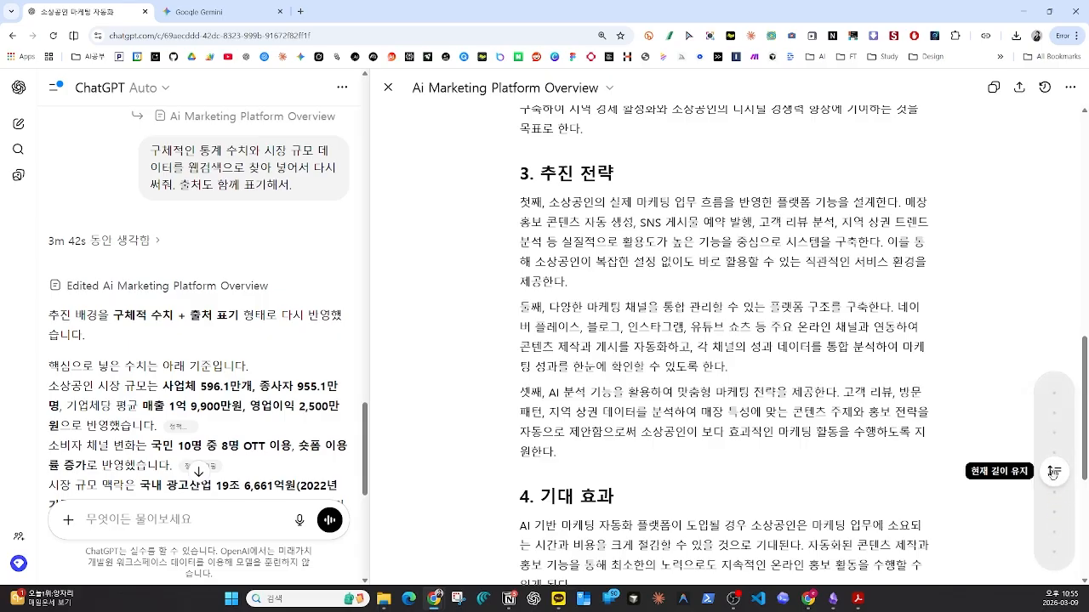
{"action": "left_click_drag", "start_coordinate": [1053, 473], "coordinate": [1054, 392]}
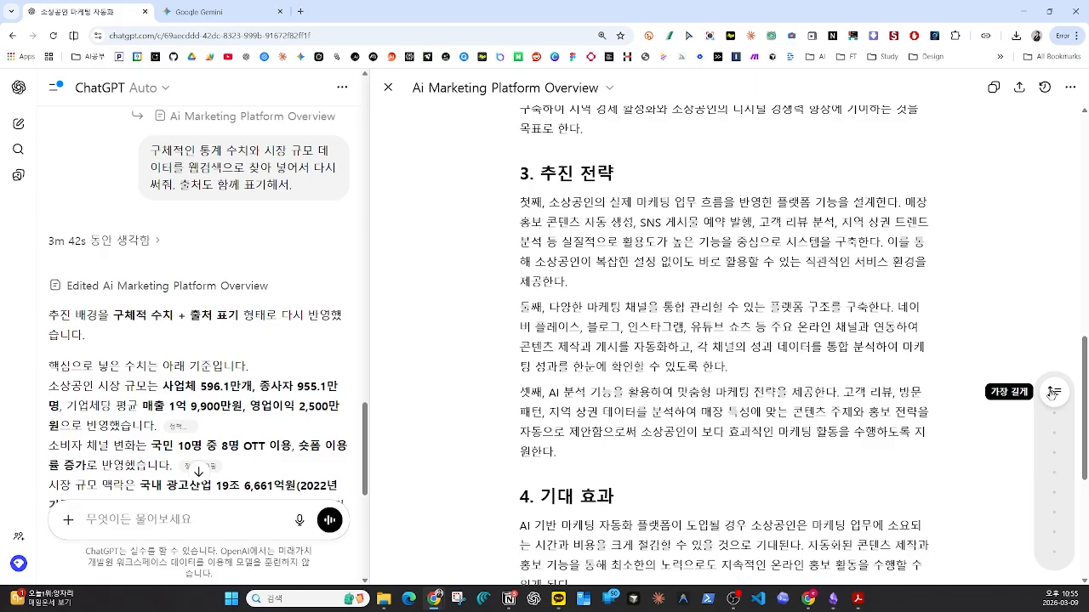
{"action": "left_click_drag", "start_coordinate": [1052, 394], "coordinate": [1054, 394]}
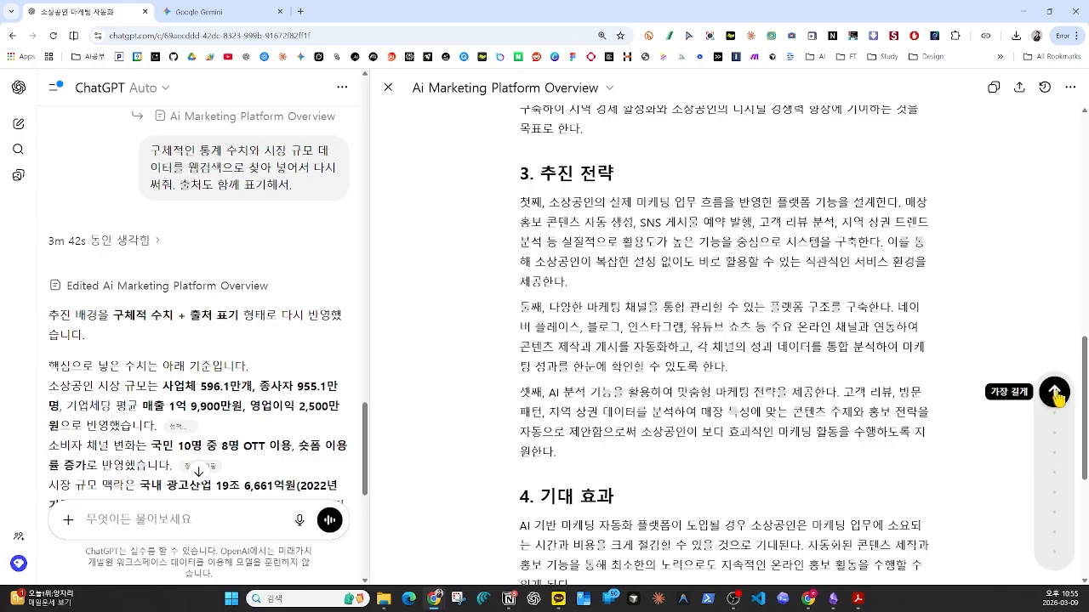
{"action": "left_click", "coordinate": [1055, 393]}
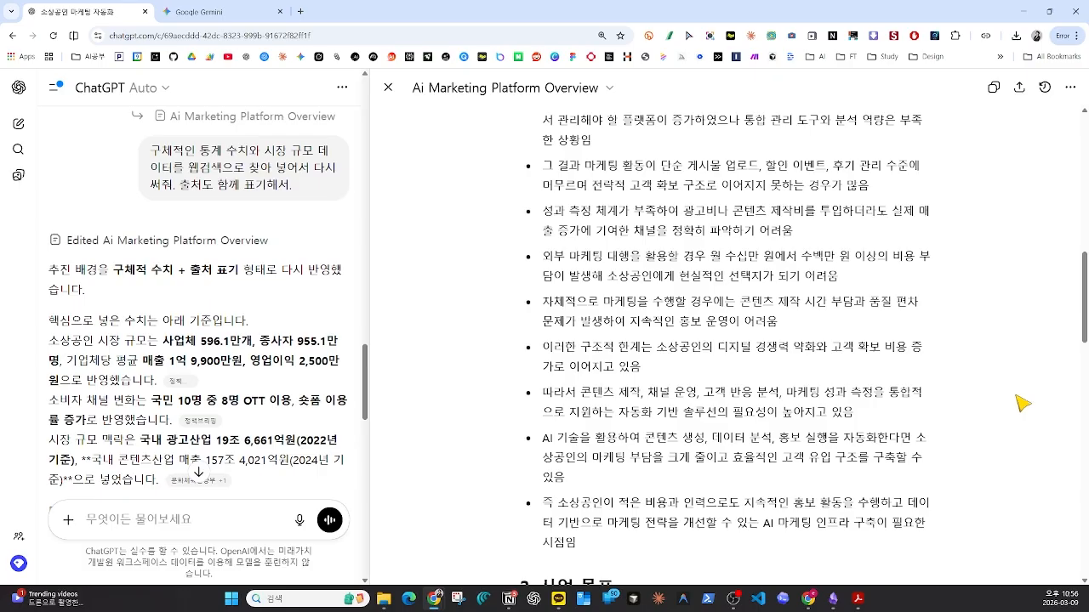
Read through the lengthened business plan overview from the title and 1. 추진 배경 down to 4. 기대 효과
{"action": "scroll", "coordinate": [1021, 402], "scroll_direction": "up", "scroll_amount": 10}
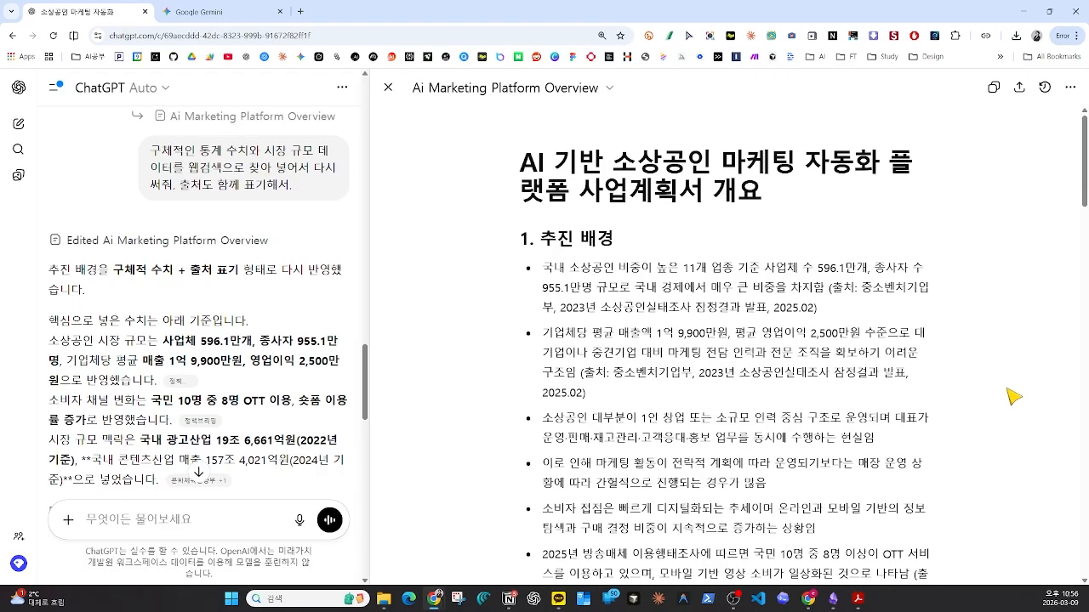
{"action": "scroll", "coordinate": [1001, 382], "scroll_direction": "down", "scroll_amount": 6}
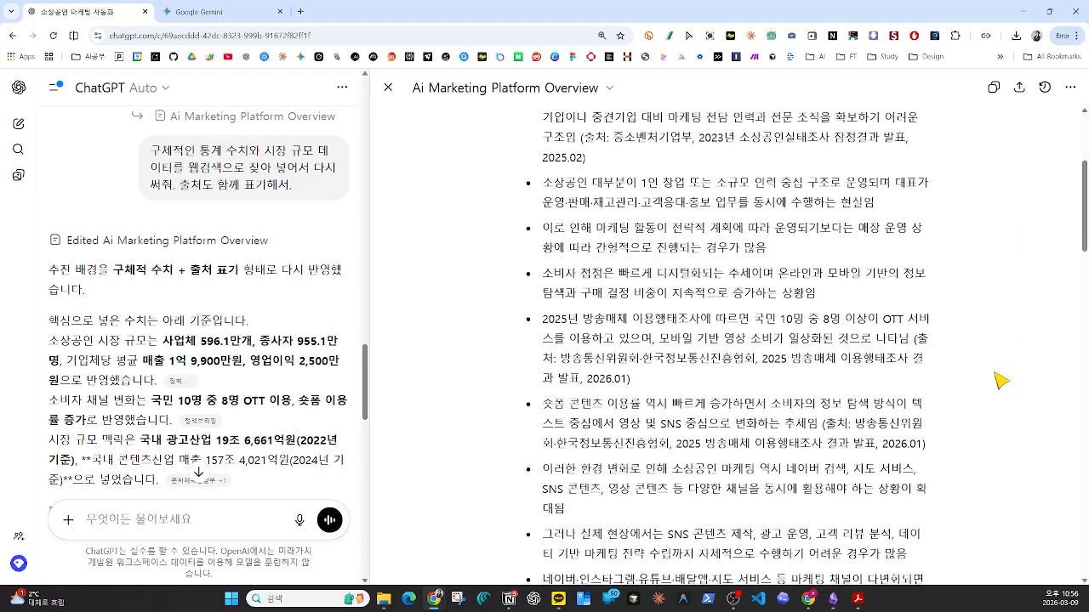
{"action": "scroll", "coordinate": [1001, 382], "scroll_direction": "down", "scroll_amount": 5}
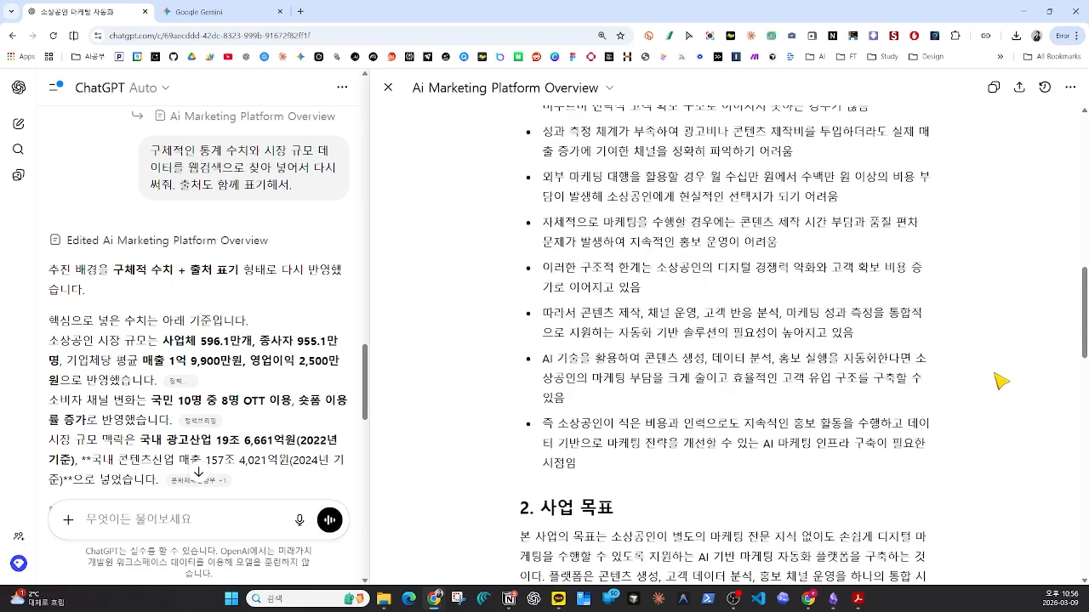
{"action": "scroll", "coordinate": [1001, 382], "scroll_direction": "down", "scroll_amount": 5}
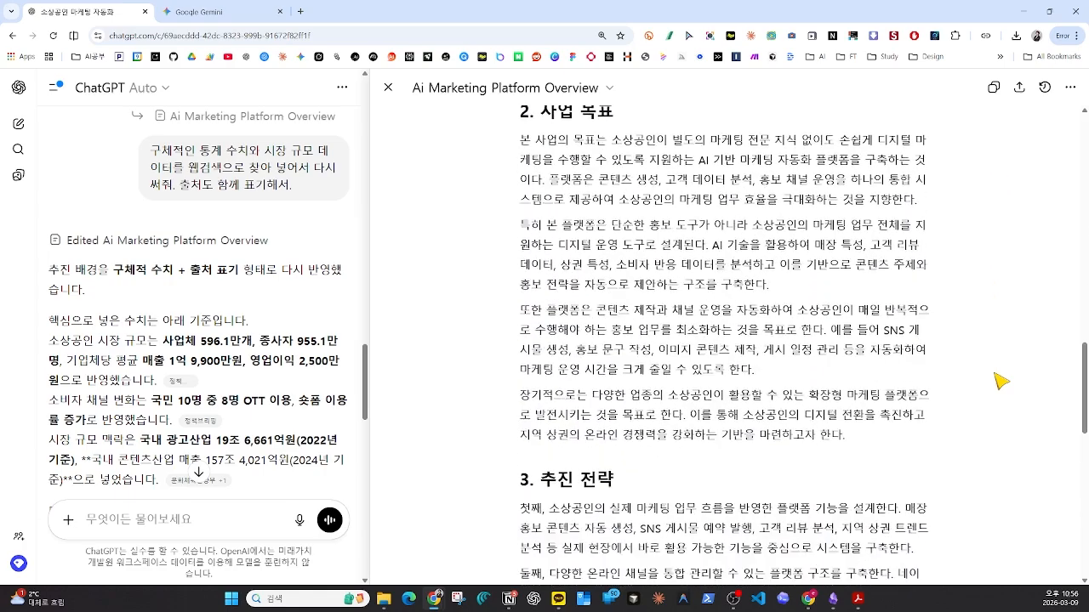
{"action": "scroll", "coordinate": [1001, 381], "scroll_direction": "down", "scroll_amount": 7}
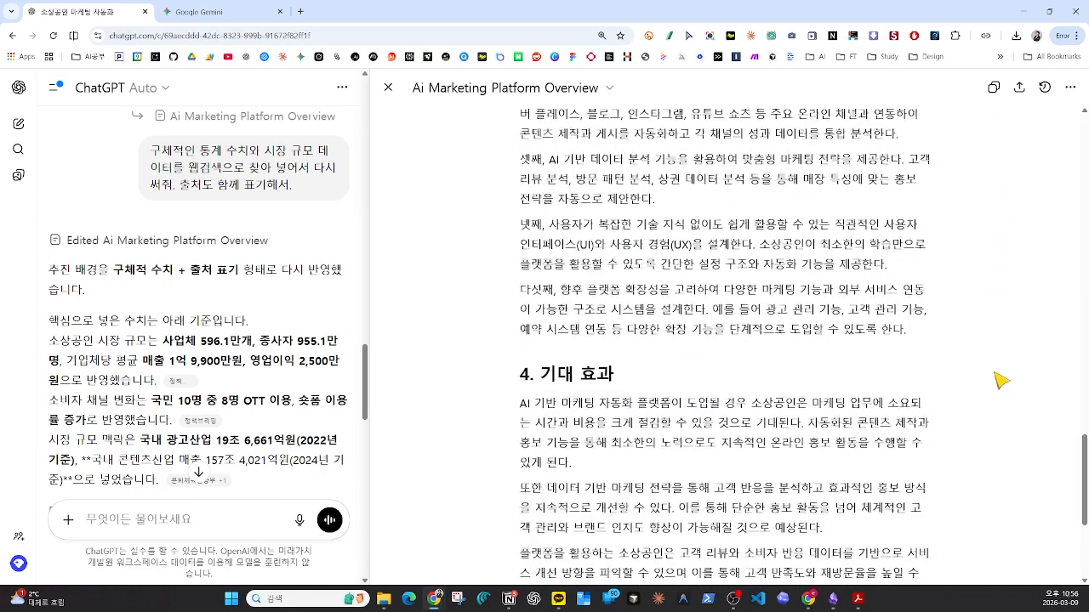
{"action": "scroll", "coordinate": [1001, 382], "scroll_direction": "up", "scroll_amount": 1}
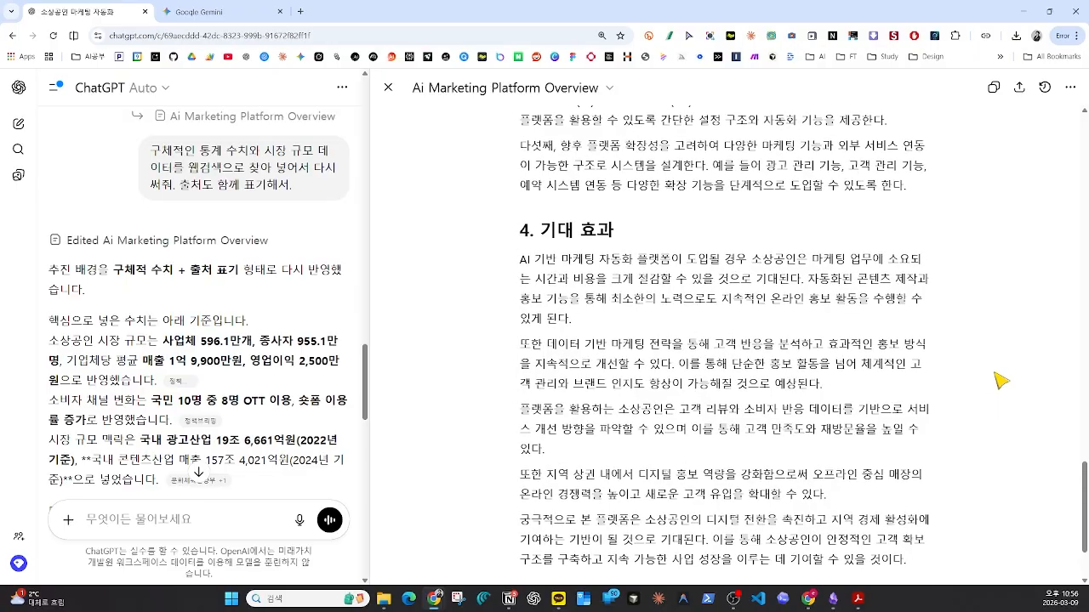
{"action": "scroll", "coordinate": [1001, 382], "scroll_direction": "up", "scroll_amount": 1}
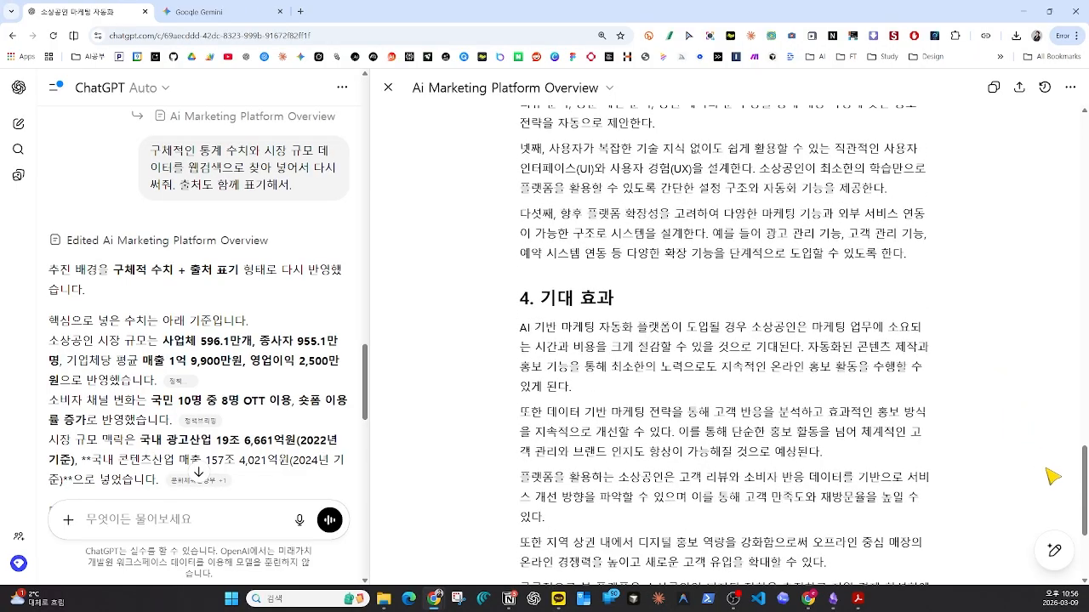
Have ChatGPT condense the whole document with the length adjustment set to 가장 짧게
{"action": "scroll", "coordinate": [1001, 451], "scroll_direction": "down", "scroll_amount": 1}
{"action": "mouse_move", "coordinate": [1054, 554]}
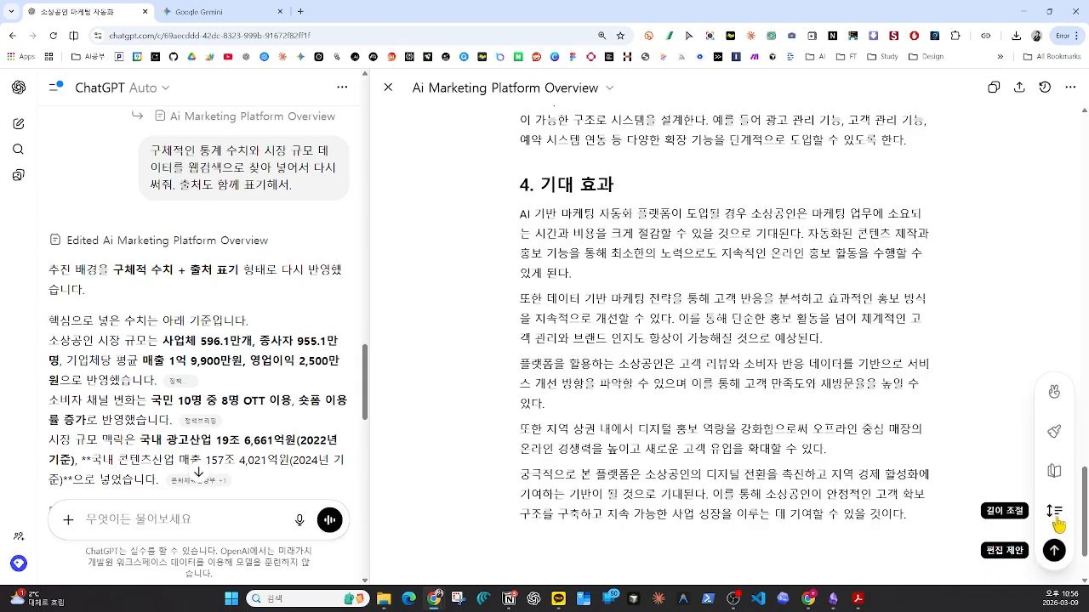
{"action": "left_click", "coordinate": [1057, 512]}
{"action": "left_click_drag", "start_coordinate": [1054, 472], "coordinate": [1058, 561]}
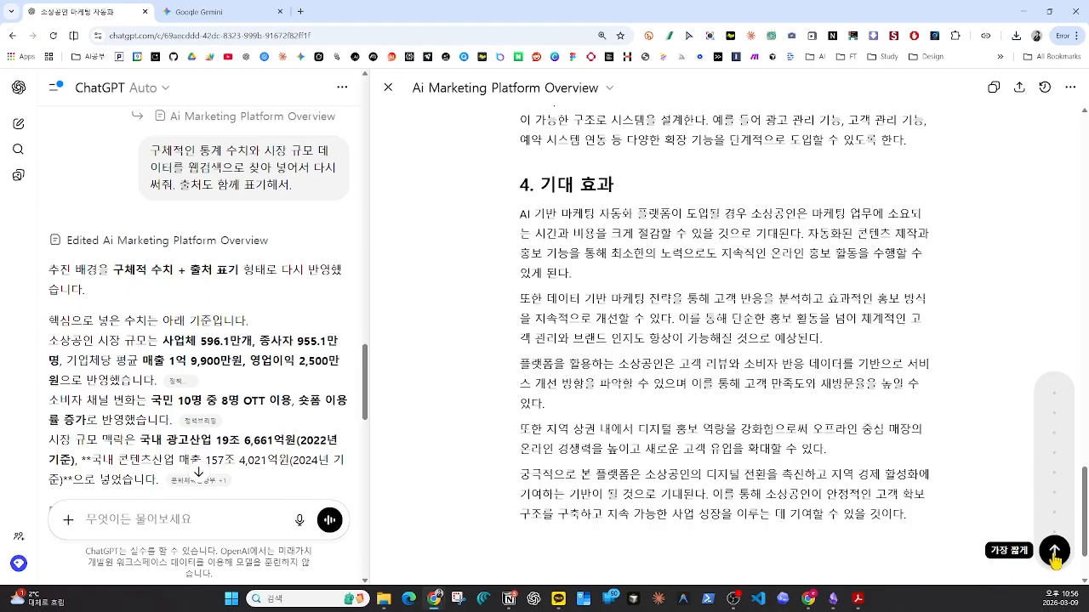
{"action": "left_click", "coordinate": [1054, 551]}
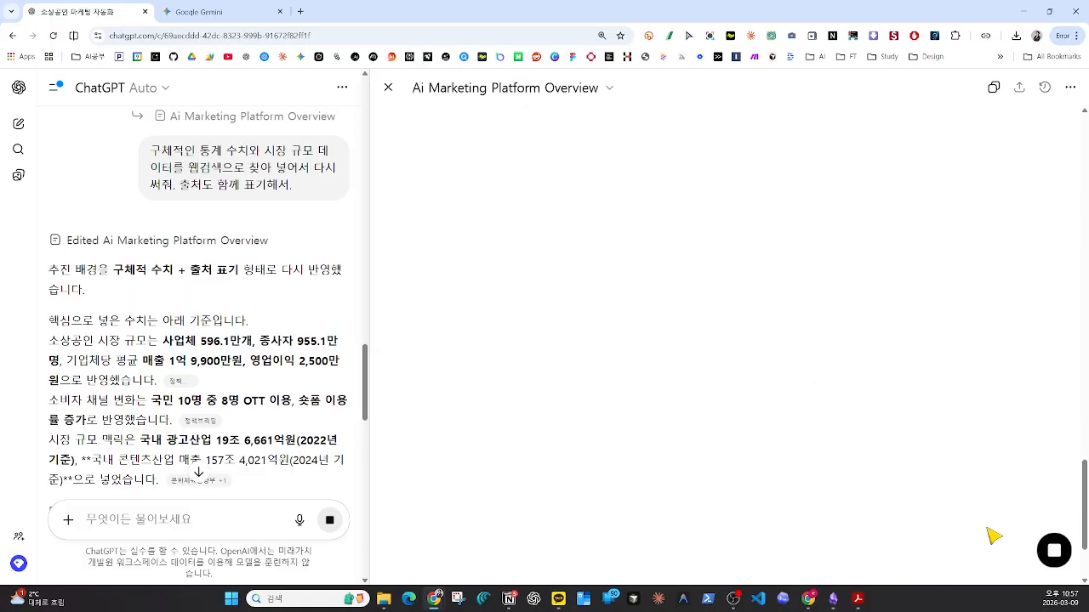
Review the condensed document from 1. 추진 배경 to 4. 기대 효과, comparing how each section was shortened
{"action": "scroll", "coordinate": [993, 527], "scroll_direction": "up", "scroll_amount": 10}
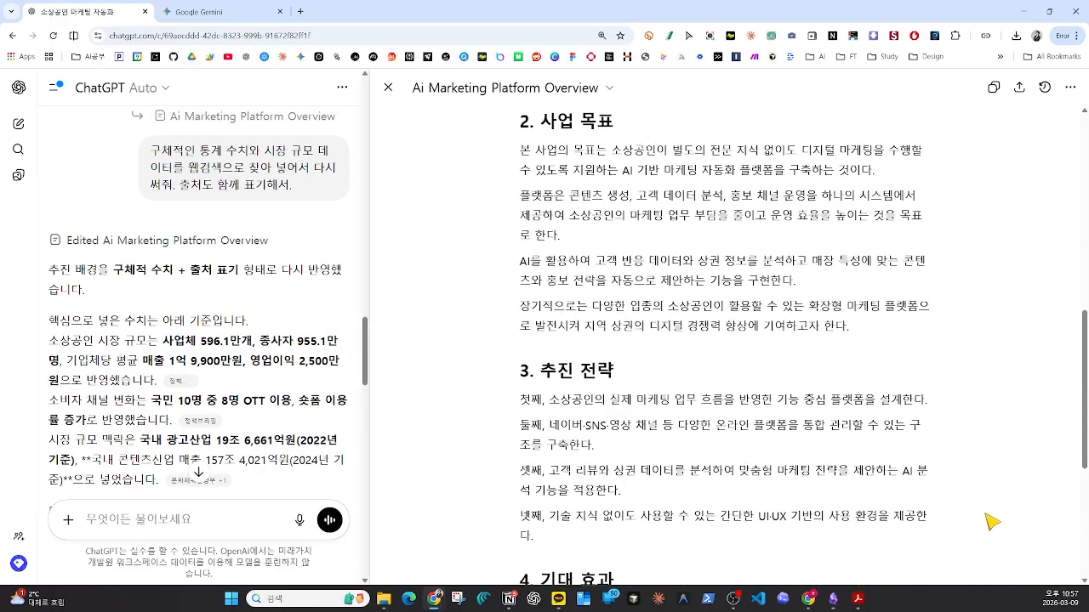
{"action": "scroll", "coordinate": [992, 521], "scroll_direction": "up", "scroll_amount": 2}
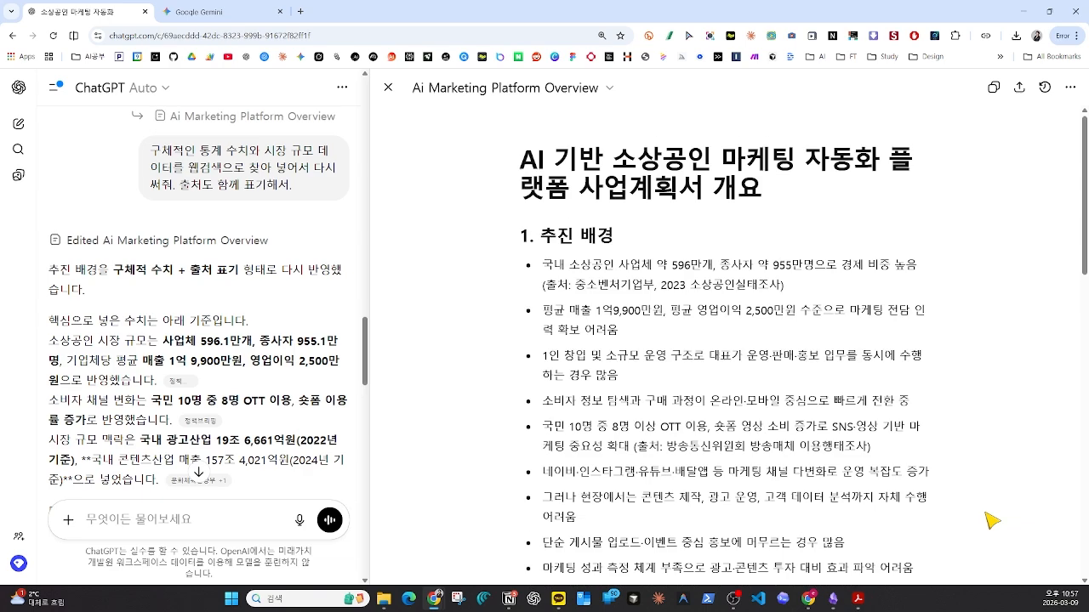
{"action": "scroll", "coordinate": [993, 520], "scroll_direction": "down", "scroll_amount": 4}
{"action": "scroll", "coordinate": [993, 520], "scroll_direction": "down", "scroll_amount": 3}
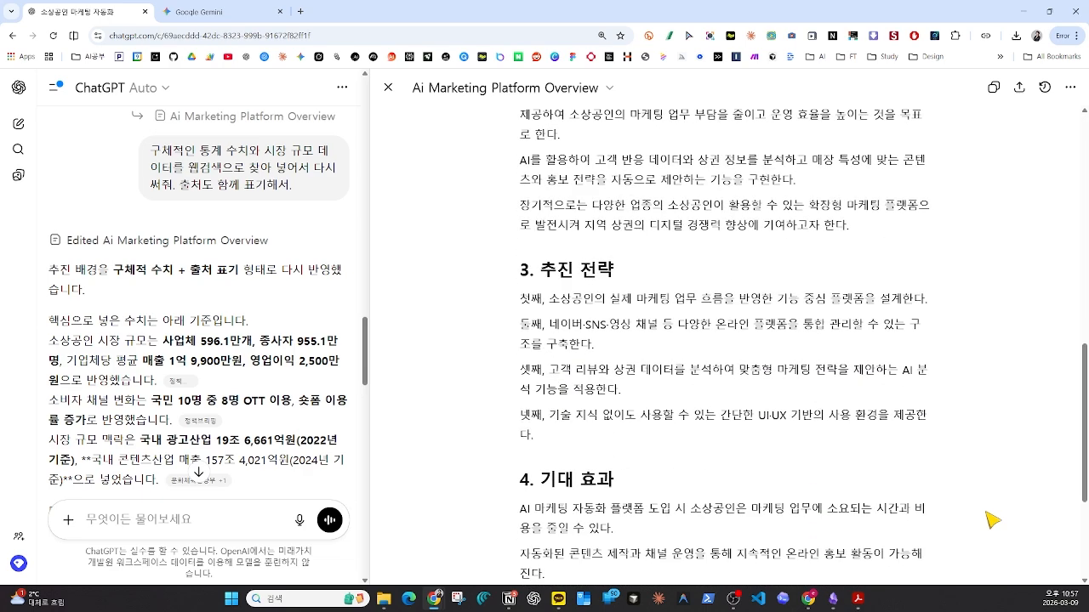
{"action": "scroll", "coordinate": [989, 520], "scroll_direction": "down", "scroll_amount": 1}
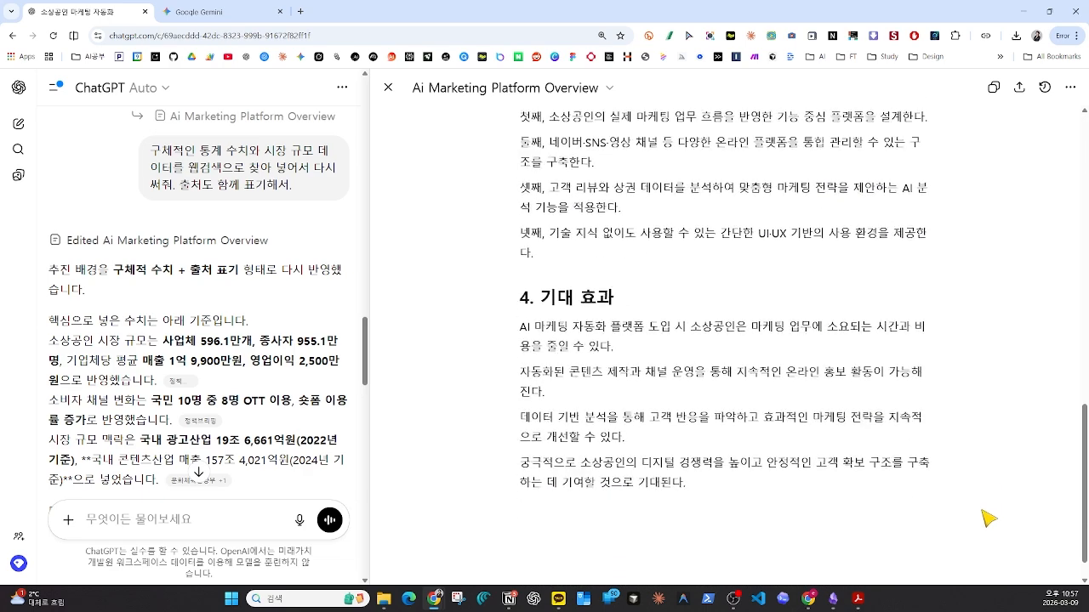
{"action": "scroll", "coordinate": [993, 519], "scroll_direction": "up", "scroll_amount": 1}
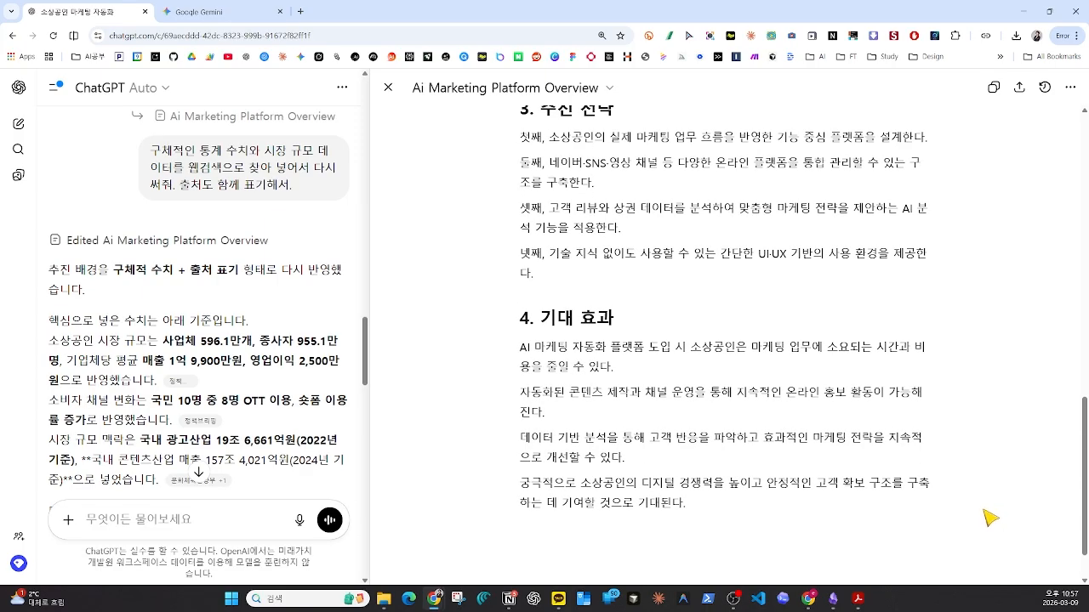
{"action": "scroll", "coordinate": [990, 518], "scroll_direction": "up", "scroll_amount": 1}
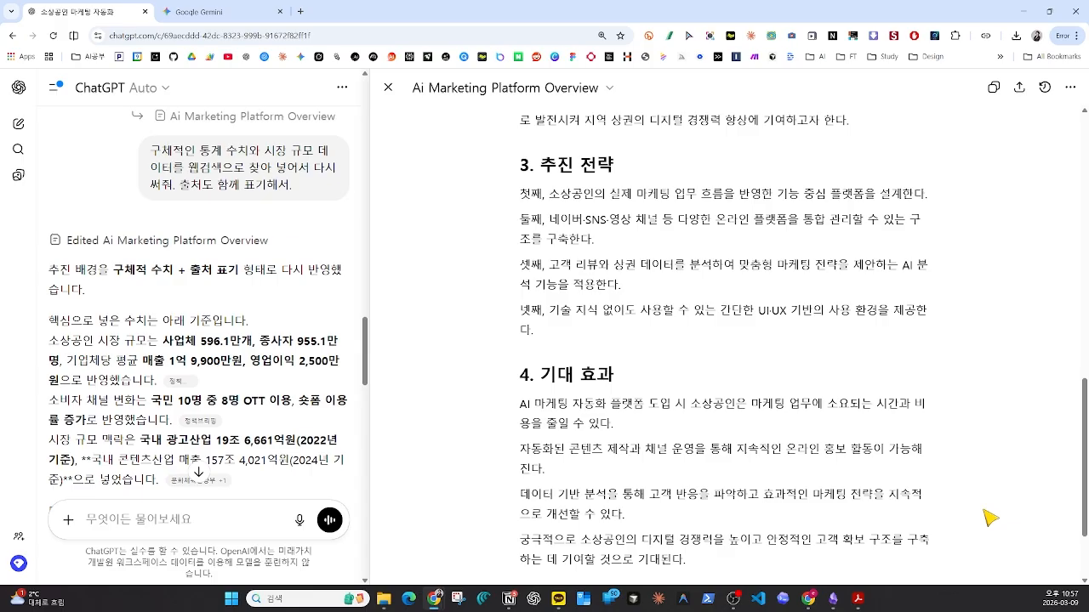
{"action": "scroll", "coordinate": [989, 518], "scroll_direction": "down", "scroll_amount": 1}
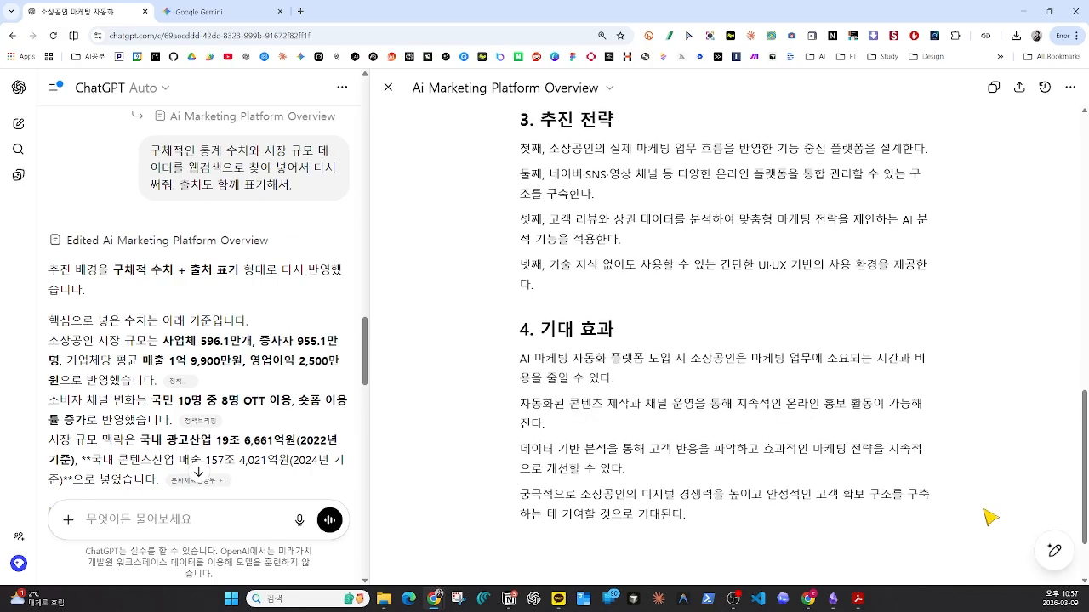
{"action": "scroll", "coordinate": [989, 518], "scroll_direction": "up", "scroll_amount": 2}
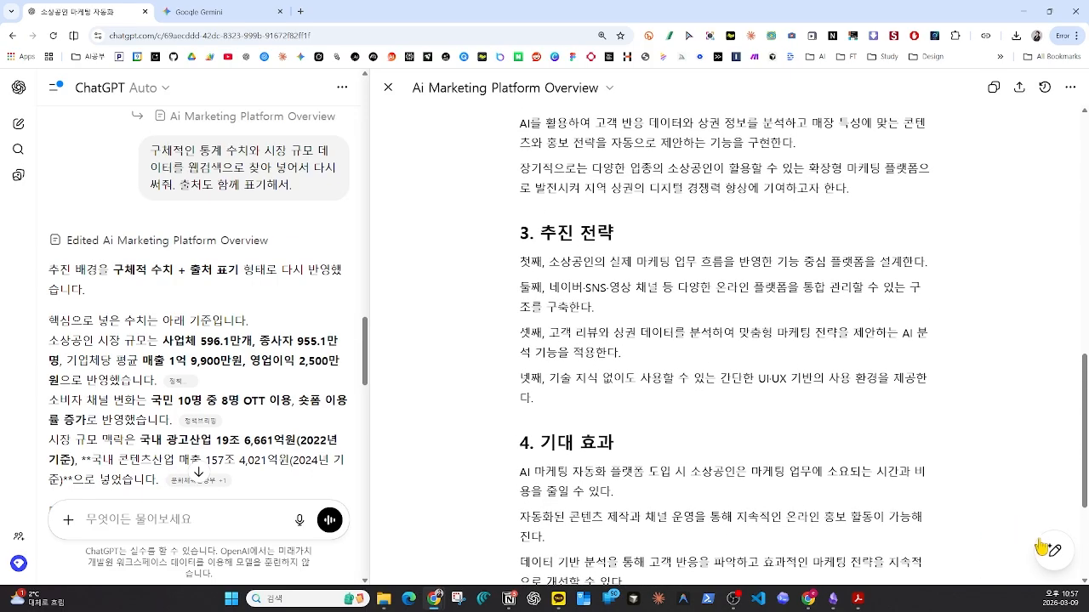
Have ChatGPT rewrite the whole document with the reading level set to 대학원생
{"action": "mouse_move", "coordinate": [1055, 553]}
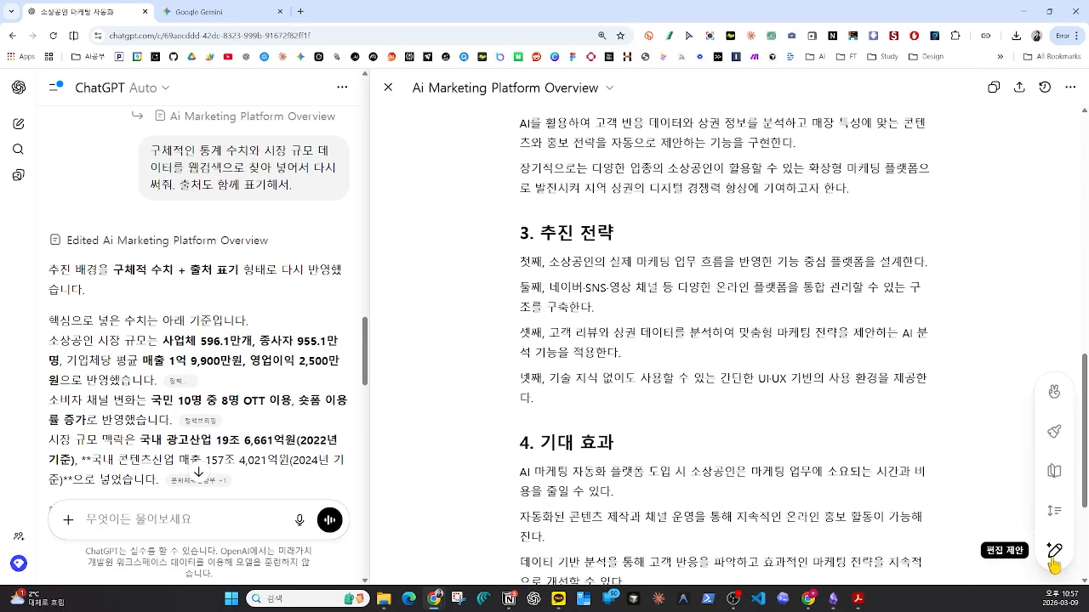
{"action": "left_click", "coordinate": [1054, 476]}
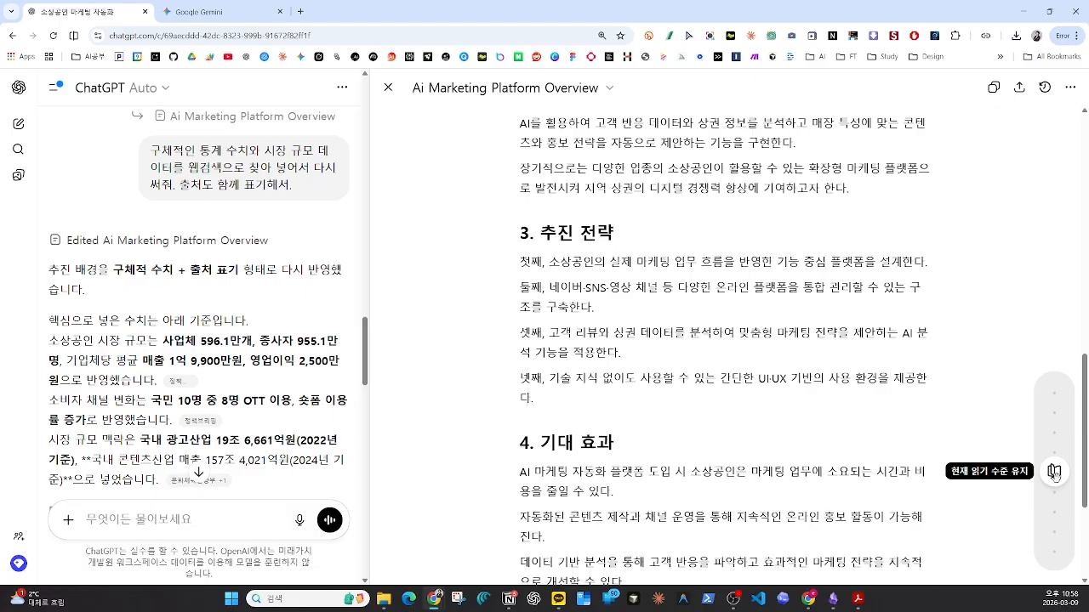
{"action": "left_click_drag", "start_coordinate": [1054, 472], "coordinate": [1055, 392]}
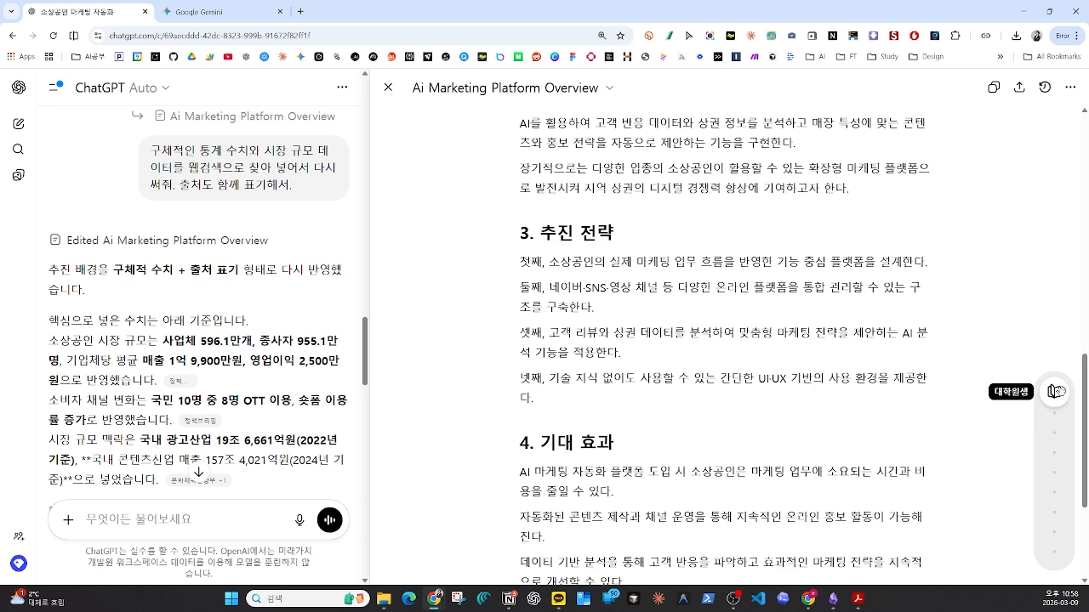
{"action": "left_click", "coordinate": [1055, 391]}
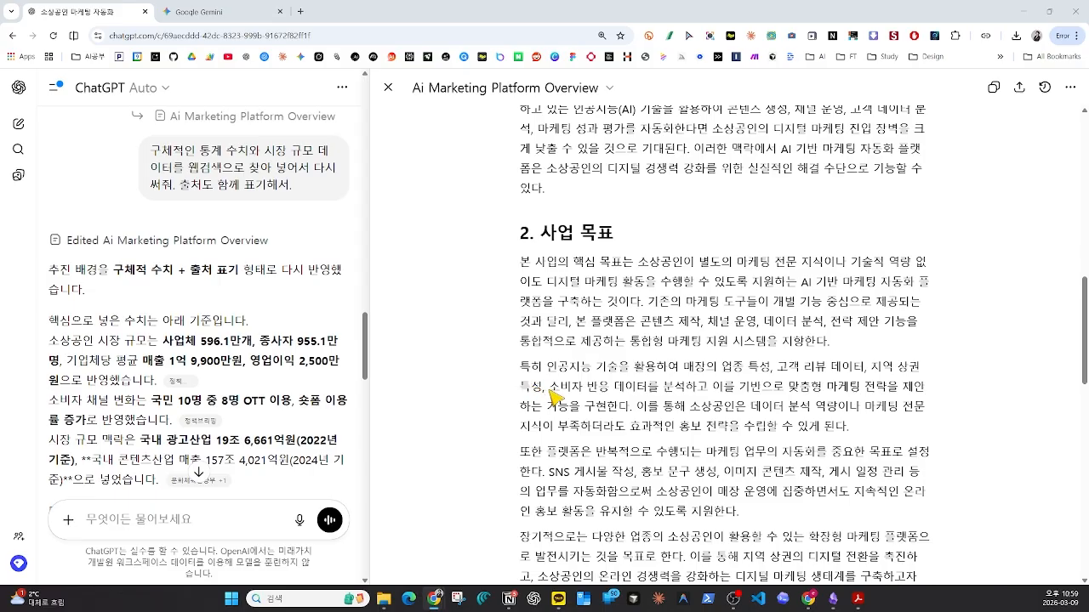
Examine the wording of the rewritten 2. 사업 목표 and 3. 추진 전략 sections at the graduate reading level
{"action": "scroll", "coordinate": [634, 423], "scroll_direction": "down", "scroll_amount": 3}
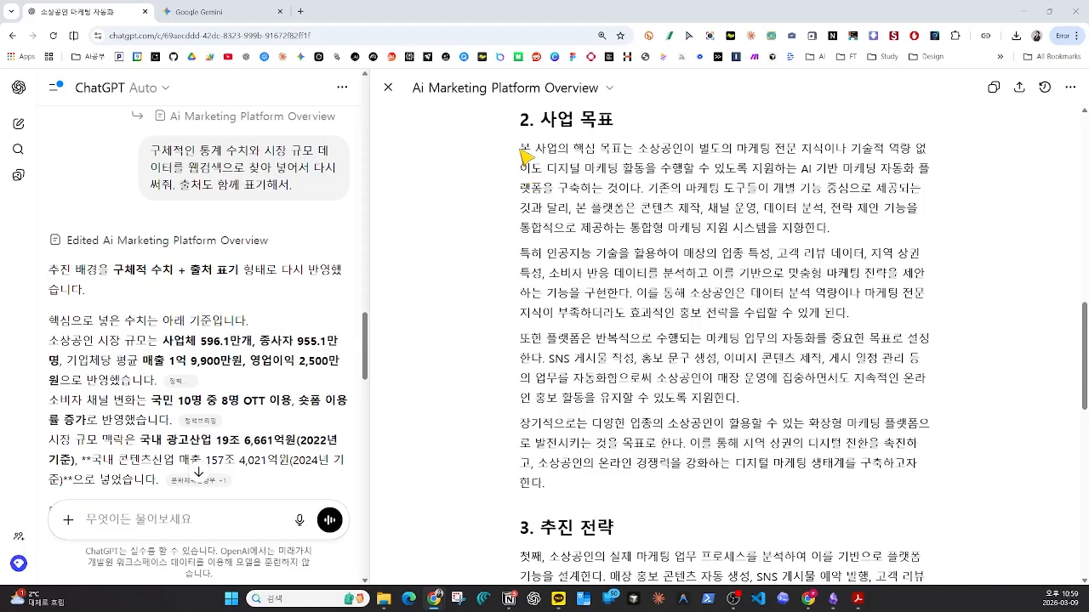
{"action": "left_click_drag", "start_coordinate": [520, 150], "coordinate": [705, 204]}
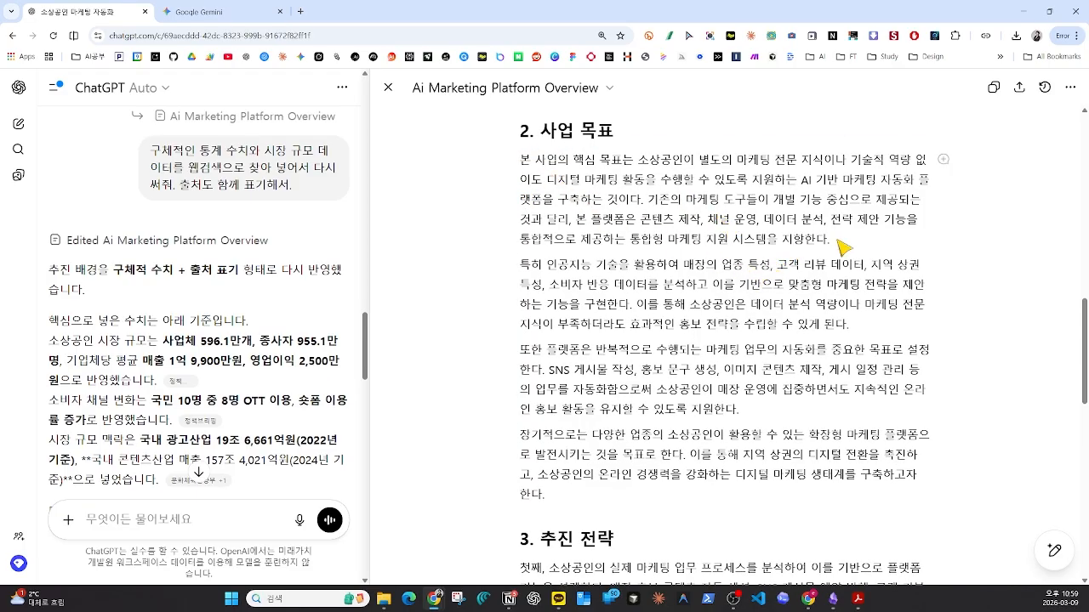
{"action": "scroll", "coordinate": [872, 374], "scroll_direction": "down", "scroll_amount": 5}
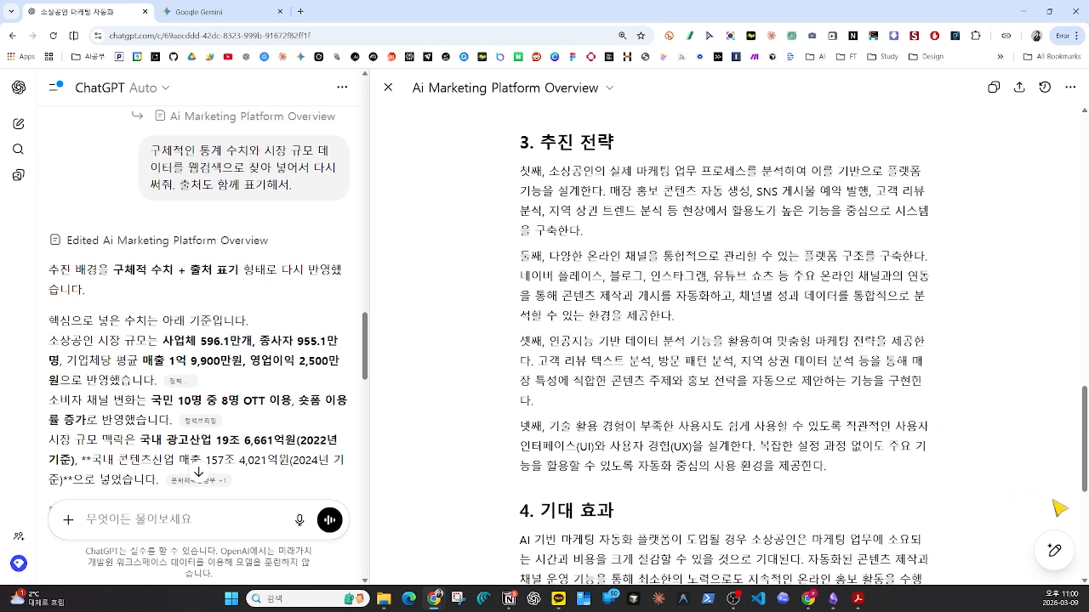
Have ChatGPT rewrite the whole document with the reading level set to 유치원생
{"action": "mouse_move", "coordinate": [1055, 551]}
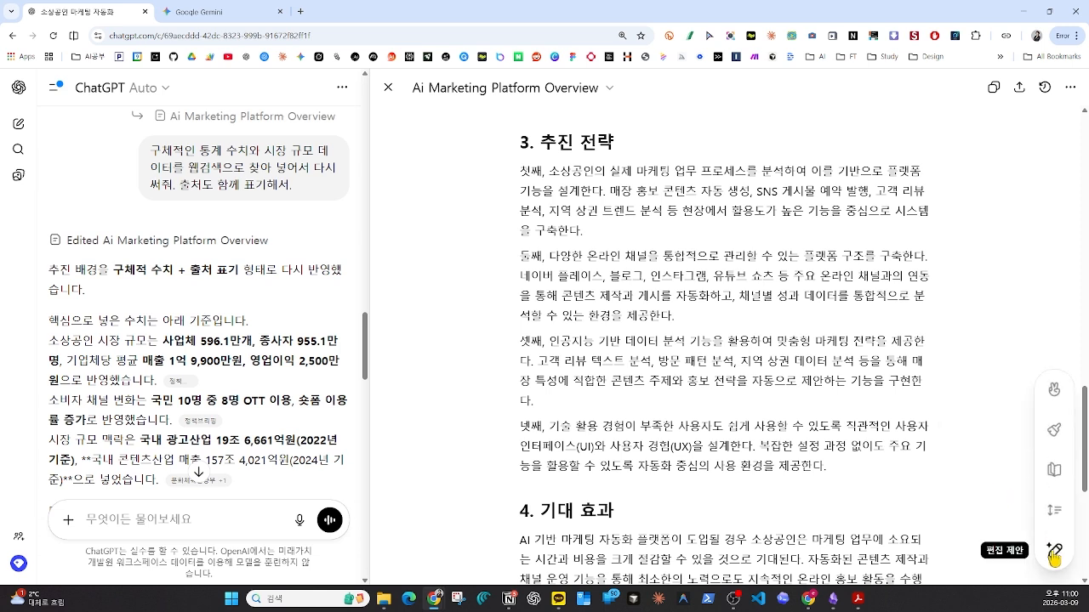
{"action": "left_click", "coordinate": [1055, 478]}
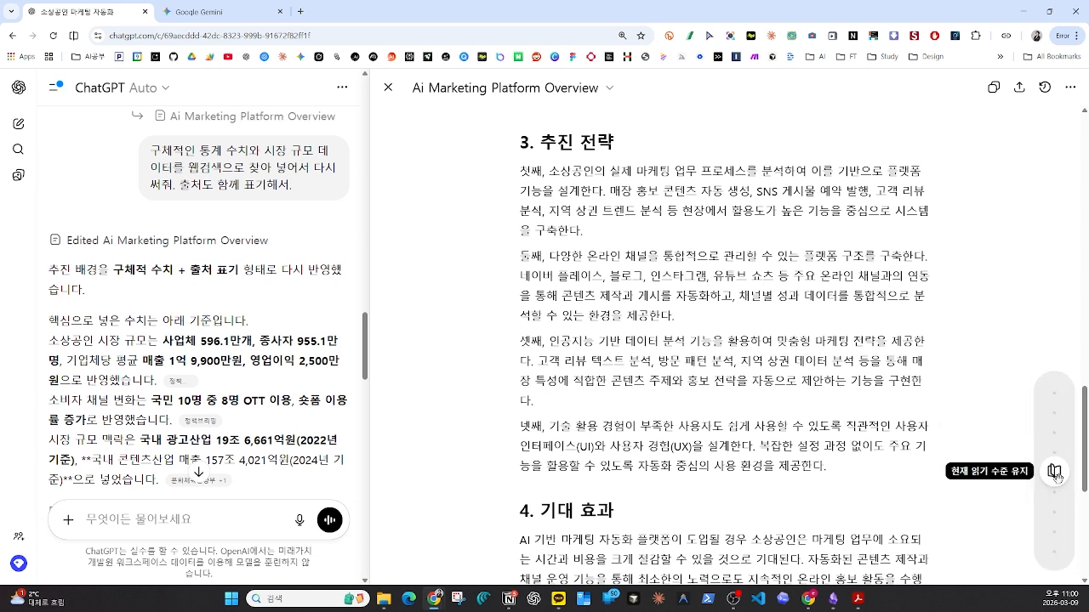
{"action": "left_click_drag", "start_coordinate": [1055, 473], "coordinate": [1062, 564]}
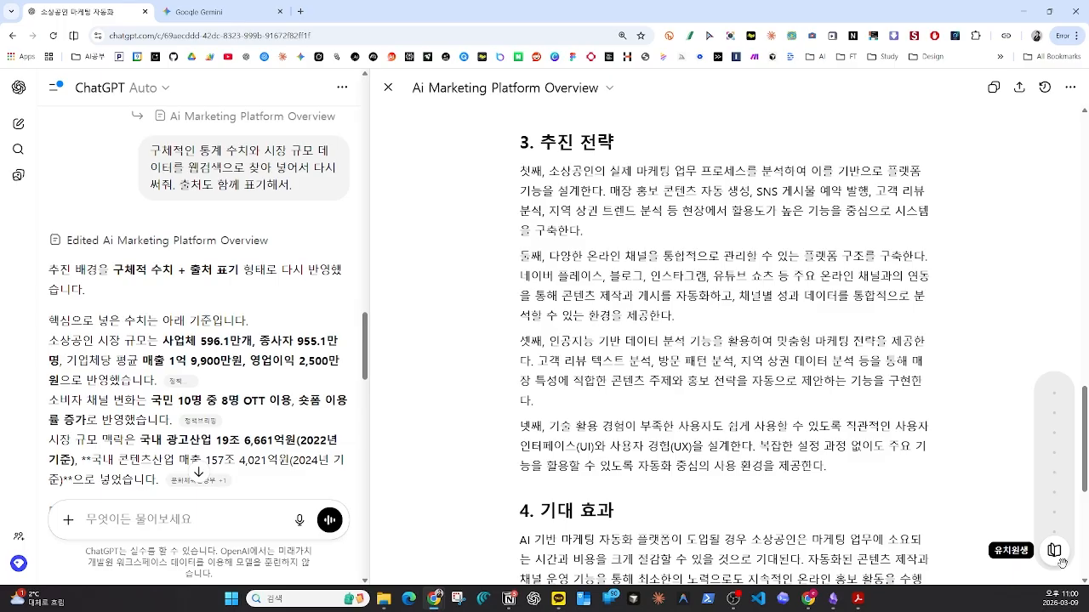
{"action": "left_click_drag", "start_coordinate": [1062, 563], "coordinate": [1062, 561]}
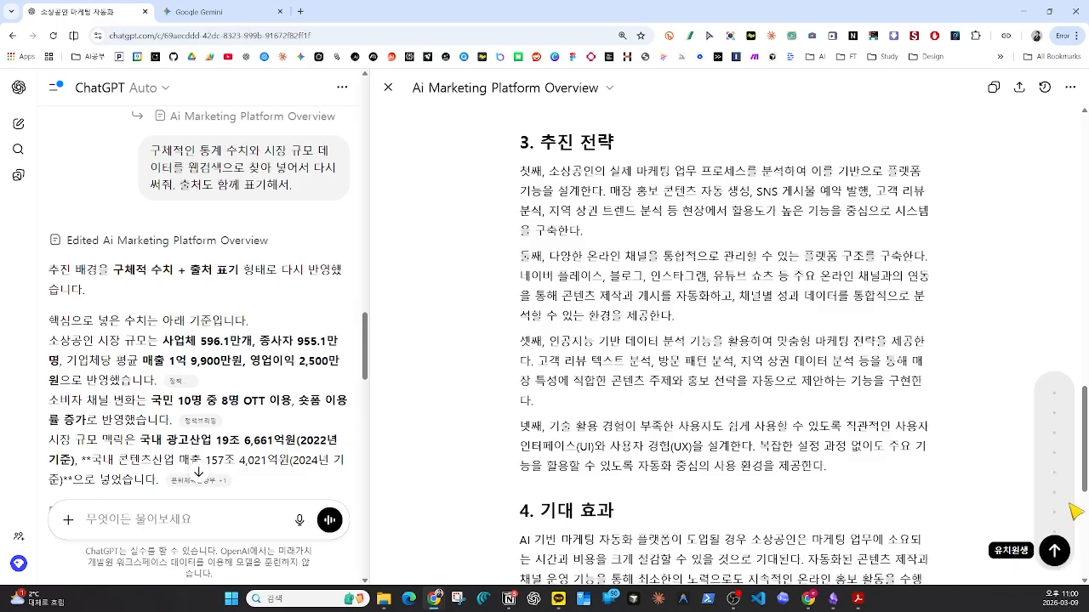
{"action": "left_click", "coordinate": [1055, 553]}
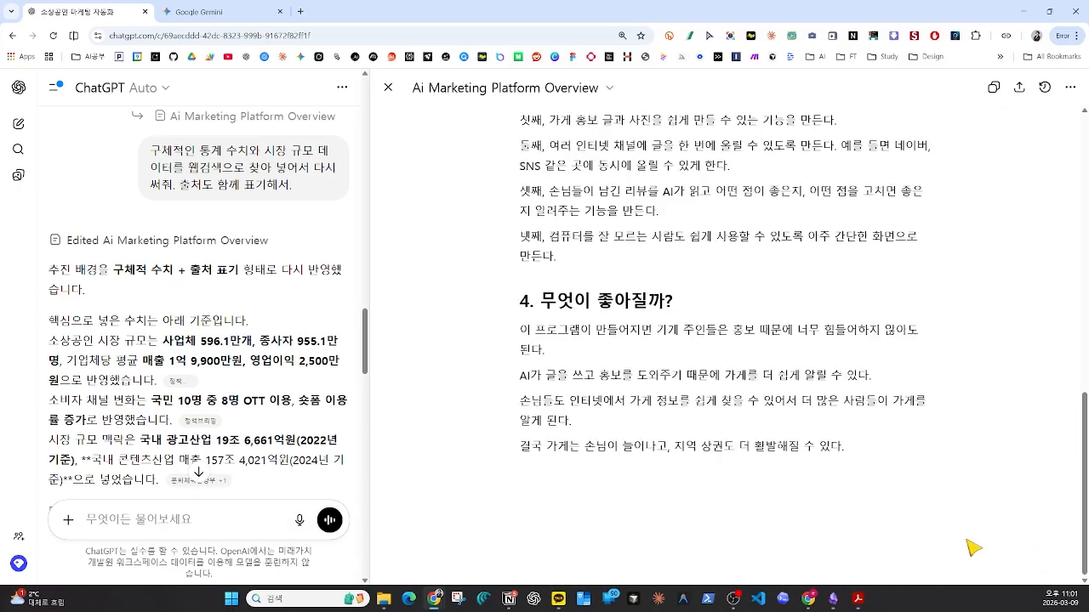
Review the kindergarten-level rewrite from the title to 4. 무엇이 좋아질까?, checking how simple the wording of each section is
{"action": "scroll", "coordinate": [901, 510], "scroll_direction": "up", "scroll_amount": 1}
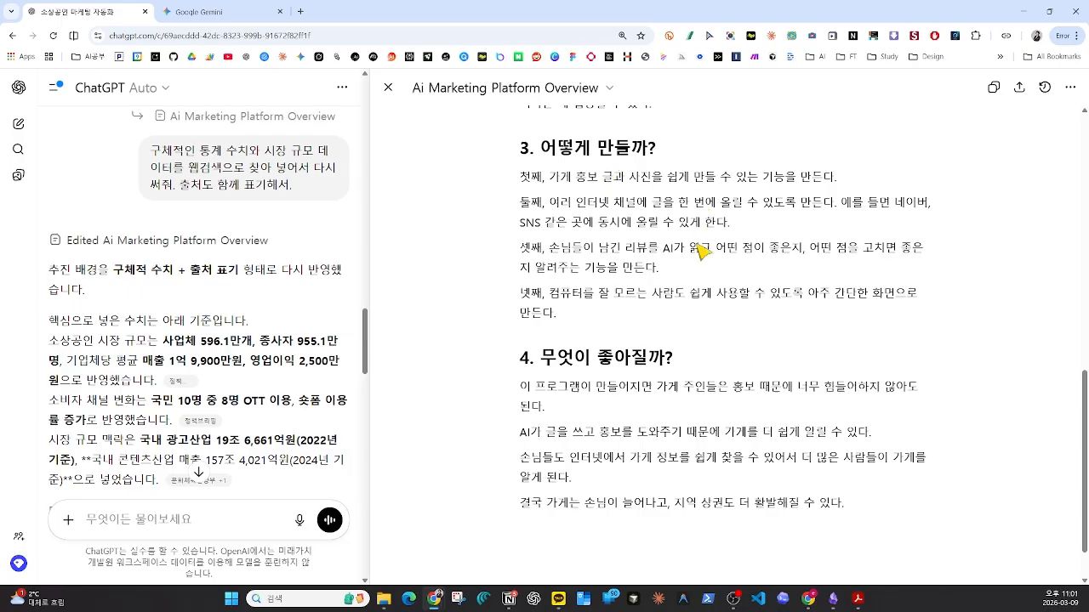
{"action": "scroll", "coordinate": [689, 389], "scroll_direction": "up", "scroll_amount": 10}
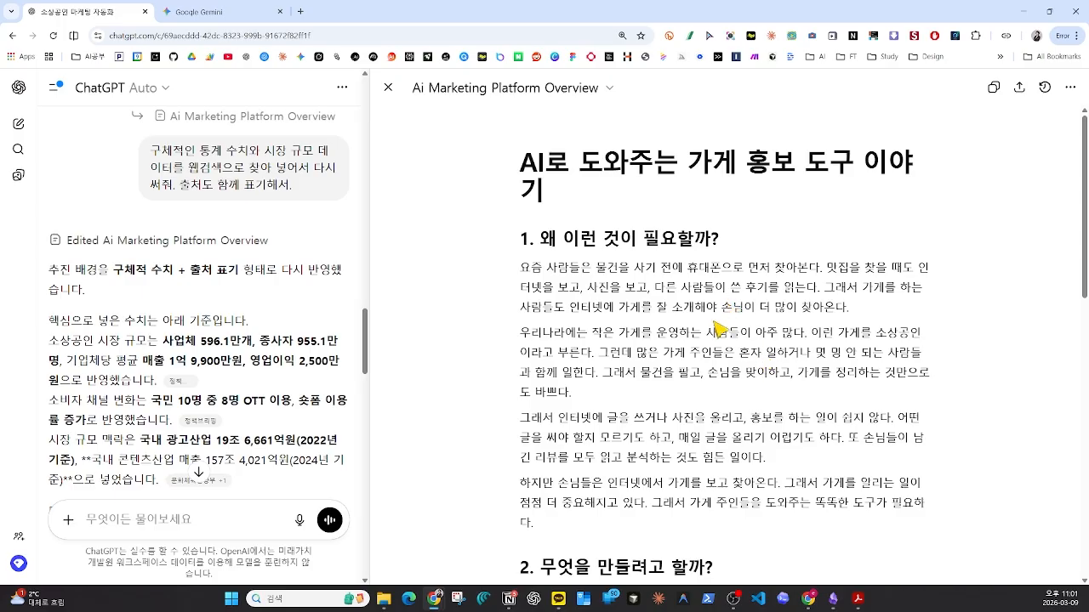
{"action": "scroll", "coordinate": [721, 336], "scroll_direction": "down", "scroll_amount": 5}
{"action": "scroll", "coordinate": [723, 339], "scroll_direction": "down", "scroll_amount": 3}
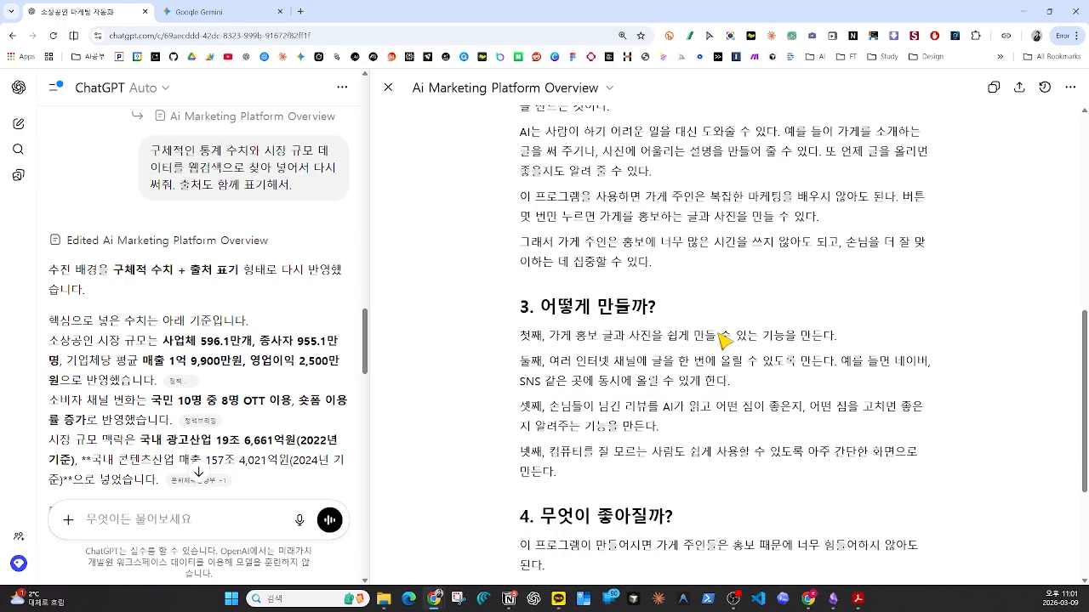
{"action": "scroll", "coordinate": [723, 346], "scroll_direction": "up", "scroll_amount": 1}
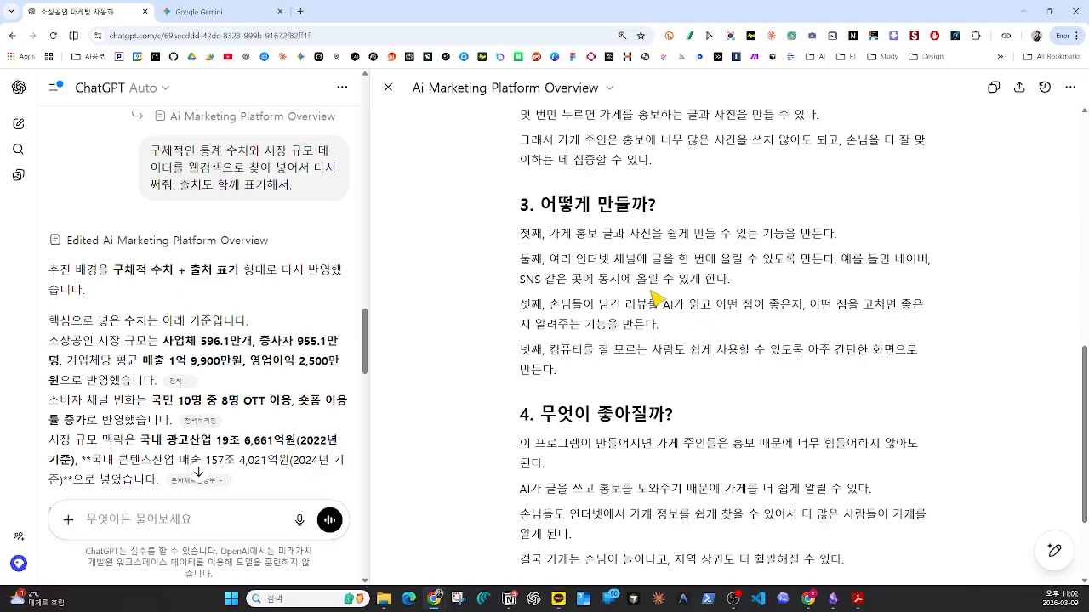
{"action": "left_click_drag", "start_coordinate": [551, 237], "coordinate": [839, 238]}
{"action": "left_click", "coordinate": [737, 345]}
{"action": "scroll", "coordinate": [769, 361], "scroll_direction": "down", "scroll_amount": 1}
{"action": "scroll", "coordinate": [769, 361], "scroll_direction": "up", "scroll_amount": 1}
{"action": "scroll", "coordinate": [748, 385], "scroll_direction": "down", "scroll_amount": 2}
{"action": "scroll", "coordinate": [757, 382], "scroll_direction": "up", "scroll_amount": 1}
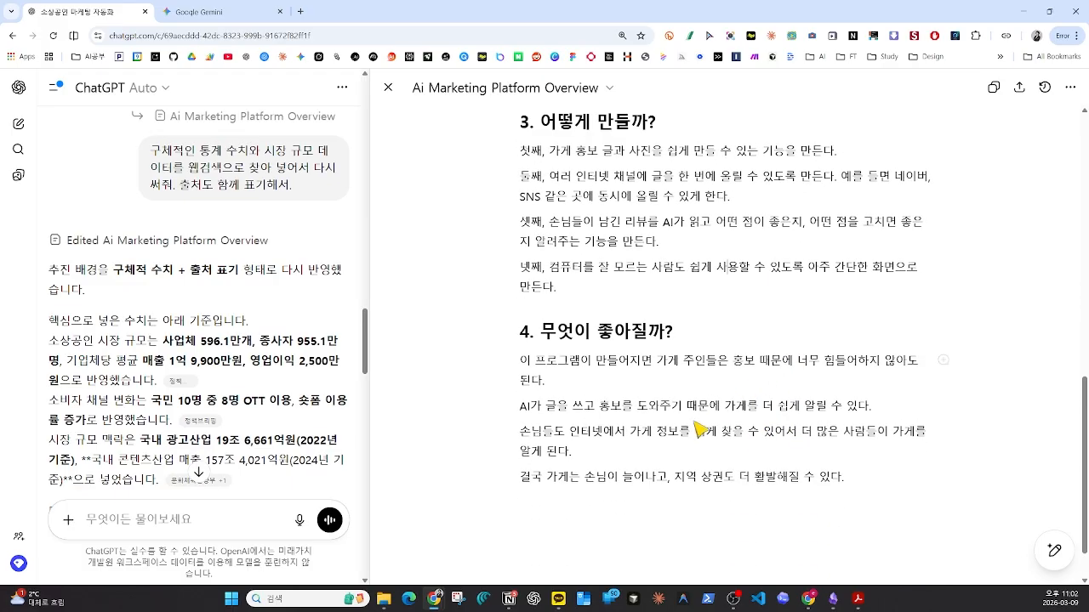
{"action": "left_click_drag", "start_coordinate": [520, 477], "coordinate": [848, 491]}
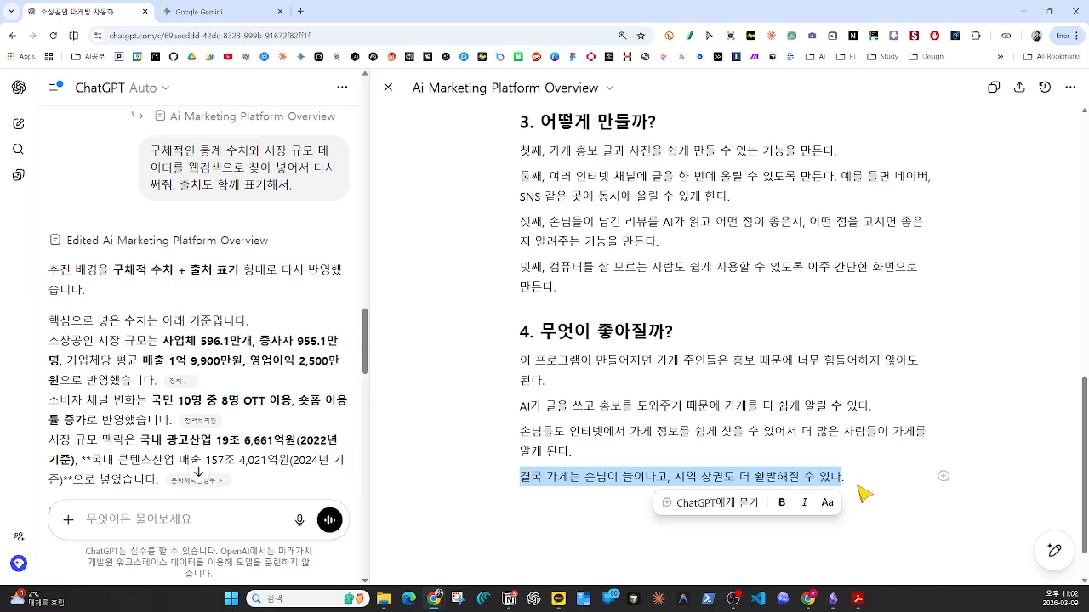
{"action": "left_click", "coordinate": [867, 491]}
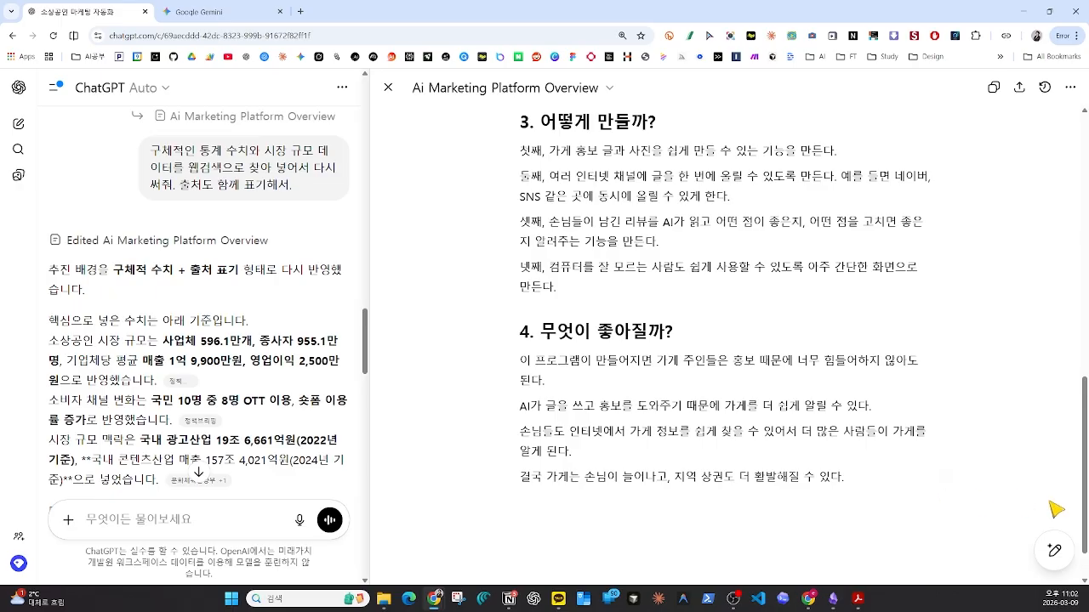
Have ChatGPT add emojis throughout the document using the 단어 option of 이모지 추가
{"action": "mouse_move", "coordinate": [1053, 552]}
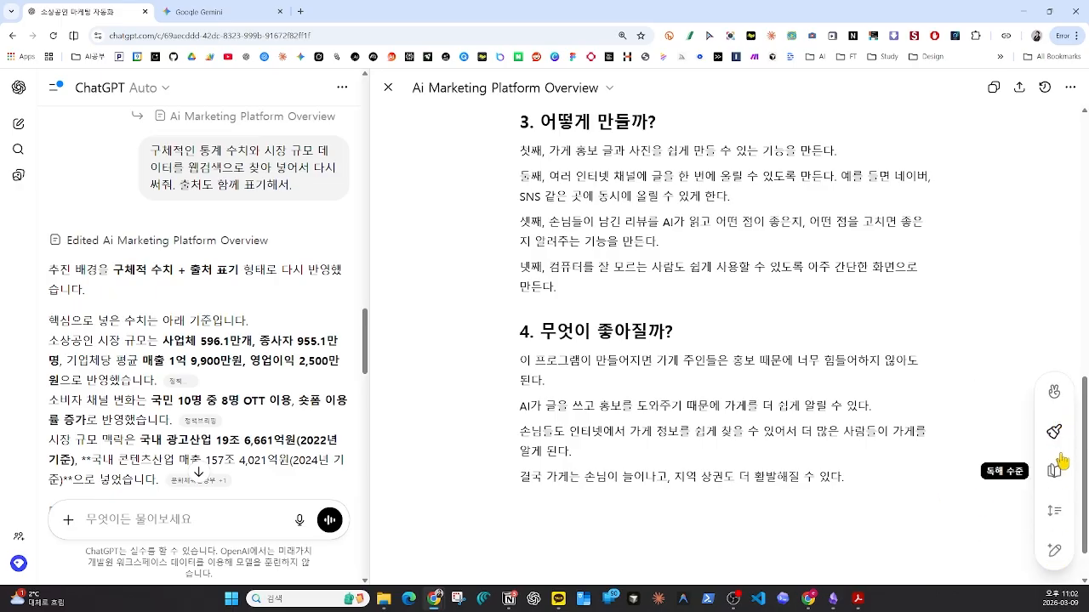
{"action": "left_click", "coordinate": [1053, 393]}
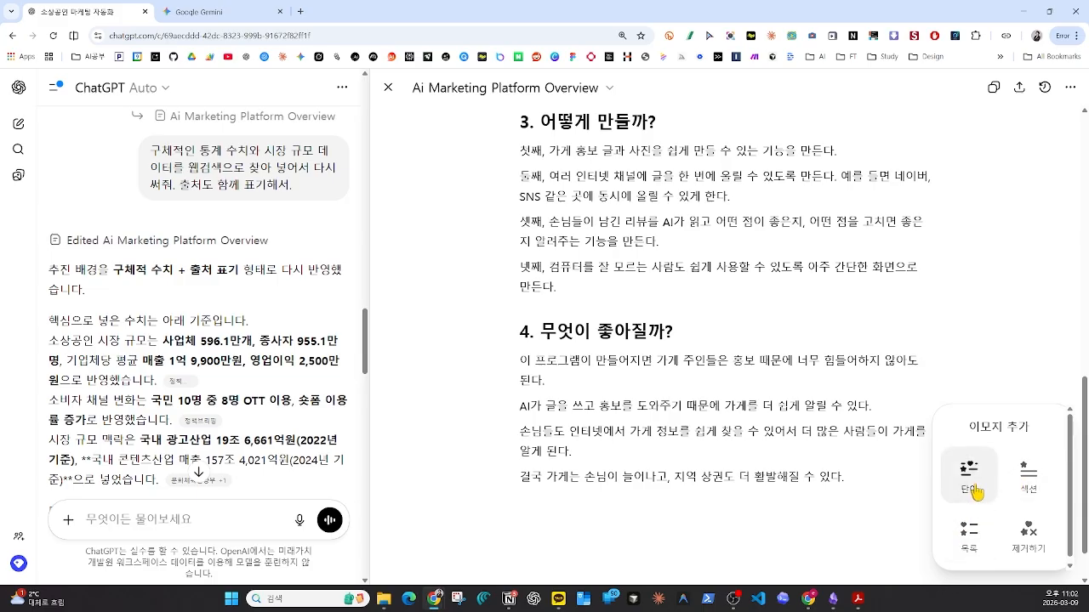
{"action": "left_click", "coordinate": [975, 491]}
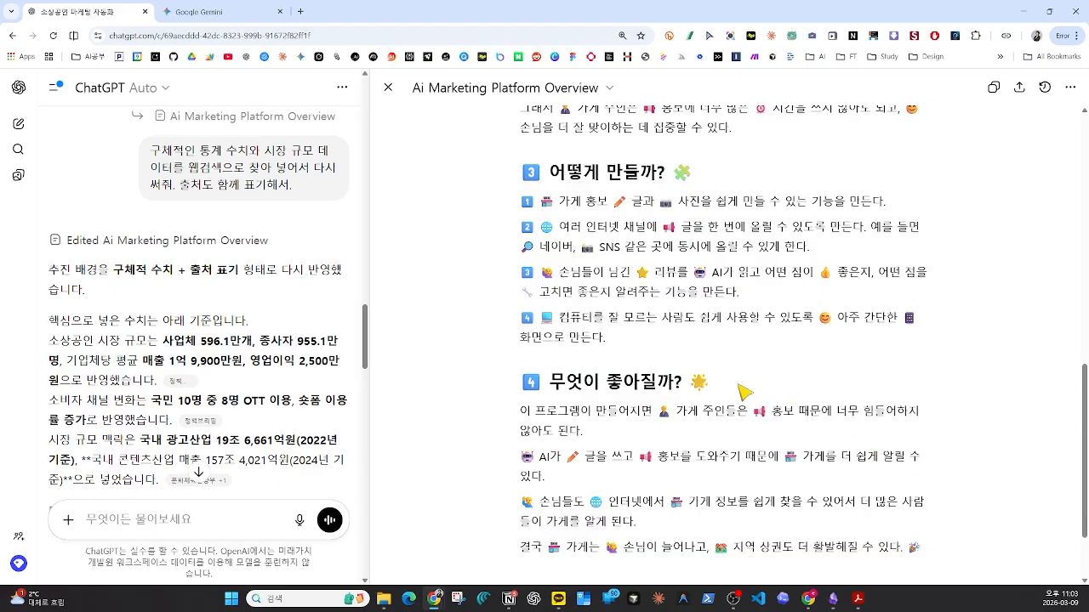
Look through the emoji-decorated document, examining how emojis were placed in the title, section headings and sentences
{"action": "scroll", "coordinate": [732, 400], "scroll_direction": "down", "scroll_amount": 3}
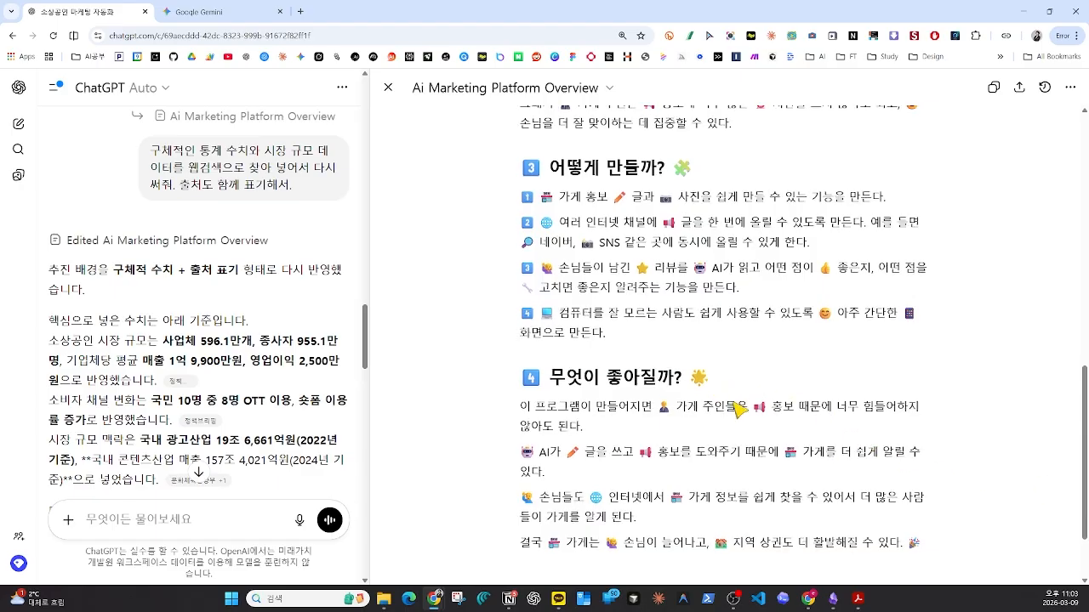
{"action": "scroll", "coordinate": [737, 412], "scroll_direction": "up", "scroll_amount": 2}
{"action": "scroll", "coordinate": [740, 415], "scroll_direction": "up", "scroll_amount": 3}
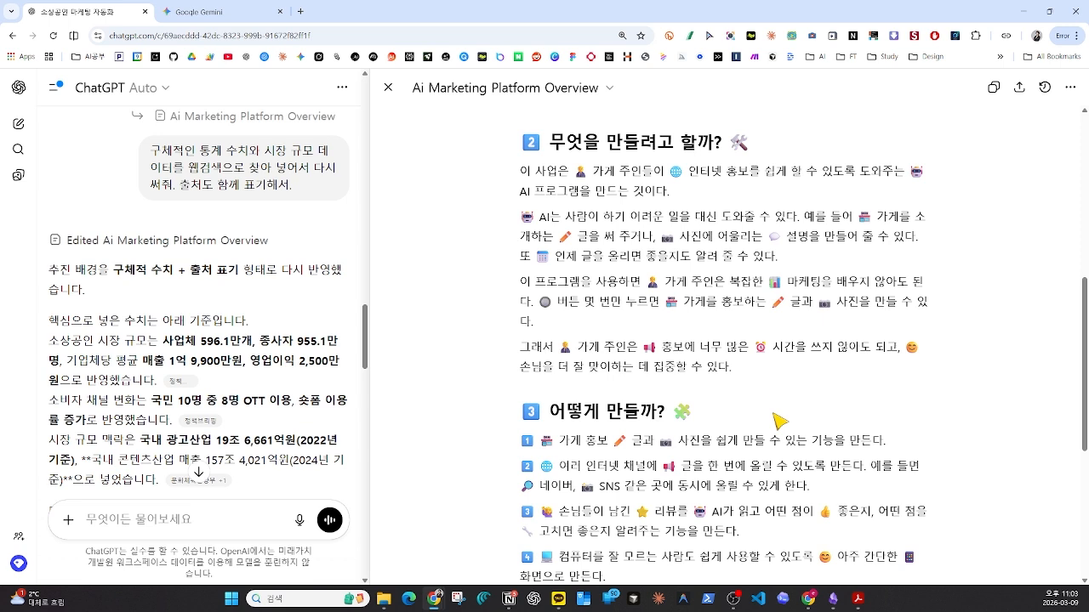
{"action": "scroll", "coordinate": [779, 420], "scroll_direction": "up", "scroll_amount": 1}
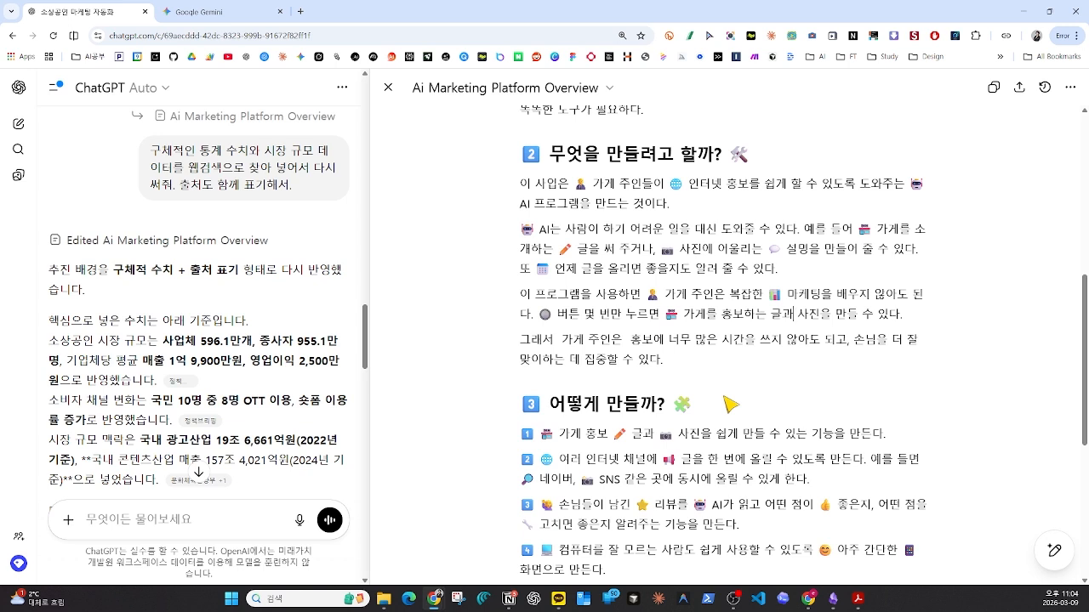
{"action": "scroll", "coordinate": [671, 436], "scroll_direction": "down", "scroll_amount": 2}
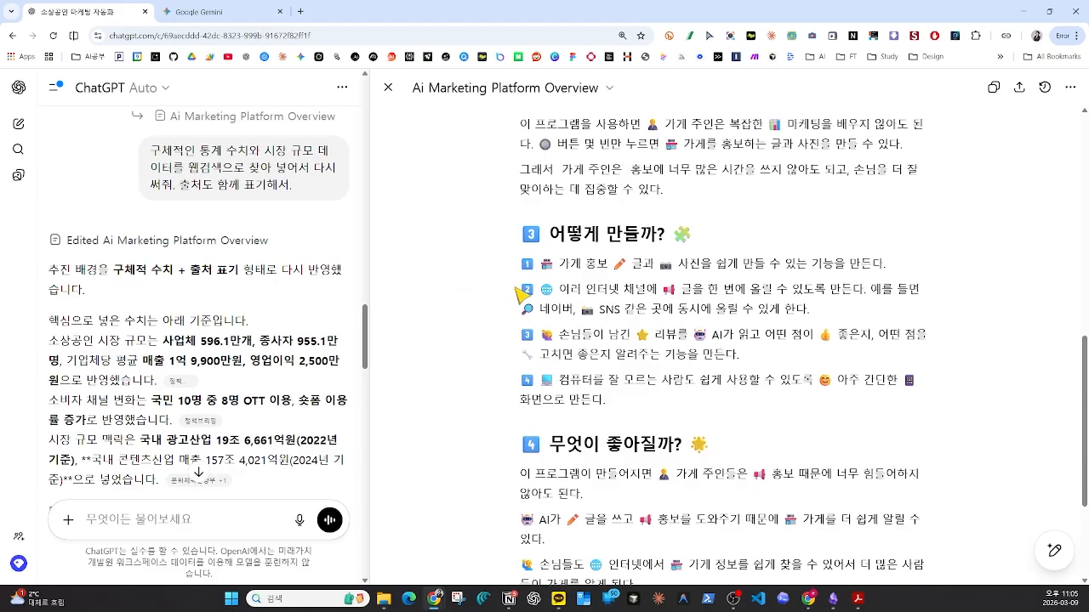
{"action": "scroll", "coordinate": [578, 319], "scroll_direction": "up", "scroll_amount": 10}
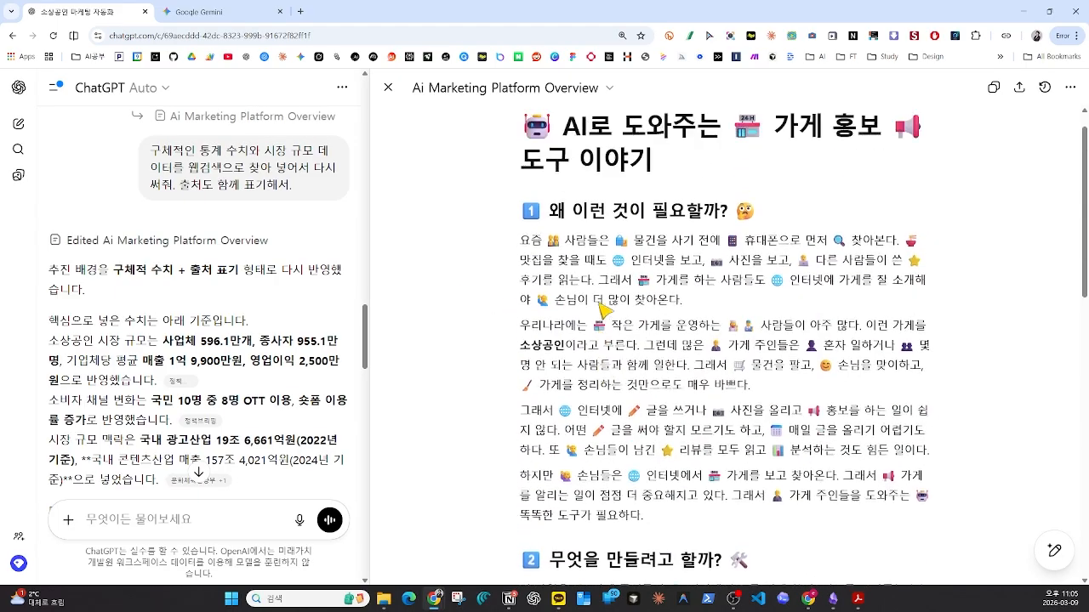
{"action": "scroll", "coordinate": [600, 313], "scroll_direction": "down", "scroll_amount": 3}
{"action": "scroll", "coordinate": [599, 314], "scroll_direction": "up", "scroll_amount": 3}
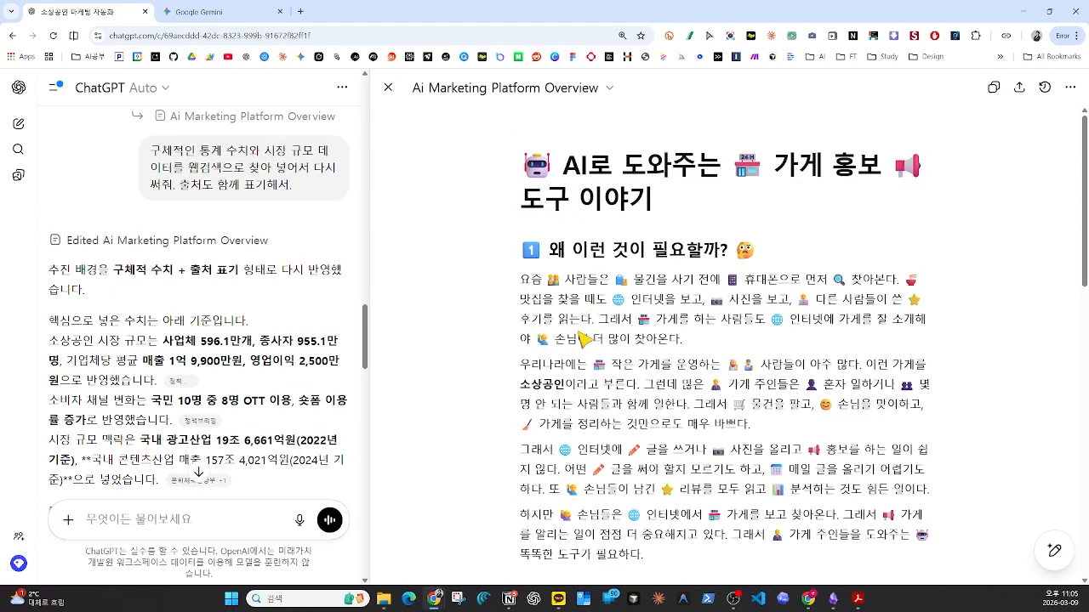
{"action": "scroll", "coordinate": [612, 315], "scroll_direction": "down", "scroll_amount": 2}
{"action": "scroll", "coordinate": [599, 311], "scroll_direction": "up", "scroll_amount": 1}
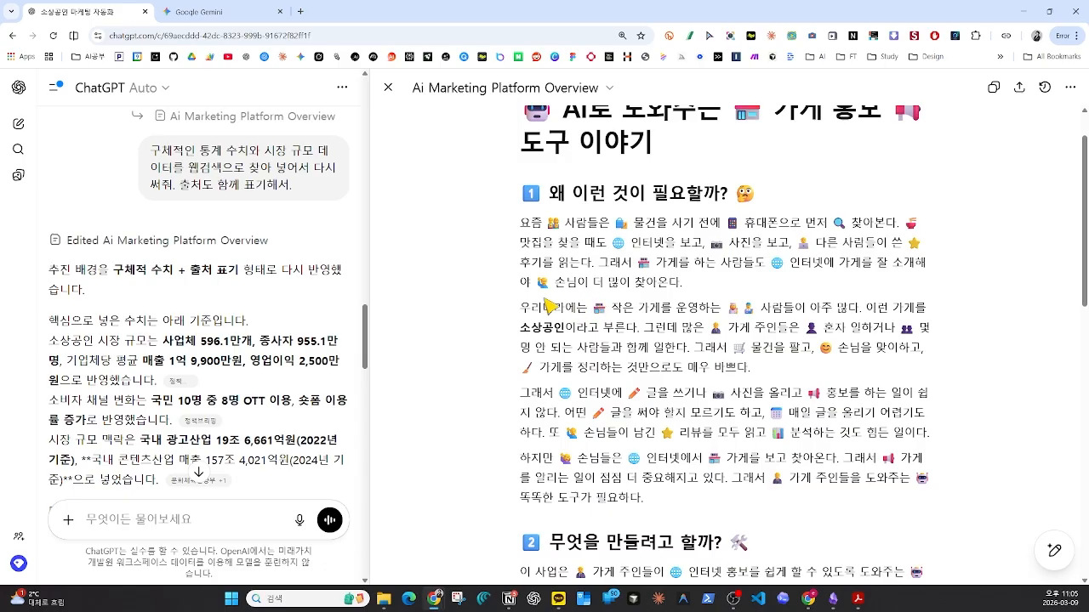
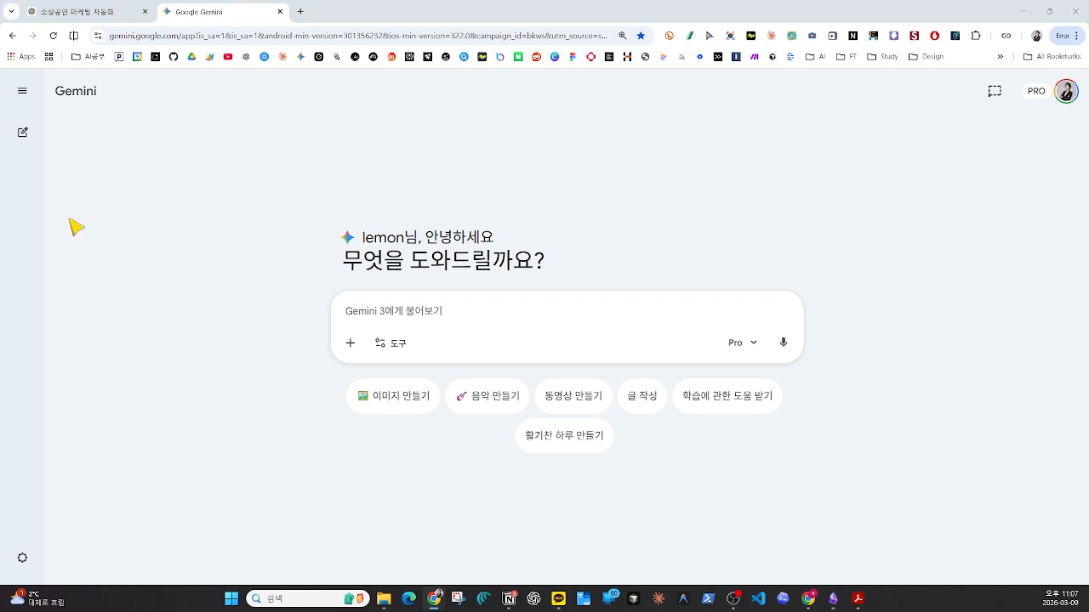
In Gemini with Canvas enabled, request an AI 기반 소상공인 마케팅 자동화 플랫폼 사업계획서 outline covering 추진 배경, 사업 목표, 추진 전략 and 기대 효과, 2-3문단 per section
{"action": "type", "text": "AI 기반 소상공인 마케팅 자동화 플랫폼 사업계획서의 개요를 작성해줘. 구성은 추진 배경, 사업 목표, 추진 전략, 기대 효과 순서. 추진 배경에는 소상공인의 디지털 마케팅 현황과 문제점을 포함하고, 각 섹션은 2-3 문단으로."}
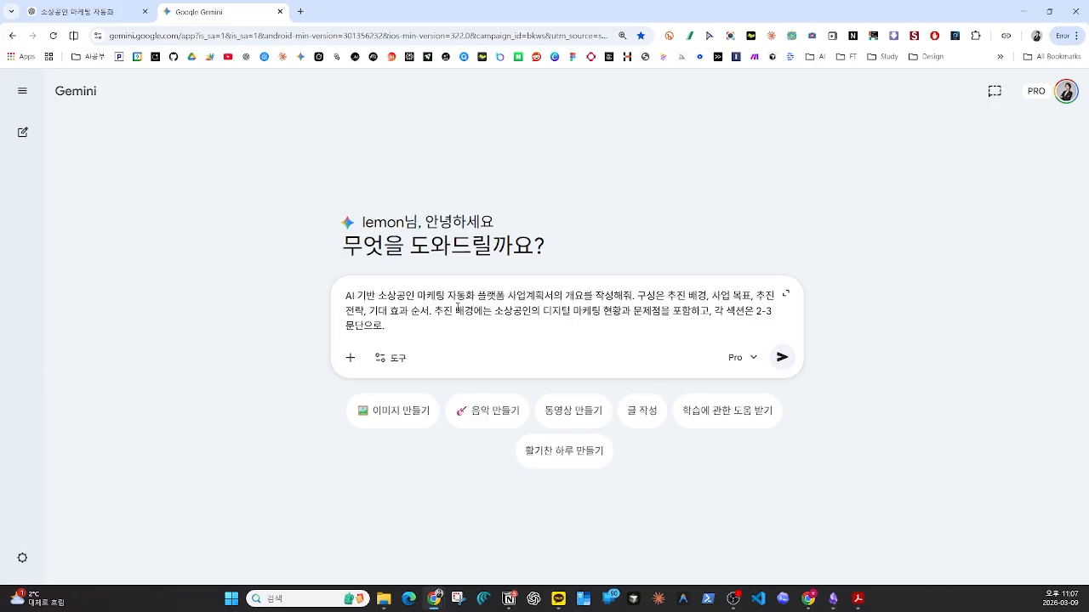
{"action": "left_click", "coordinate": [351, 359]}
{"action": "left_click", "coordinate": [267, 393]}
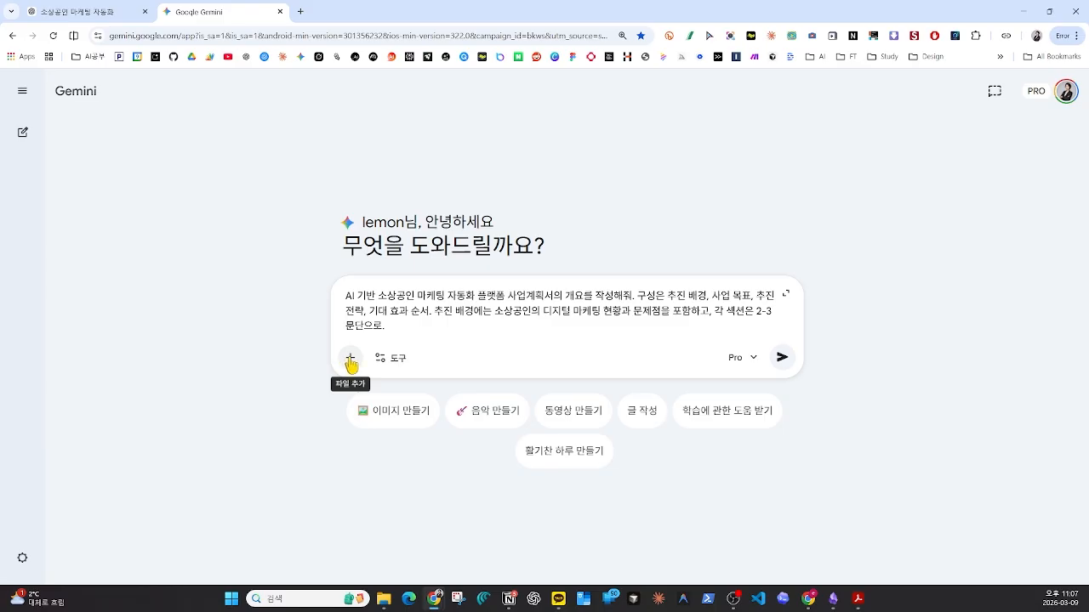
{"action": "left_click", "coordinate": [392, 367]}
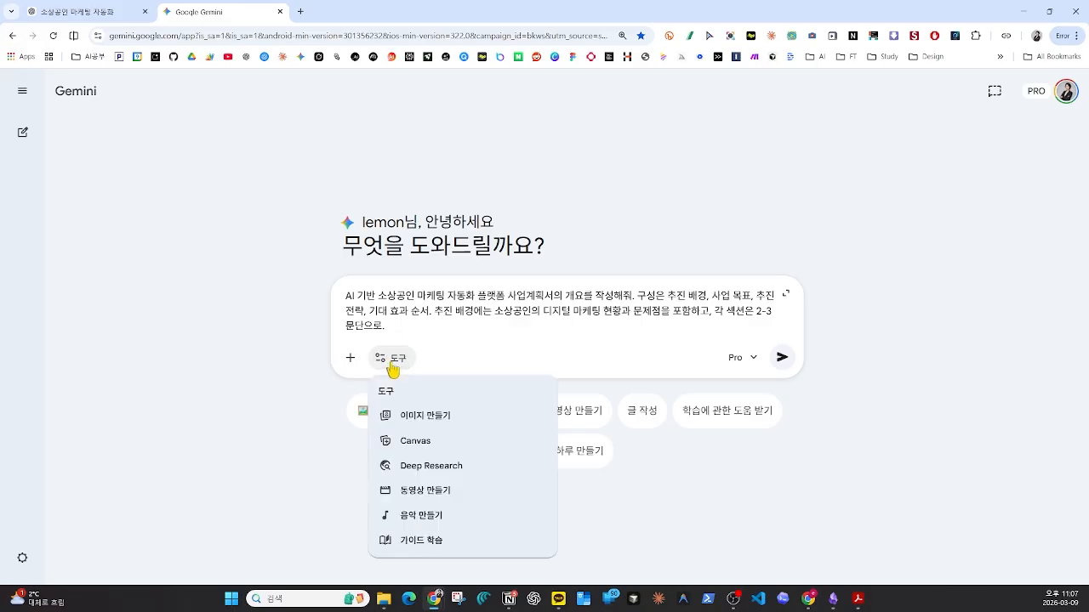
{"action": "left_click", "coordinate": [426, 443]}
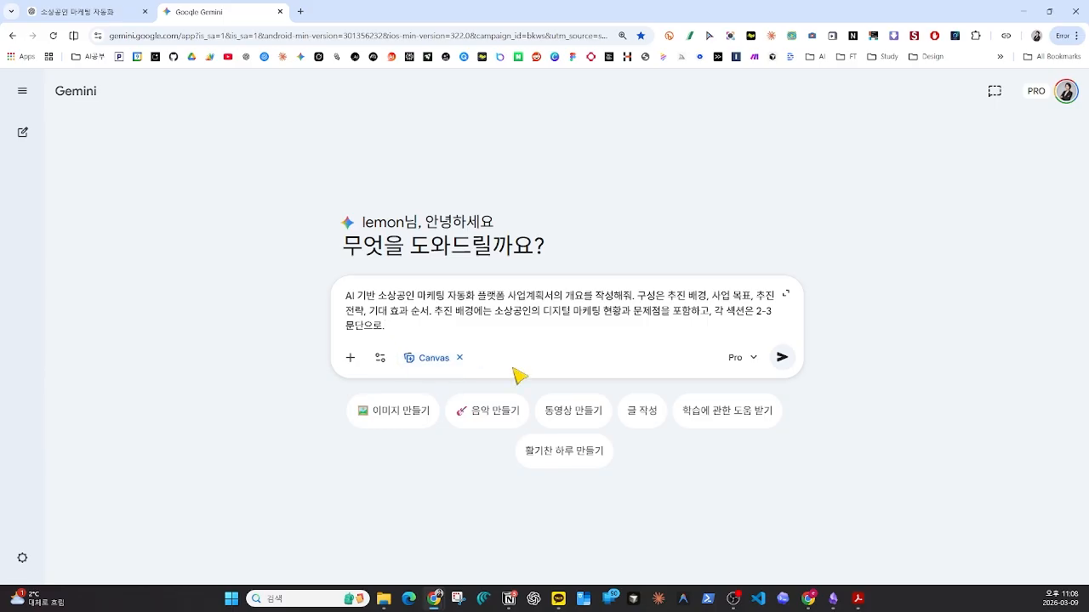
{"action": "left_click", "coordinate": [782, 357]}
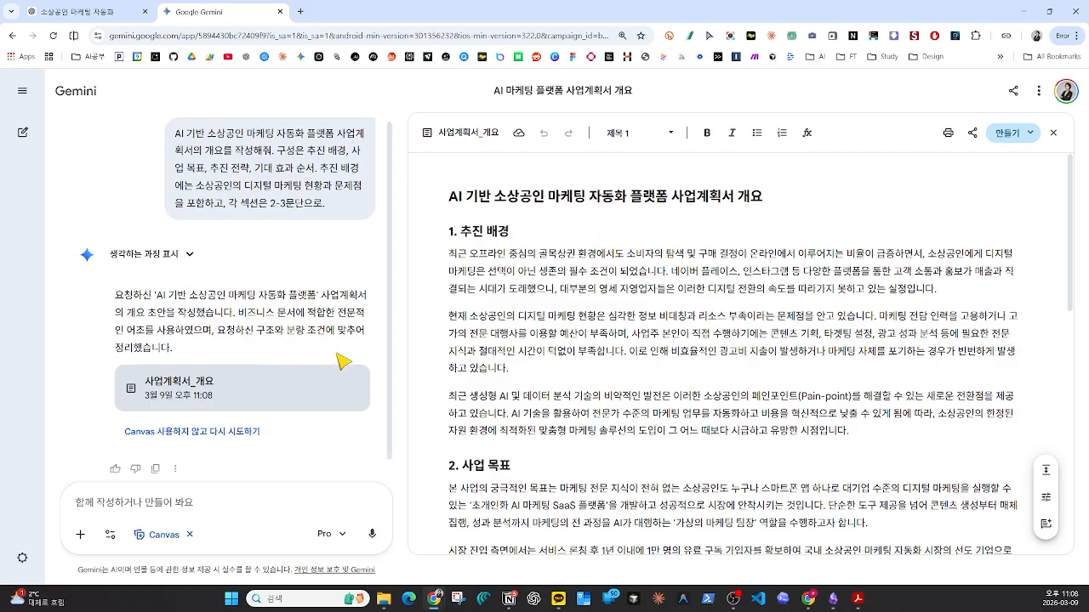
Shorten the last sentence of the second paragraph under 1. 추진 배경 so it ends with "마케팅 자체를 포기한다."
{"action": "left_click", "coordinate": [578, 382]}
{"action": "key", "text": "BackSpace"}
{"action": "key", "text": "BackSpace"}
{"action": "key", "text": "BackSpace"}
{"action": "key", "text": "BackSpace"}
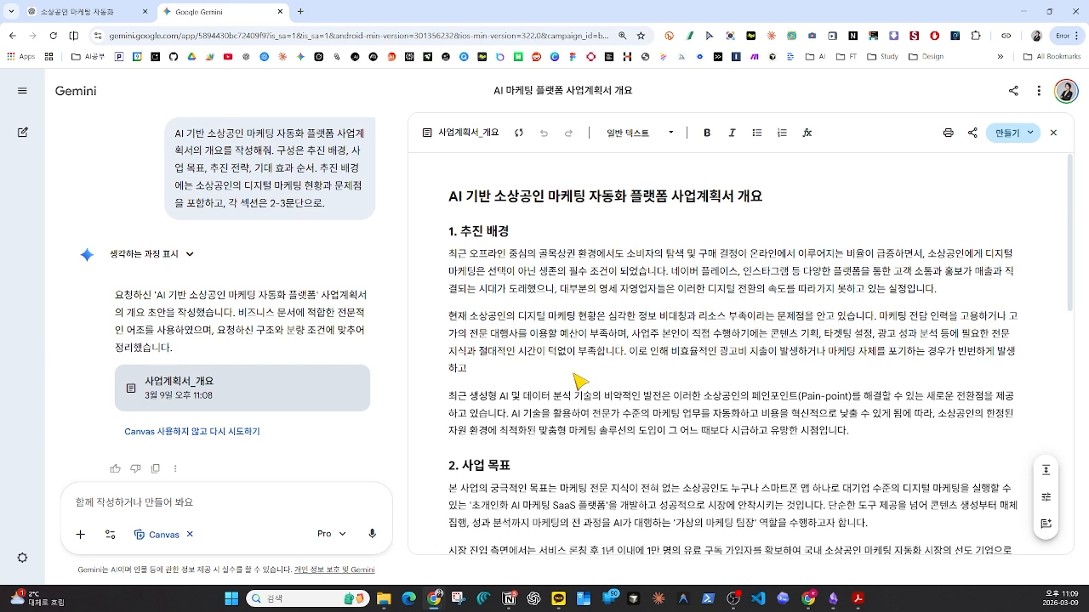
{"action": "key", "text": "BackSpace"}
{"action": "key", "text": "BackSpace"}
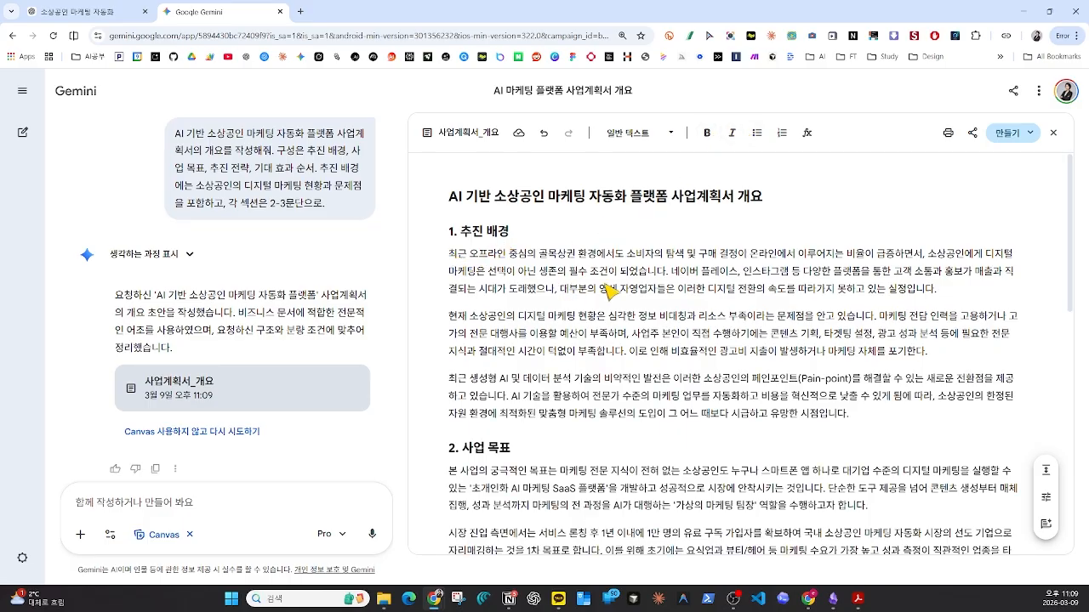
Make the first paragraph under 1. 추진 배경 bold and apply the 제목 1 style to it
{"action": "left_click_drag", "start_coordinate": [450, 254], "coordinate": [950, 297]}
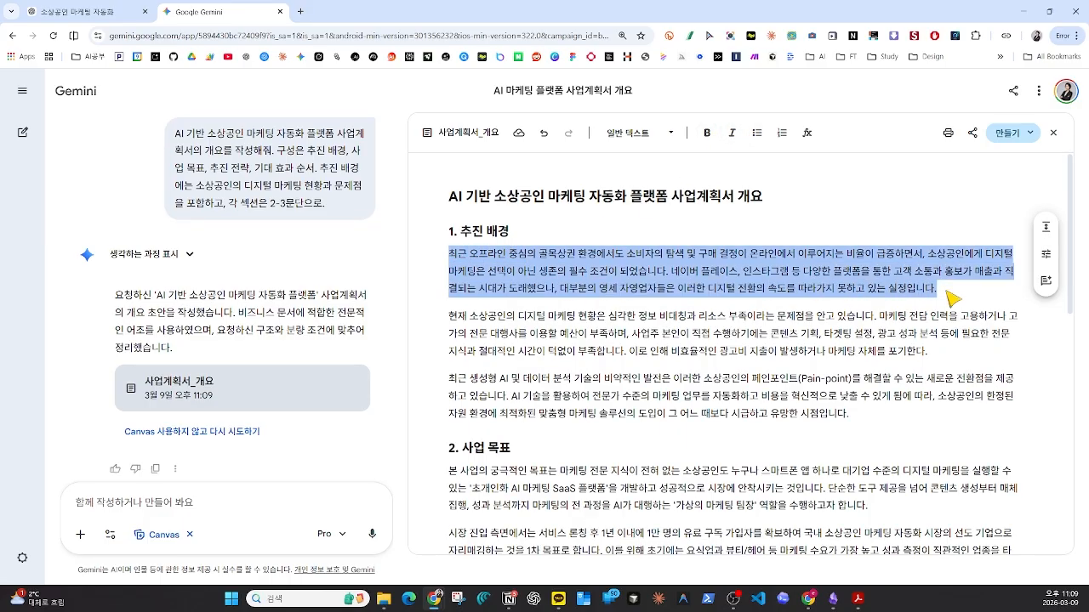
{"action": "left_click", "coordinate": [705, 133]}
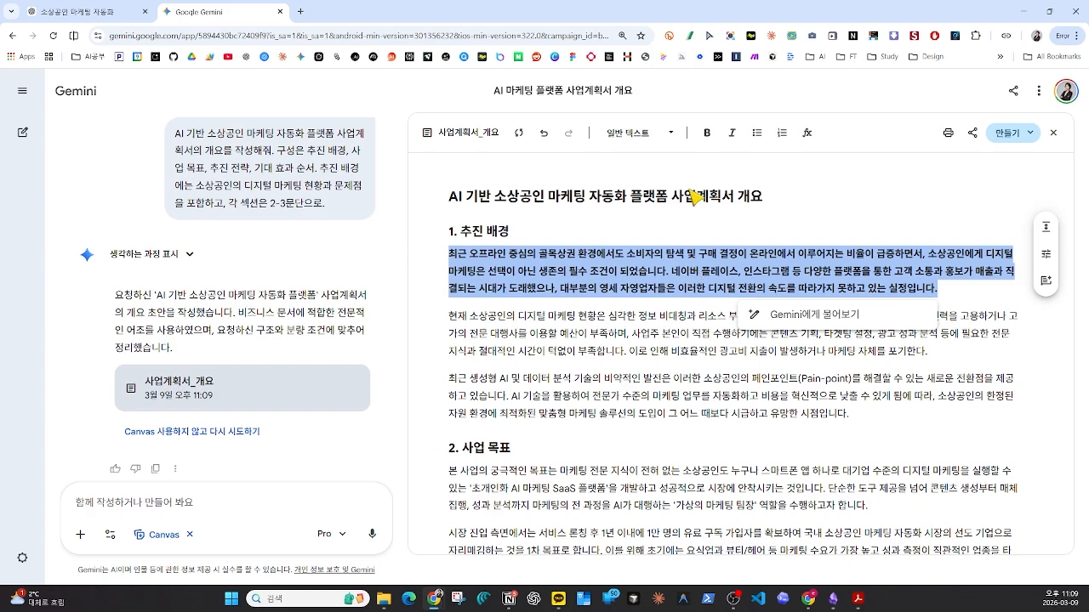
{"action": "left_click", "coordinate": [670, 133]}
{"action": "left_click", "coordinate": [642, 201]}
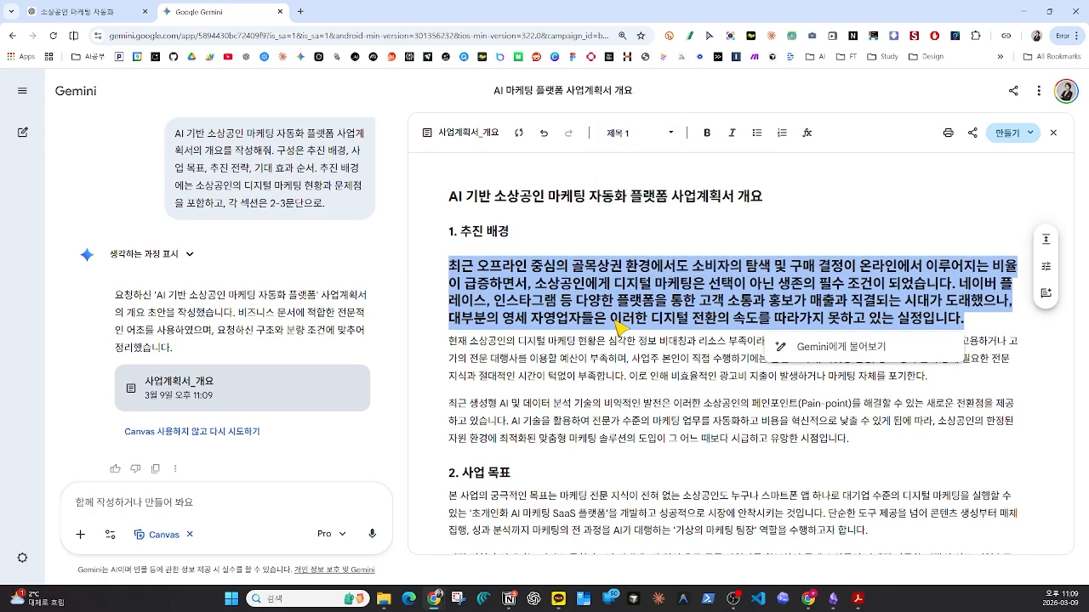
Change the style of the first 추진 배경 paragraph to 제목 3 and italicize it
{"action": "left_click", "coordinate": [639, 133]}
{"action": "left_click", "coordinate": [636, 251]}
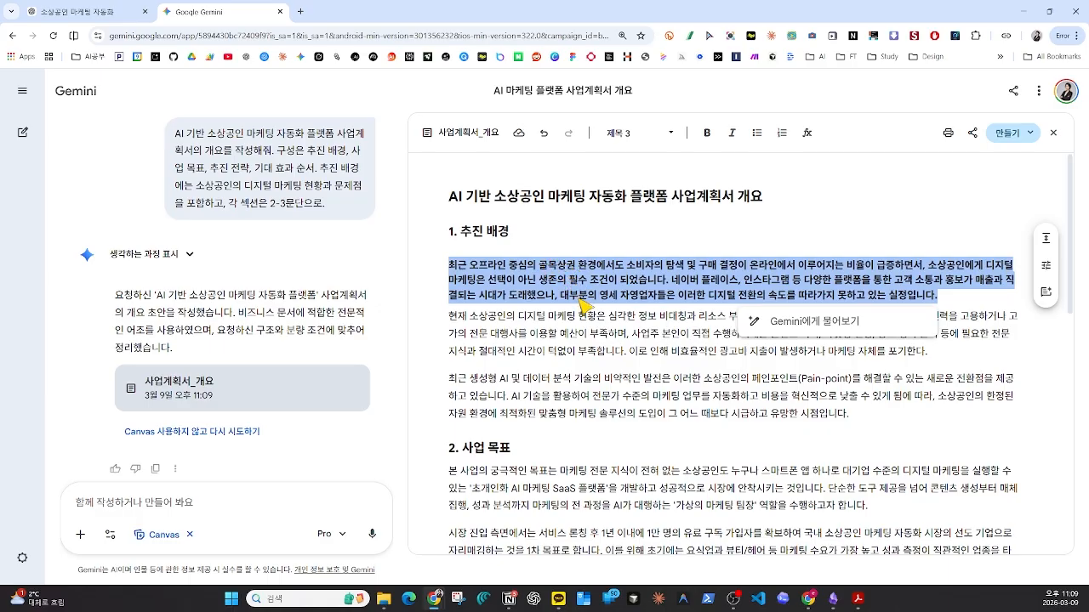
{"action": "left_click", "coordinate": [731, 136]}
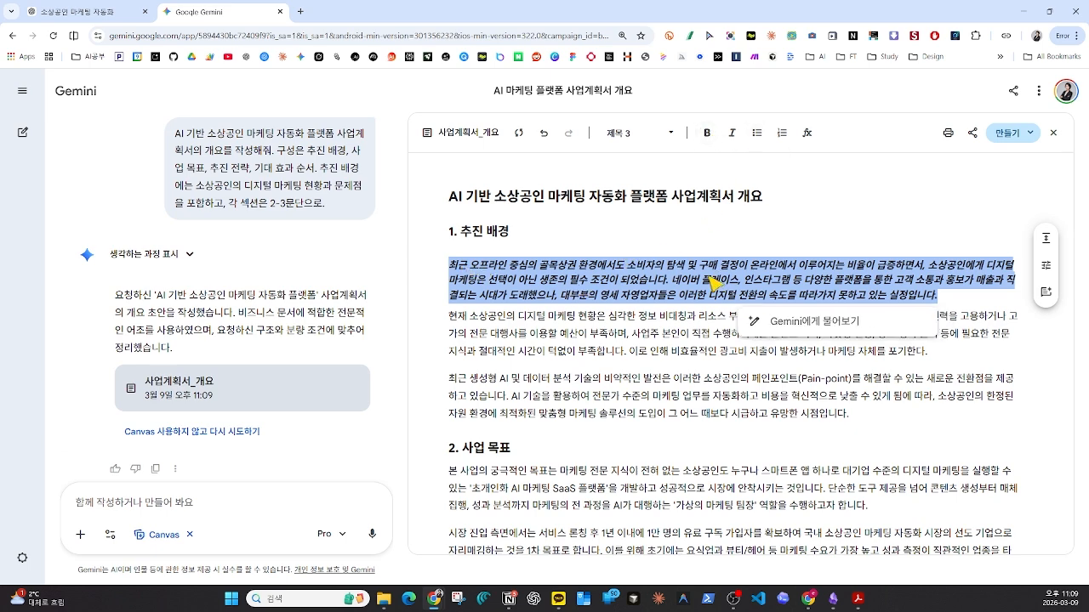
Ask Gemini to rewrite the selected first paragraph under 1. 추진 배경 with the instruction "음슴체로 수정해줘."
{"action": "left_click", "coordinate": [782, 133]}
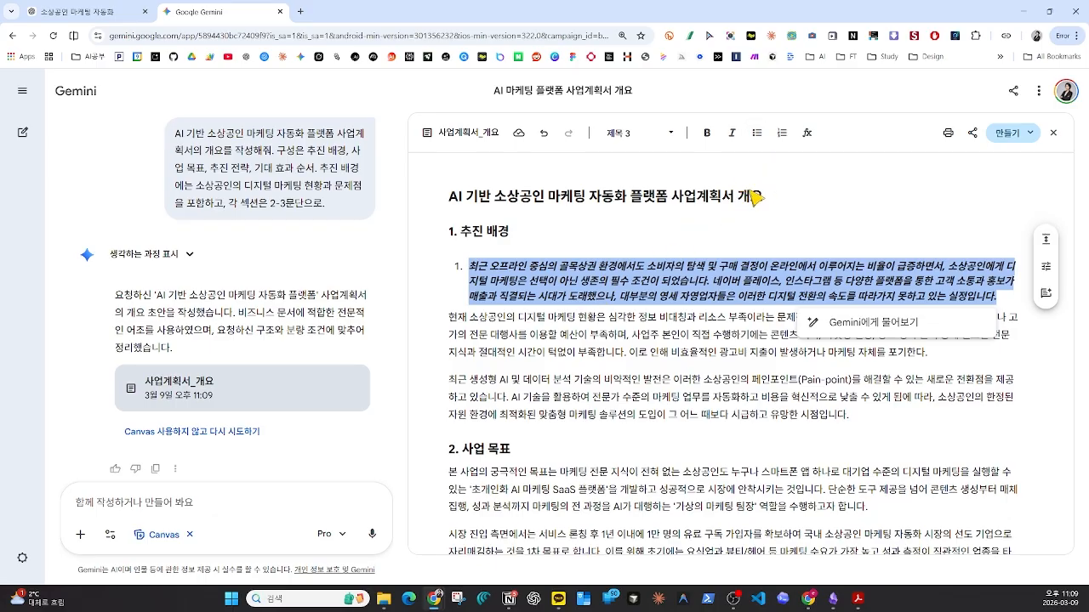
{"action": "left_click", "coordinate": [782, 133]}
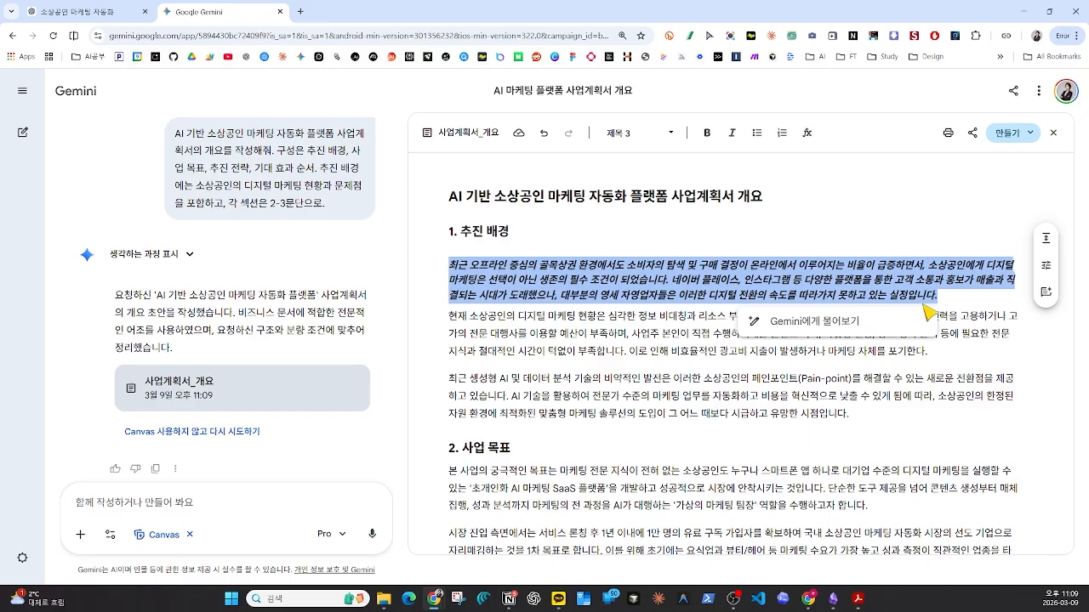
{"action": "left_click", "coordinate": [771, 322]}
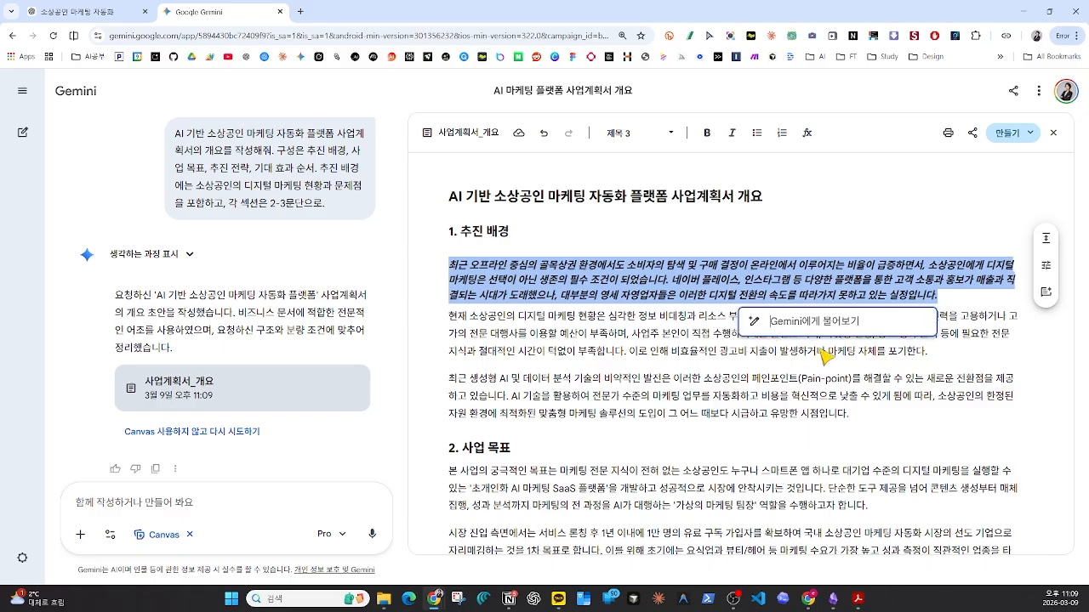
{"action": "type", "text": "음스"}
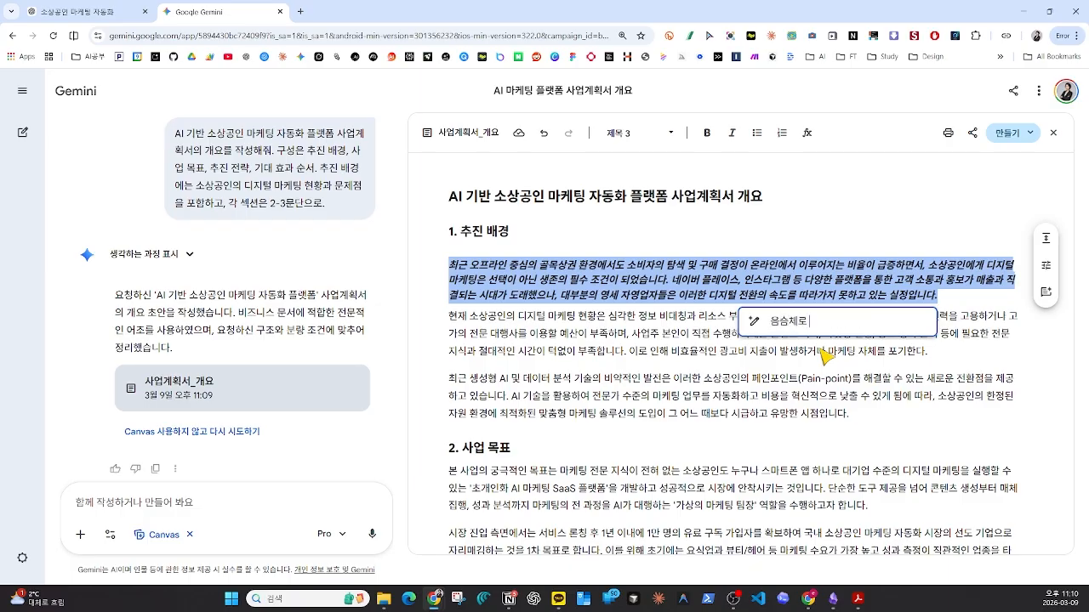
{"action": "key", "text": "Return"}
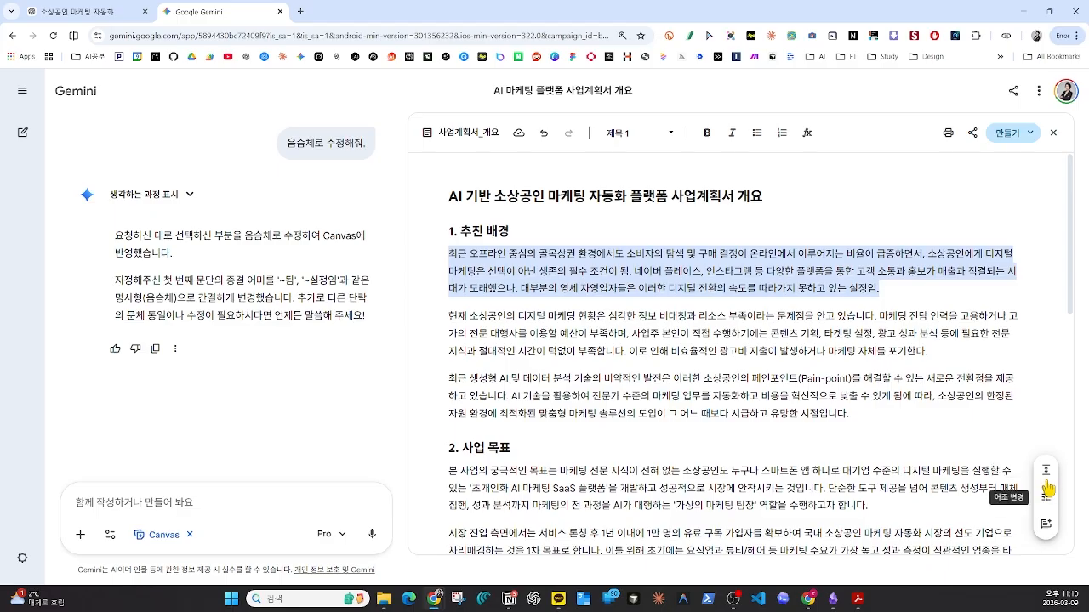
{"action": "left_click", "coordinate": [948, 400]}
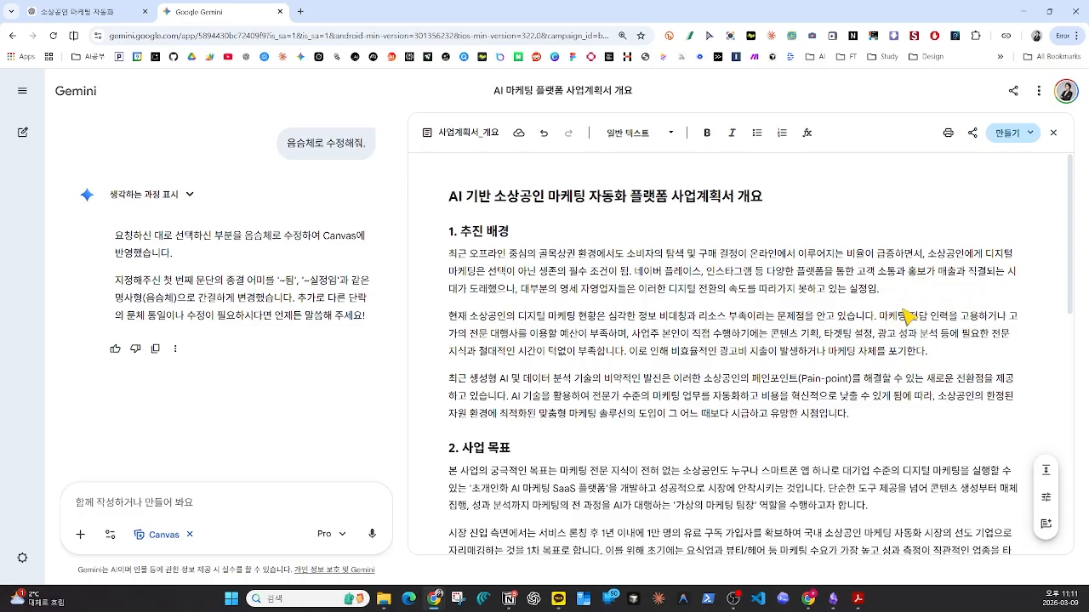
Generate a 웹페이지 from the 사업계획서_개요 document
{"action": "left_click", "coordinate": [1010, 136]}
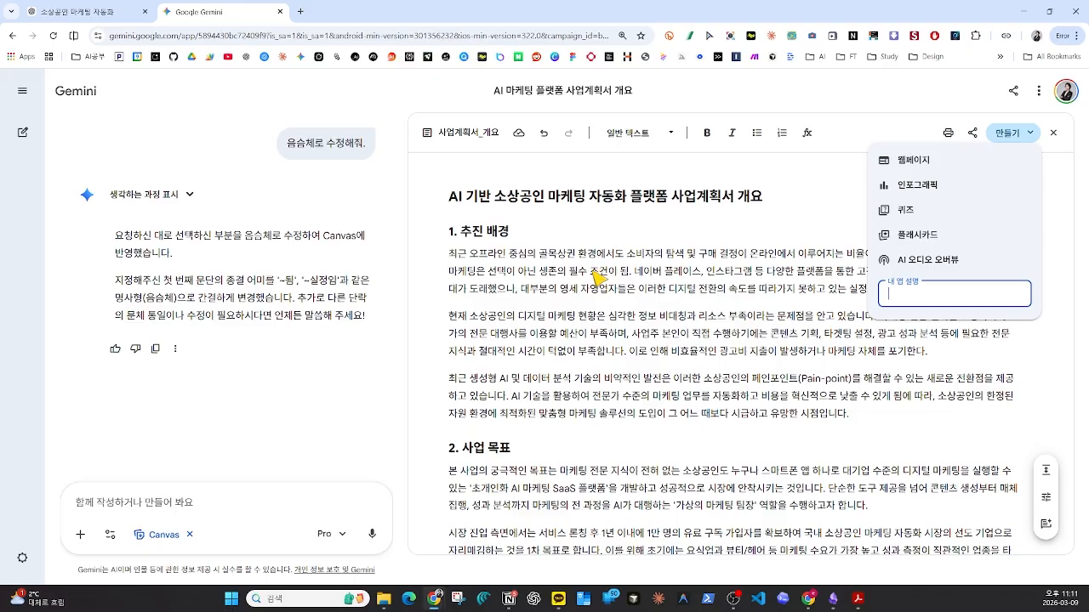
{"action": "left_click", "coordinate": [925, 169]}
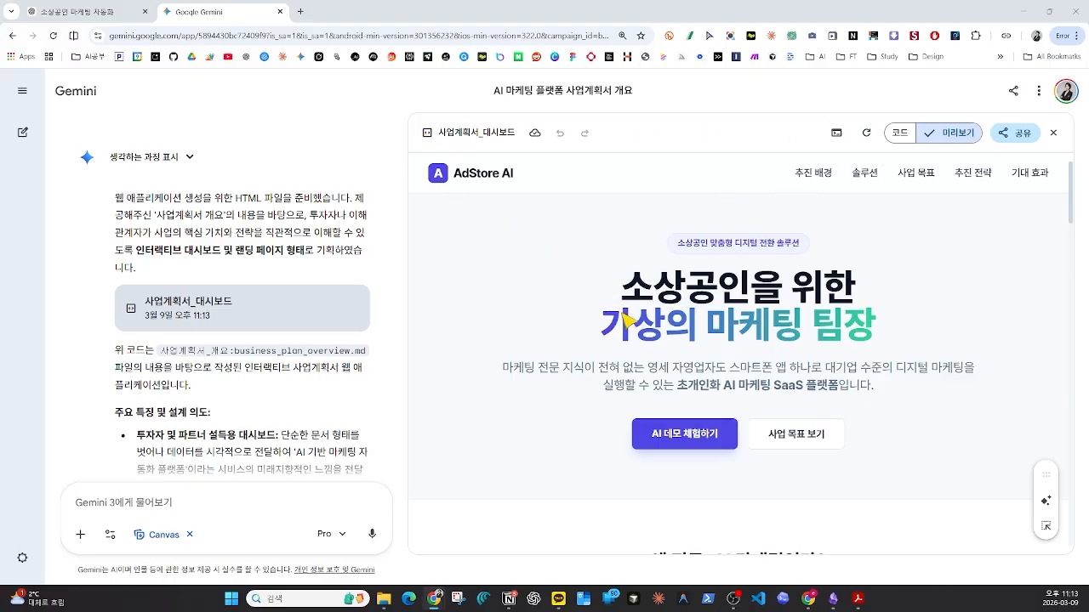
Look through the generated dashboard page from its headline to the 왜 지금, AI 마케팅인가? and 제품 및 기술 전략 sections
{"action": "scroll", "coordinate": [629, 323], "scroll_direction": "down", "scroll_amount": 2}
{"action": "scroll", "coordinate": [630, 324], "scroll_direction": "down", "scroll_amount": 3}
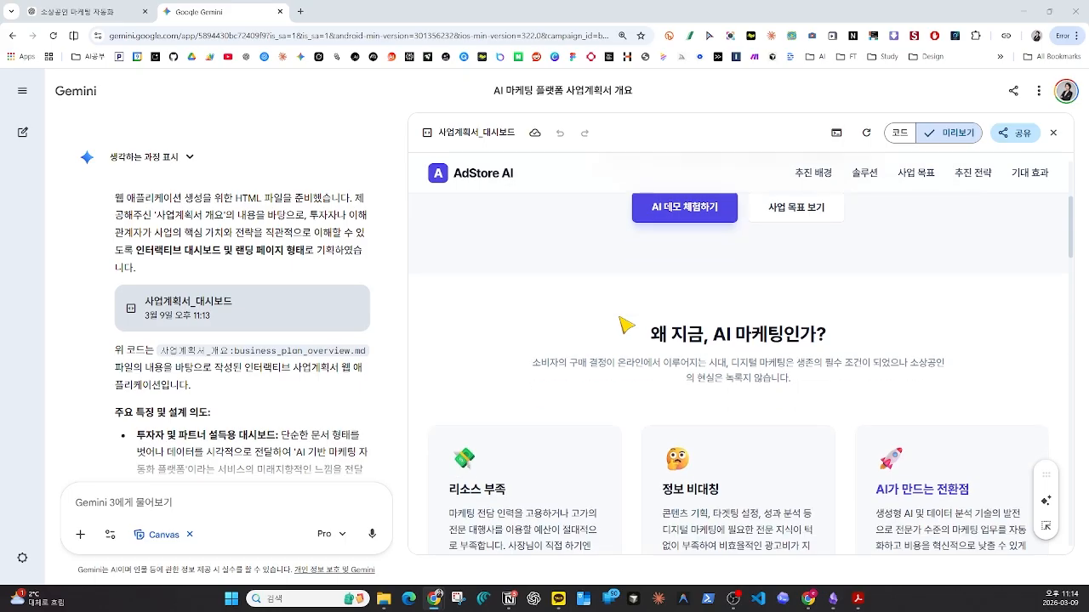
{"action": "scroll", "coordinate": [636, 347], "scroll_direction": "down", "scroll_amount": 1}
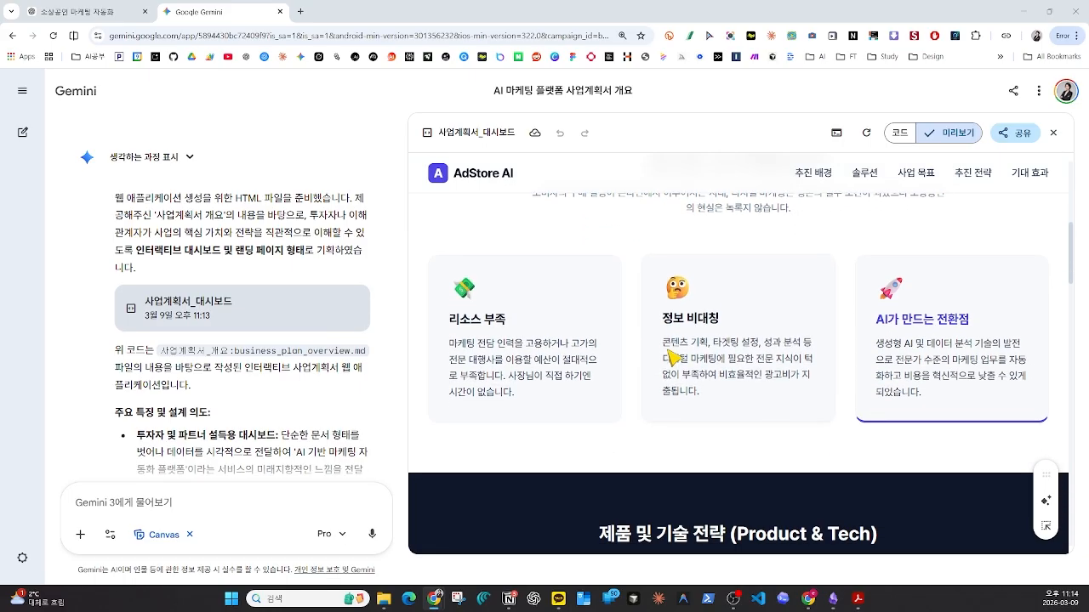
{"action": "scroll", "coordinate": [668, 364], "scroll_direction": "up", "scroll_amount": 5}
{"action": "scroll", "coordinate": [680, 358], "scroll_direction": "up", "scroll_amount": 1}
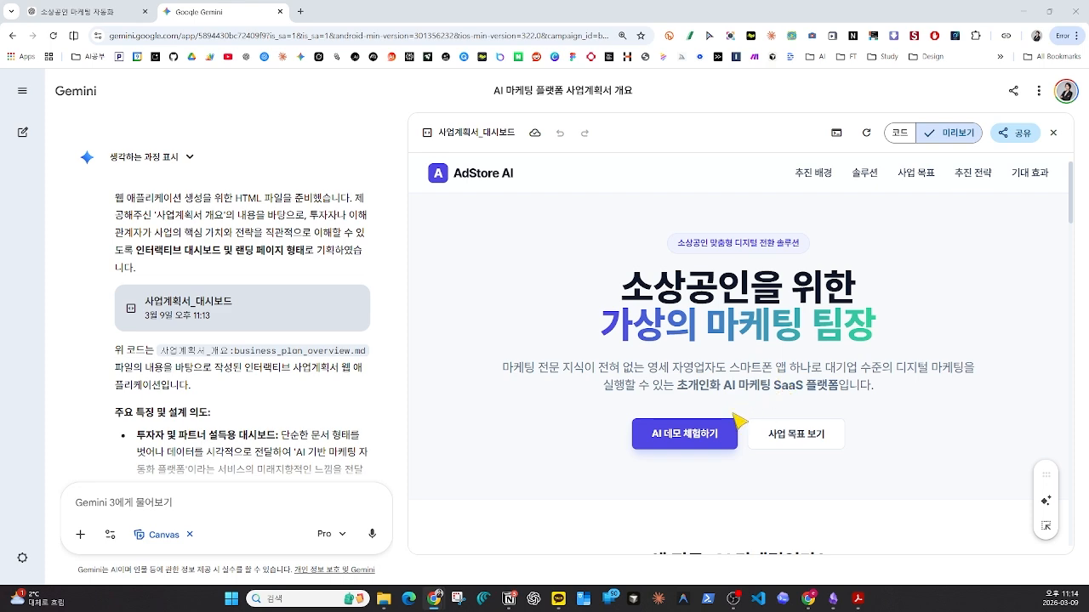
{"action": "scroll", "coordinate": [793, 425], "scroll_direction": "down", "scroll_amount": 1}
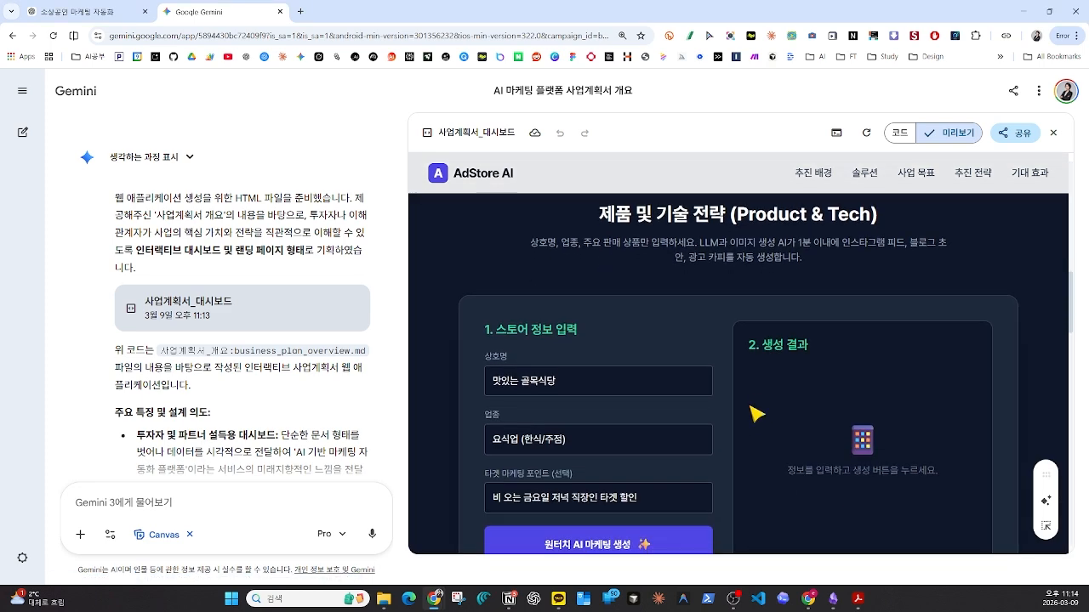
{"action": "scroll", "coordinate": [778, 429], "scroll_direction": "up", "scroll_amount": 6}
{"action": "scroll", "coordinate": [766, 431], "scroll_direction": "up", "scroll_amount": 2}
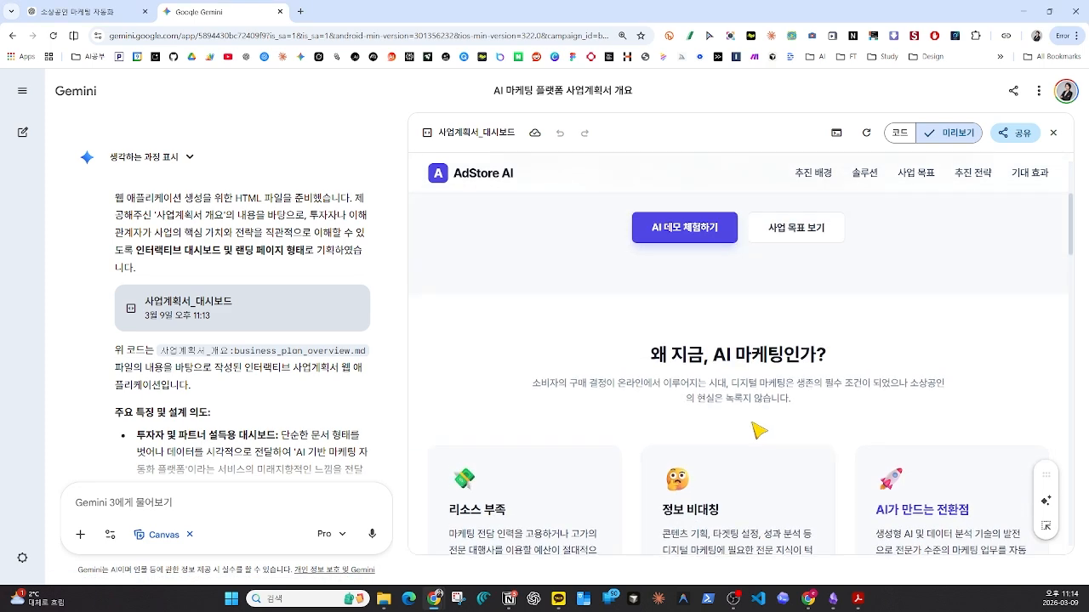
Examine the data points of the 1년 내 유료 구독자 chart and the segments of the 초기 타겟 업종 점유율 chart
{"action": "left_click", "coordinate": [811, 348]}
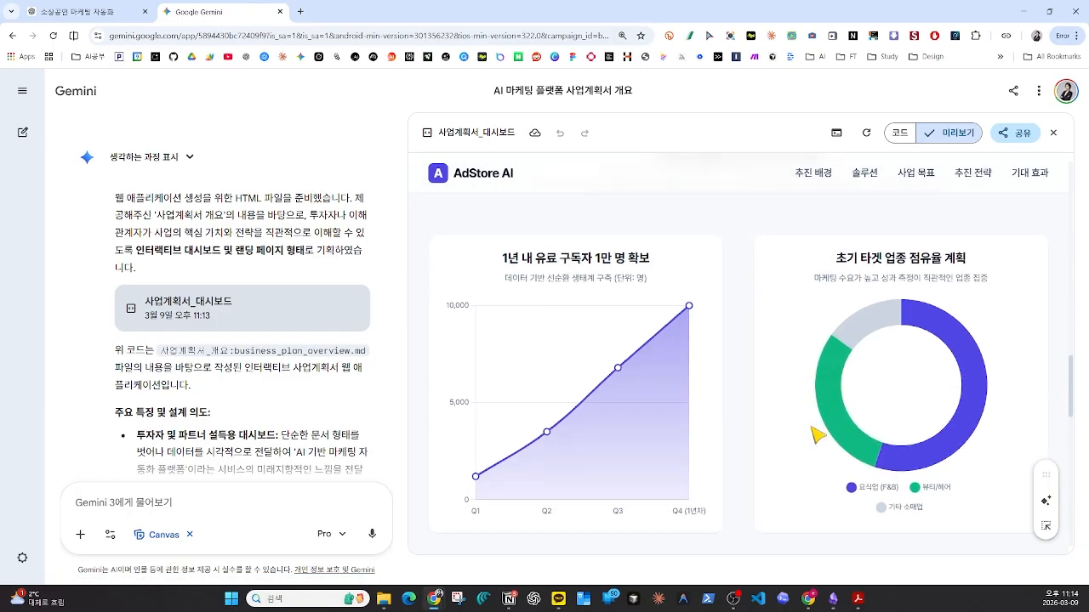
{"action": "scroll", "coordinate": [811, 428], "scroll_direction": "up", "scroll_amount": 1}
{"action": "scroll", "coordinate": [809, 427], "scroll_direction": "down", "scroll_amount": 1}
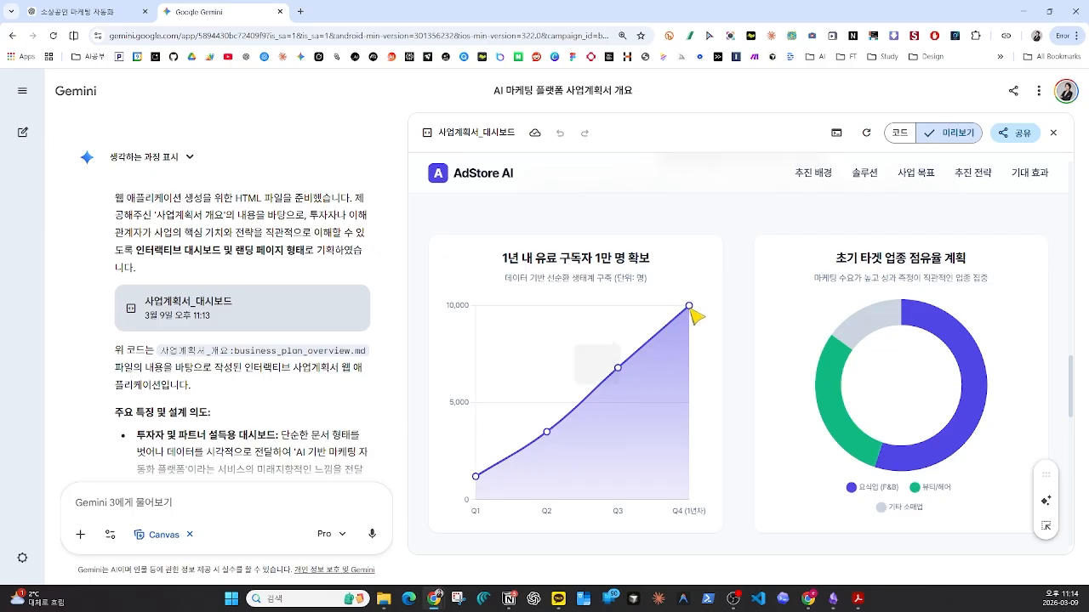
{"action": "mouse_move", "coordinate": [620, 368]}
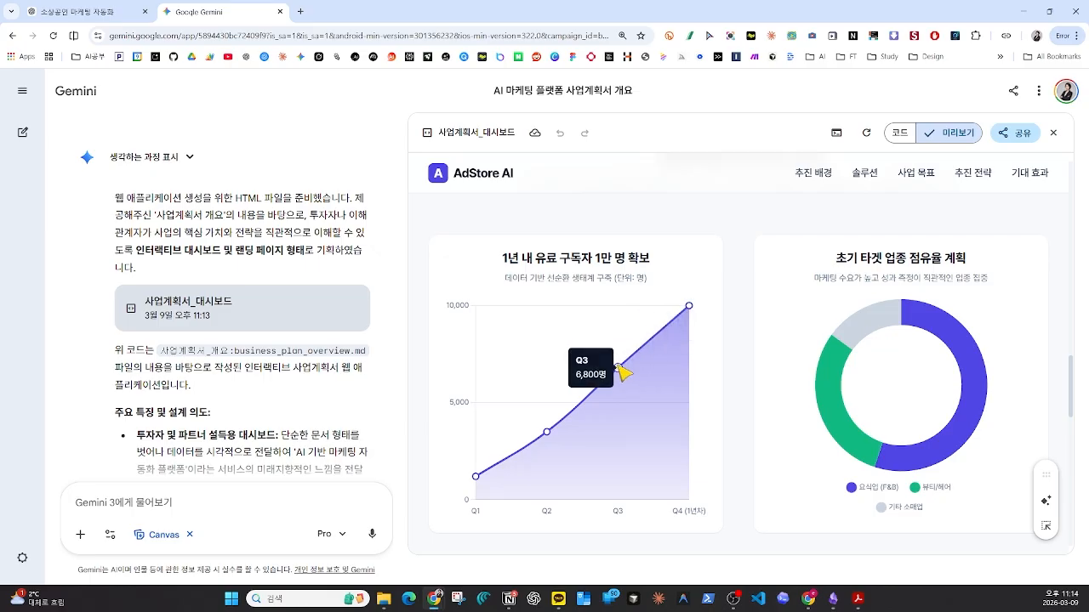
{"action": "mouse_move", "coordinate": [474, 478]}
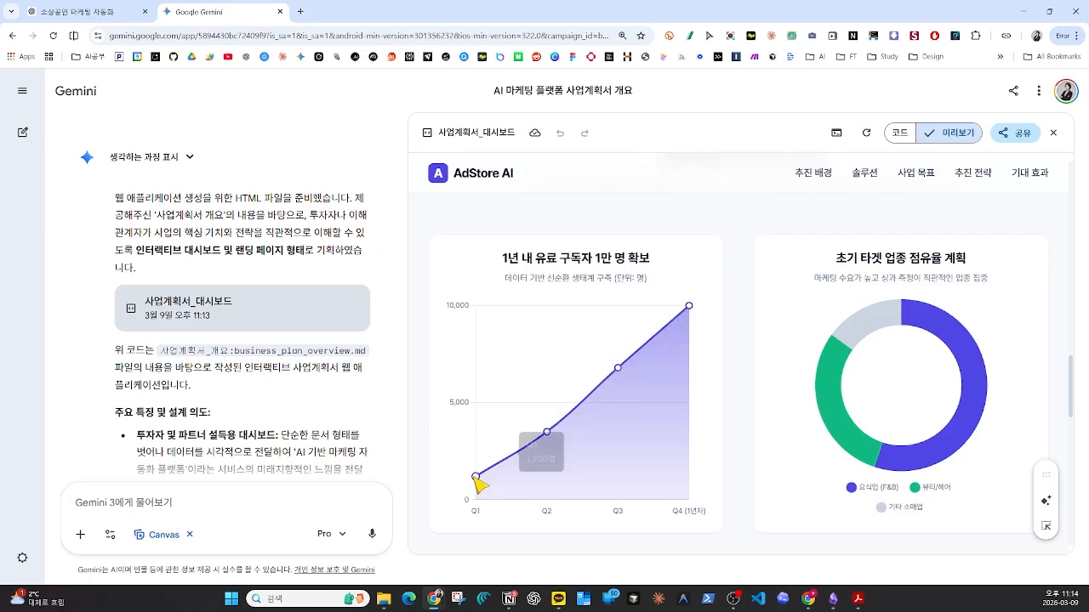
{"action": "mouse_move", "coordinate": [871, 461]}
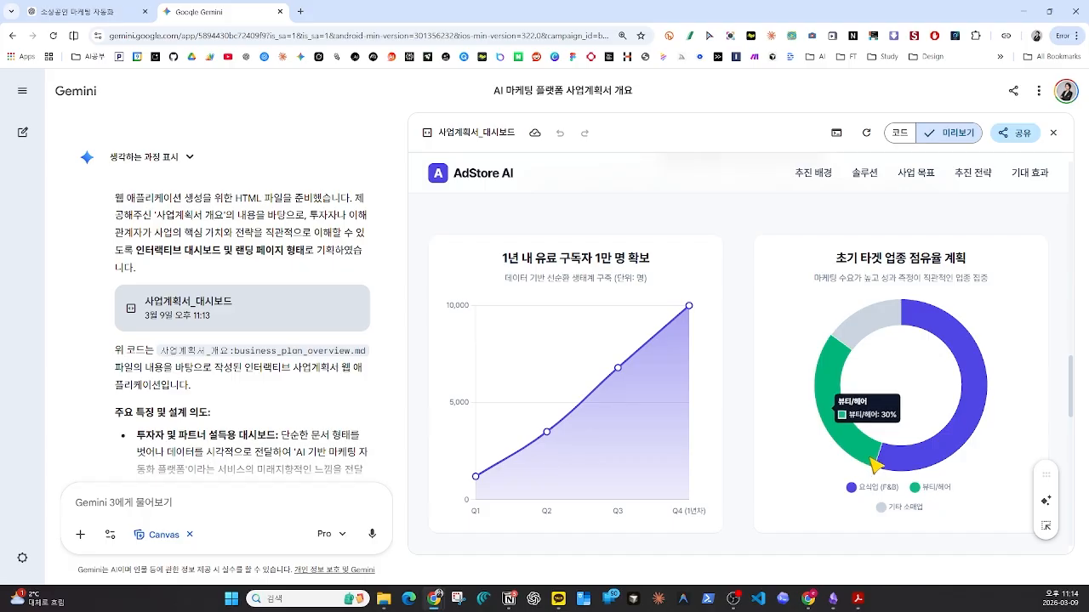
{"action": "mouse_move", "coordinate": [947, 462]}
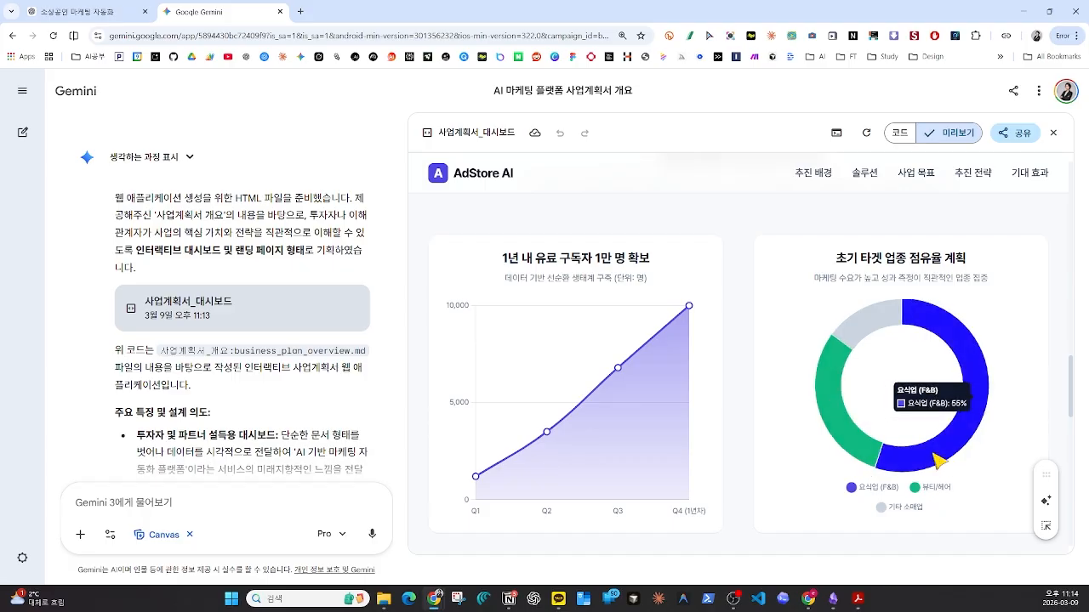
{"action": "scroll", "coordinate": [841, 442], "scroll_direction": "down", "scroll_amount": 1}
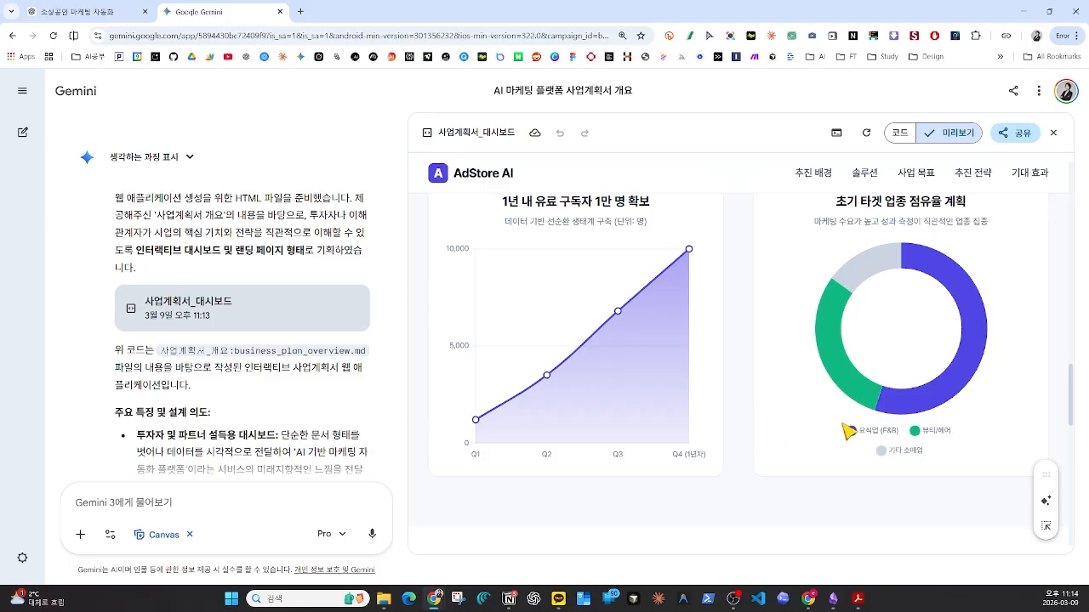
{"action": "scroll", "coordinate": [848, 431], "scroll_direction": "up", "scroll_amount": 3}
{"action": "scroll", "coordinate": [859, 422], "scroll_direction": "down", "scroll_amount": 3}
{"action": "mouse_move", "coordinate": [926, 263]}
Reopen the 사업계획서_개요 document from the earlier chat reply and show its content creation options
{"action": "scroll", "coordinate": [275, 330], "scroll_direction": "up", "scroll_amount": 3}
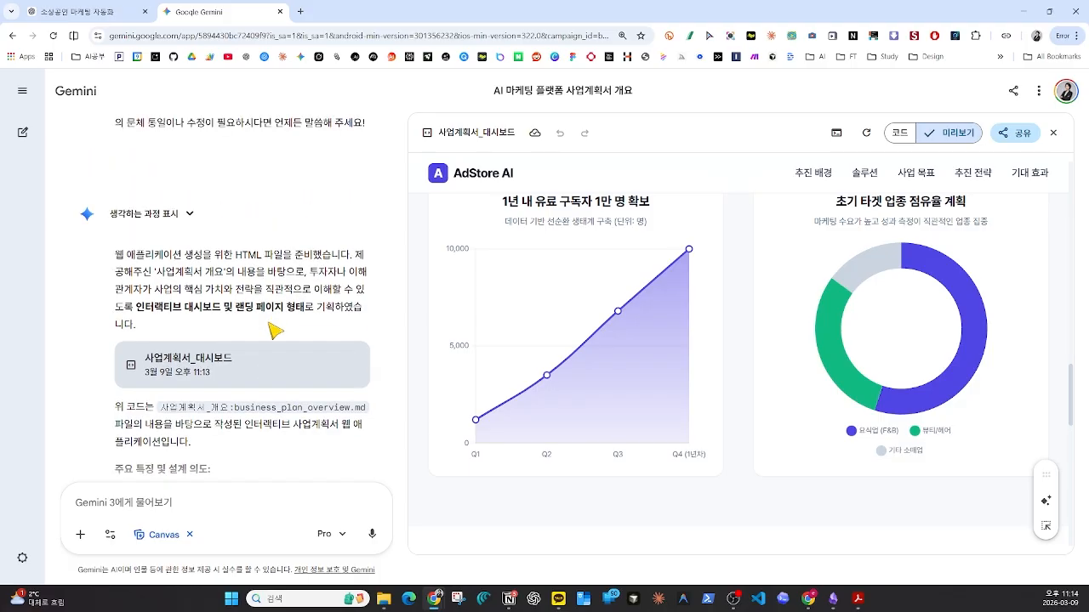
{"action": "scroll", "coordinate": [274, 332], "scroll_direction": "up", "scroll_amount": 2}
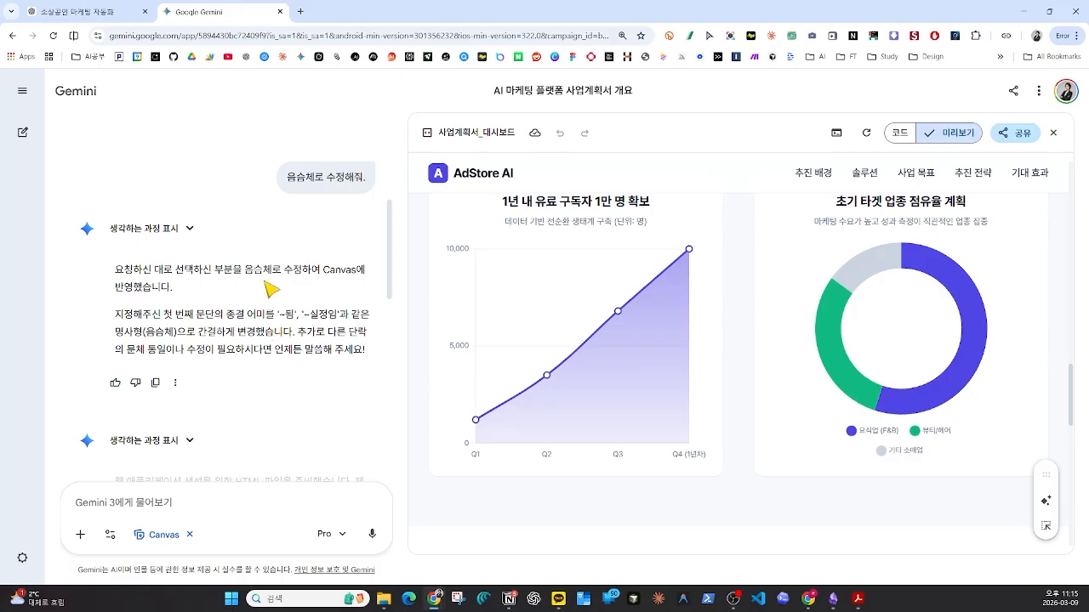
{"action": "scroll", "coordinate": [263, 336], "scroll_direction": "up", "scroll_amount": 3}
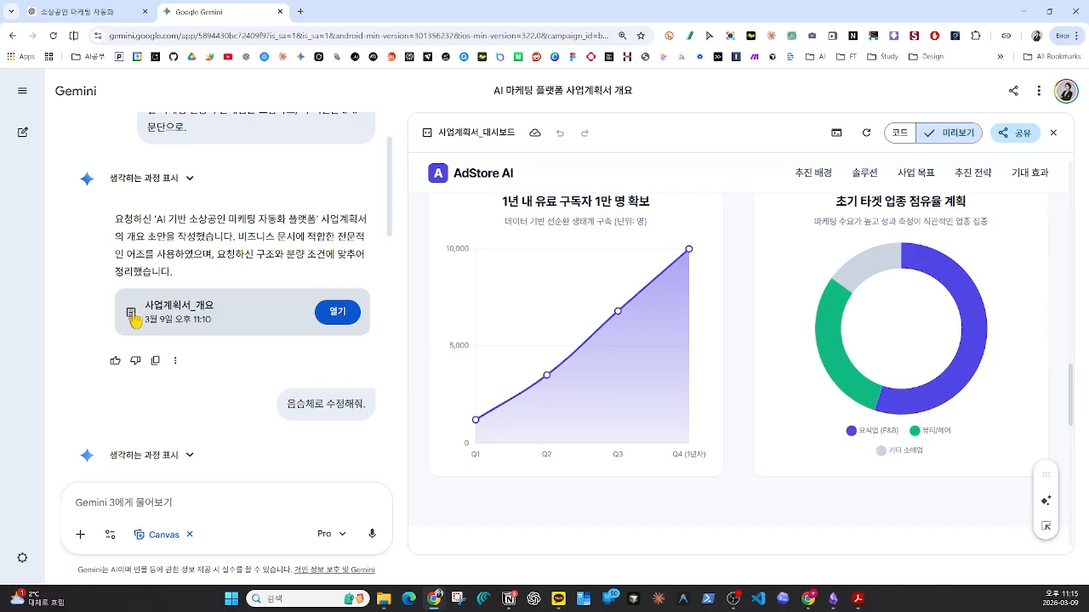
{"action": "left_click", "coordinate": [172, 317]}
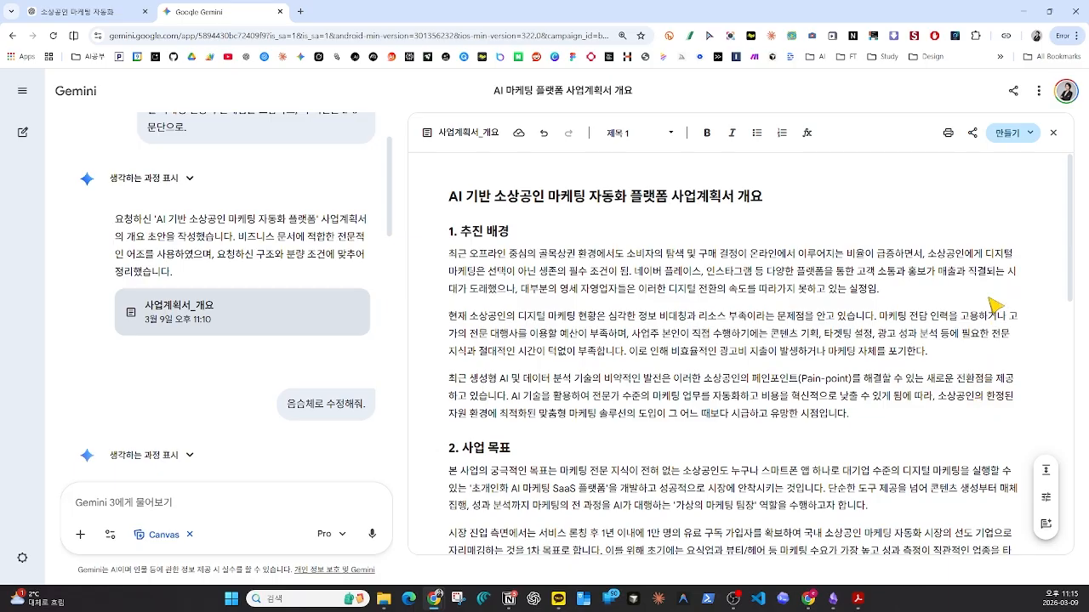
{"action": "left_click", "coordinate": [1011, 137]}
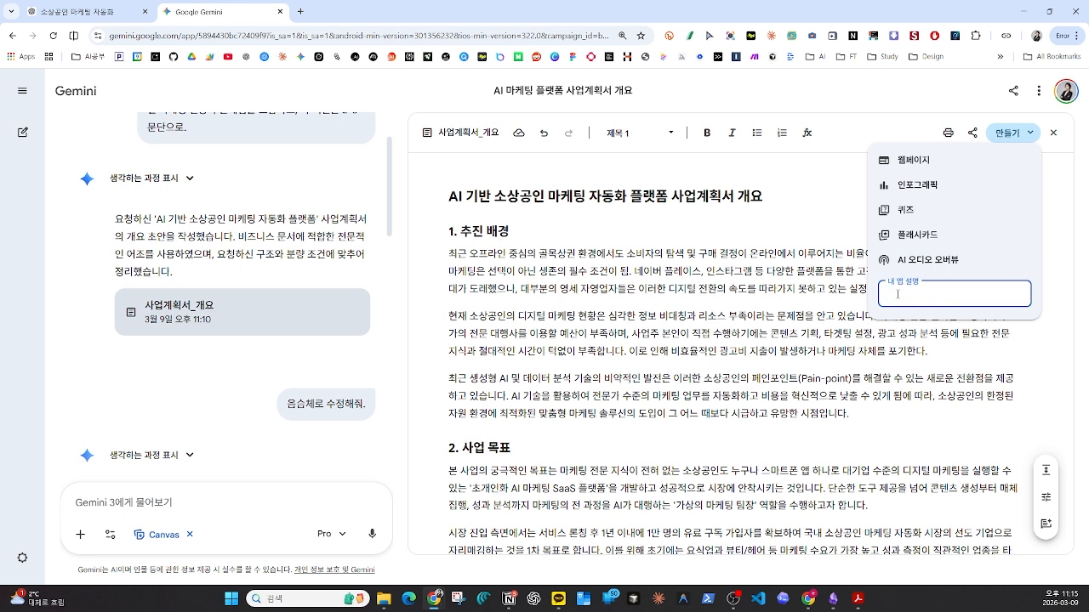
{"action": "type", "text": "통계수치가 다양한 차트를 반영해서"}
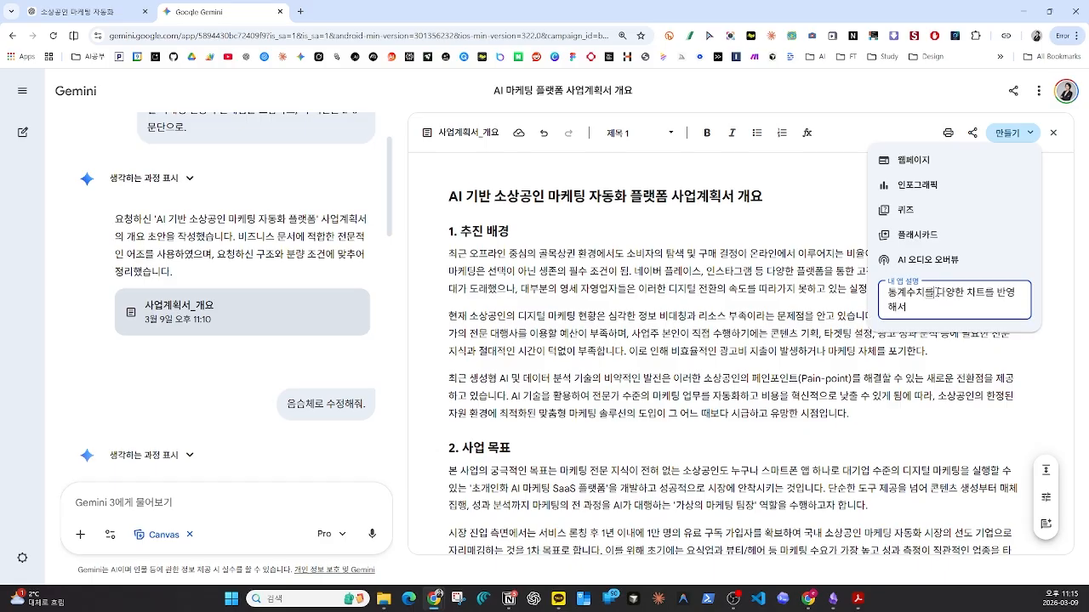
{"action": "key", "text": "BackSpace"}
{"action": "key", "text": "BackSpace"}
{"action": "key", "text": "BackSpace"}
{"action": "key", "text": "BackSpace"}
{"action": "key", "text": "BackSpace"}
{"action": "key", "text": "BackSpace"}
{"action": "key", "text": "BackSpace"}
{"action": "key", "text": "BackSpace"}
{"action": "key", "text": "BackSpace"}
{"action": "key", "text": "BackSpace"}
{"action": "key", "text": "BackSpace"}
{"action": "key", "text": "BackSpace"}
{"action": "key", "text": "BackSpace"}
{"action": "key", "text": "BackSpace"}
{"action": "key", "text": "BackSpace"}
{"action": "key", "text": "BackSpace"}
{"action": "key", "text": "BackSpace"}
{"action": "key", "text": "BackSpace"}
{"action": "key", "text": "BackSpace"}
Describe the app as "통계 수치를 다양한 차트를 사용해 반영해줘. 핵심 내용만 보이도록 텍스트를 최소화 하고, 시각화 자료 위주로 생성" and create an 인포그래픽
{"action": "type", "text": "통계 수"}
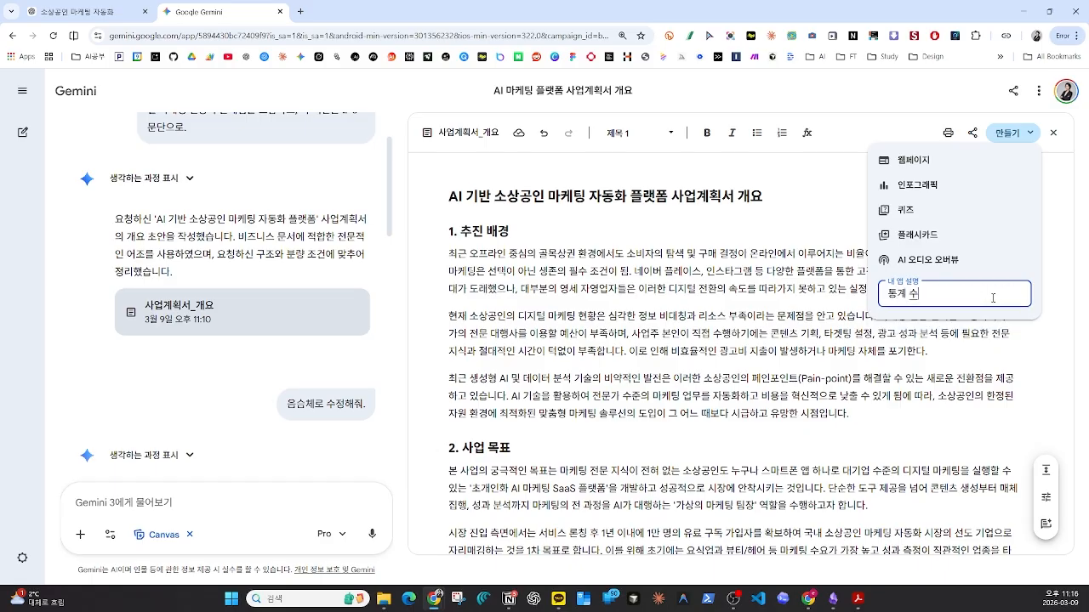
{"action": "type", "text": "치를 다양한 차트를 활용해 반영해줘. 핵심 내용"}
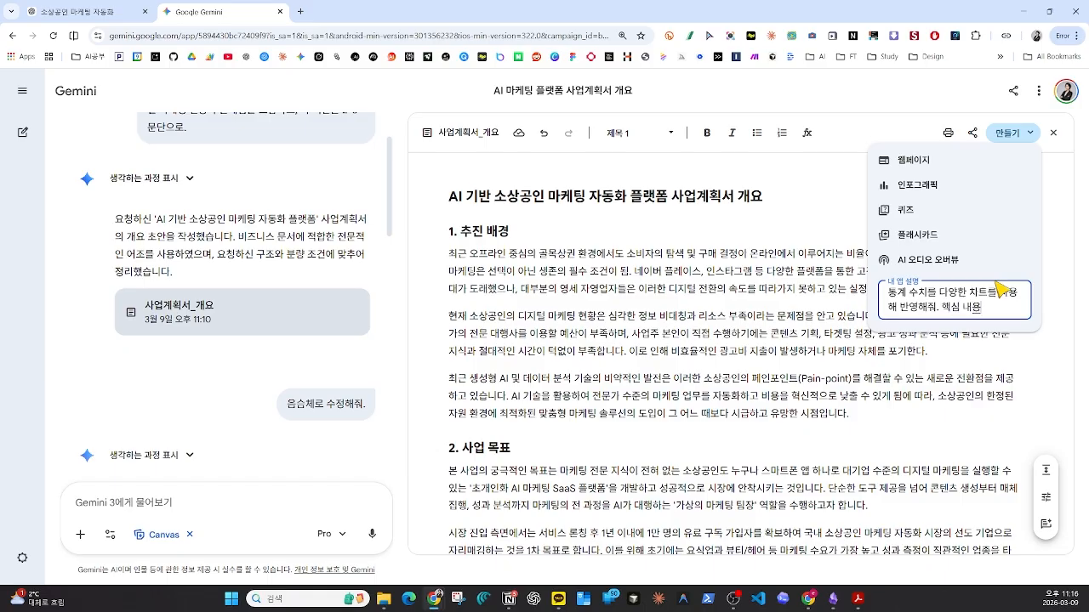
{"action": "type", "text": "만 보이도록 텍스트를 최소화 하고, 시각화 자료 위주로 생성"}
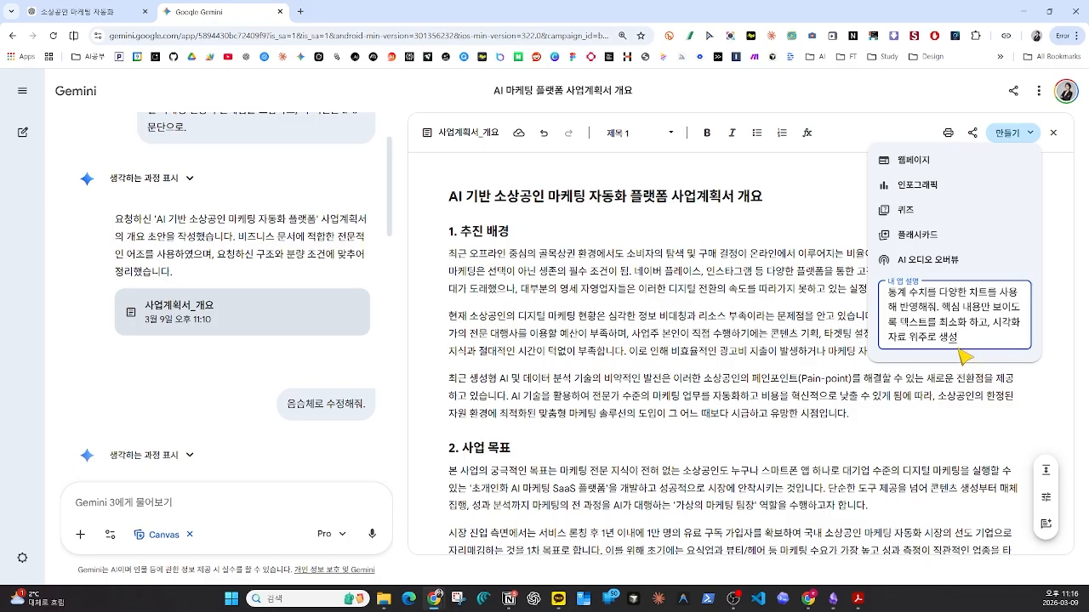
{"action": "left_click", "coordinate": [915, 189]}
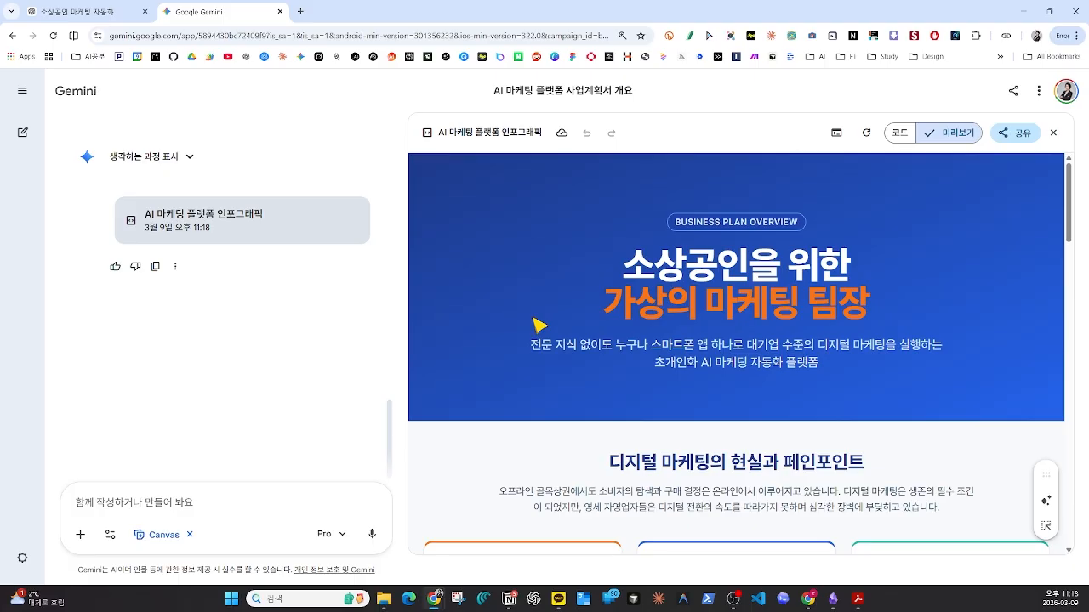
Review the generated infographic's pain point cards, 사업 목표 및 타겟 시장 charts and 원스톱 마케팅 자동화 프로세스 section
{"action": "scroll", "coordinate": [554, 313], "scroll_direction": "down", "scroll_amount": 2}
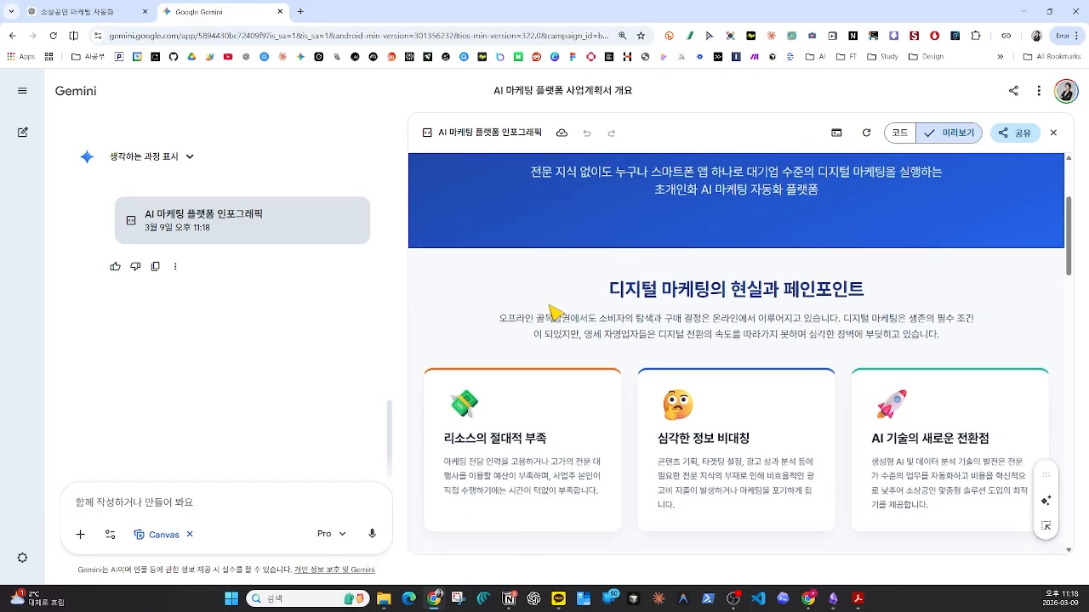
{"action": "scroll", "coordinate": [555, 313], "scroll_direction": "down", "scroll_amount": 5}
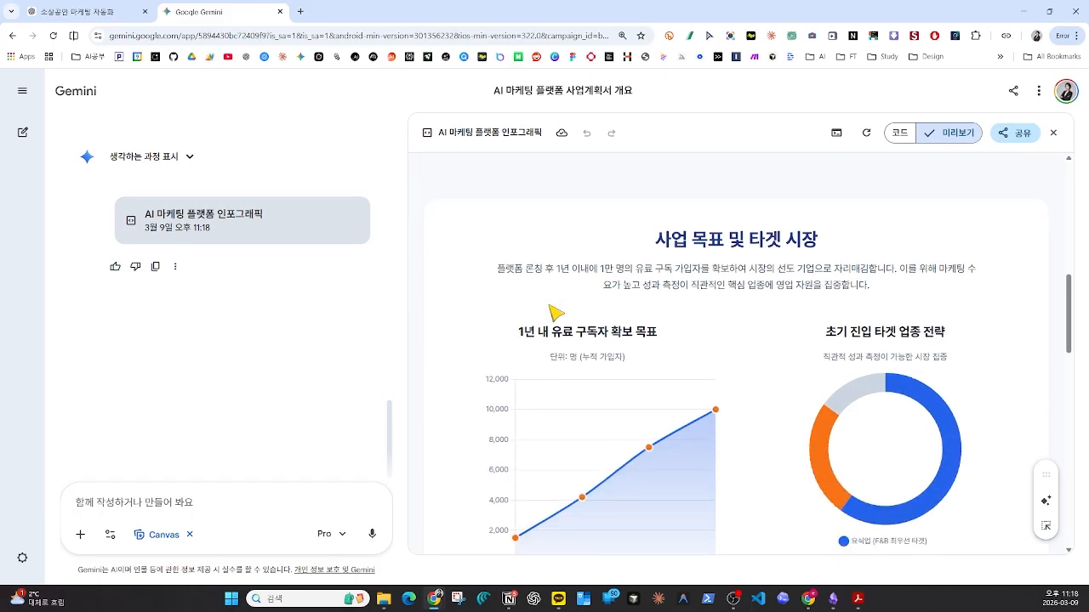
{"action": "scroll", "coordinate": [554, 313], "scroll_direction": "down", "scroll_amount": 1}
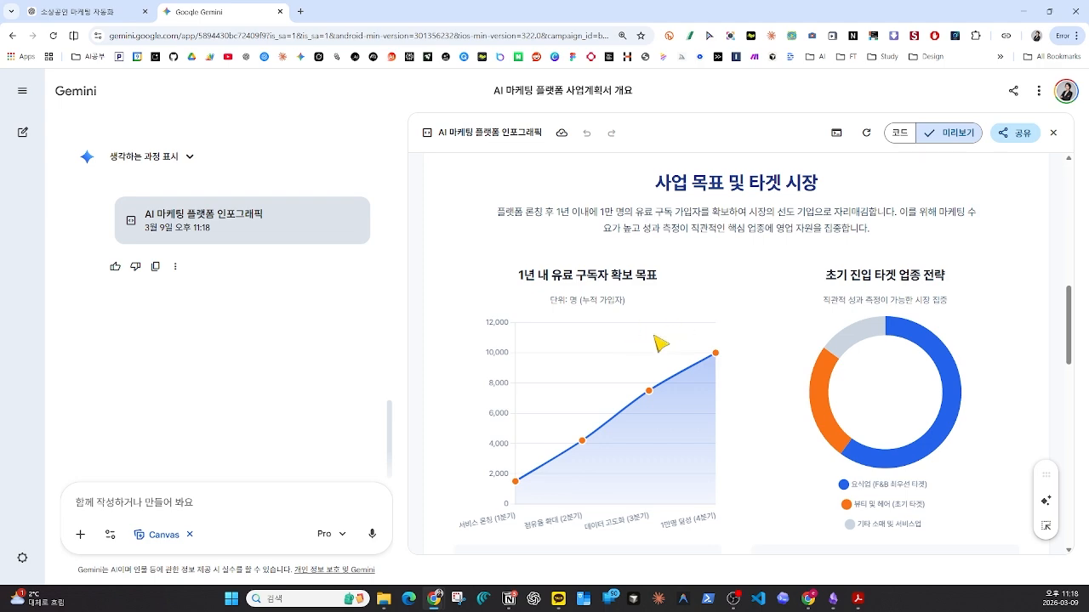
{"action": "scroll", "coordinate": [660, 347], "scroll_direction": "down", "scroll_amount": 1}
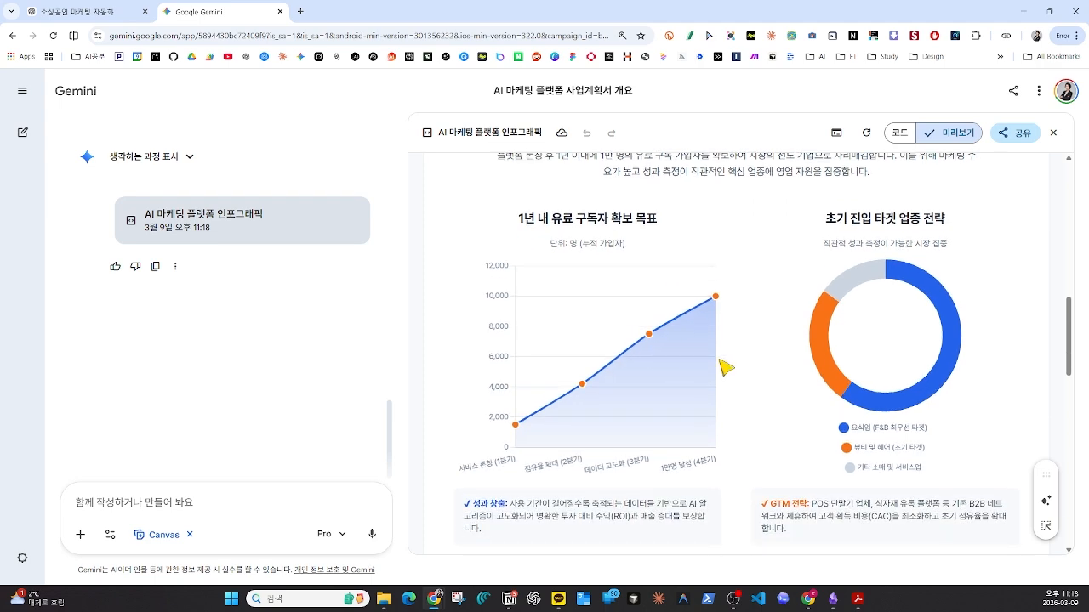
{"action": "scroll", "coordinate": [713, 374], "scroll_direction": "down", "scroll_amount": 2}
{"action": "scroll", "coordinate": [727, 368], "scroll_direction": "down", "scroll_amount": 4}
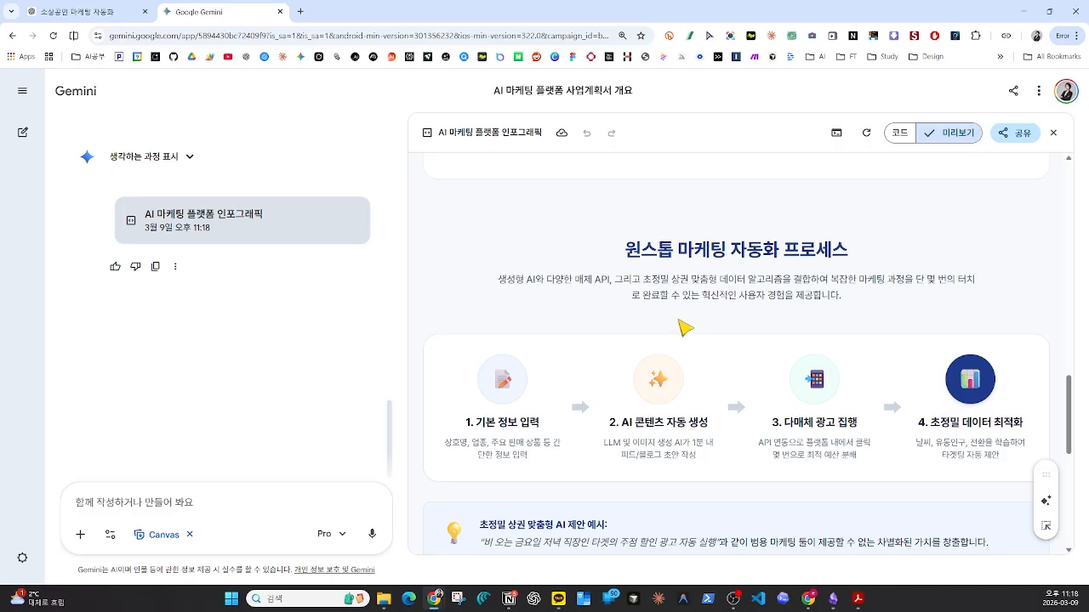
Review the infographic's 초정밀 상권 맞춤형 AI 제안 예시 note and the three 다각적 기대 효과 cards
{"action": "scroll", "coordinate": [753, 356], "scroll_direction": "down", "scroll_amount": 1}
{"action": "scroll", "coordinate": [730, 351], "scroll_direction": "down", "scroll_amount": 5}
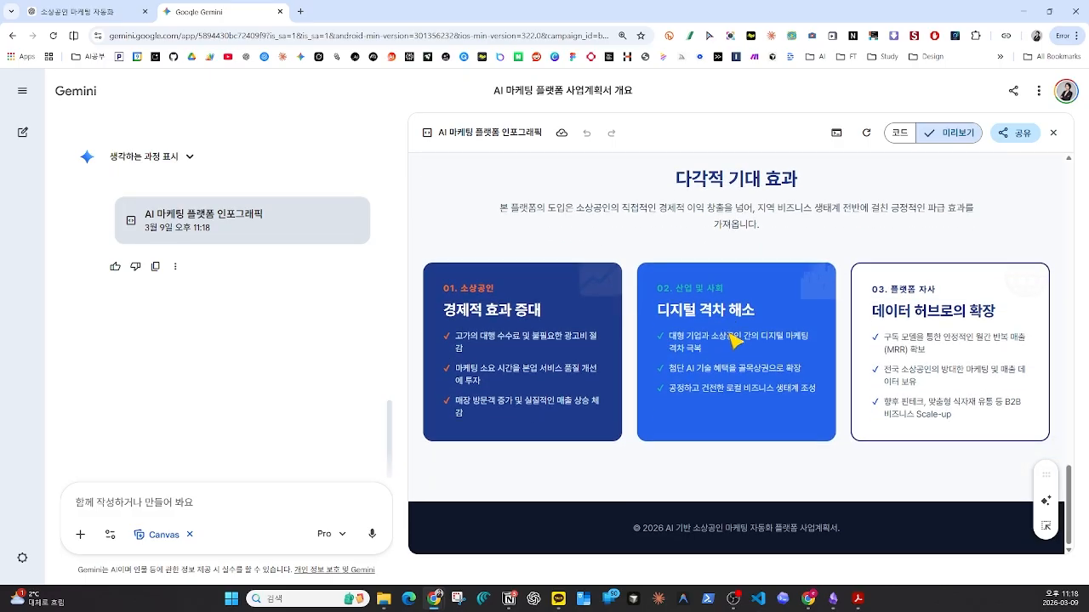
{"action": "scroll", "coordinate": [738, 342], "scroll_direction": "up", "scroll_amount": 1}
{"action": "scroll", "coordinate": [743, 341], "scroll_direction": "up", "scroll_amount": 4}
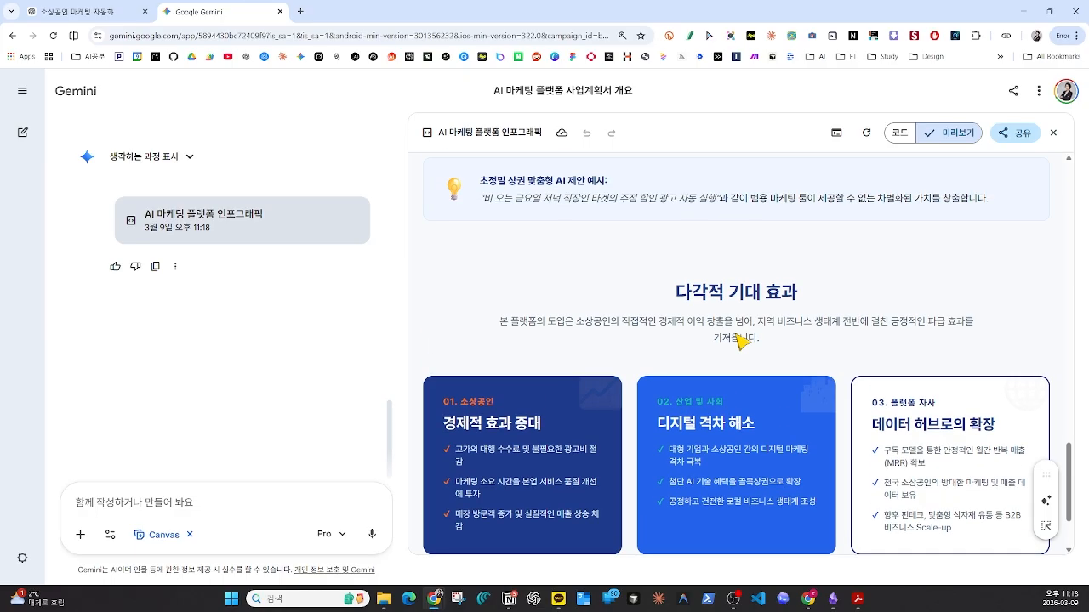
{"action": "scroll", "coordinate": [738, 348], "scroll_direction": "up", "scroll_amount": 3}
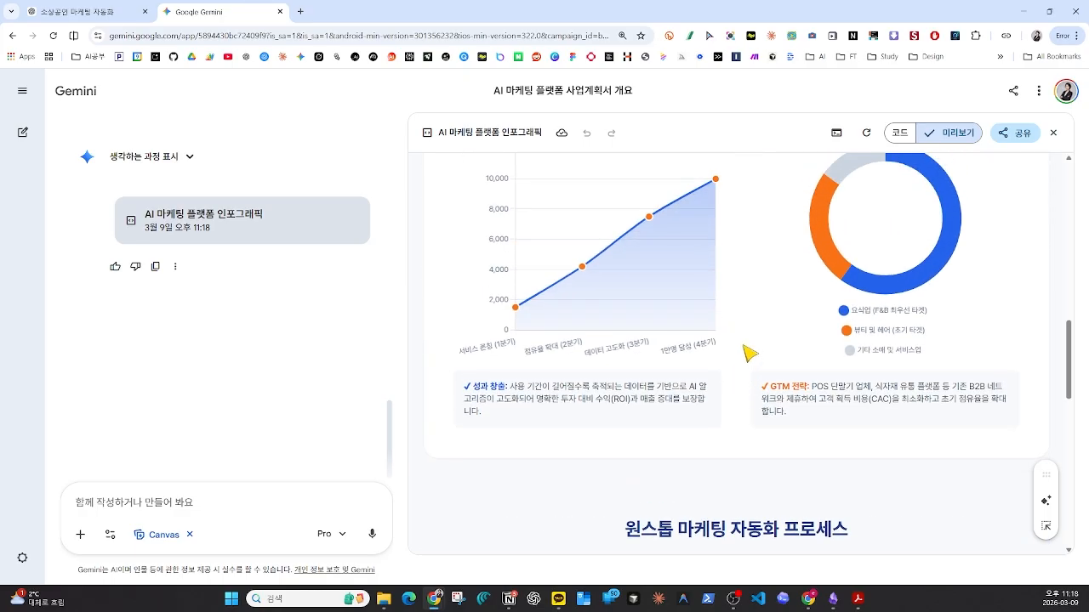
Examine the data points of the infographic's 1년 내 유료 구독자 확보 목표 chart and the segments of its 초기 진입 타겟 업종 전략 chart
{"action": "scroll", "coordinate": [742, 350], "scroll_direction": "up", "scroll_amount": 1}
{"action": "mouse_move", "coordinate": [585, 325]}
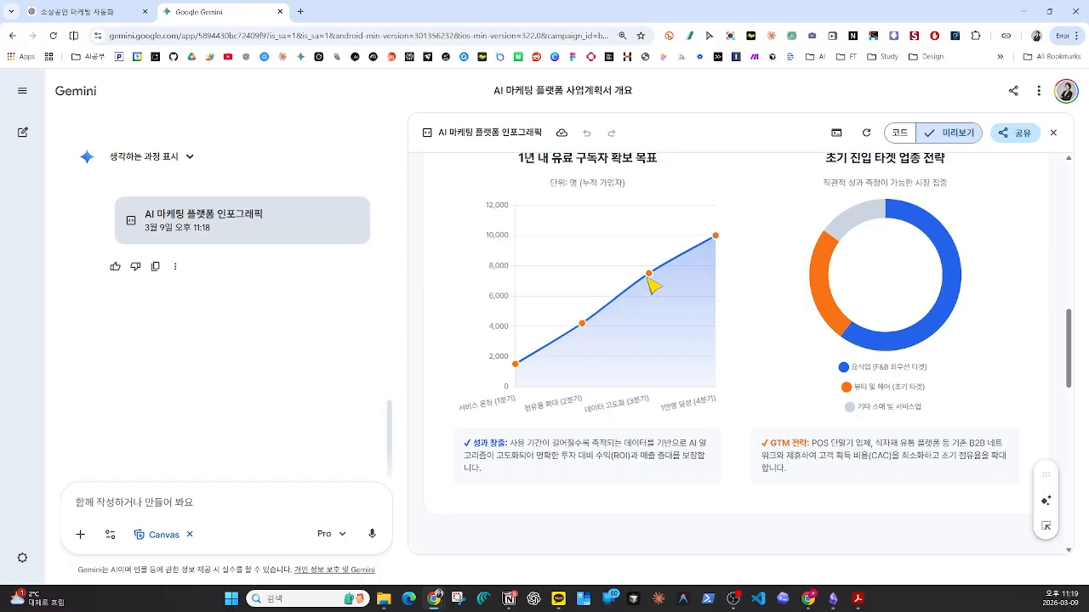
{"action": "mouse_move", "coordinate": [722, 243]}
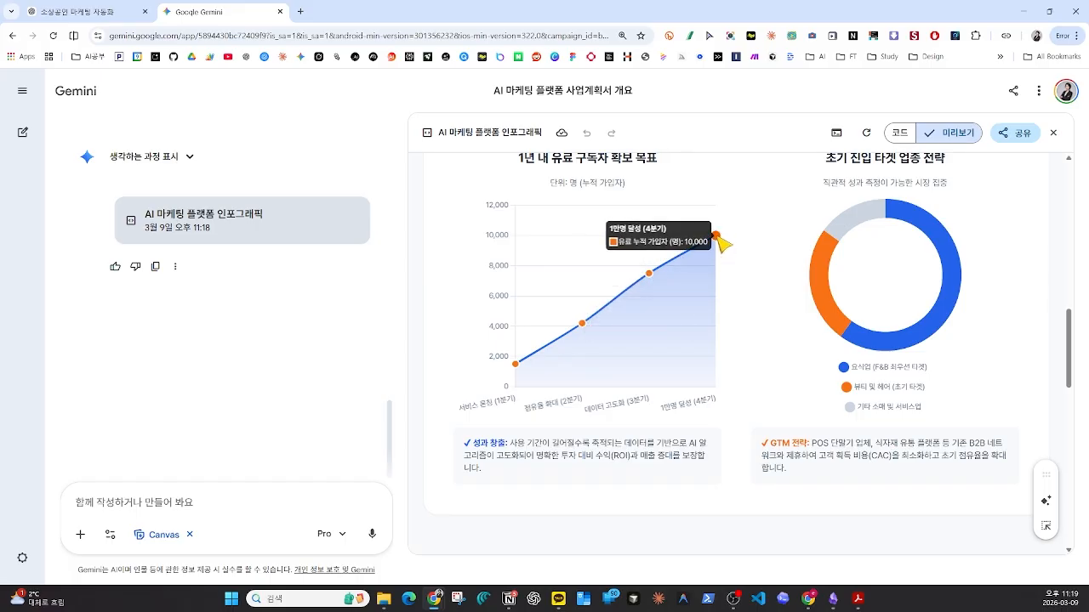
{"action": "mouse_move", "coordinate": [520, 371]}
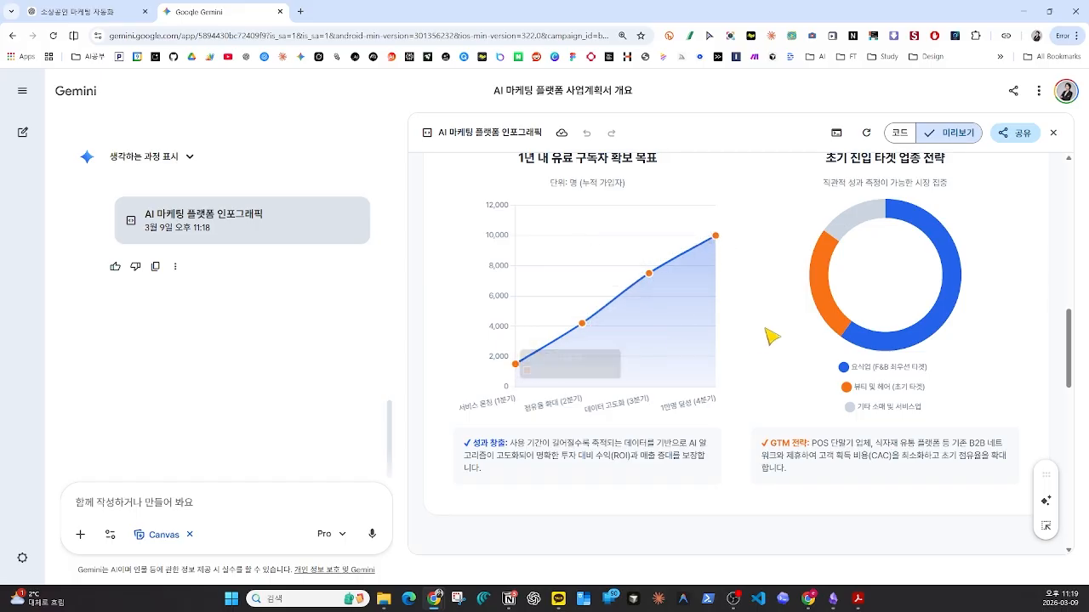
{"action": "mouse_move", "coordinate": [944, 295]}
{"action": "scroll", "coordinate": [944, 295], "scroll_direction": "up", "scroll_amount": 1}
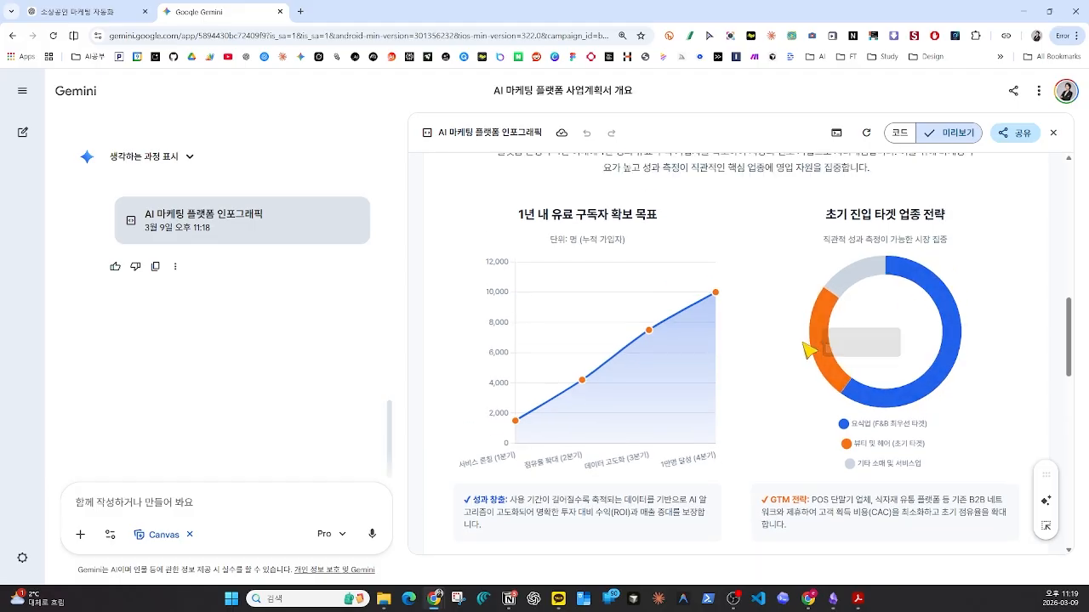
Review the infographic's title banner and the 디지털 마케팅의 현실과 페인포인트 cards
{"action": "scroll", "coordinate": [812, 340], "scroll_direction": "up", "scroll_amount": 3}
{"action": "scroll", "coordinate": [812, 348], "scroll_direction": "up", "scroll_amount": 2}
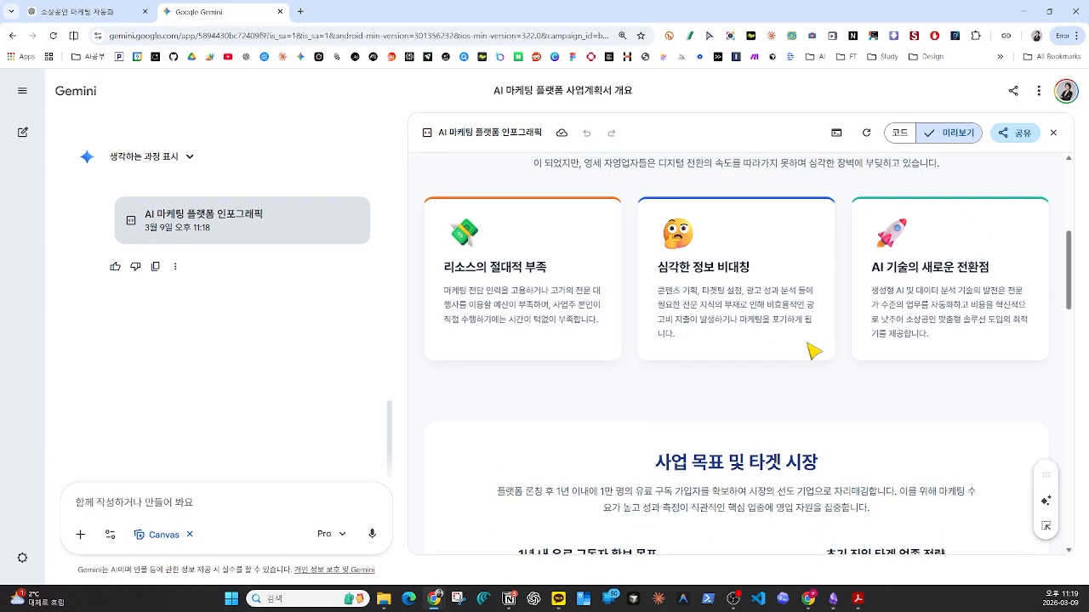
{"action": "scroll", "coordinate": [812, 349], "scroll_direction": "up", "scroll_amount": 1}
{"action": "scroll", "coordinate": [810, 348], "scroll_direction": "up", "scroll_amount": 1}
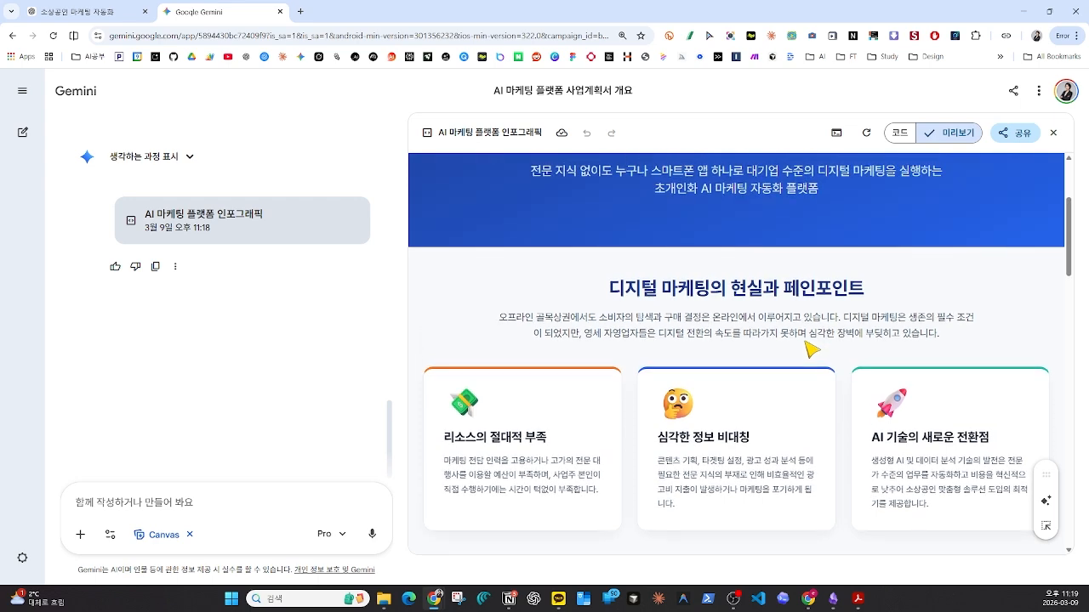
{"action": "scroll", "coordinate": [794, 347], "scroll_direction": "up", "scroll_amount": 2}
{"action": "scroll", "coordinate": [793, 346], "scroll_direction": "up", "scroll_amount": 1}
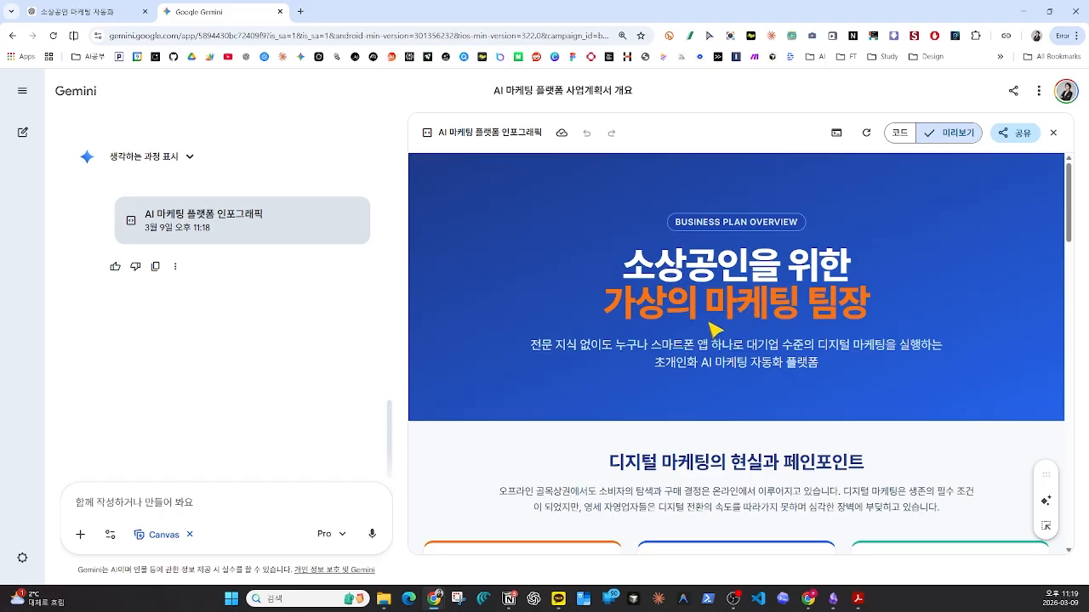
{"action": "scroll", "coordinate": [702, 380], "scroll_direction": "down", "scroll_amount": 3}
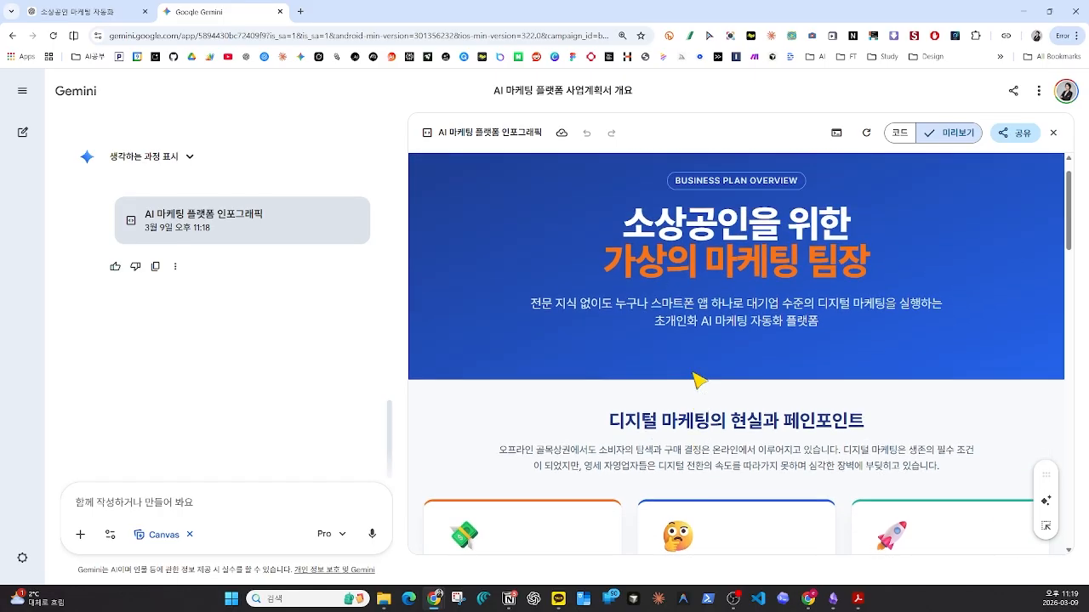
{"action": "scroll", "coordinate": [693, 380], "scroll_direction": "down", "scroll_amount": 3}
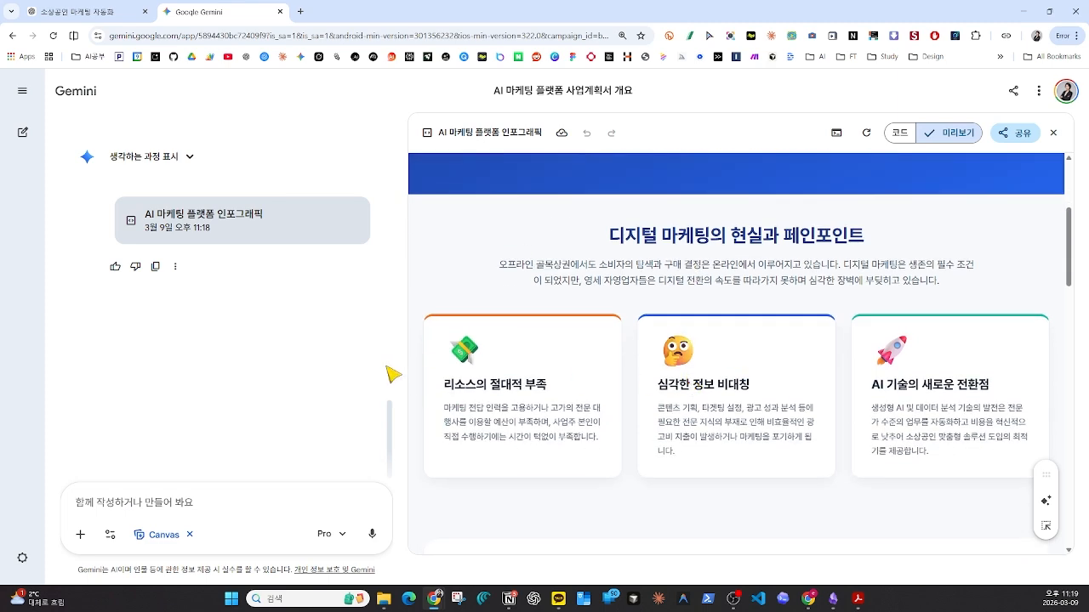
Reopen the 사업계획서_대시보드 web page from the earlier chat reply and review its sections through 플랫폼 도입의 기대 효과
{"action": "scroll", "coordinate": [306, 370], "scroll_direction": "up", "scroll_amount": 5}
{"action": "scroll", "coordinate": [302, 366], "scroll_direction": "up", "scroll_amount": 10}
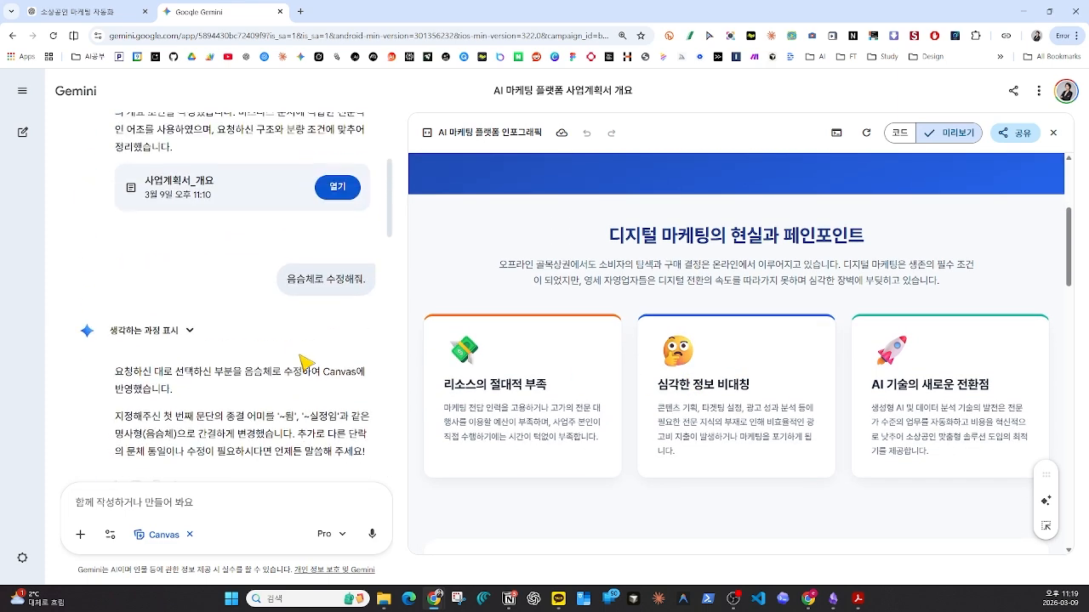
{"action": "scroll", "coordinate": [280, 380], "scroll_direction": "down", "scroll_amount": 10}
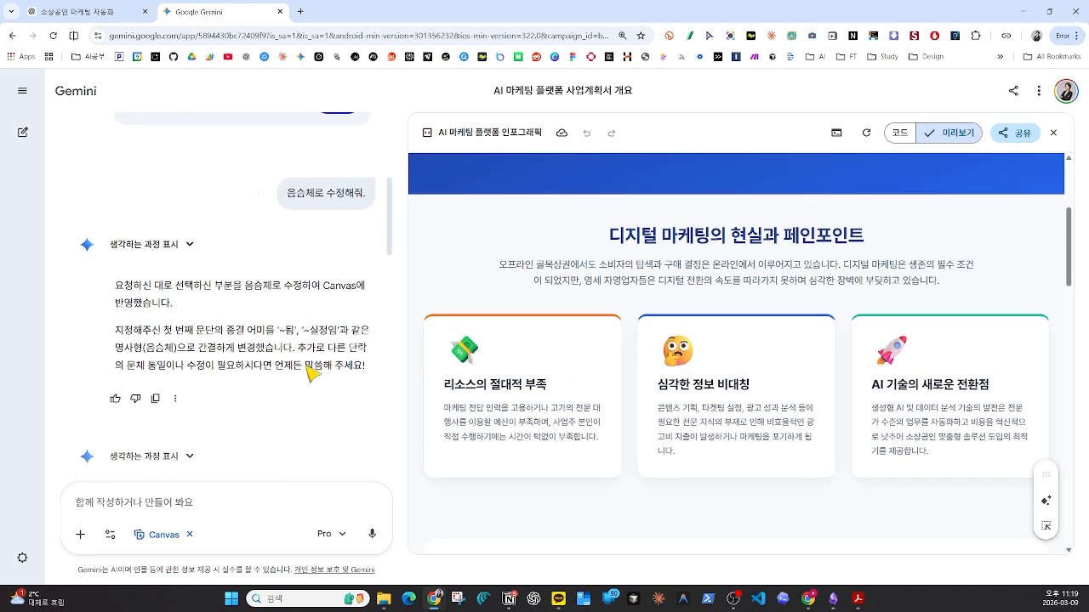
{"action": "left_click", "coordinate": [331, 383]}
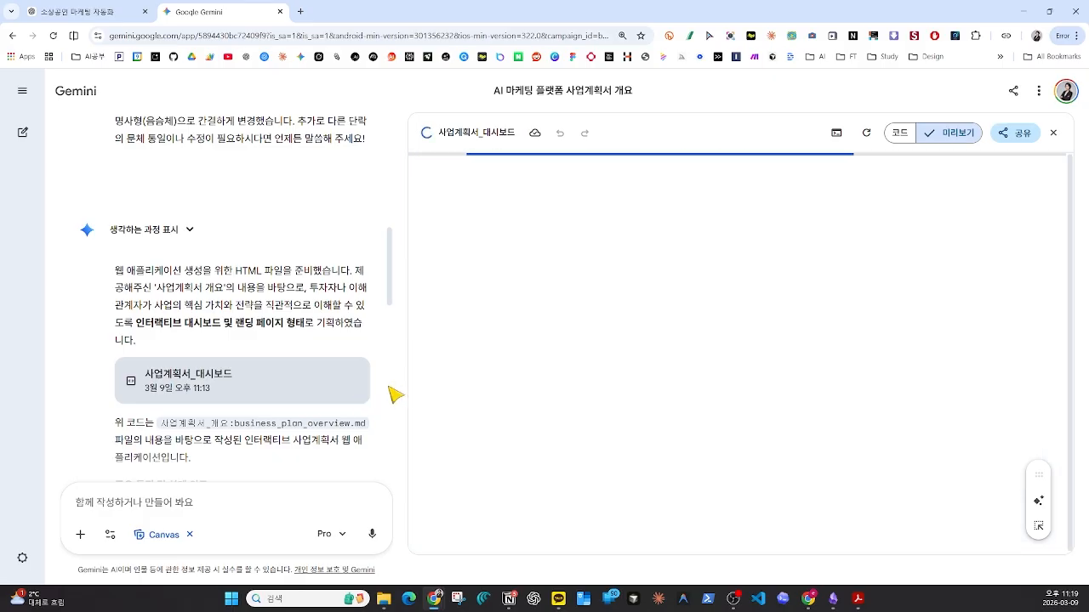
{"action": "scroll", "coordinate": [557, 392], "scroll_direction": "down", "scroll_amount": 15}
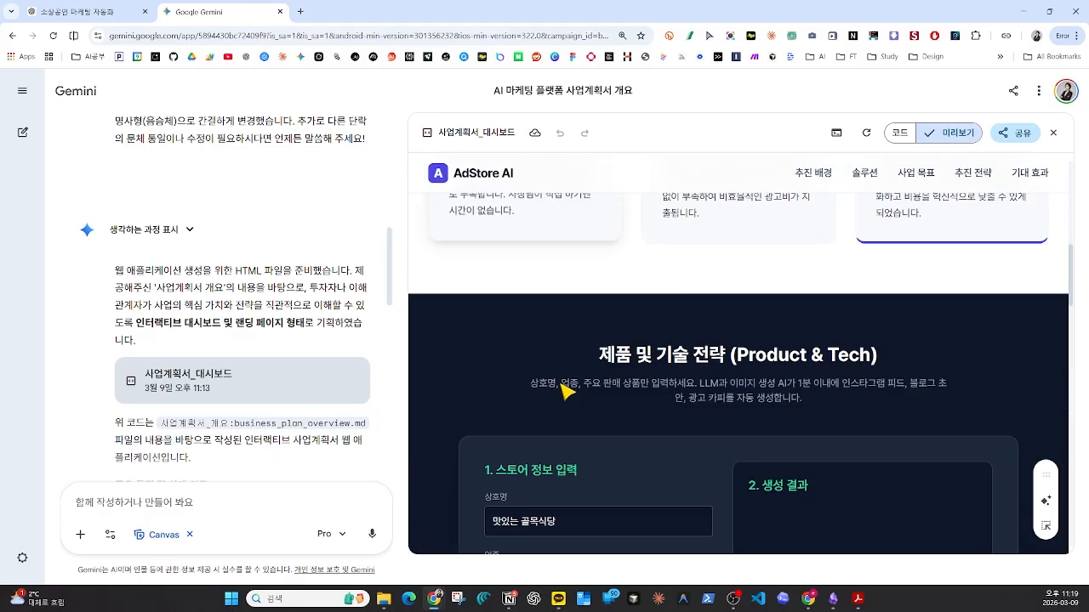
{"action": "scroll", "coordinate": [565, 391], "scroll_direction": "down", "scroll_amount": 12}
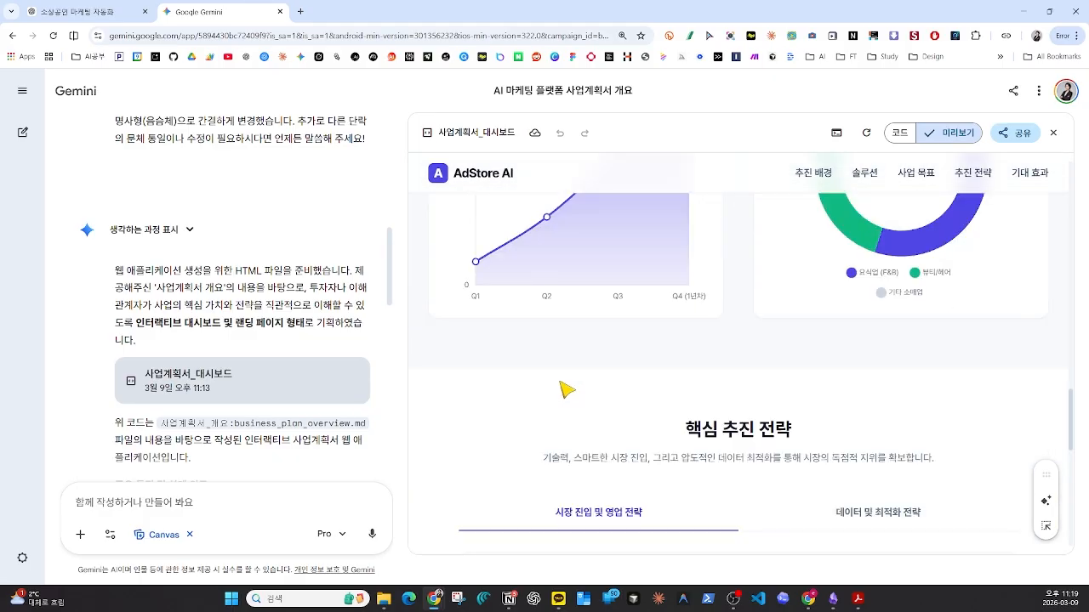
{"action": "scroll", "coordinate": [566, 389], "scroll_direction": "down", "scroll_amount": 5}
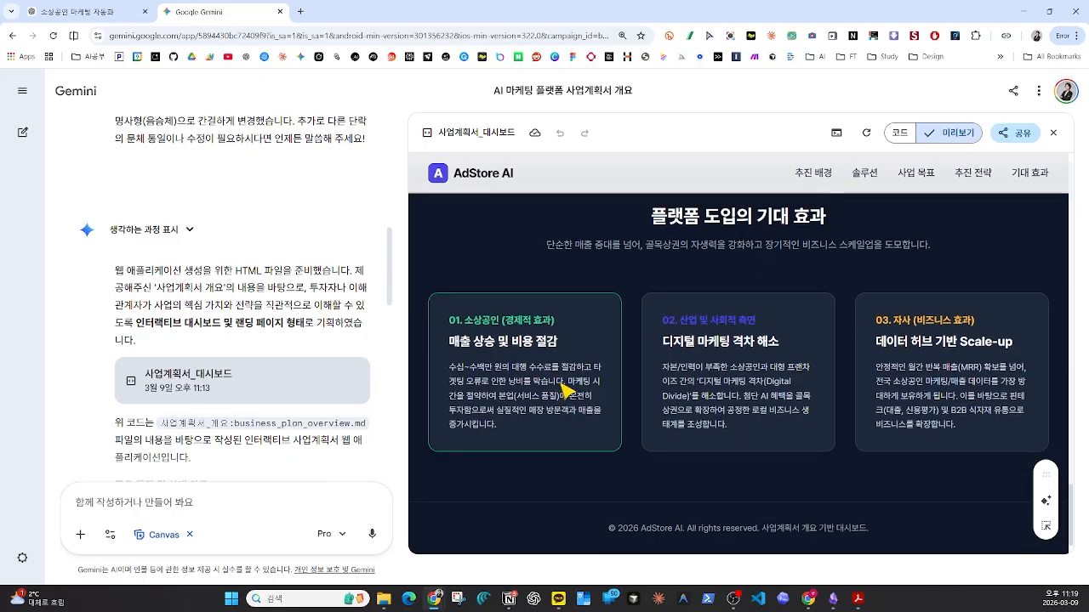
{"action": "scroll", "coordinate": [563, 384], "scroll_direction": "up", "scroll_amount": 5}
{"action": "scroll", "coordinate": [573, 383], "scroll_direction": "down", "scroll_amount": 5}
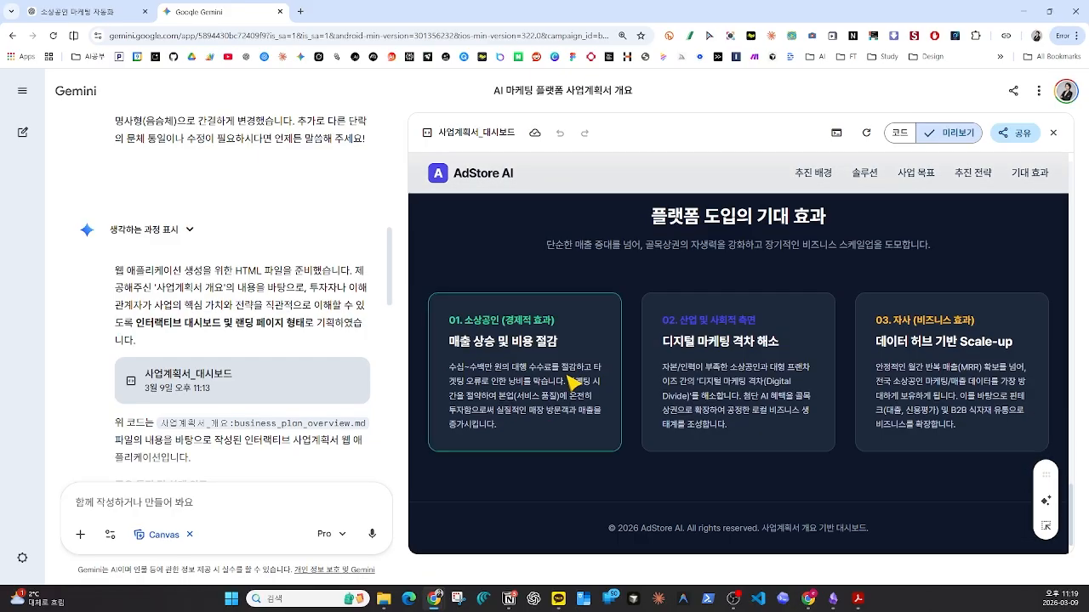
Run the dashboard's 원터치 AI 마케팅 생성 demo with the prefilled 맛있는 골목식당 store information
{"action": "scroll", "coordinate": [567, 383], "scroll_direction": "up", "scroll_amount": 15}
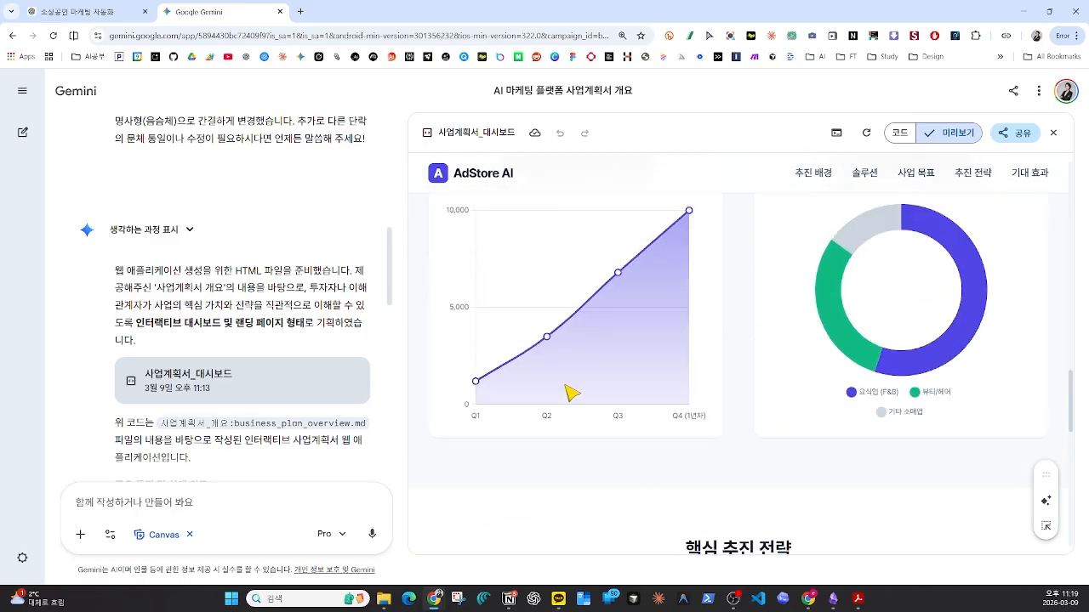
{"action": "scroll", "coordinate": [572, 392], "scroll_direction": "up", "scroll_amount": 7}
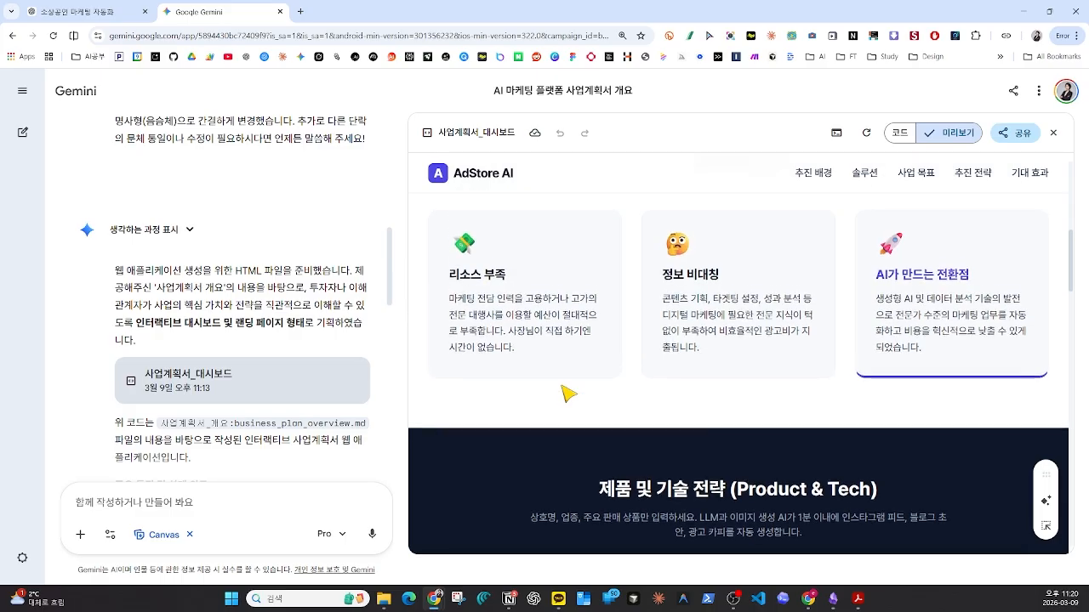
{"action": "scroll", "coordinate": [570, 395], "scroll_direction": "down", "scroll_amount": 2}
{"action": "scroll", "coordinate": [570, 395], "scroll_direction": "down", "scroll_amount": 3}
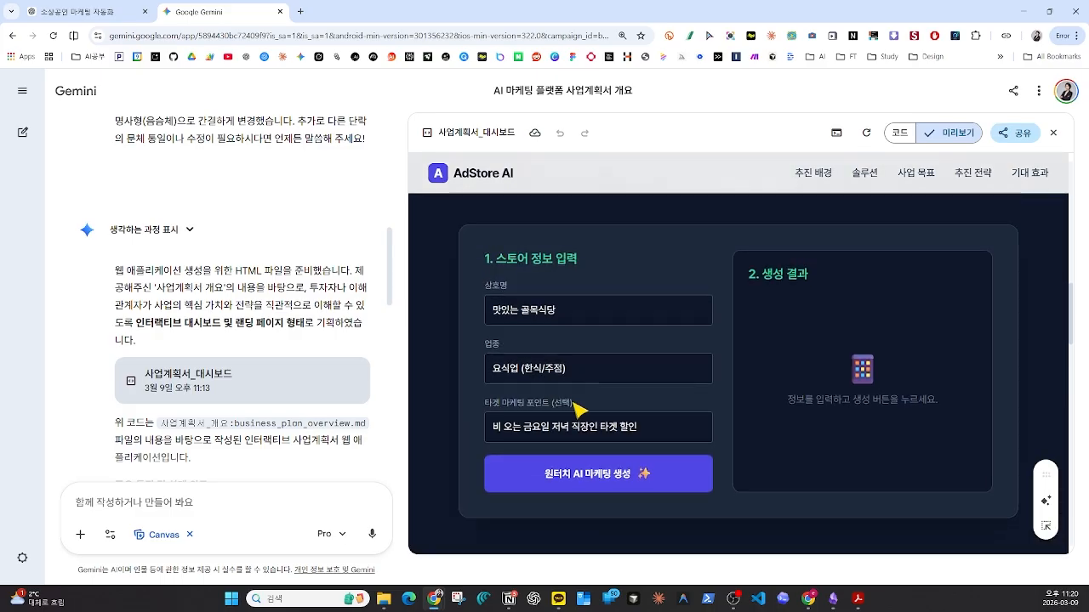
{"action": "left_click", "coordinate": [640, 472]}
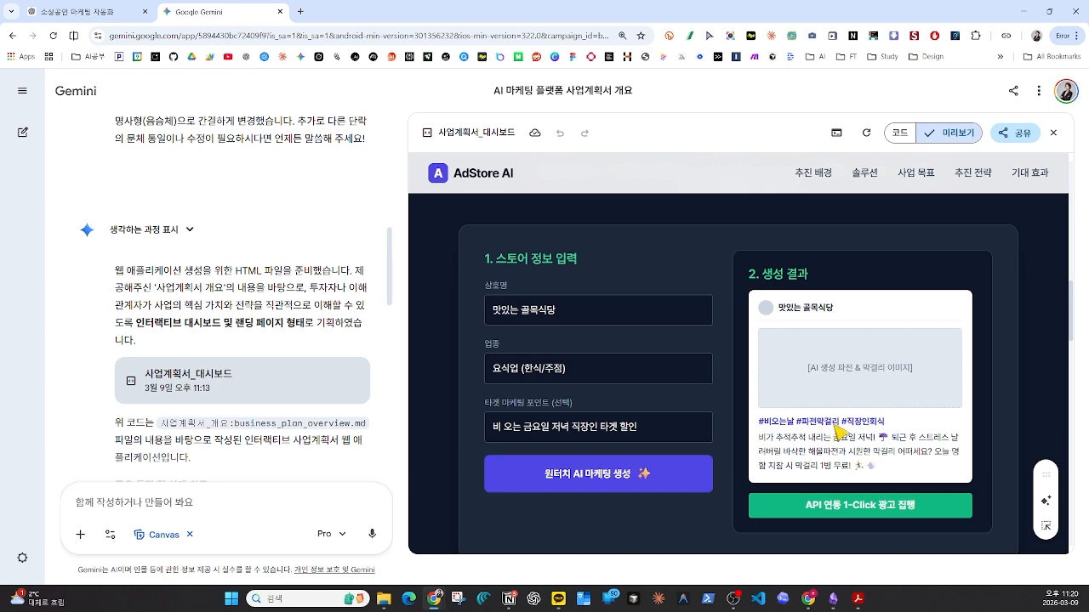
Review the dashboard's 제품 및 기술 전략 (Product & Tech) section with the generated sample and the problem cards above it
{"action": "scroll", "coordinate": [606, 327], "scroll_direction": "up", "scroll_amount": 1}
{"action": "scroll", "coordinate": [606, 326], "scroll_direction": "up", "scroll_amount": 2}
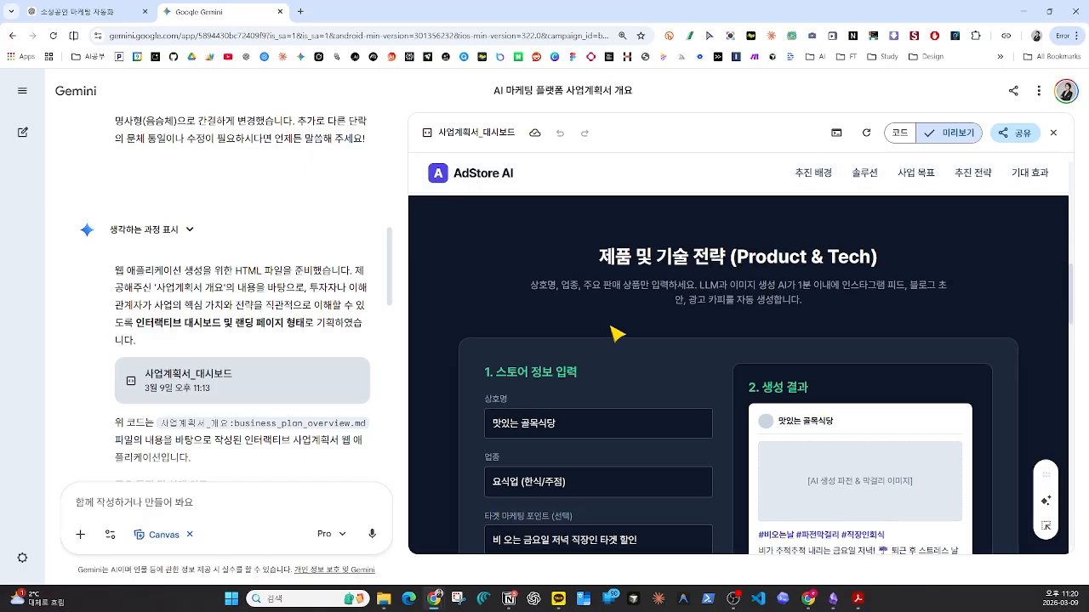
{"action": "scroll", "coordinate": [714, 310], "scroll_direction": "down", "scroll_amount": 3}
{"action": "scroll", "coordinate": [689, 306], "scroll_direction": "up", "scroll_amount": 5}
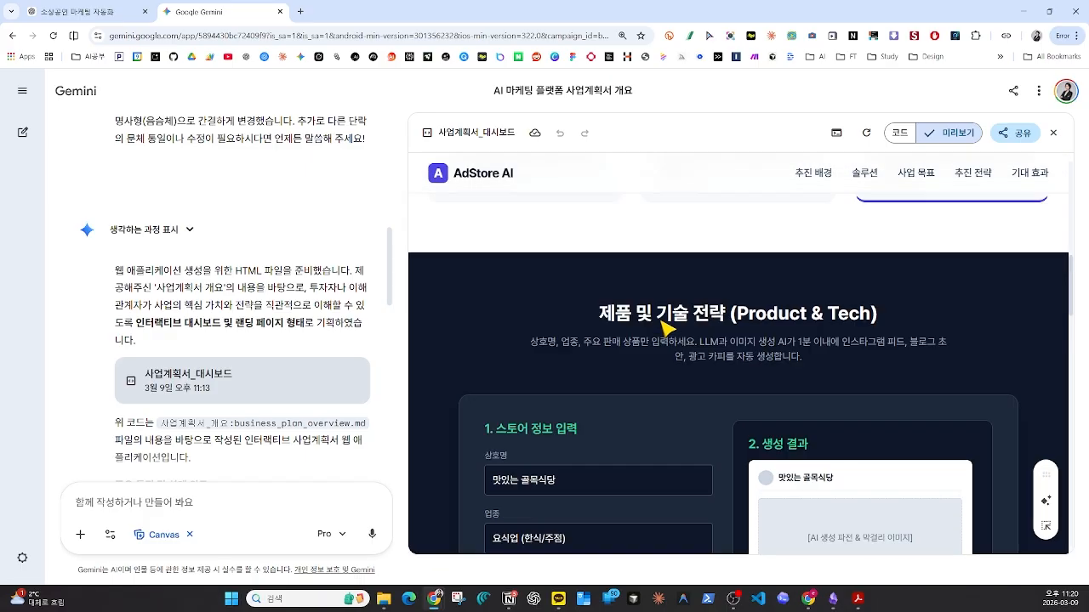
{"action": "scroll", "coordinate": [600, 342], "scroll_direction": "down", "scroll_amount": 4}
{"action": "scroll", "coordinate": [600, 342], "scroll_direction": "down", "scroll_amount": 3}
{"action": "scroll", "coordinate": [590, 345], "scroll_direction": "up", "scroll_amount": 3}
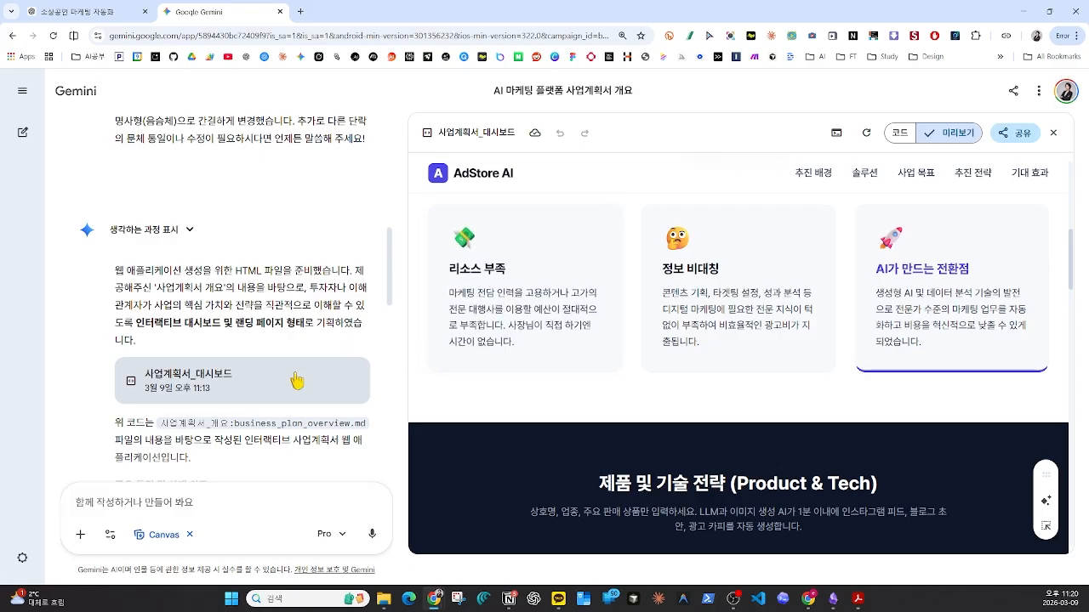
Reopen the 사업계획서_개요 document from the chat for comparison and return to the 사업계획서_대시보드 web page
{"action": "scroll", "coordinate": [276, 349], "scroll_direction": "up", "scroll_amount": 5}
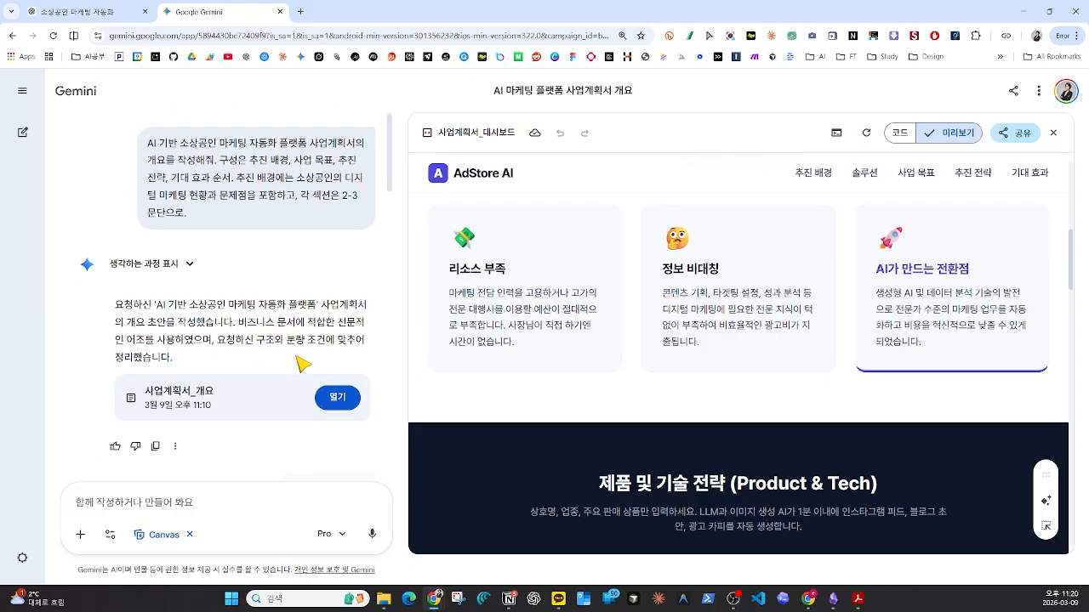
{"action": "left_click", "coordinate": [332, 399]}
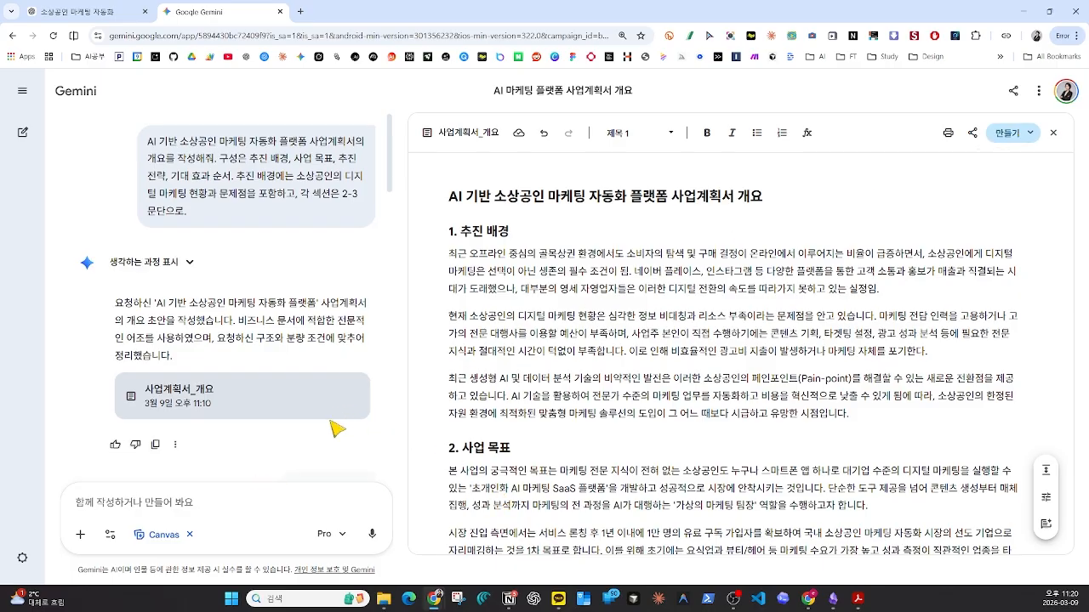
{"action": "scroll", "coordinate": [289, 340], "scroll_direction": "down", "scroll_amount": 5}
{"action": "left_click", "coordinate": [292, 280]}
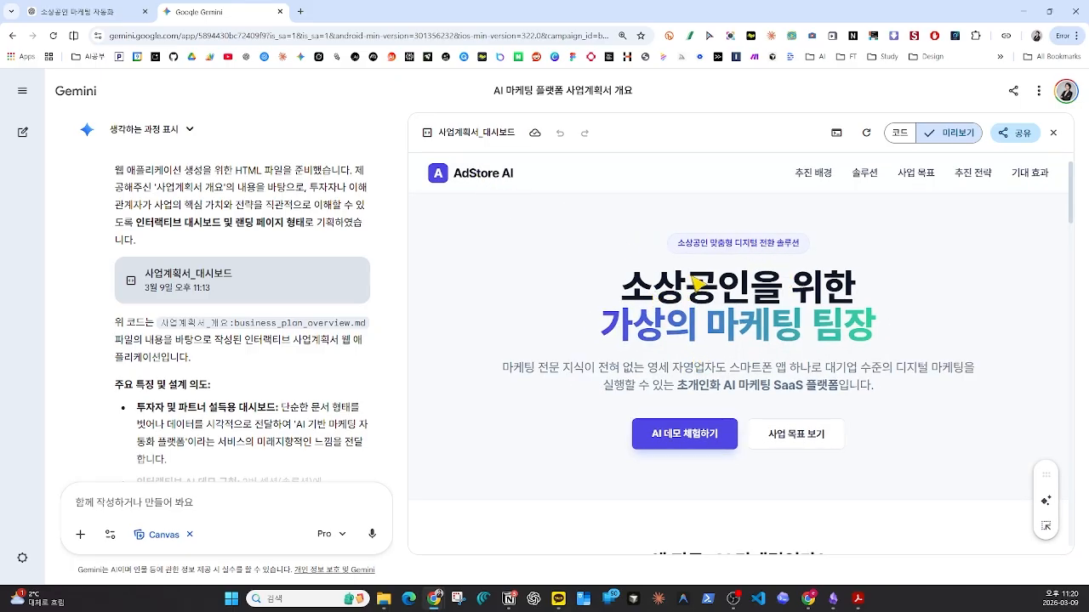
Inspect the 사업계획서_대시보드 page's HTML code, including its title line, and return to the preview
{"action": "left_click", "coordinate": [897, 134]}
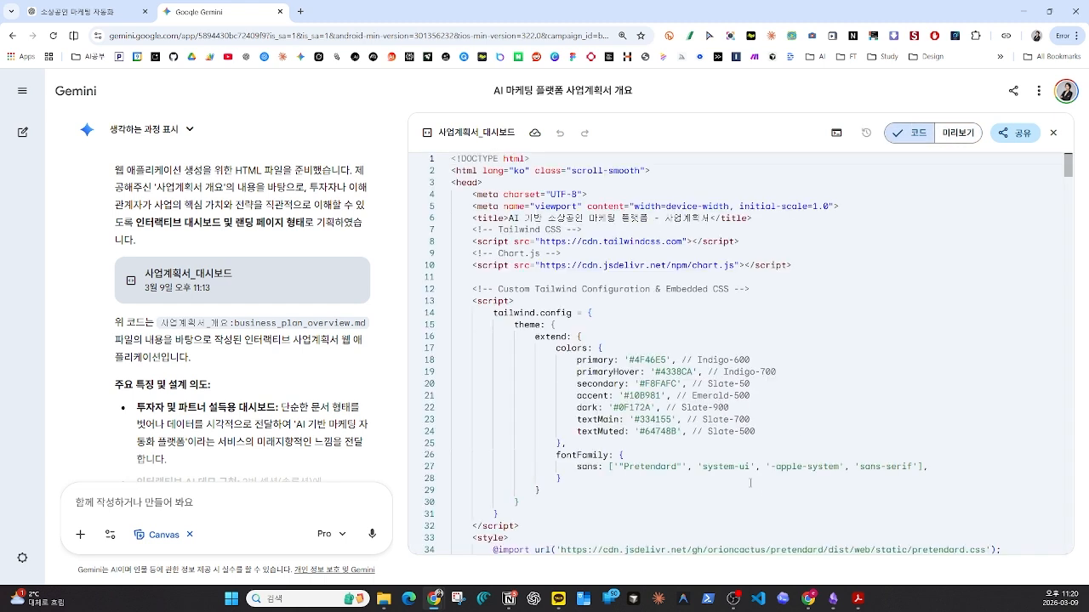
{"action": "left_click_drag", "start_coordinate": [524, 219], "coordinate": [650, 218]}
{"action": "left_click", "coordinate": [711, 310]}
{"action": "left_click", "coordinate": [951, 143]}
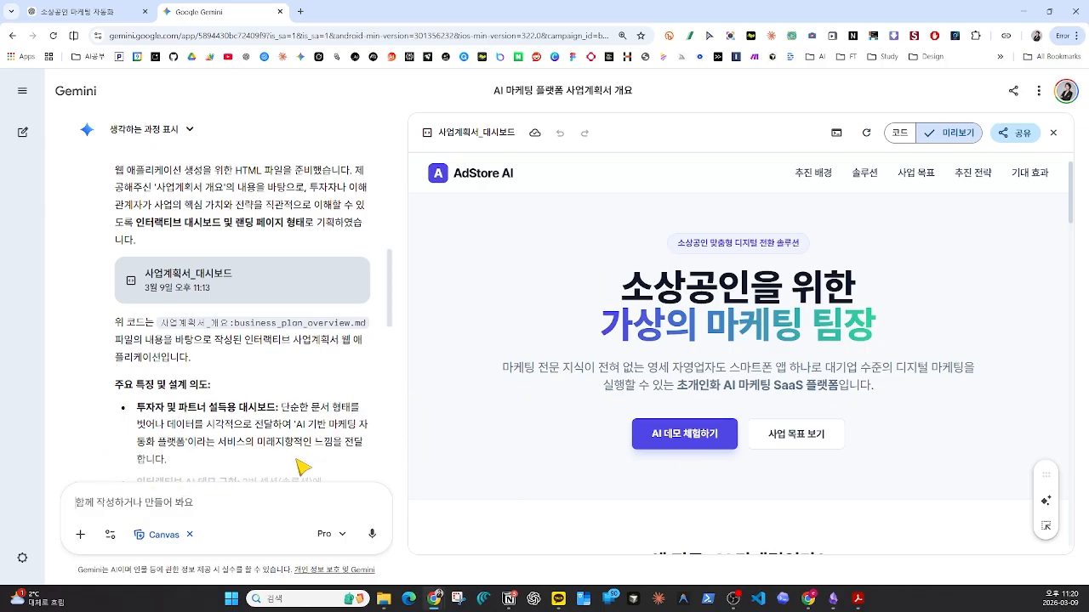
Reopen the 사업계획서_개요 document from the first chat reply and show its content creation options with the app description field
{"action": "scroll", "coordinate": [302, 459], "scroll_direction": "up", "scroll_amount": 10}
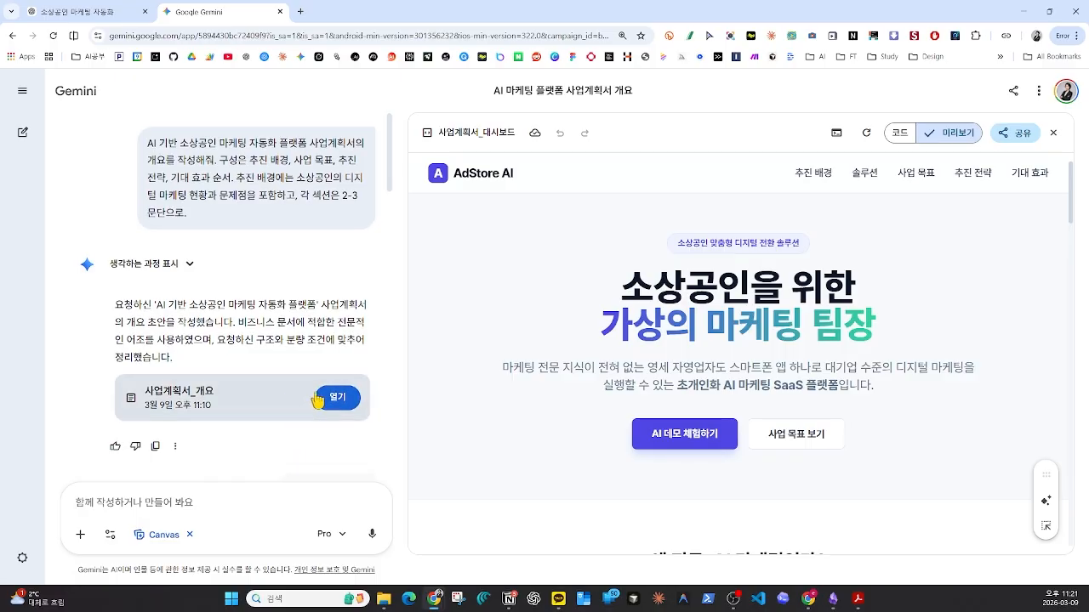
{"action": "scroll", "coordinate": [306, 392], "scroll_direction": "down", "scroll_amount": 1}
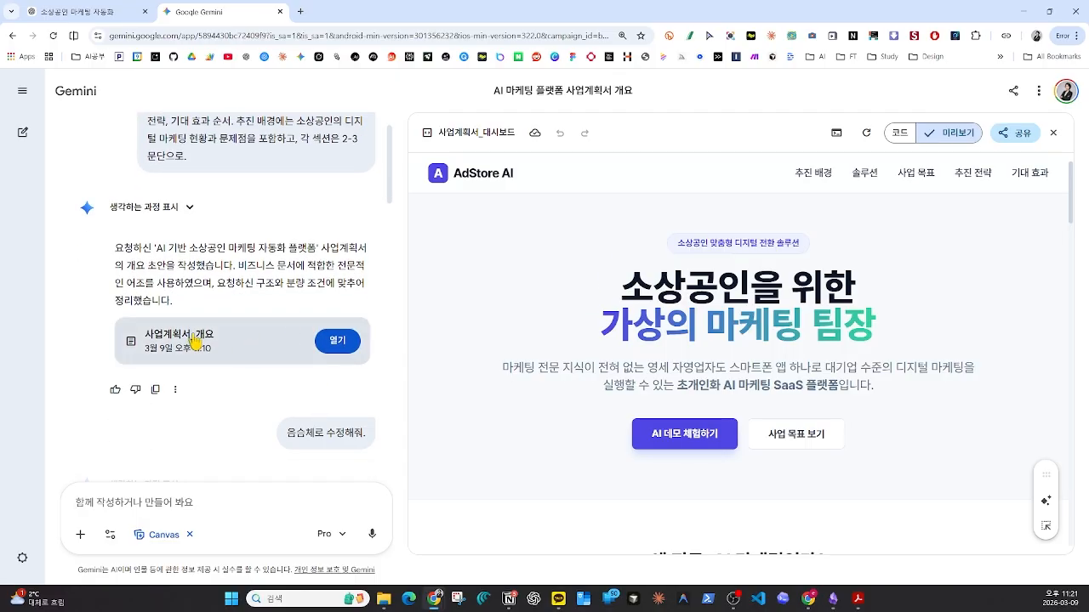
{"action": "left_click", "coordinate": [332, 341]}
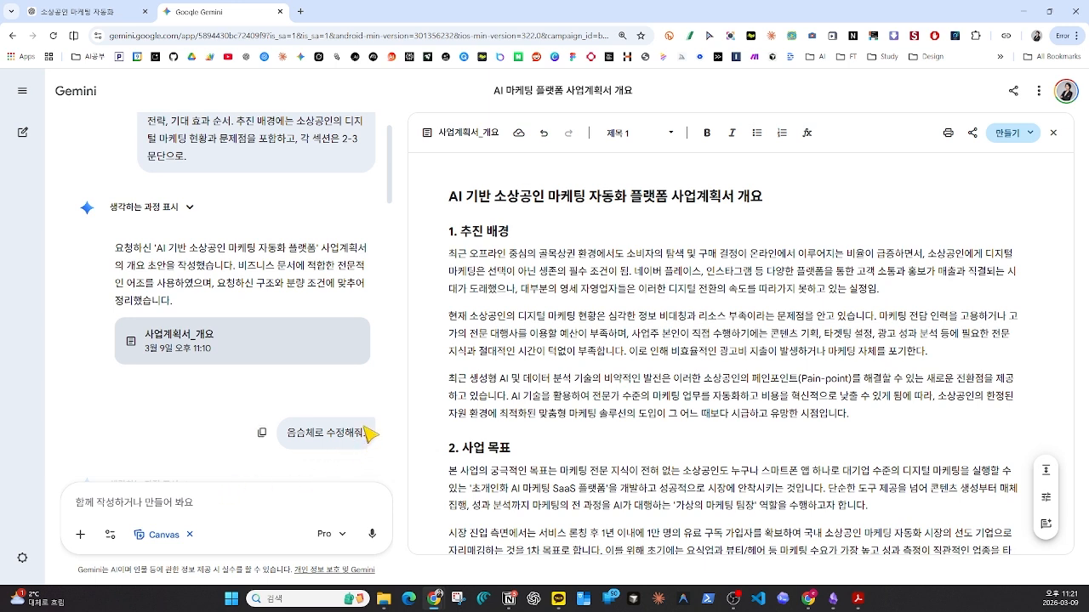
{"action": "left_click", "coordinate": [1025, 136]}
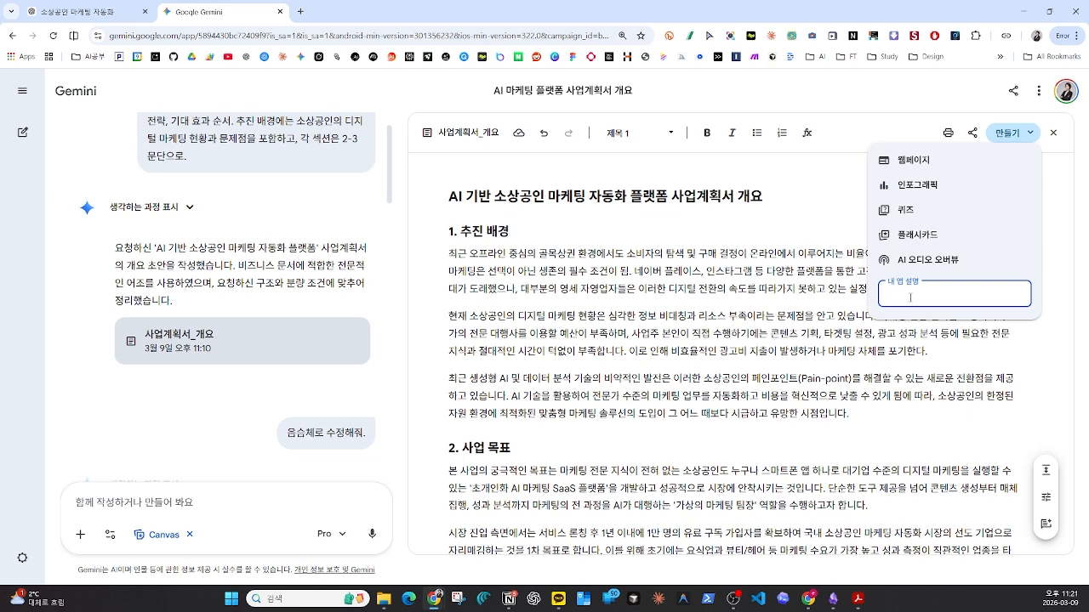
Request an app from the document with the description "슬라이드를 내보내기 할 수 있게 해줘." and expand Gemini's thinking process
{"action": "type", "text": "할 수 있게 해줘."}
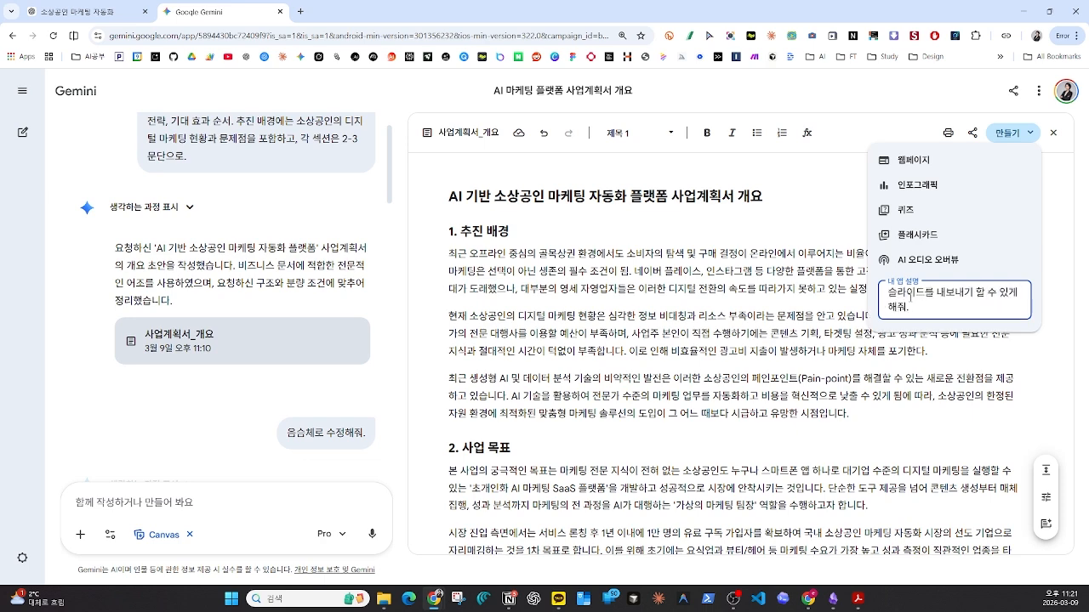
{"action": "key", "text": "Return"}
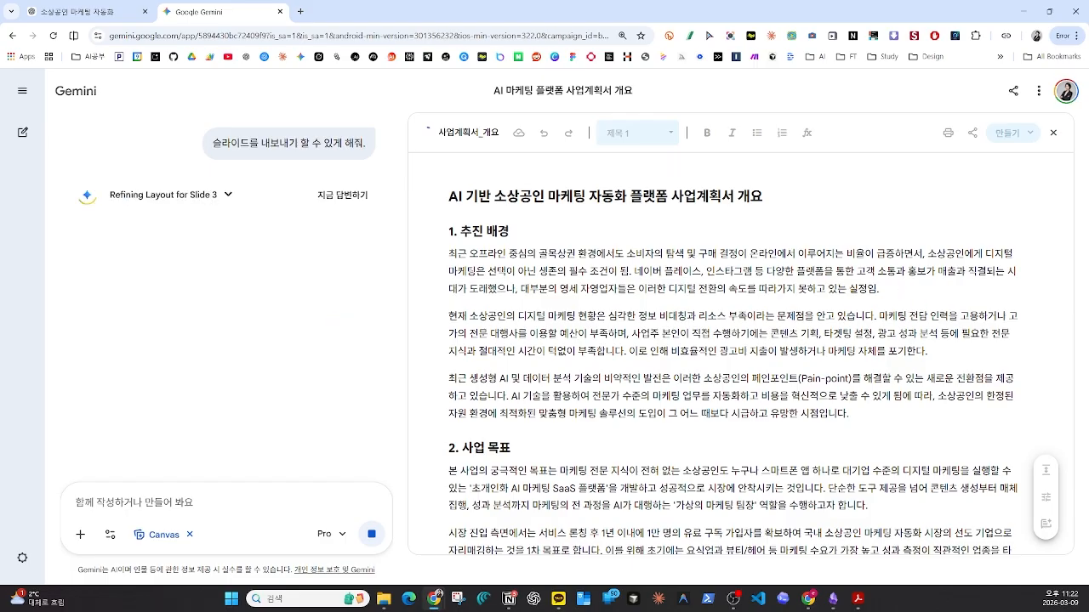
{"action": "left_click", "coordinate": [256, 195]}
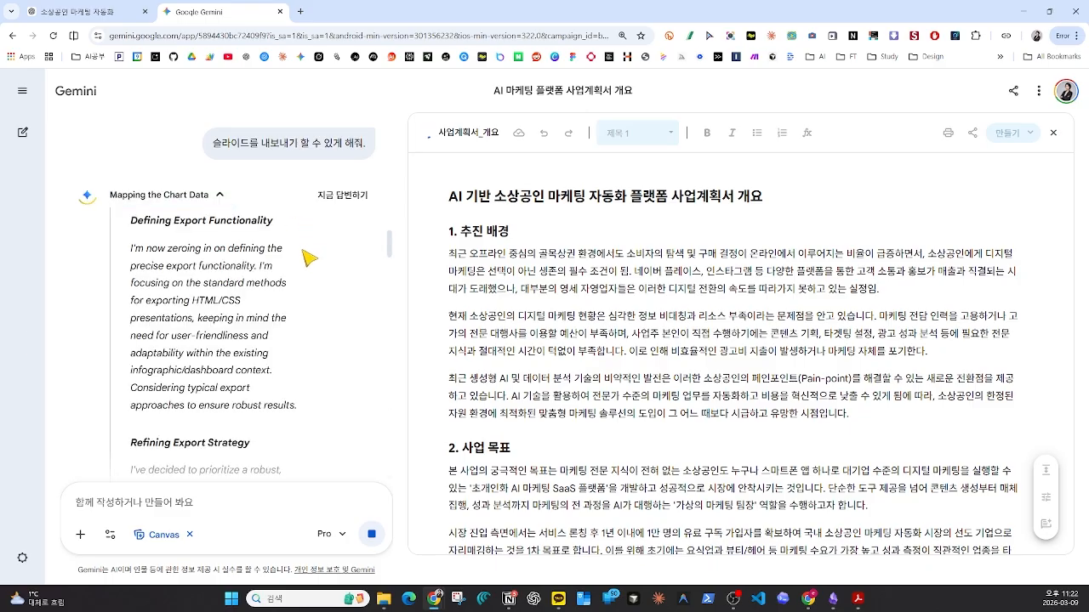
{"action": "scroll", "coordinate": [303, 315], "scroll_direction": "up", "scroll_amount": 1}
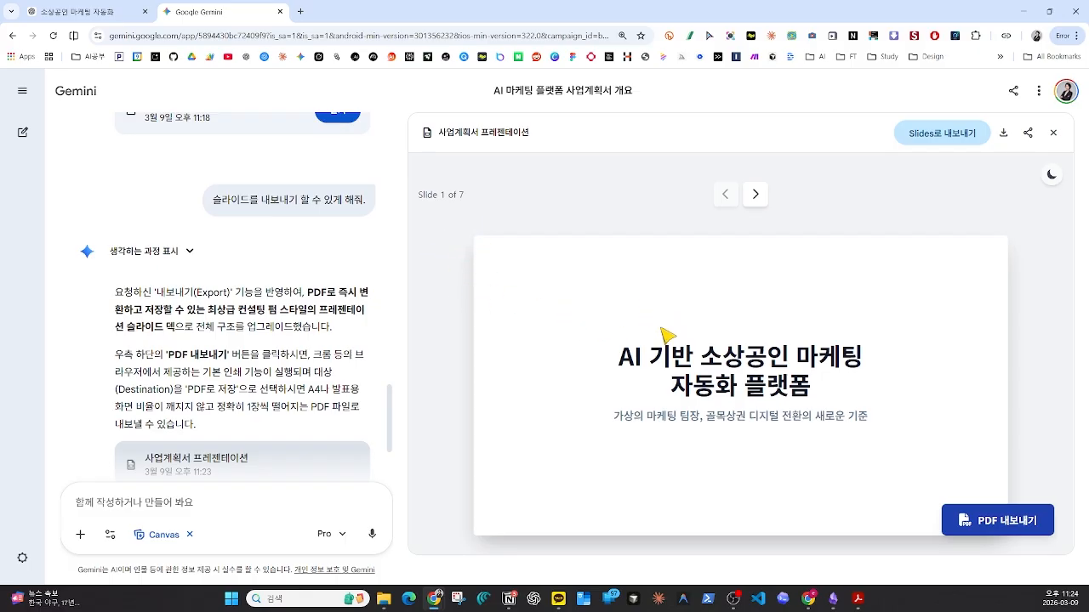
Page through the generated 사업계획서 프레젠테이션 from the title slide to the final Image Sources slide
{"action": "left_click", "coordinate": [755, 195]}
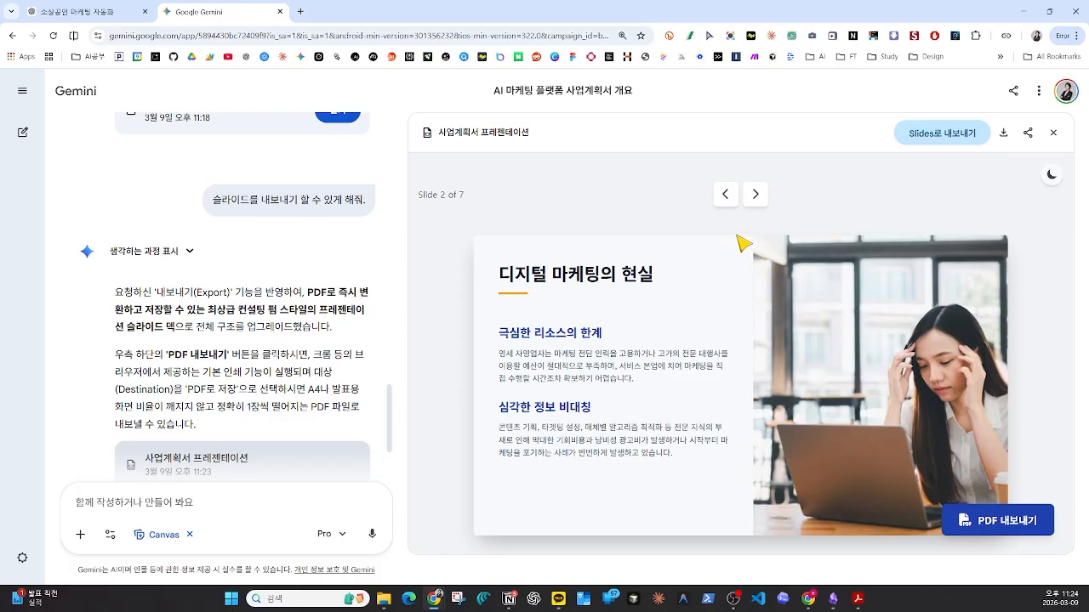
{"action": "left_click", "coordinate": [755, 196]}
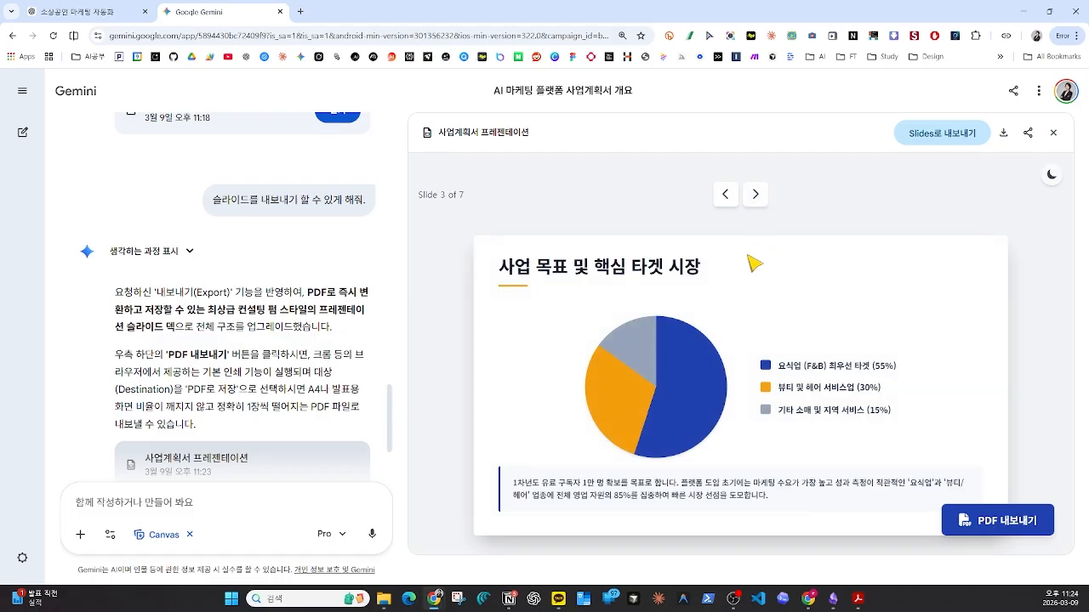
{"action": "left_click", "coordinate": [755, 195]}
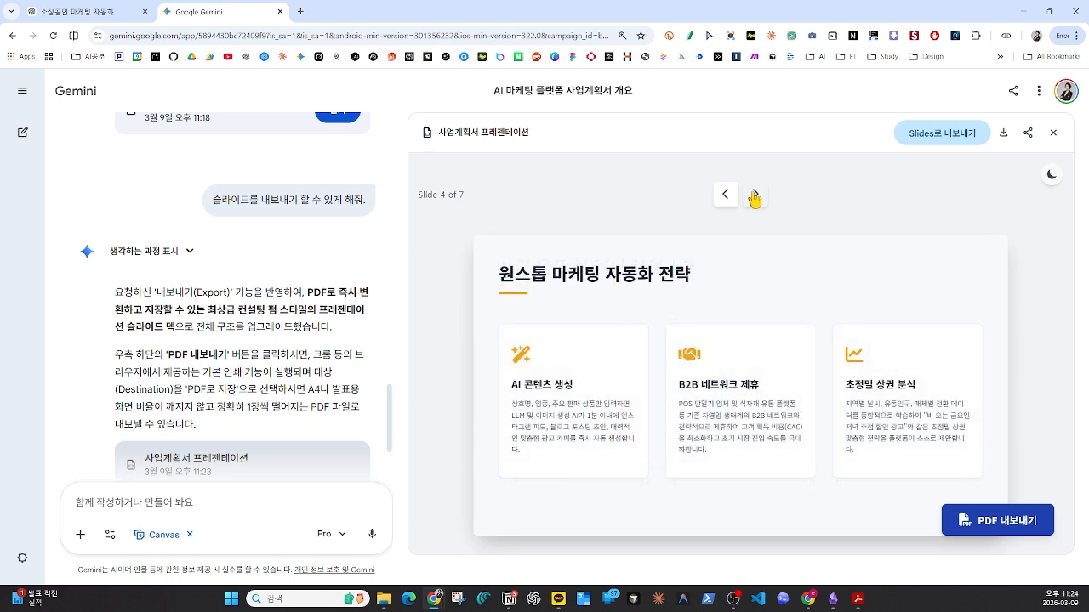
{"action": "left_click", "coordinate": [754, 196]}
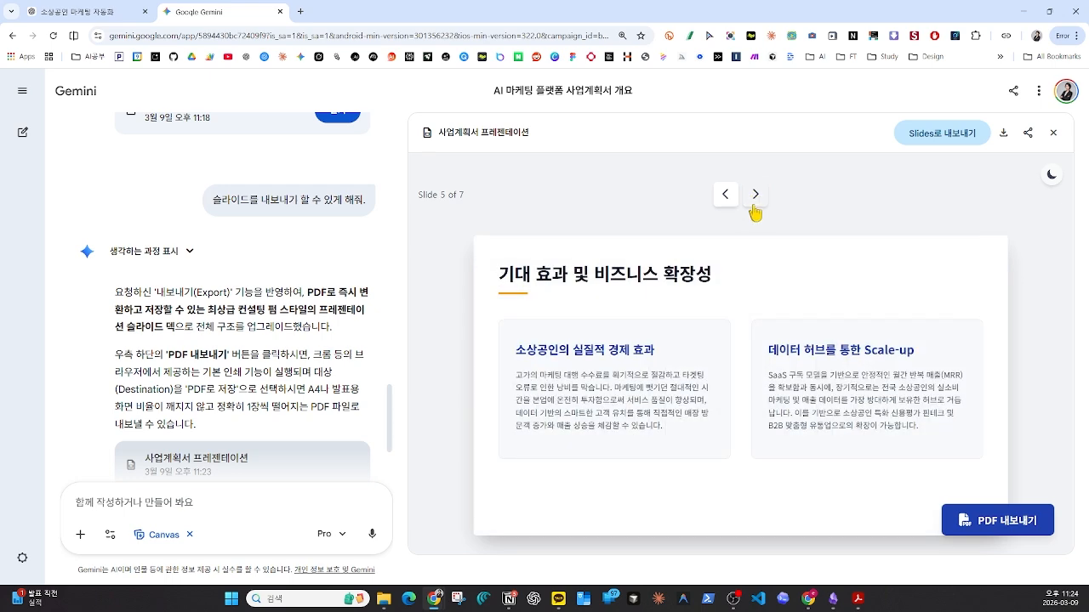
{"action": "left_click", "coordinate": [753, 202]}
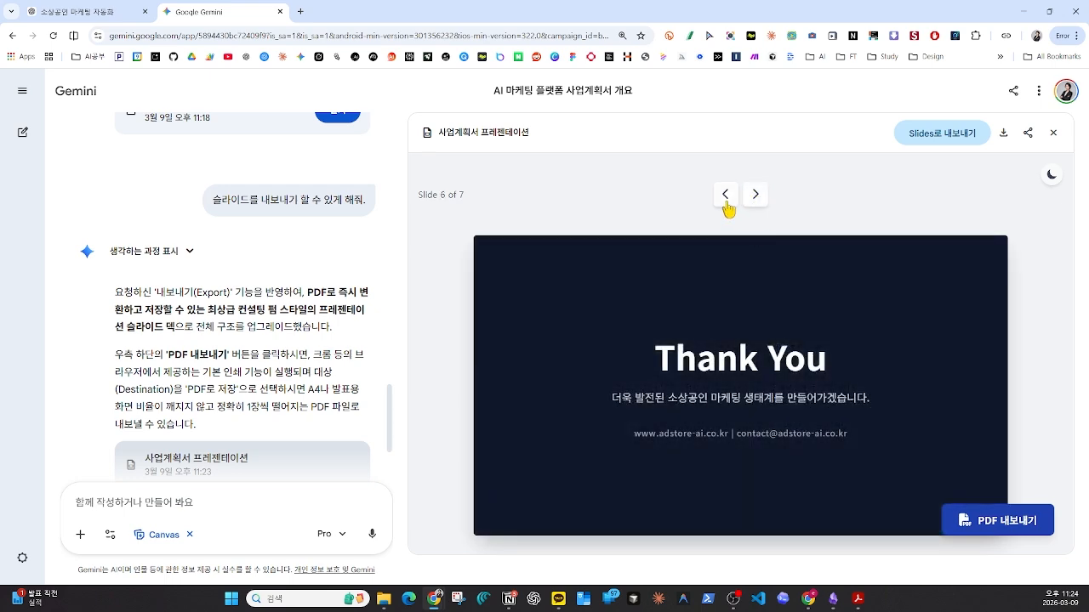
{"action": "left_click", "coordinate": [724, 202]}
{"action": "left_click", "coordinate": [755, 202]}
{"action": "left_click", "coordinate": [756, 202]}
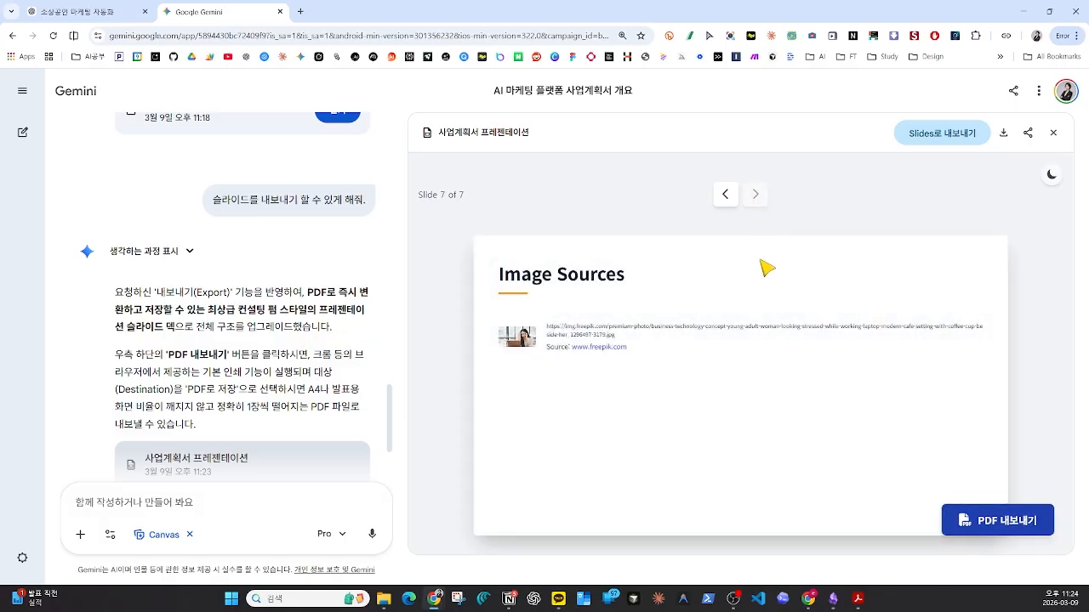
Go back through the presentation to the 디지털 마케팅의 현실 slide, then forward again to the Image Sources slide
{"action": "left_click", "coordinate": [726, 196]}
{"action": "left_click", "coordinate": [720, 200]}
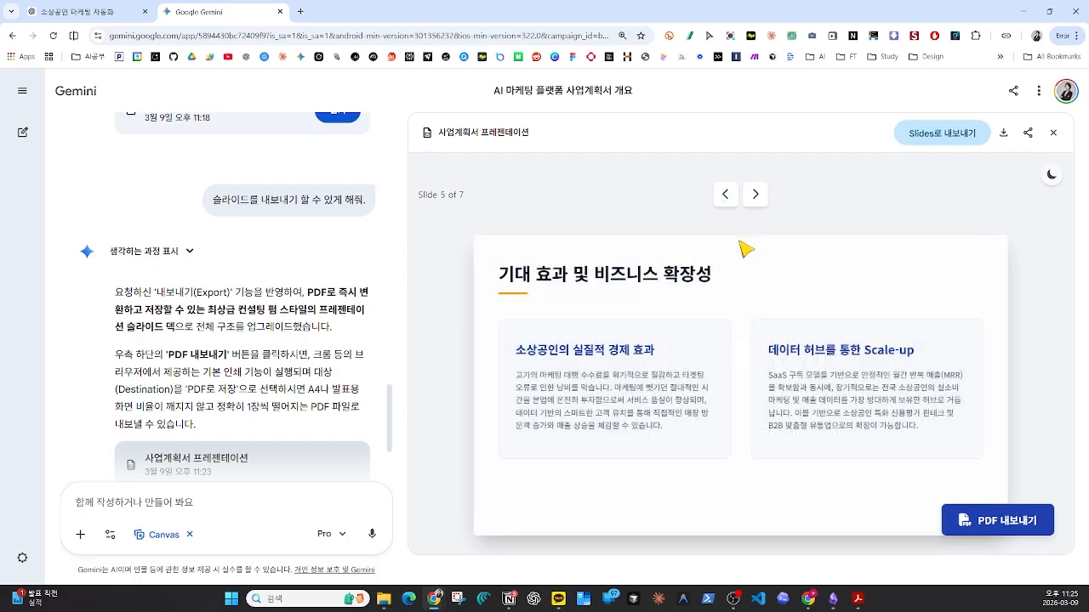
{"action": "left_click", "coordinate": [726, 198]}
{"action": "left_click", "coordinate": [725, 194]}
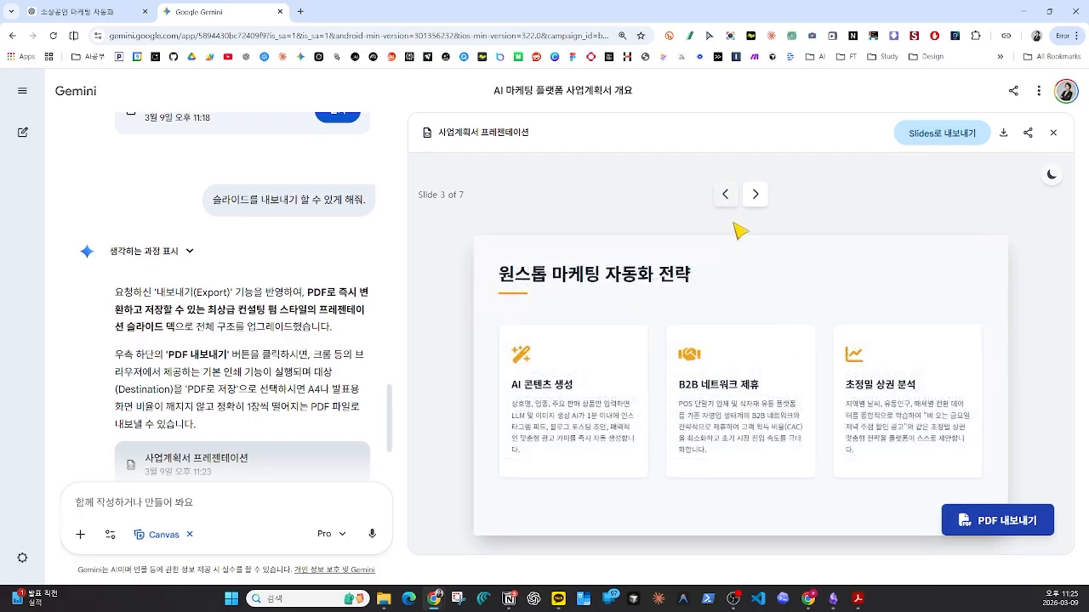
{"action": "left_click", "coordinate": [725, 195]}
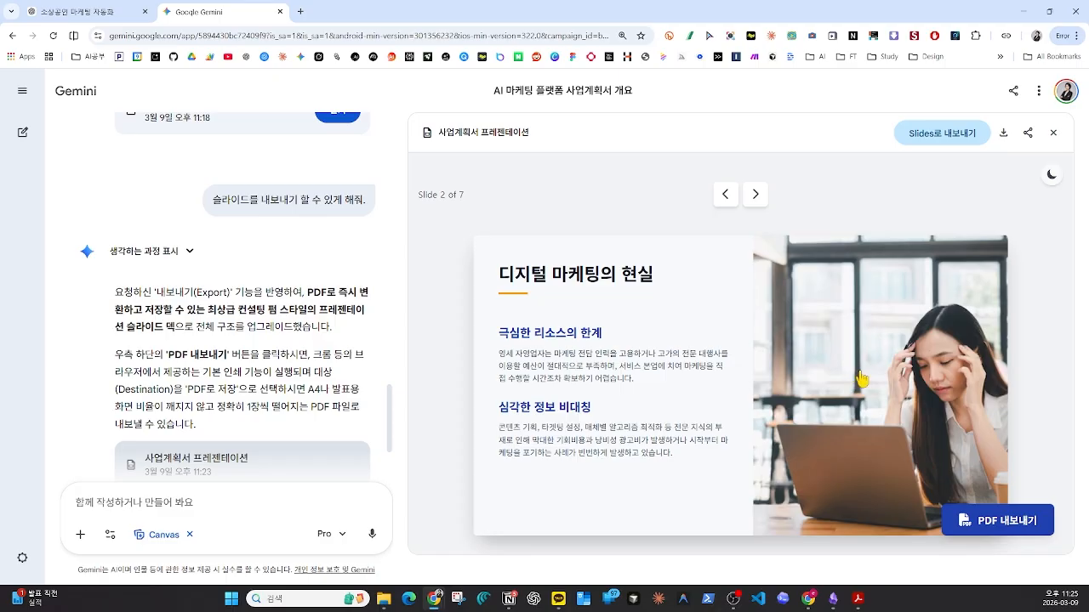
{"action": "left_click", "coordinate": [754, 195]}
{"action": "left_click", "coordinate": [755, 194]}
{"action": "left_click", "coordinate": [755, 195]}
{"action": "left_click", "coordinate": [754, 195]}
{"action": "left_click", "coordinate": [754, 195]}
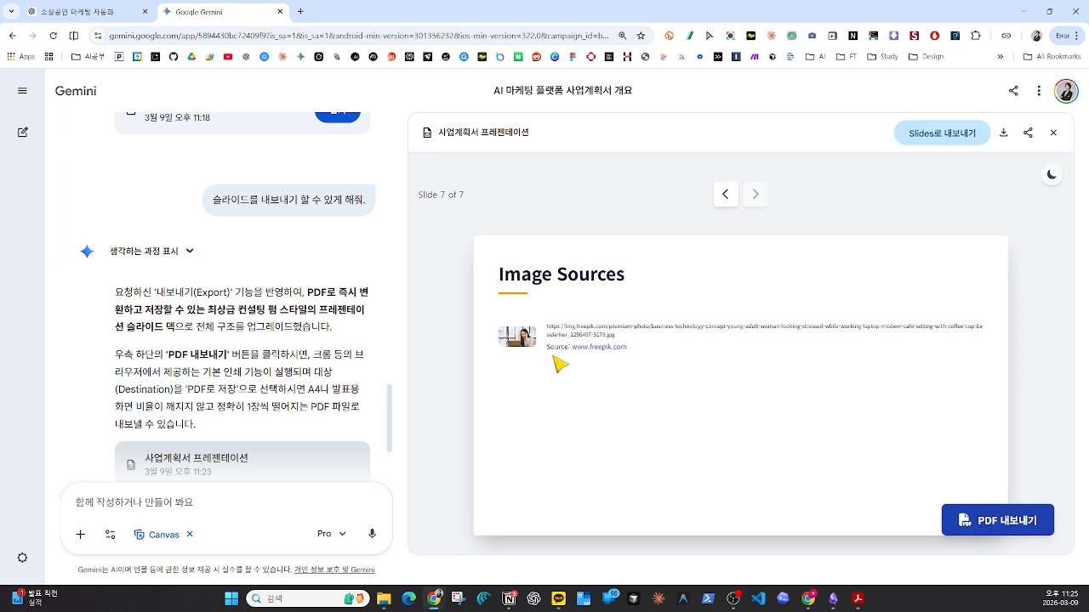
Download the 사업계획서 프레젠테이션 as a PDF and open the downloaded file
{"action": "left_click", "coordinate": [1003, 136]}
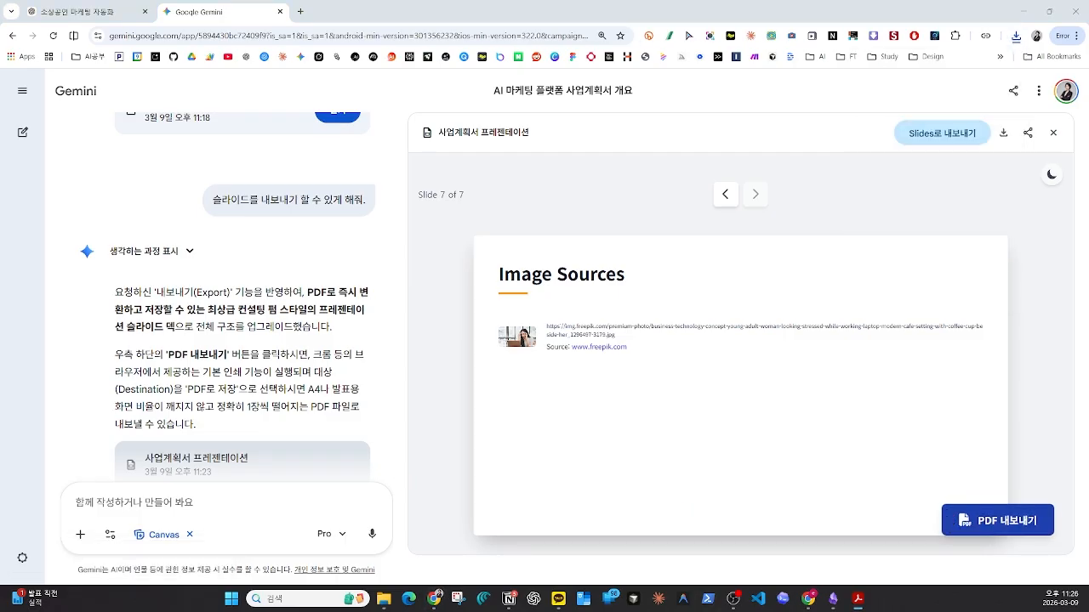
{"action": "left_click", "coordinate": [1015, 36]}
{"action": "left_click", "coordinate": [877, 119]}
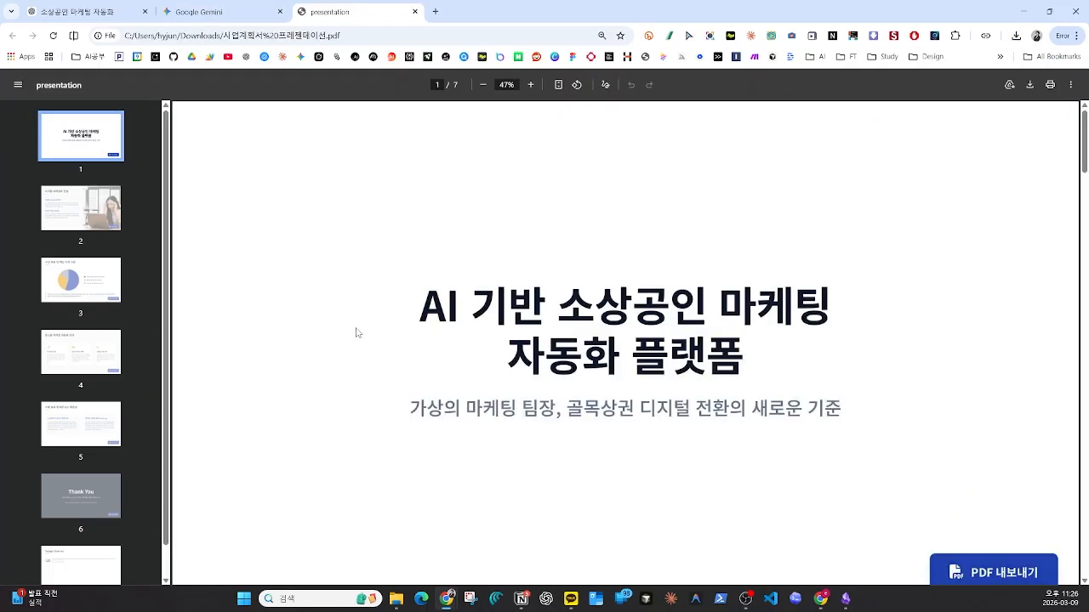
Review the pages of the downloaded presentation PDF forward and back, then close it and return to Gemini
{"action": "left_click", "coordinate": [93, 204]}
{"action": "left_click", "coordinate": [95, 279]}
{"action": "left_click", "coordinate": [96, 344]}
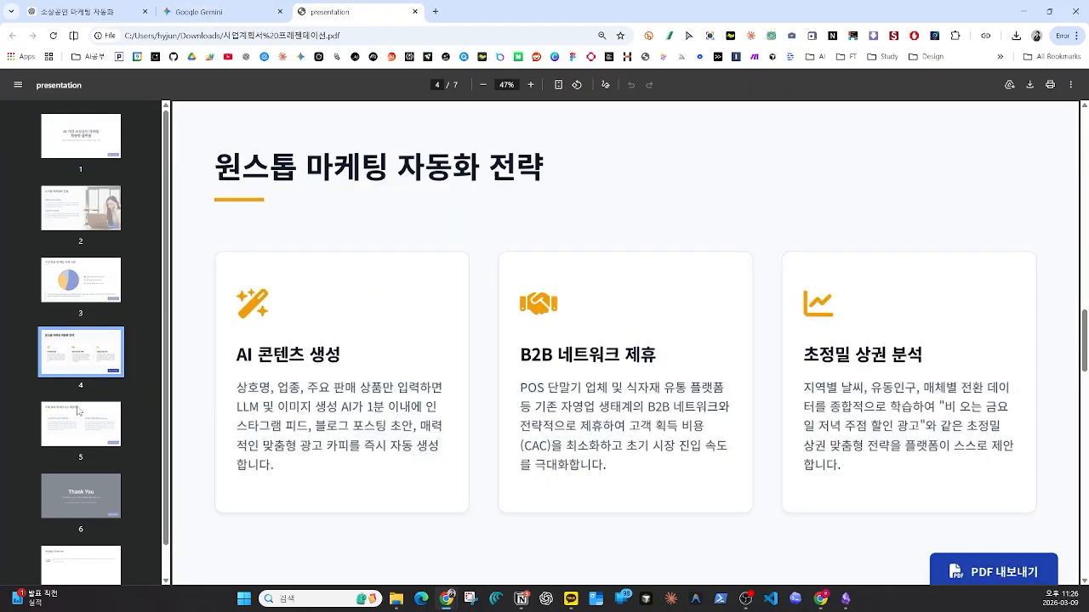
{"action": "left_click", "coordinate": [68, 434]}
{"action": "left_click", "coordinate": [85, 502]}
{"action": "left_click", "coordinate": [85, 557]}
{"action": "left_click", "coordinate": [83, 493]}
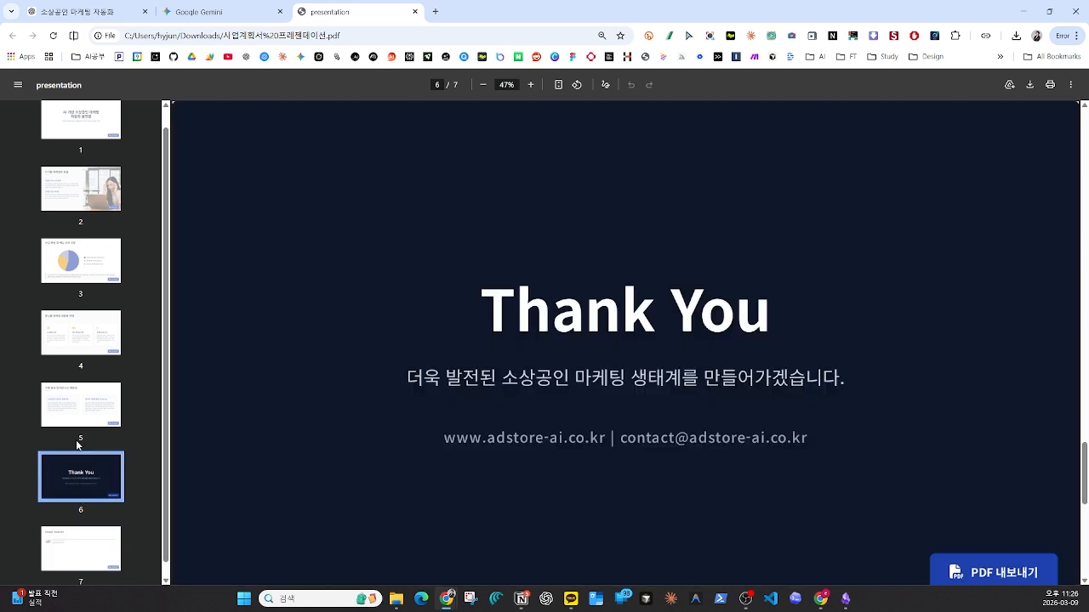
{"action": "left_click", "coordinate": [82, 392]}
{"action": "left_click", "coordinate": [72, 327]}
{"action": "left_click", "coordinate": [90, 264]}
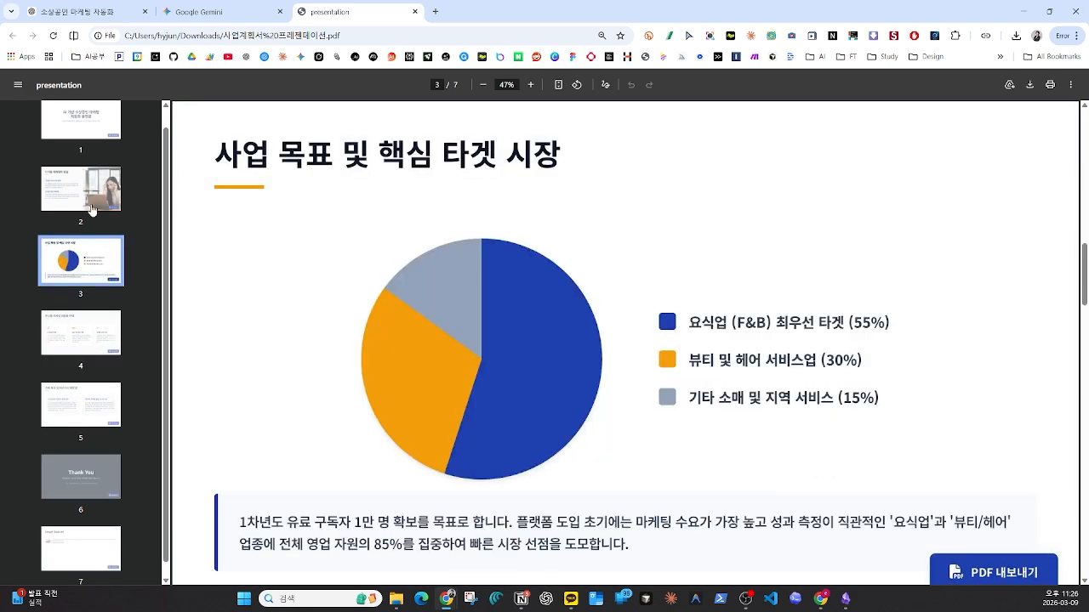
{"action": "left_click", "coordinate": [100, 171]}
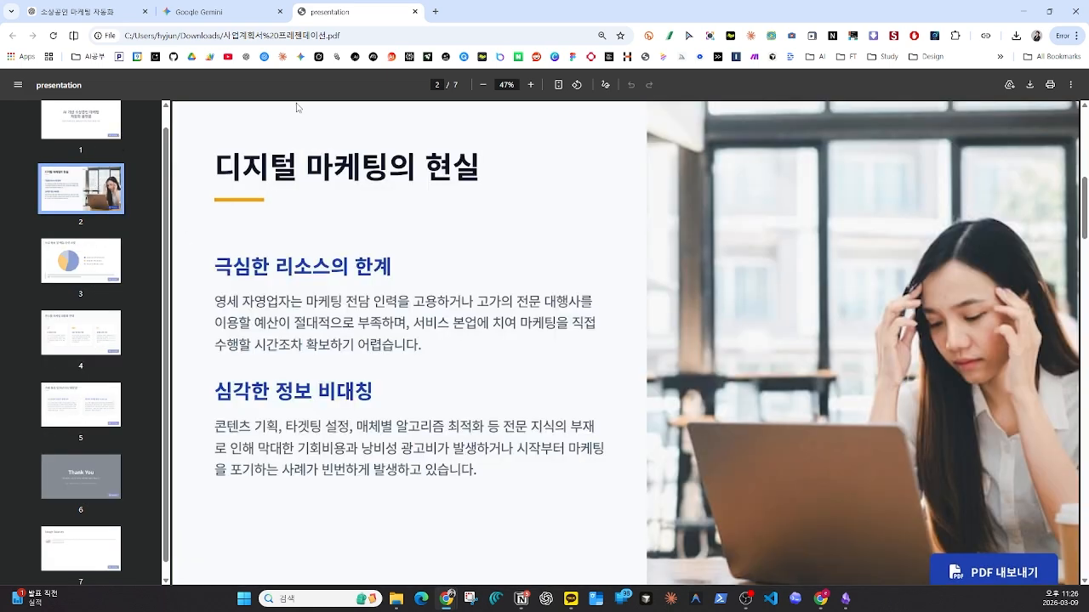
{"action": "left_click", "coordinate": [414, 13]}
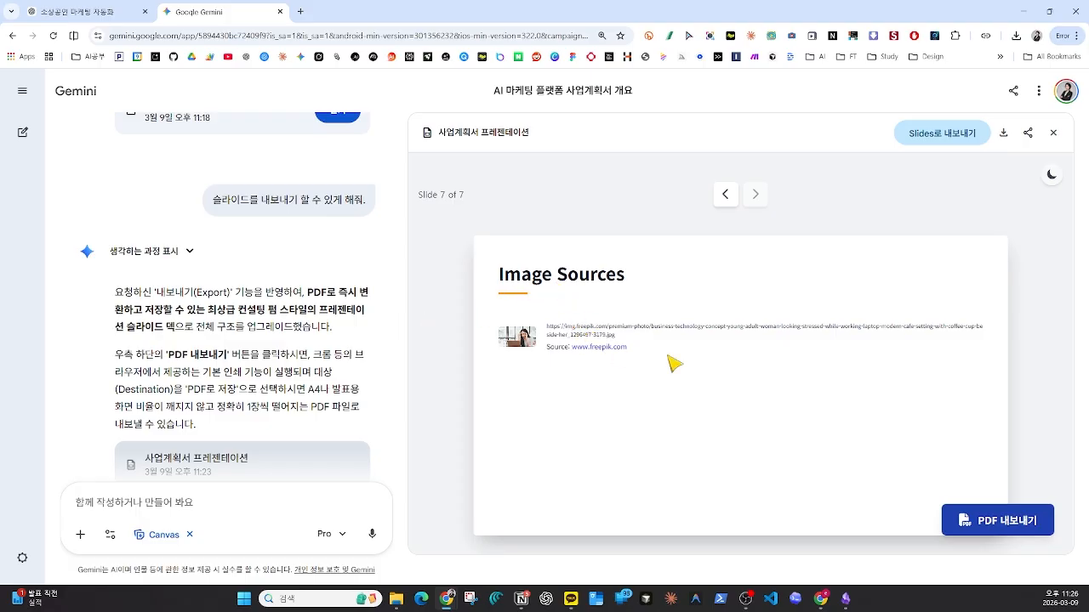
Step back to the 기대 효과 및 비즈니스 확장성 slide and export the presentation to Google Slides
{"action": "left_click", "coordinate": [729, 203]}
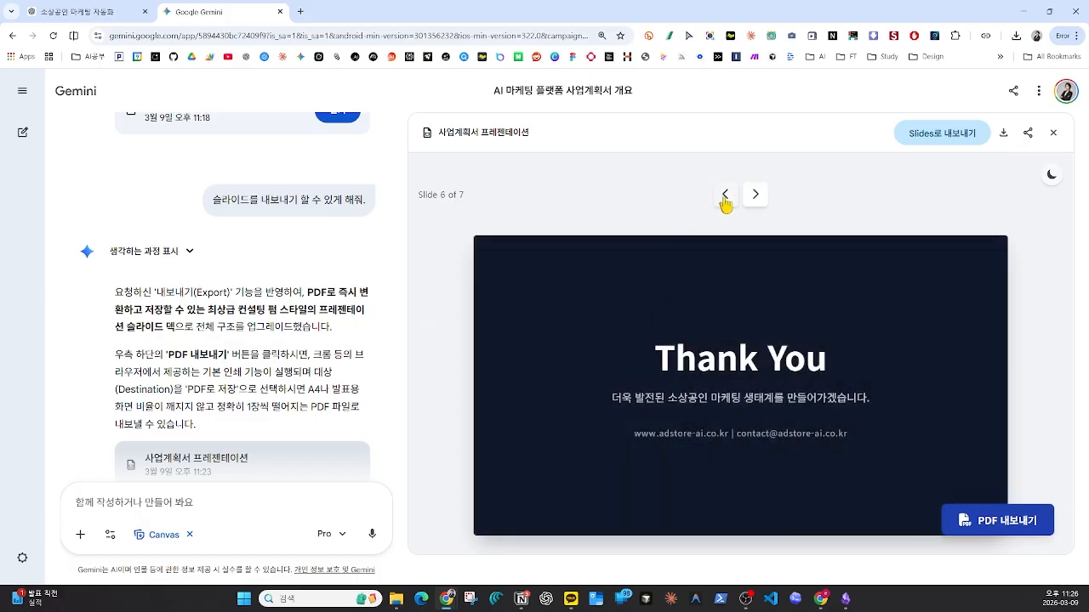
{"action": "left_click", "coordinate": [724, 197]}
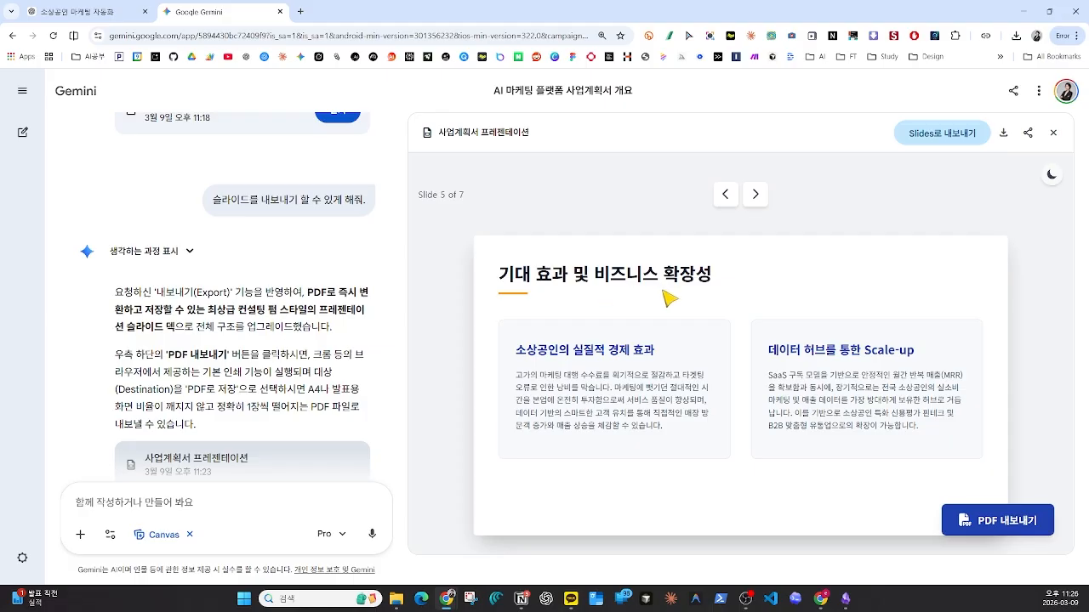
{"action": "left_click", "coordinate": [942, 136]}
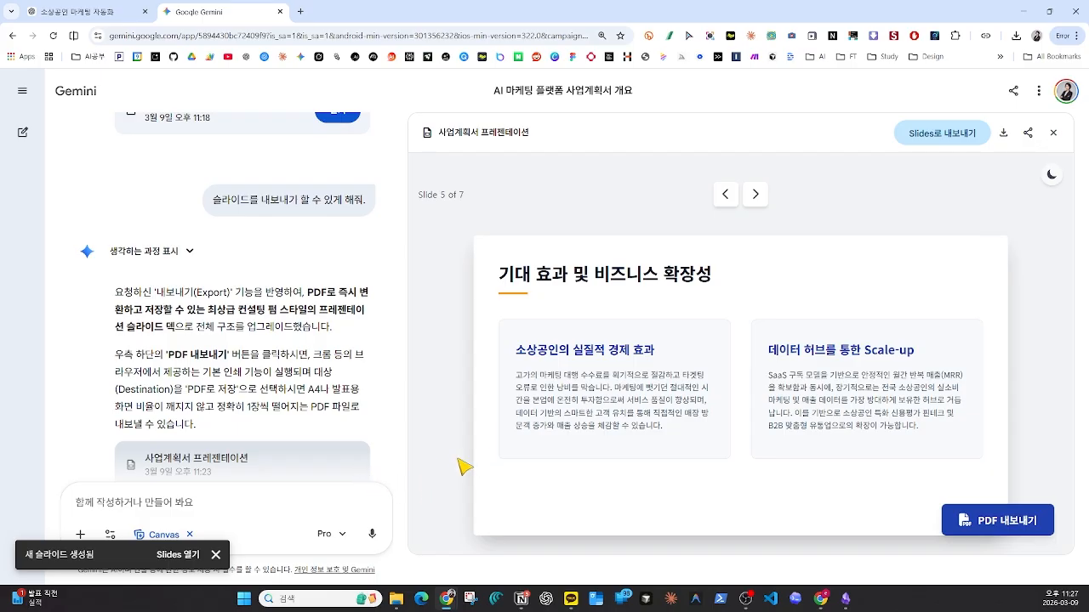
Reopen the 사업계획서_개요 document from the first chat reply and export it to Google Docs
{"action": "scroll", "coordinate": [315, 340], "scroll_direction": "up", "scroll_amount": 15}
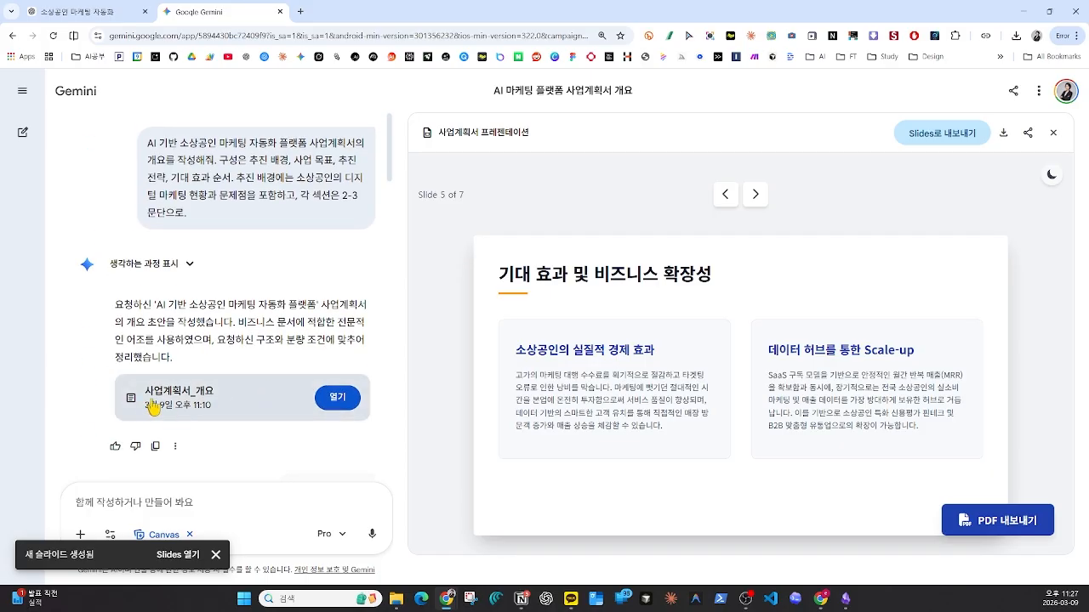
{"action": "left_click", "coordinate": [153, 405]}
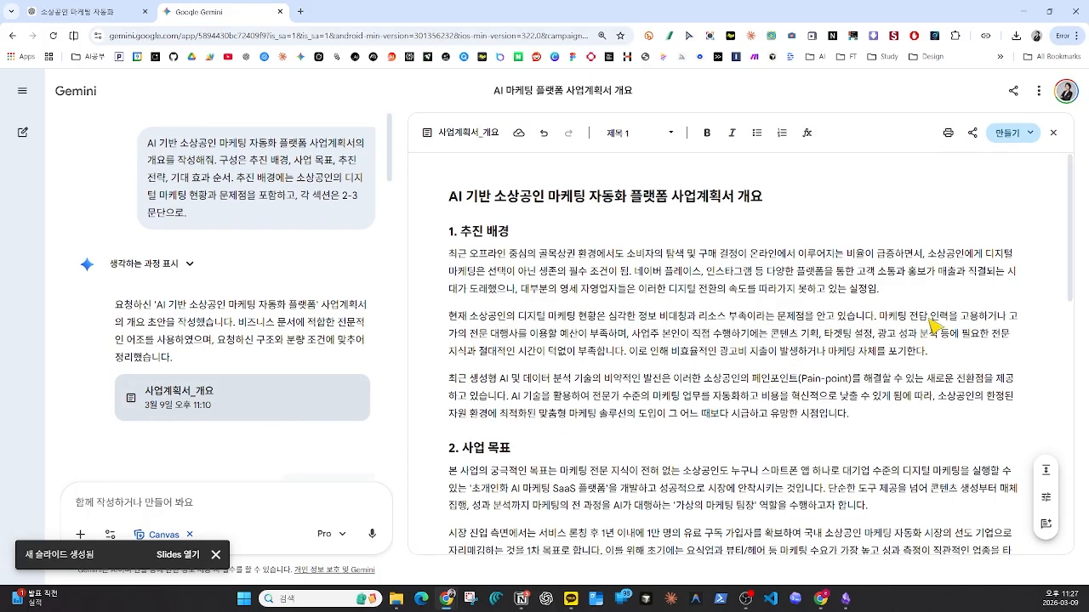
{"action": "left_click", "coordinate": [972, 133]}
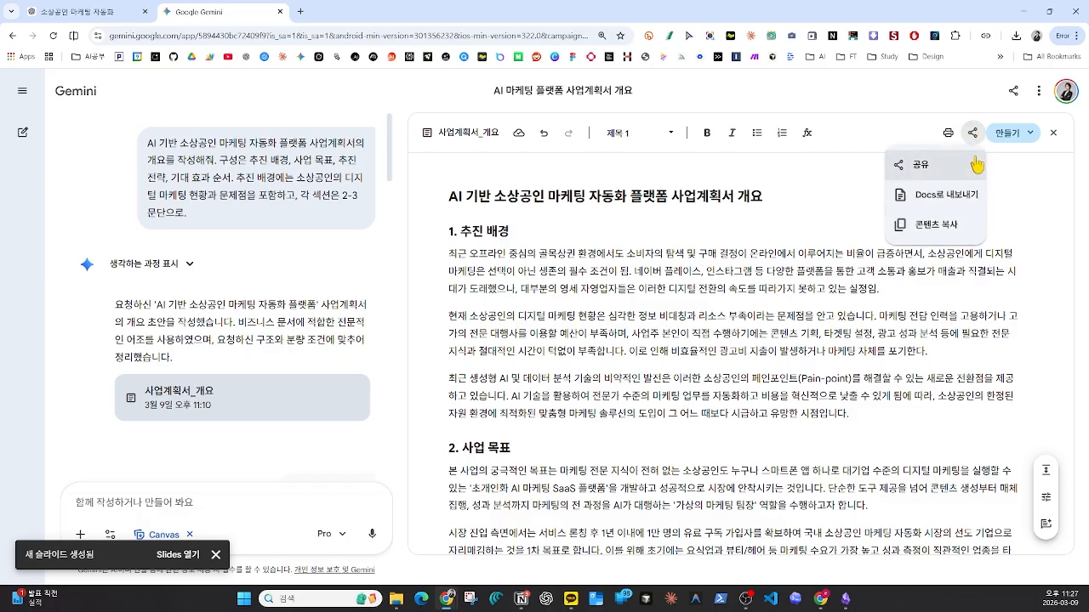
{"action": "left_click", "coordinate": [943, 202]}
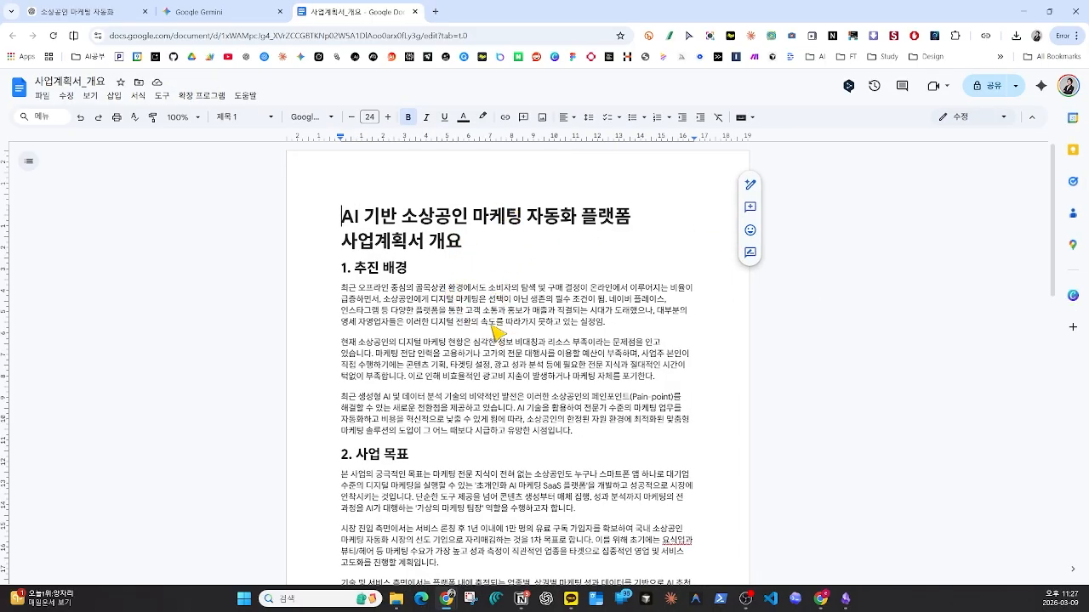
Show the file options, including download, for the exported 사업계획서_개요 document in Google Docs
{"action": "left_click", "coordinate": [478, 247]}
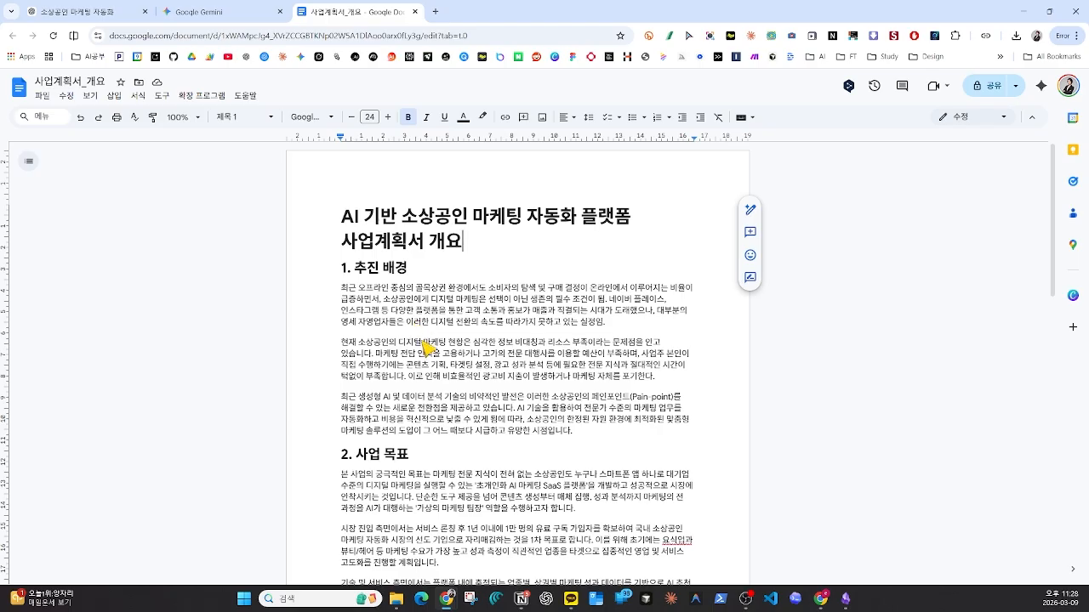
{"action": "left_click", "coordinate": [41, 100]}
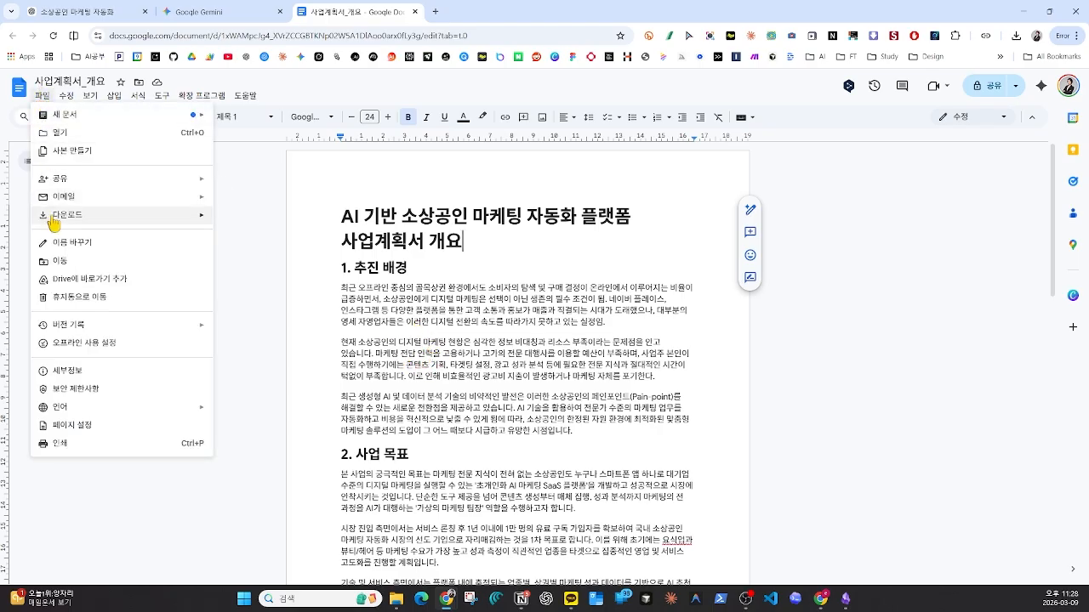
{"action": "mouse_move", "coordinate": [53, 223]}
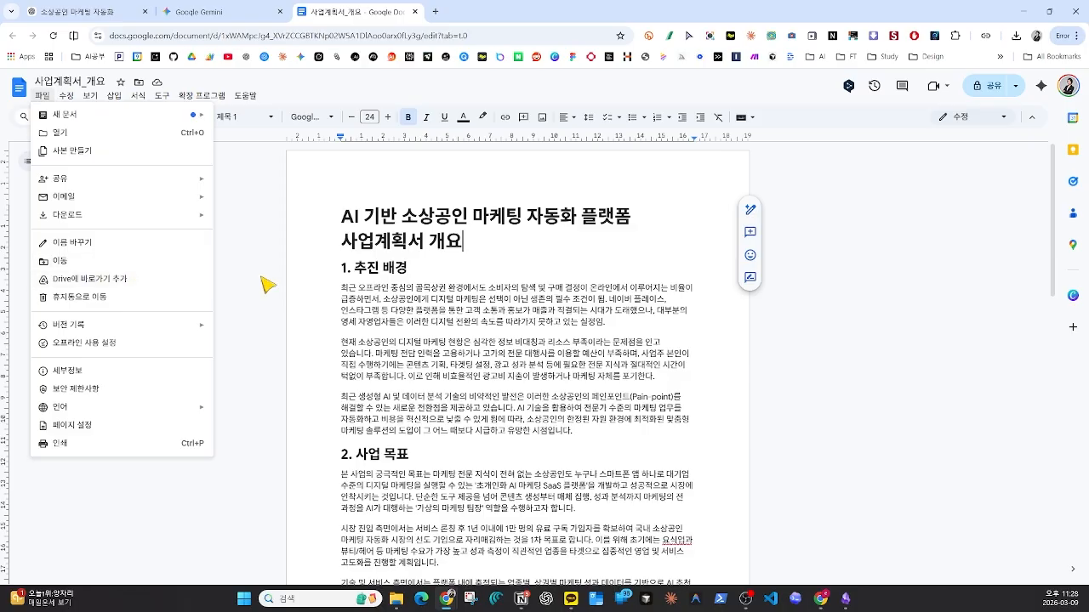
Return to the Gemini chat and reopen the 사업계획서 프레젠테이션 from the latest reply
{"action": "left_click", "coordinate": [202, 11]}
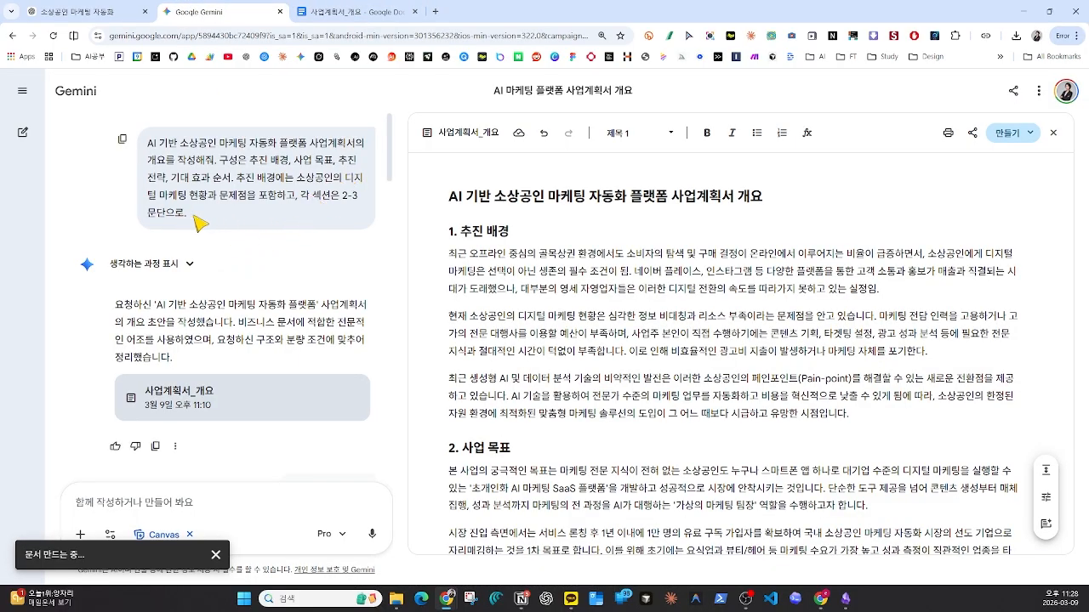
{"action": "scroll", "coordinate": [237, 314], "scroll_direction": "down", "scroll_amount": 10}
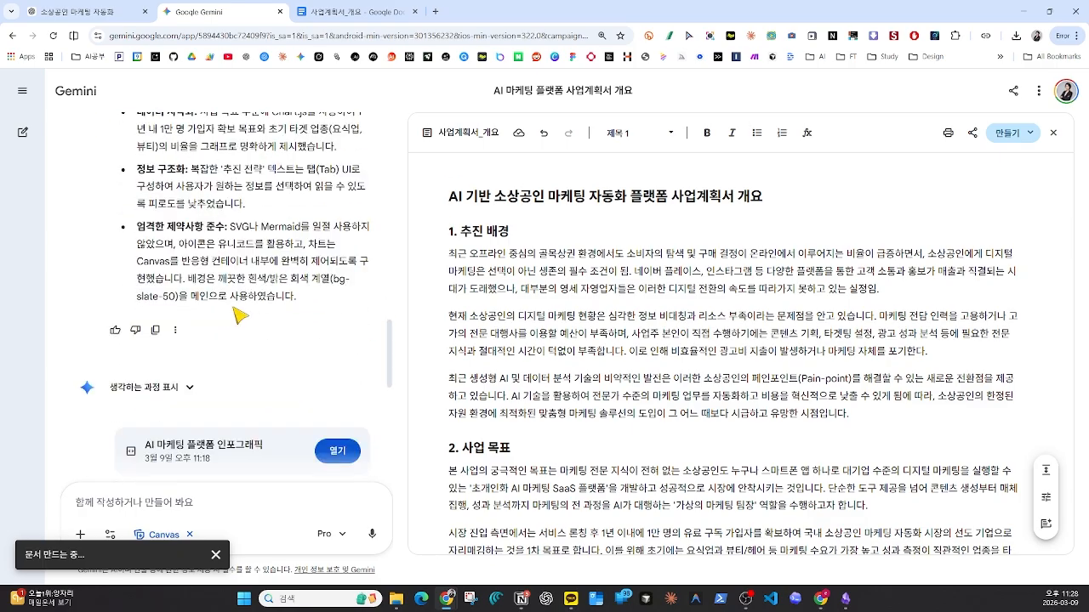
{"action": "left_click", "coordinate": [337, 318]}
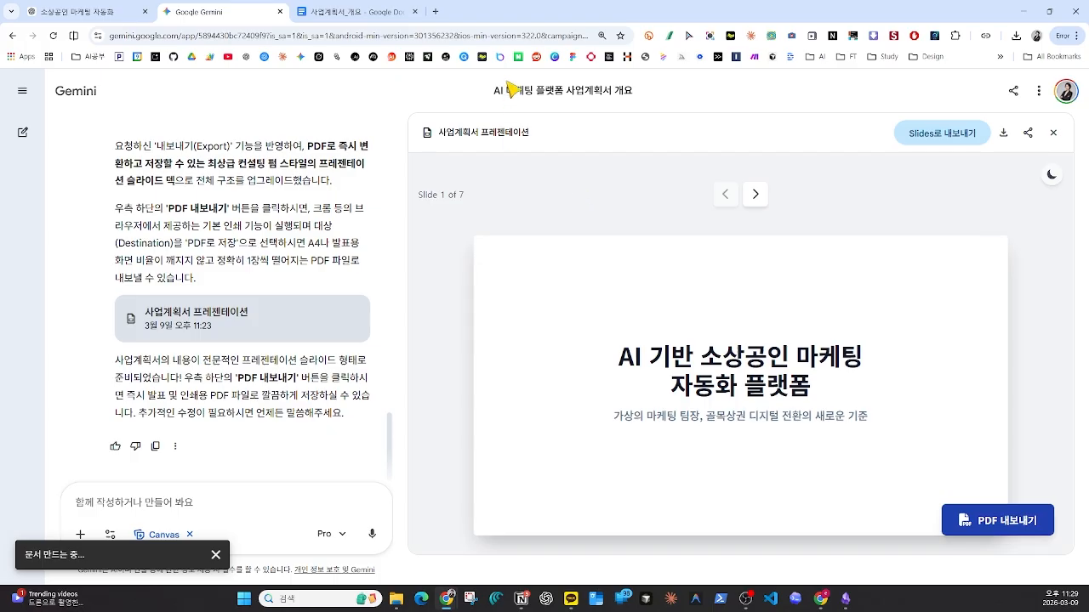
Go to Google Slides in a new browser tab and open the recent 사업계획서 프레젠테이션
{"action": "left_click", "coordinate": [435, 12]}
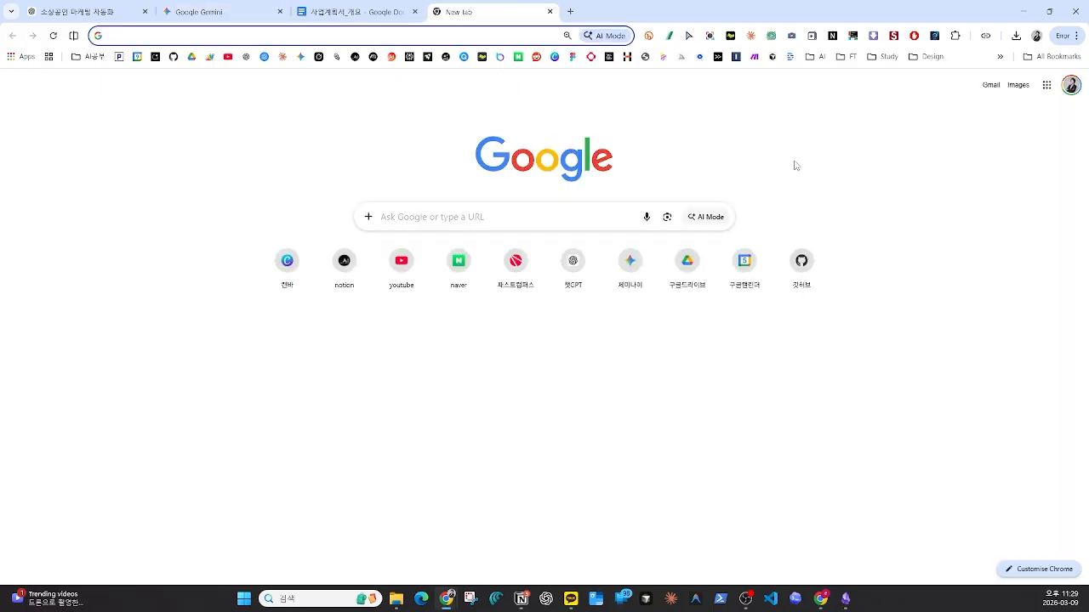
{"action": "left_click", "coordinate": [1047, 86]}
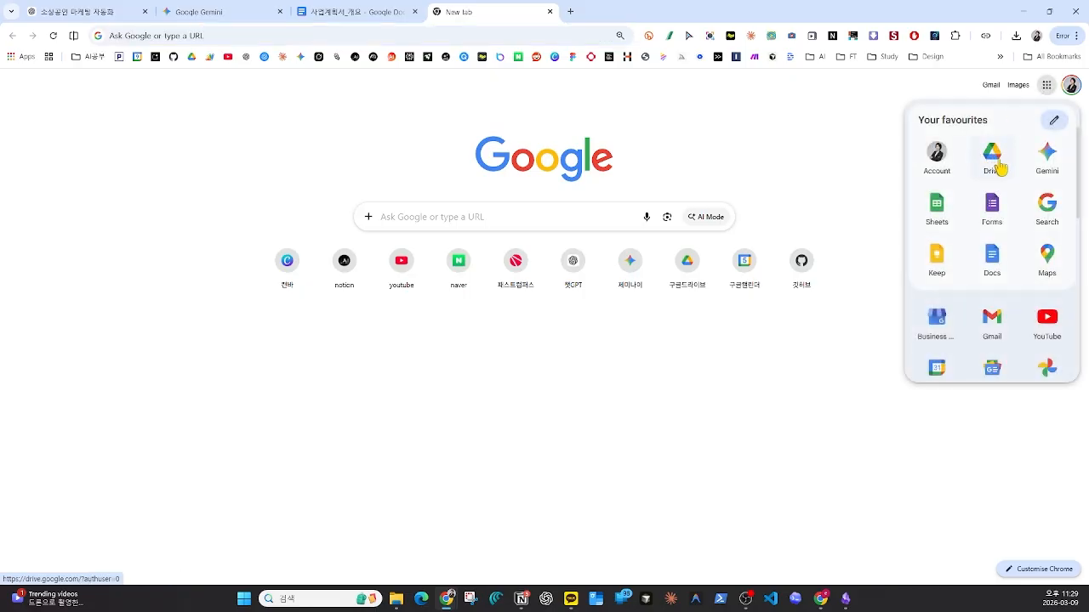
{"action": "scroll", "coordinate": [991, 206], "scroll_direction": "down", "scroll_amount": 3}
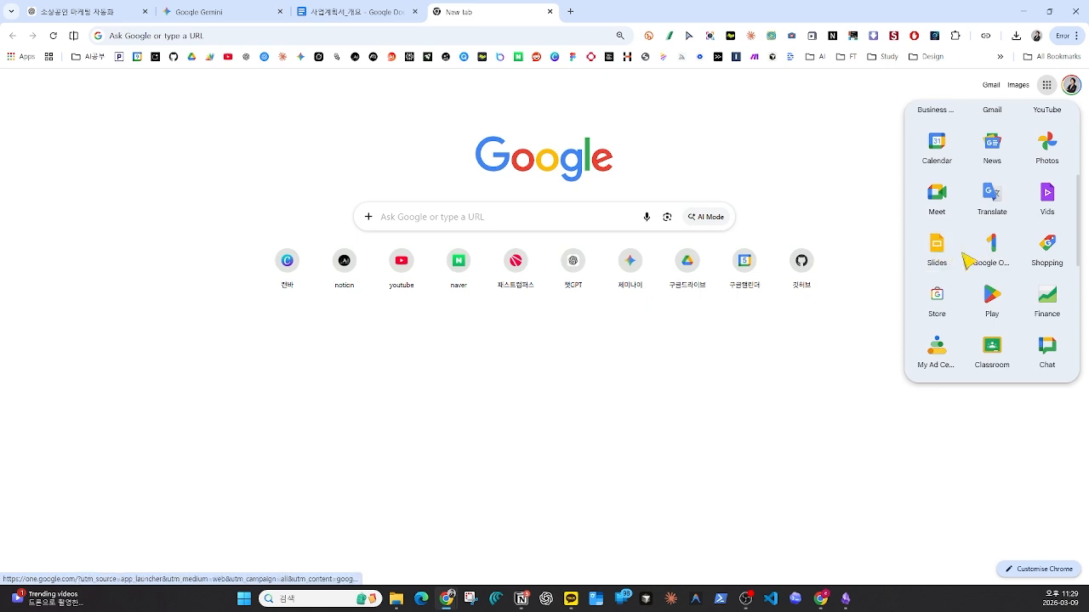
{"action": "left_click", "coordinate": [936, 258]}
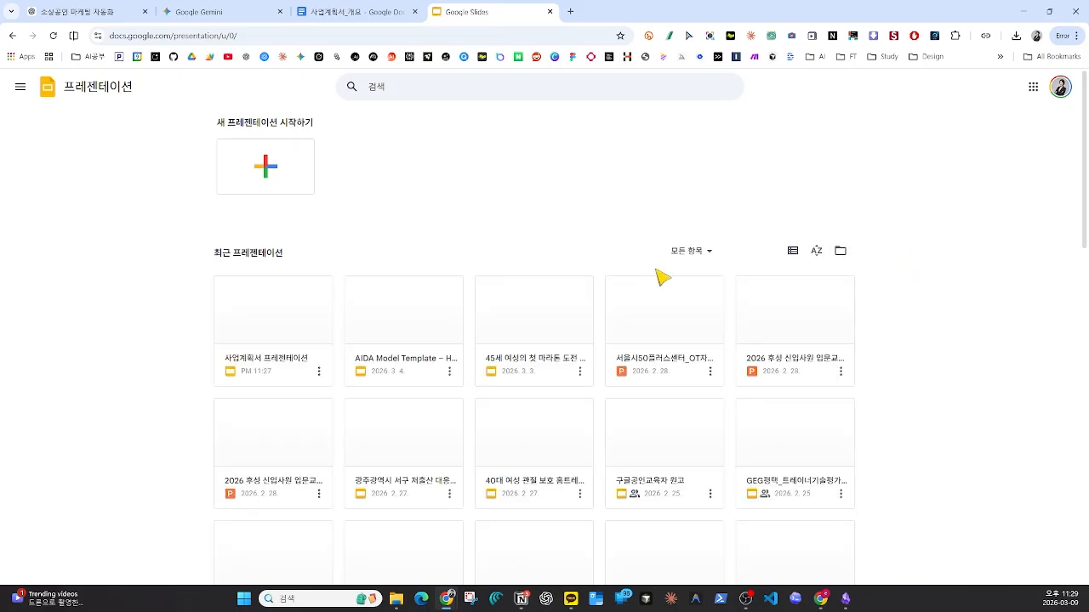
{"action": "left_click", "coordinate": [272, 358]}
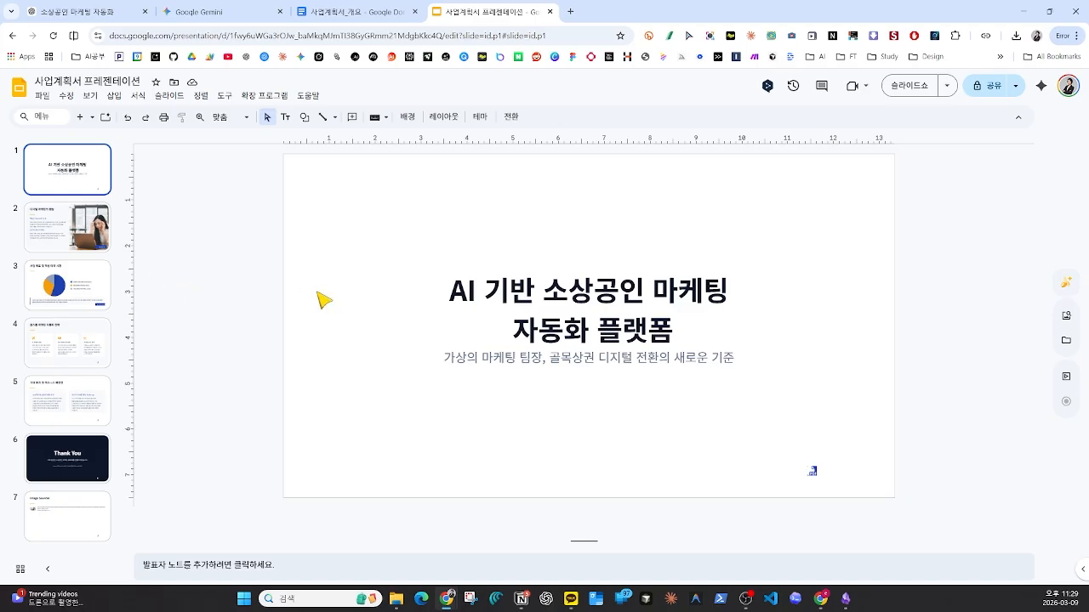
Replace the title text on the first slide with "오늘은 AI데이", and select the subtitle text box to check that it is editable
{"action": "left_click", "coordinate": [506, 302]}
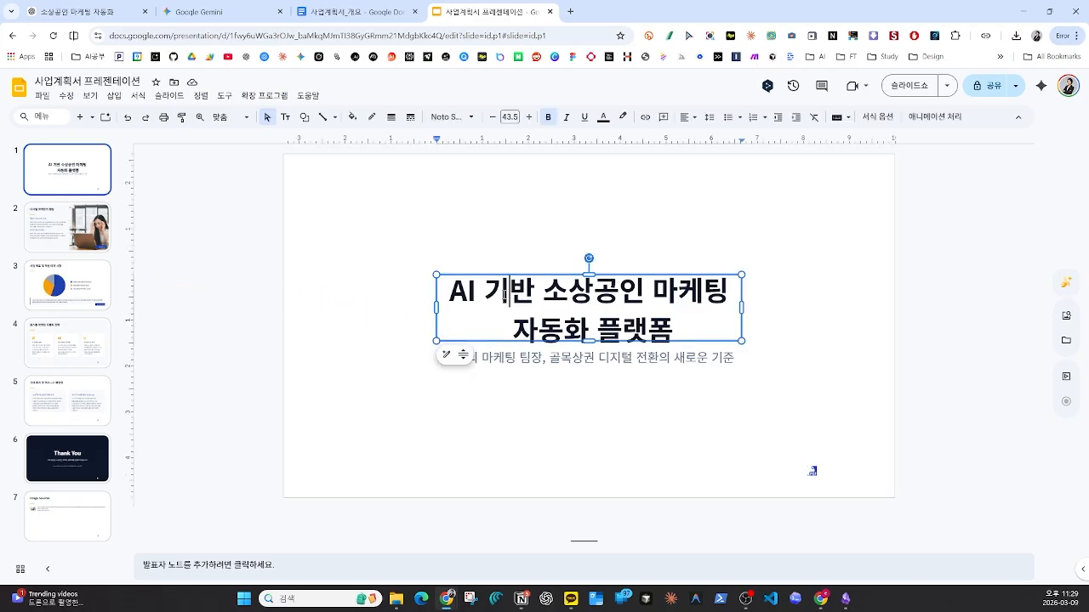
{"action": "left_click_drag", "start_coordinate": [448, 289], "coordinate": [491, 336]}
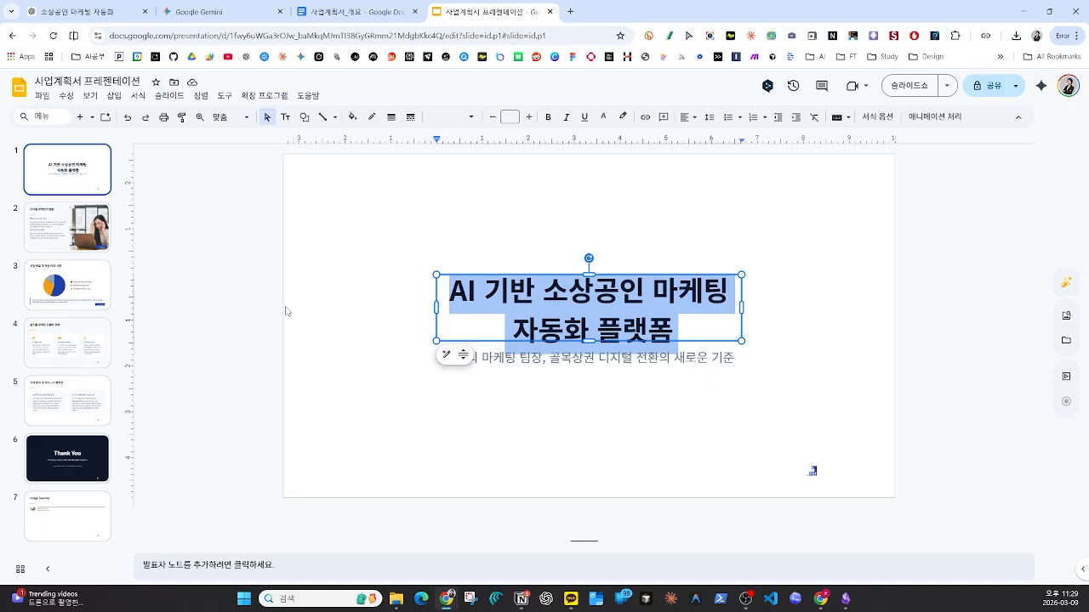
{"action": "type", "text": "오늘은 "}
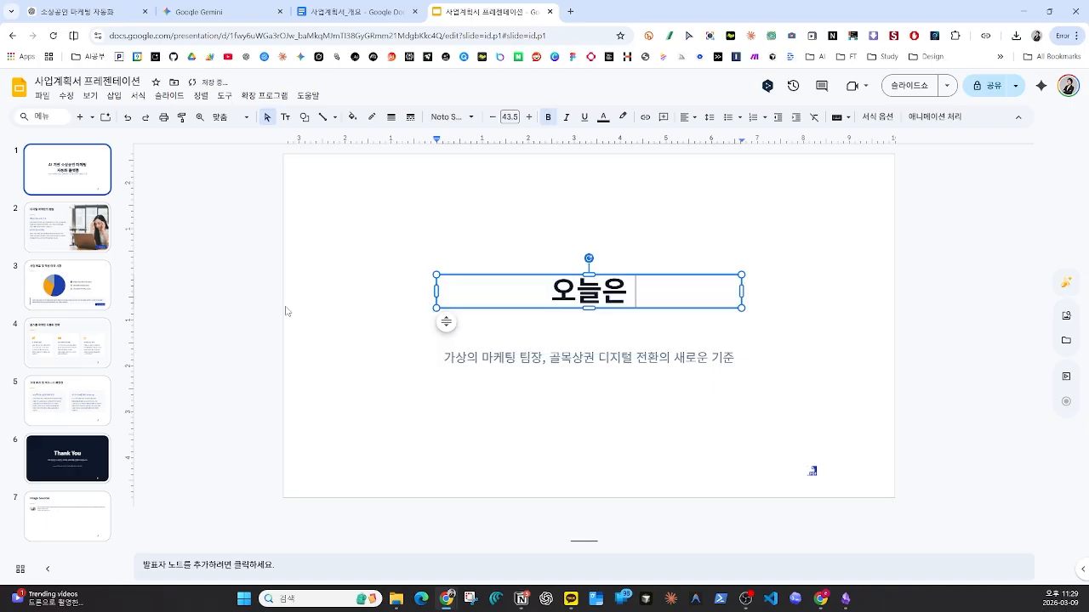
{"action": "type", "text": "AI에"}
{"action": "key", "text": "BackSpace"}
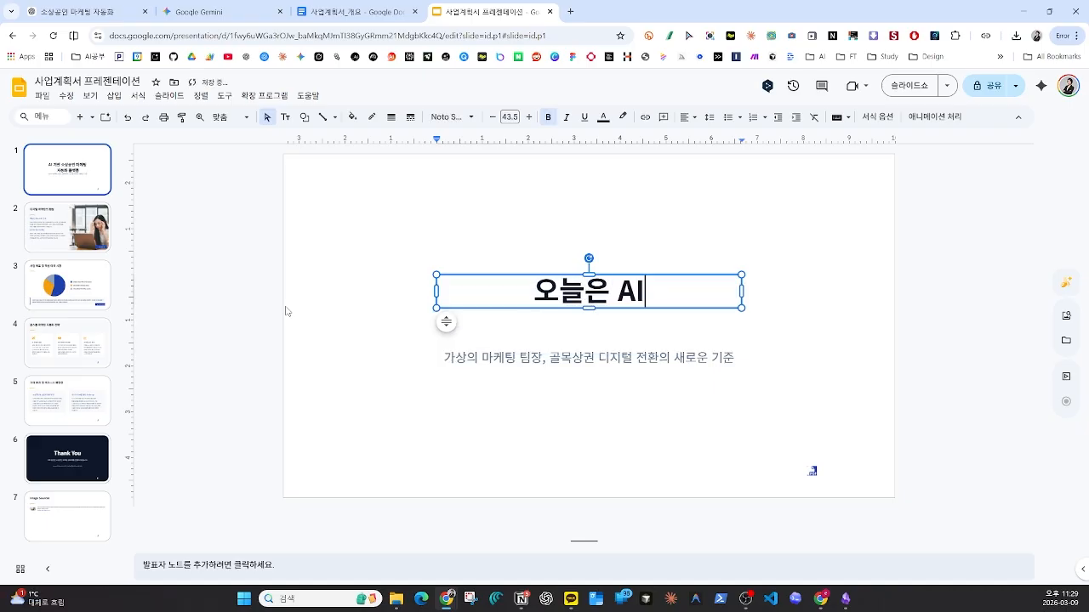
{"action": "type", "text": "데이"}
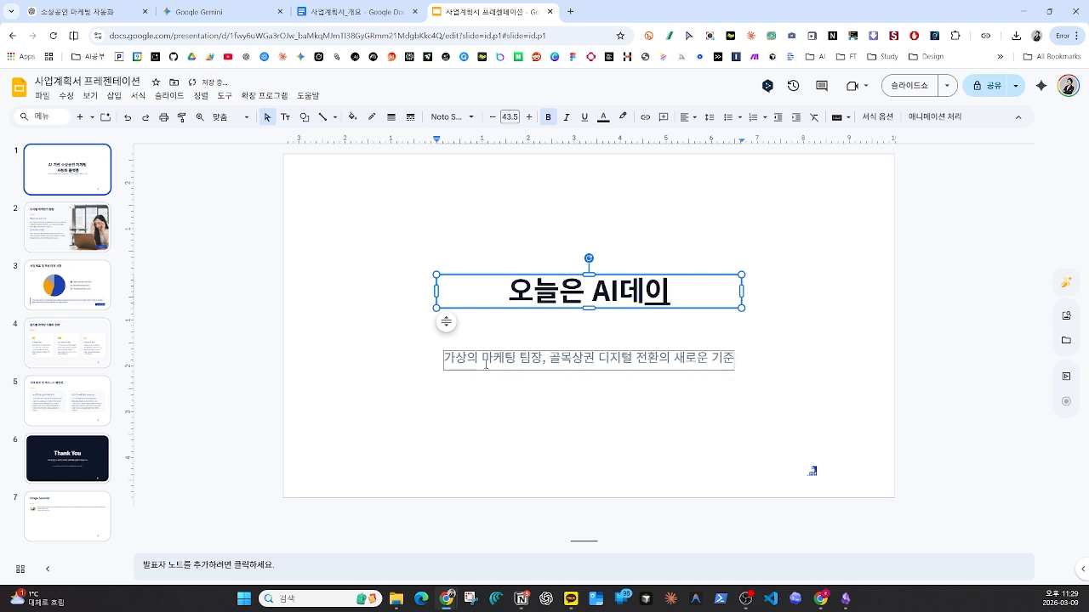
{"action": "left_click", "coordinate": [486, 364]}
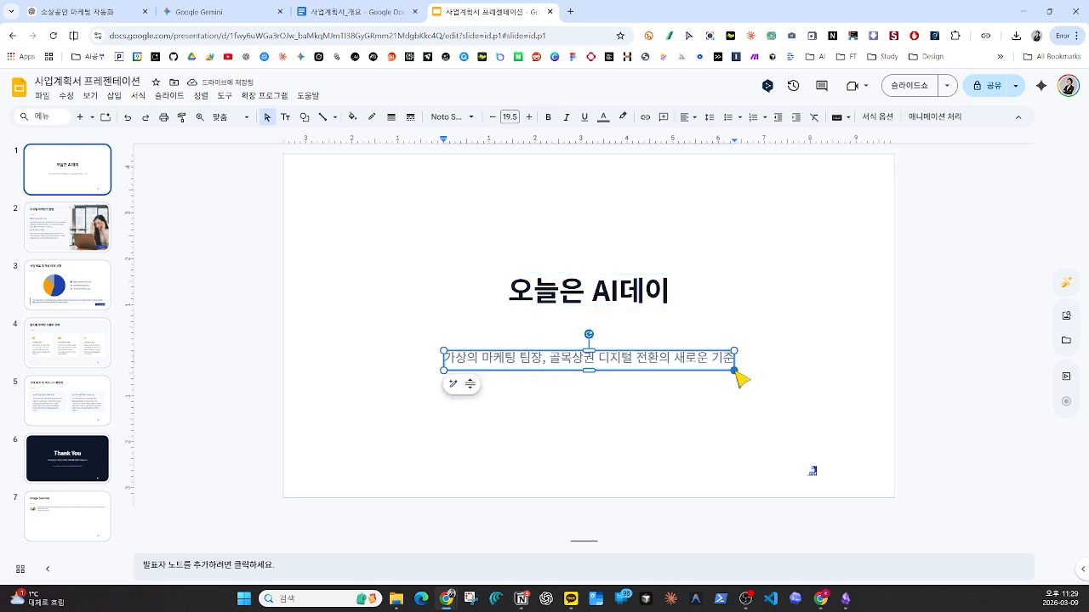
{"action": "left_click", "coordinate": [687, 389]}
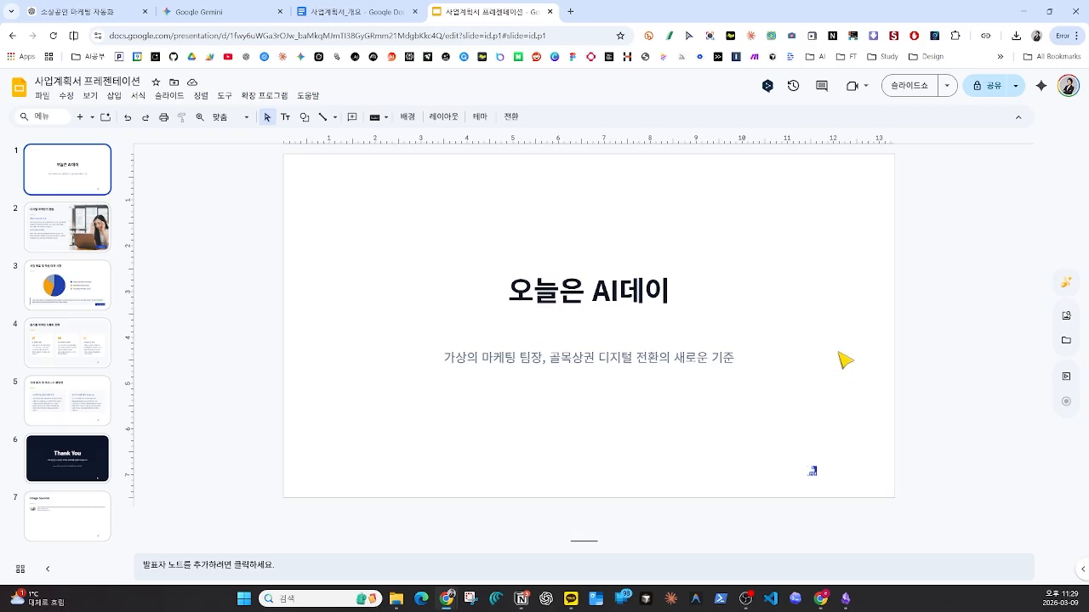
Browse the sample slide designs and their reusable prompts in the 이미지 생성 도우미, and close it
{"action": "left_click", "coordinate": [1069, 289]}
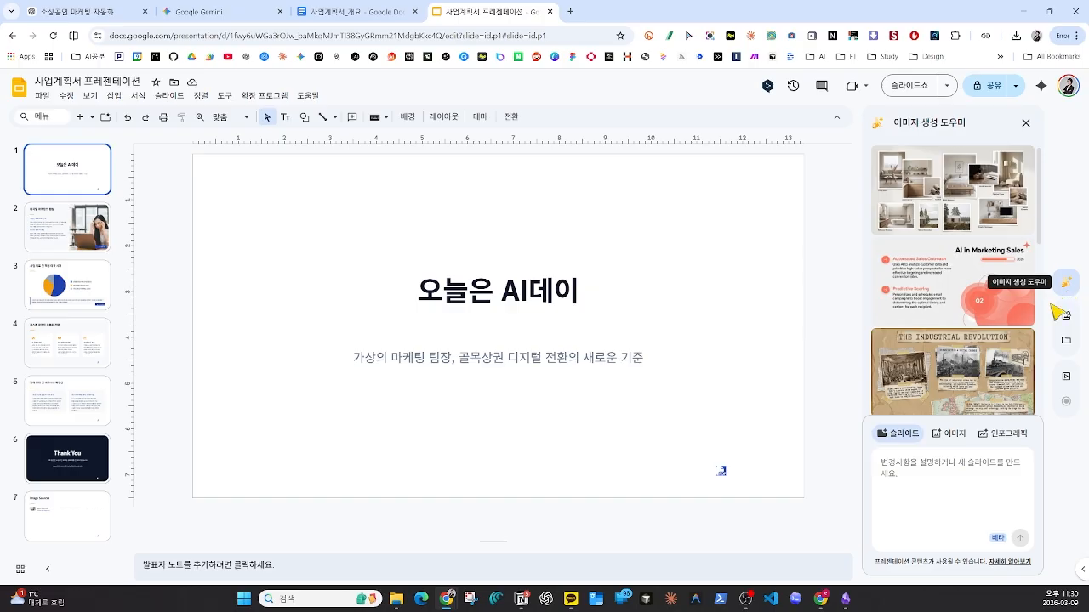
{"action": "mouse_move", "coordinate": [938, 342]}
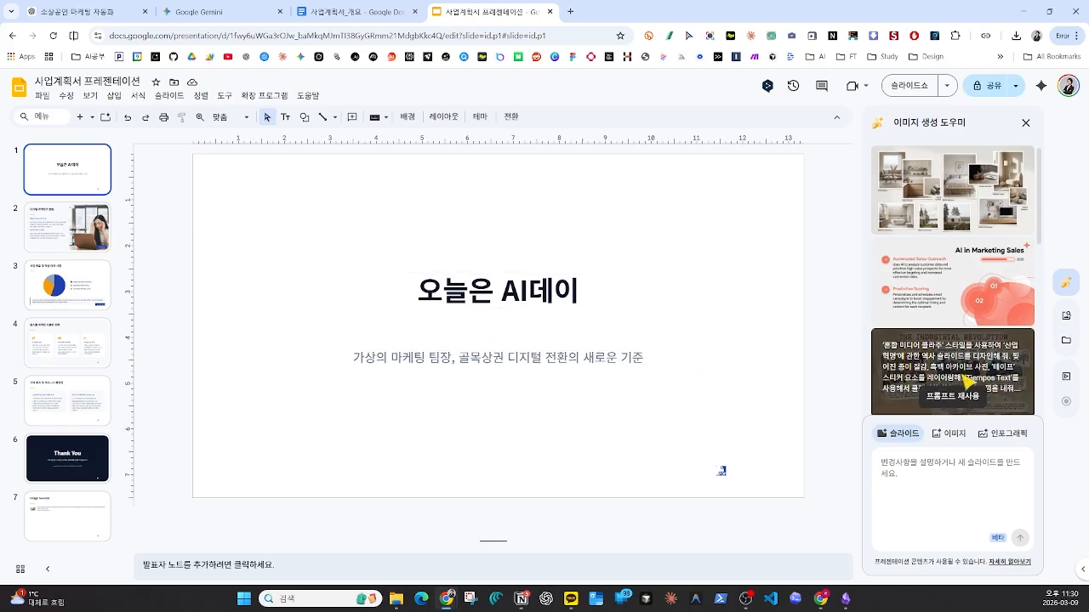
{"action": "mouse_move", "coordinate": [931, 239]}
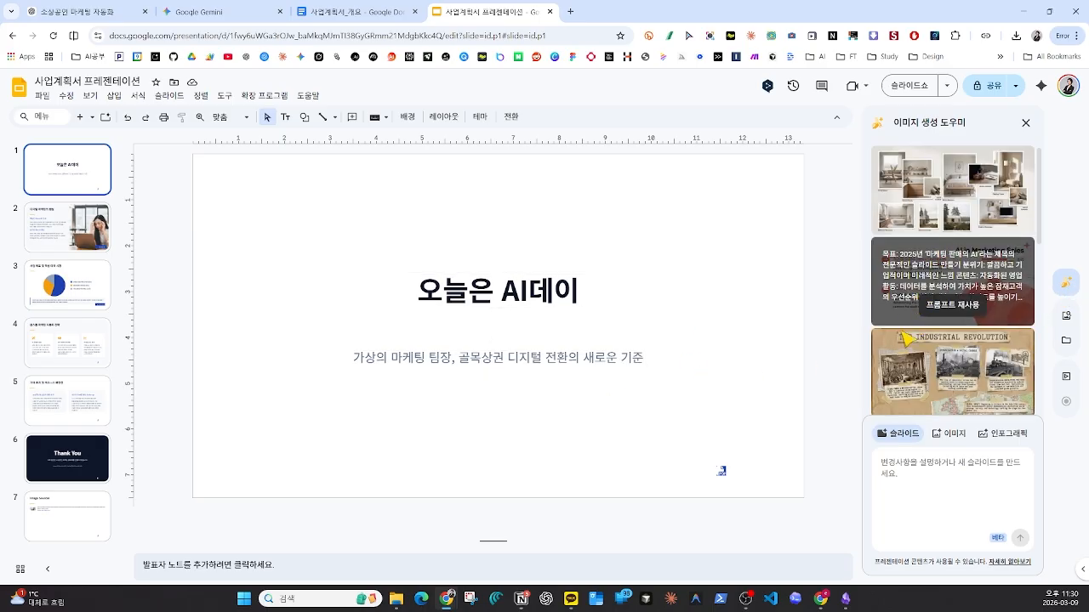
{"action": "scroll", "coordinate": [908, 338], "scroll_direction": "down", "scroll_amount": 5}
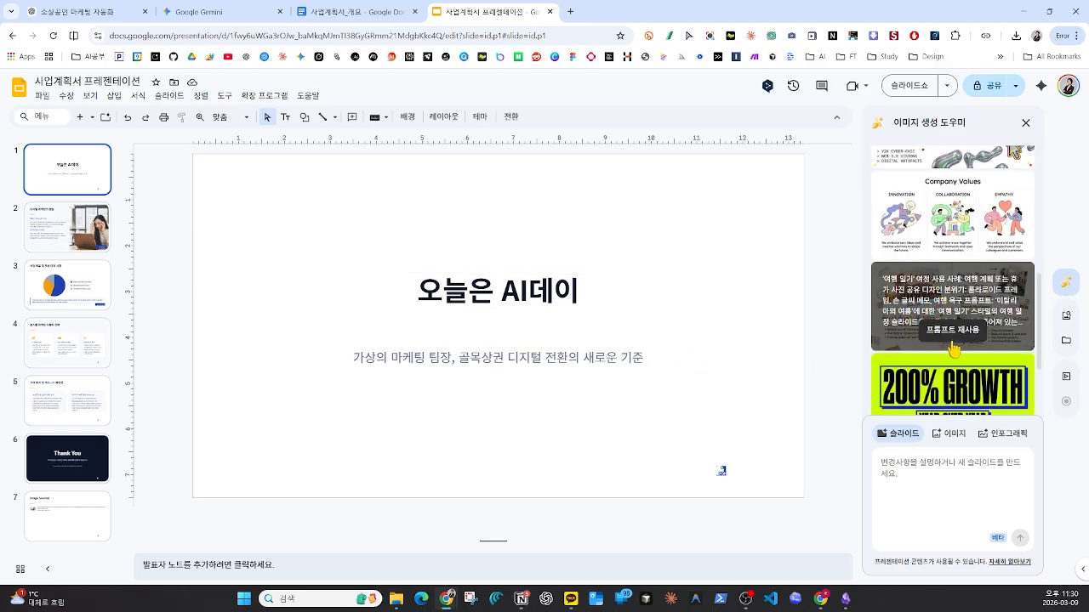
{"action": "scroll", "coordinate": [936, 331], "scroll_direction": "down", "scroll_amount": 3}
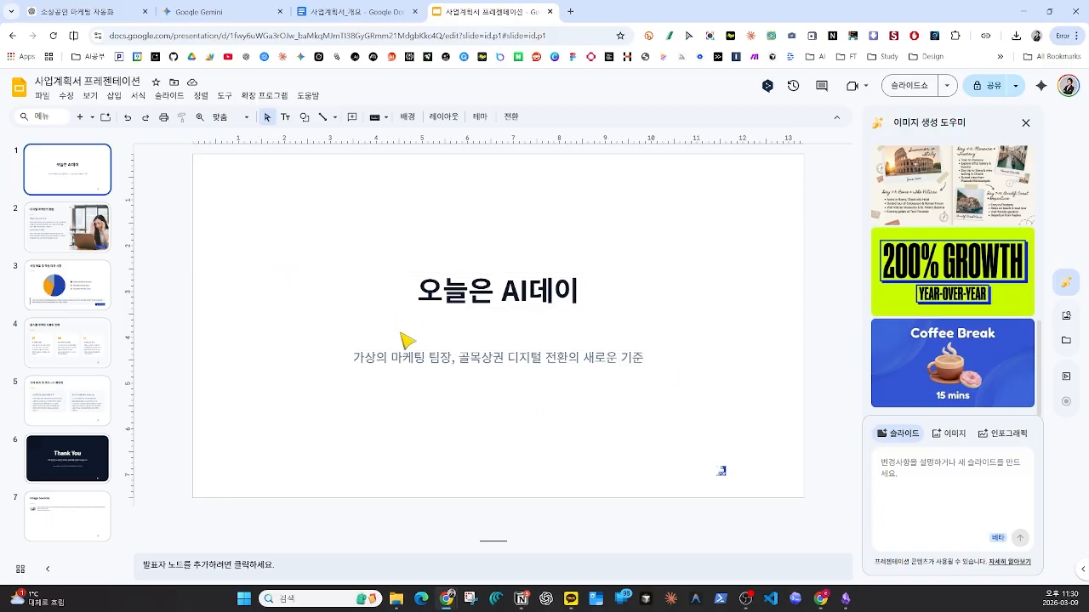
{"action": "mouse_move", "coordinate": [976, 170]}
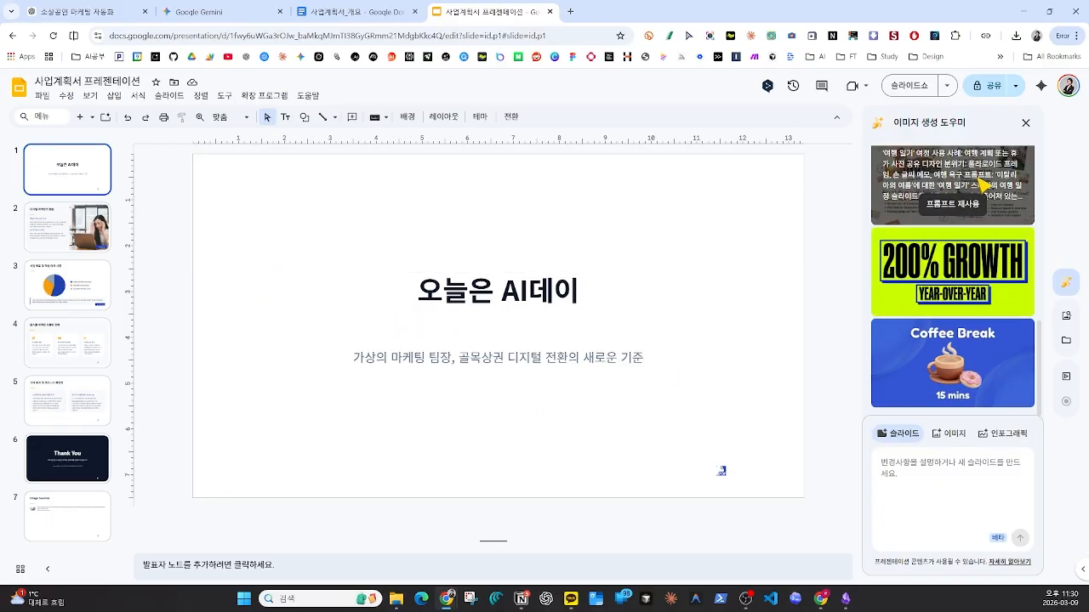
{"action": "left_click", "coordinate": [1025, 122]}
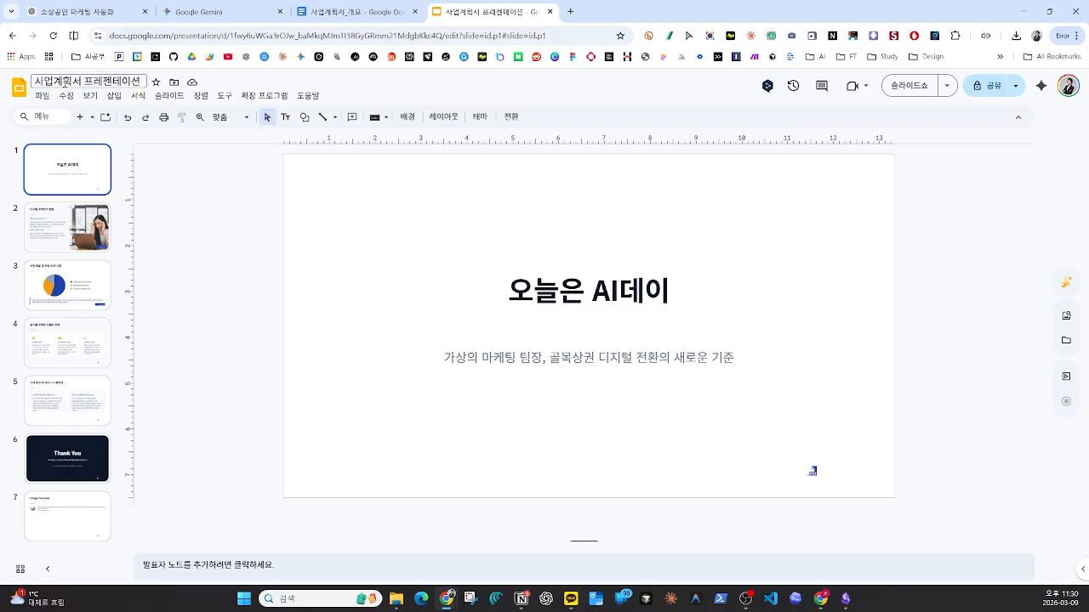
Download the presentation as a PowerPoint (.pptx) file
{"action": "left_click", "coordinate": [43, 97]}
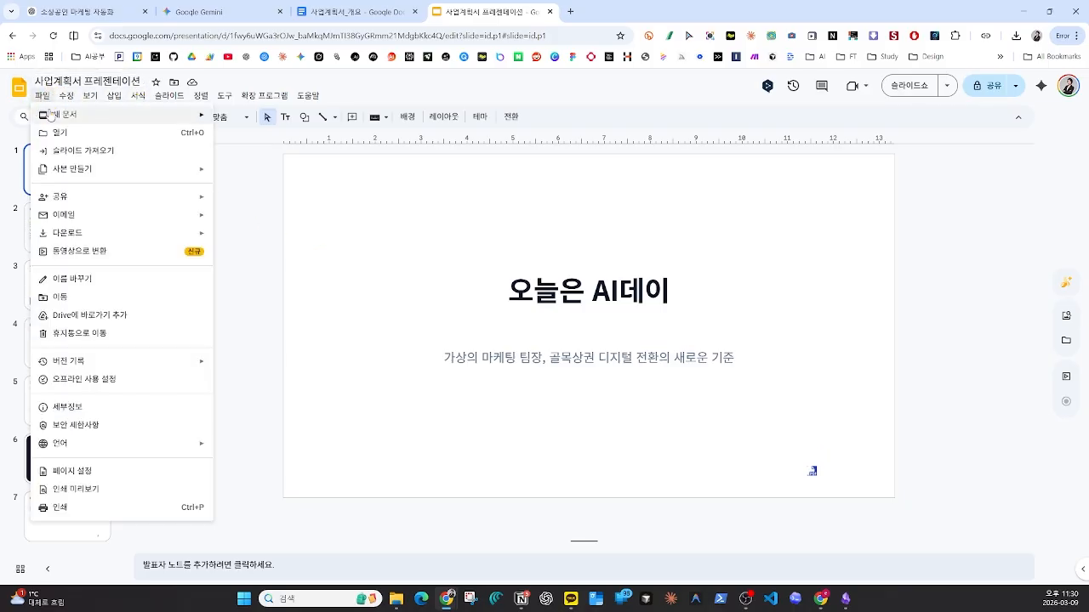
{"action": "mouse_move", "coordinate": [71, 240]}
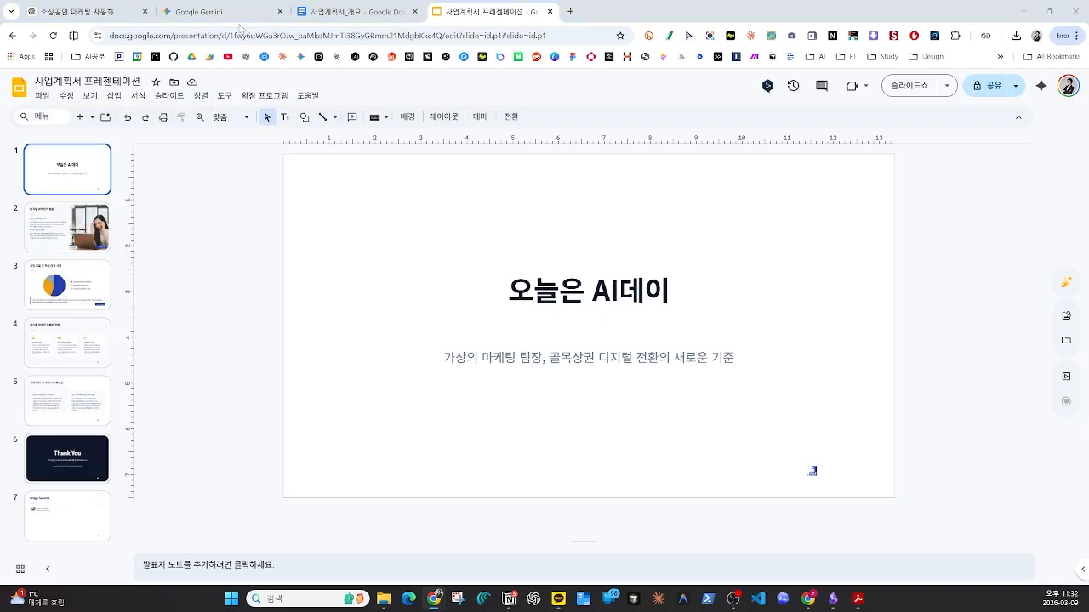
Return to the Gemini chat and reopen the 사업계획서_개요 document from the first reply
{"action": "left_click", "coordinate": [223, 12]}
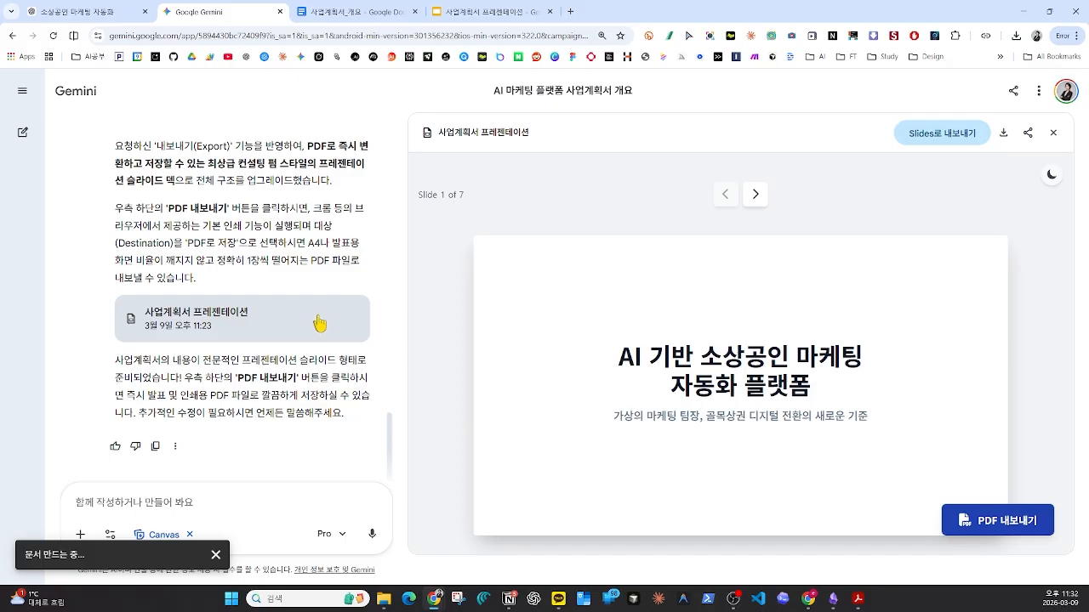
{"action": "scroll", "coordinate": [302, 326], "scroll_direction": "up", "scroll_amount": 10}
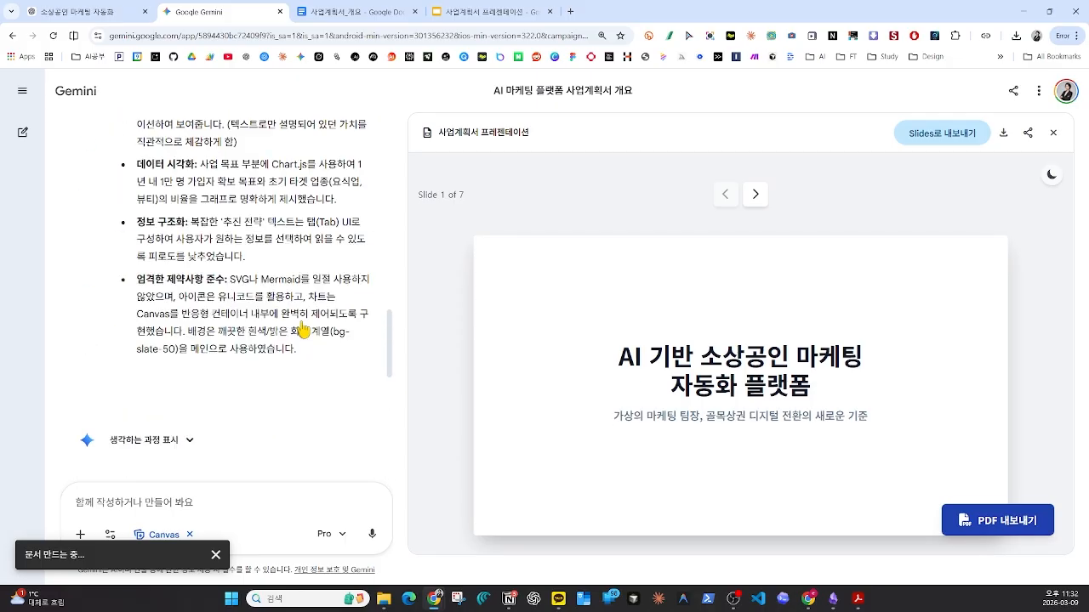
{"action": "scroll", "coordinate": [304, 331], "scroll_direction": "up", "scroll_amount": 5}
{"action": "left_click", "coordinate": [261, 318]}
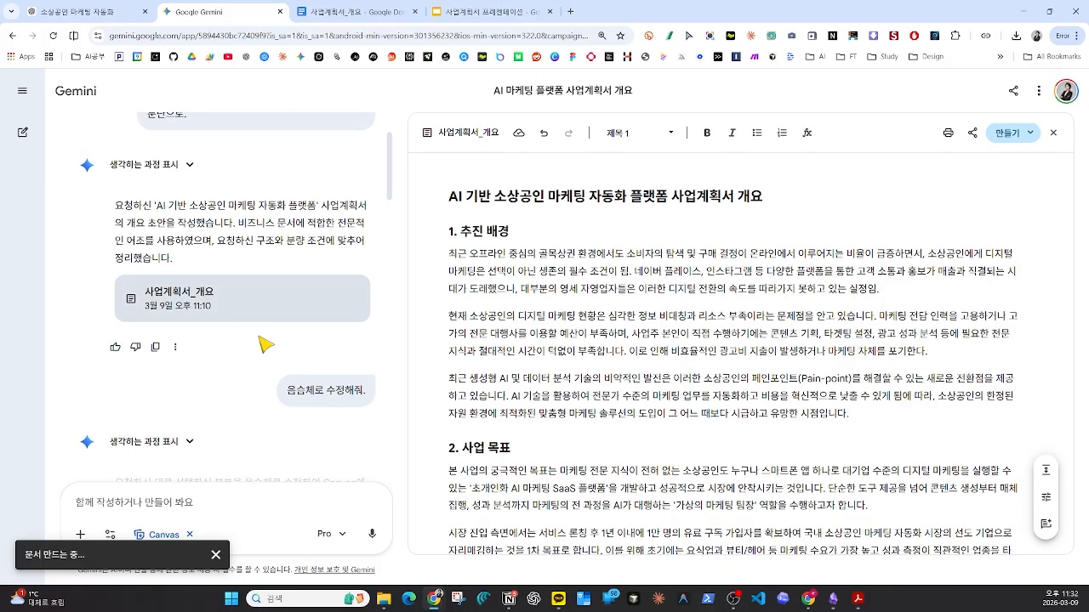
Review the chat's other outputs in turn: 사업계획서_대시보드, AI 마케팅 플랫폼 인포그래픽 and 사업계획서 프레젠테이션
{"action": "scroll", "coordinate": [261, 321], "scroll_direction": "down", "scroll_amount": 15}
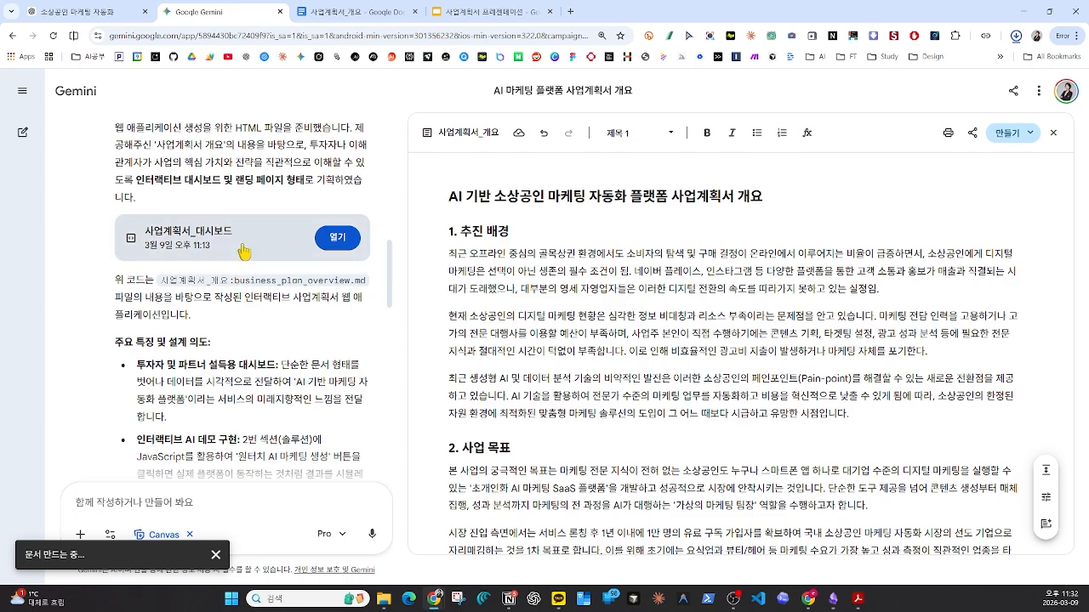
{"action": "left_click", "coordinate": [241, 242]}
{"action": "scroll", "coordinate": [277, 350], "scroll_direction": "down", "scroll_amount": 10}
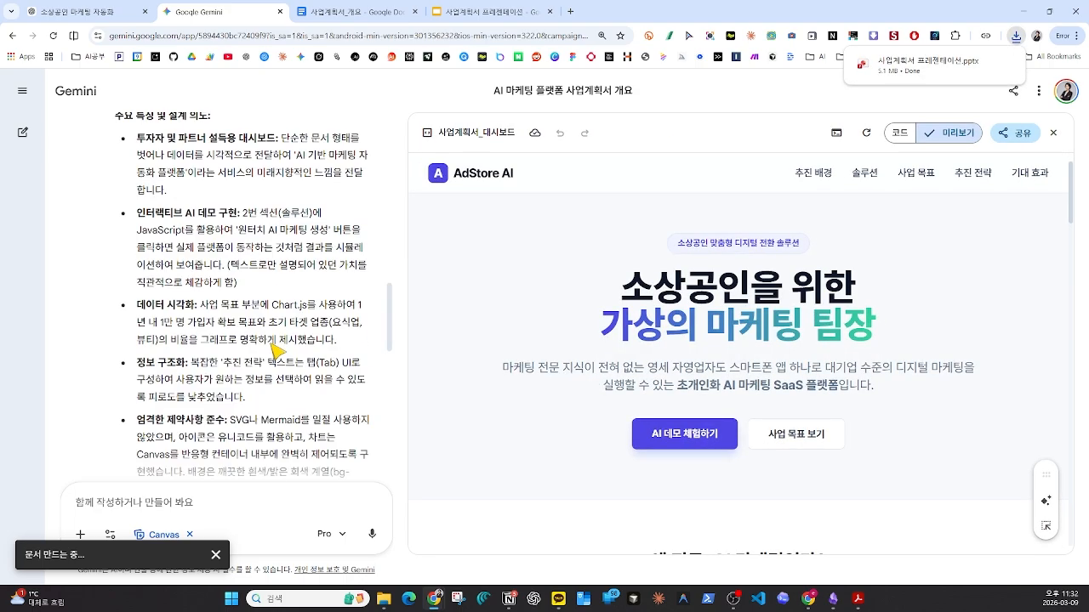
{"action": "left_click", "coordinate": [238, 410]}
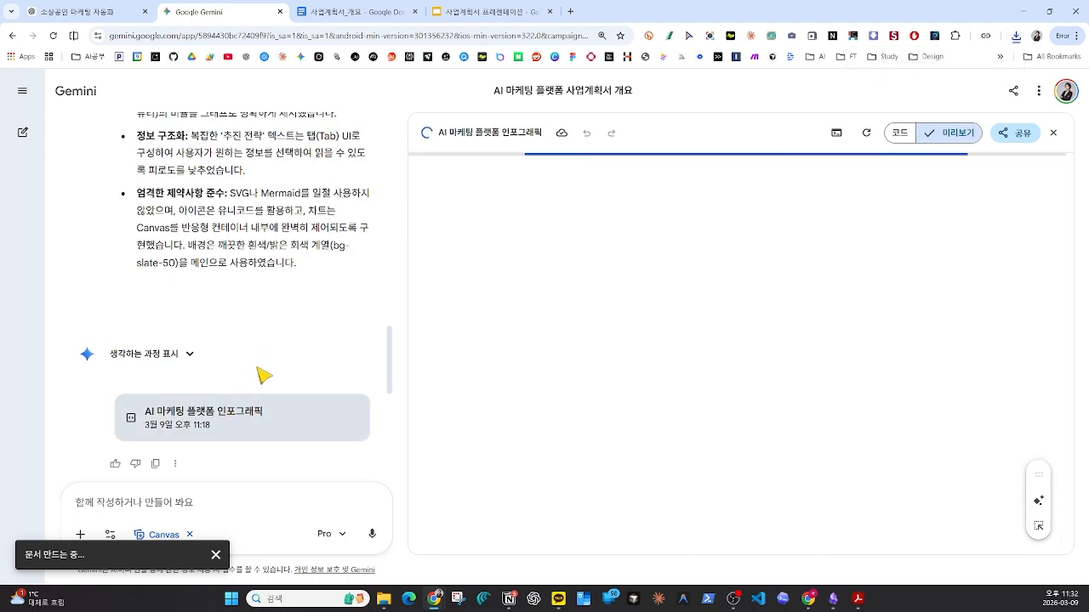
{"action": "scroll", "coordinate": [259, 372], "scroll_direction": "down", "scroll_amount": 5}
{"action": "left_click", "coordinate": [244, 336]}
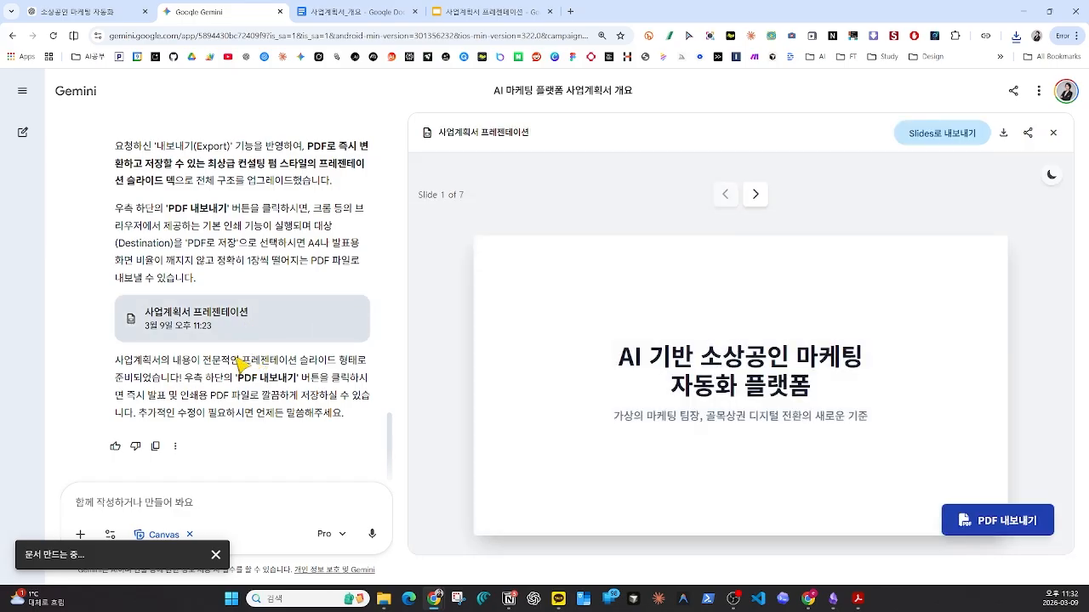
Bring the 사업계획서_개요 document back into Canvas and show the types of content that can be created from it
{"action": "scroll", "coordinate": [248, 350], "scroll_direction": "up", "scroll_amount": 5}
{"action": "scroll", "coordinate": [252, 351], "scroll_direction": "up", "scroll_amount": 10}
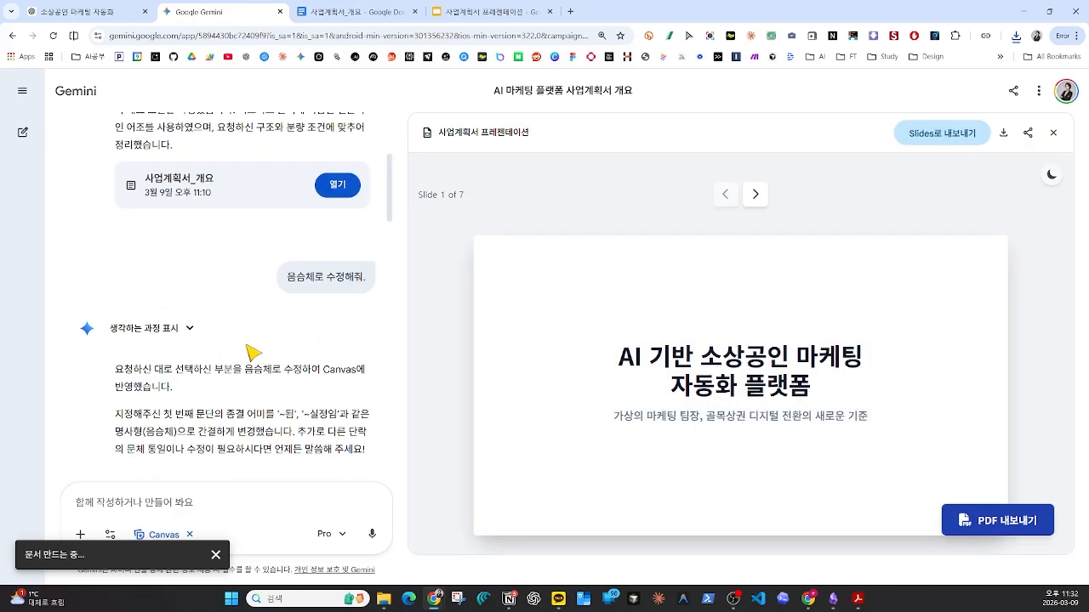
{"action": "left_click", "coordinate": [251, 334]}
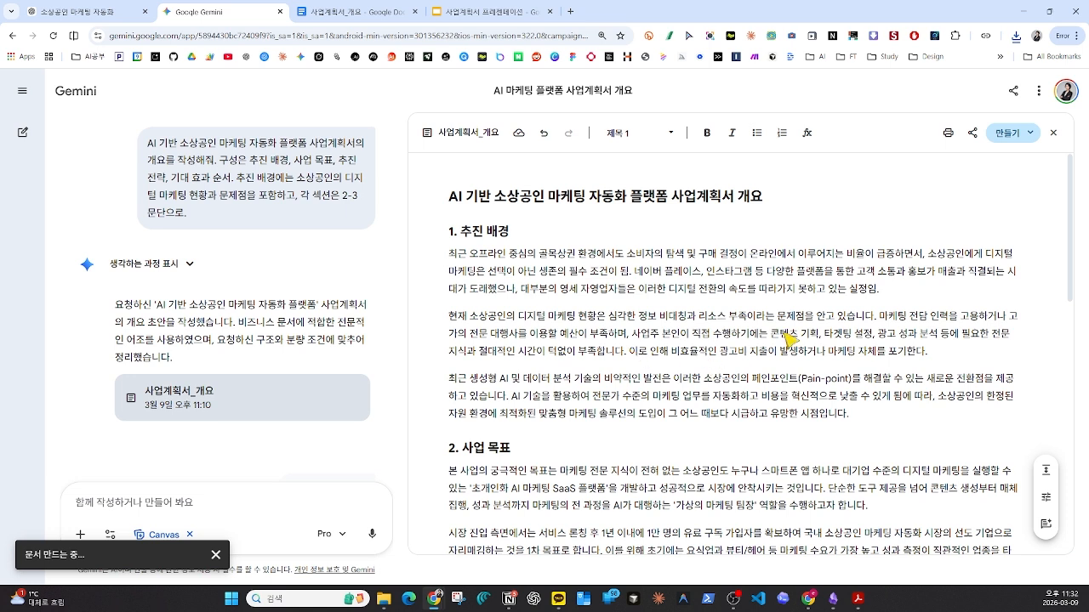
{"action": "left_click", "coordinate": [1014, 134]}
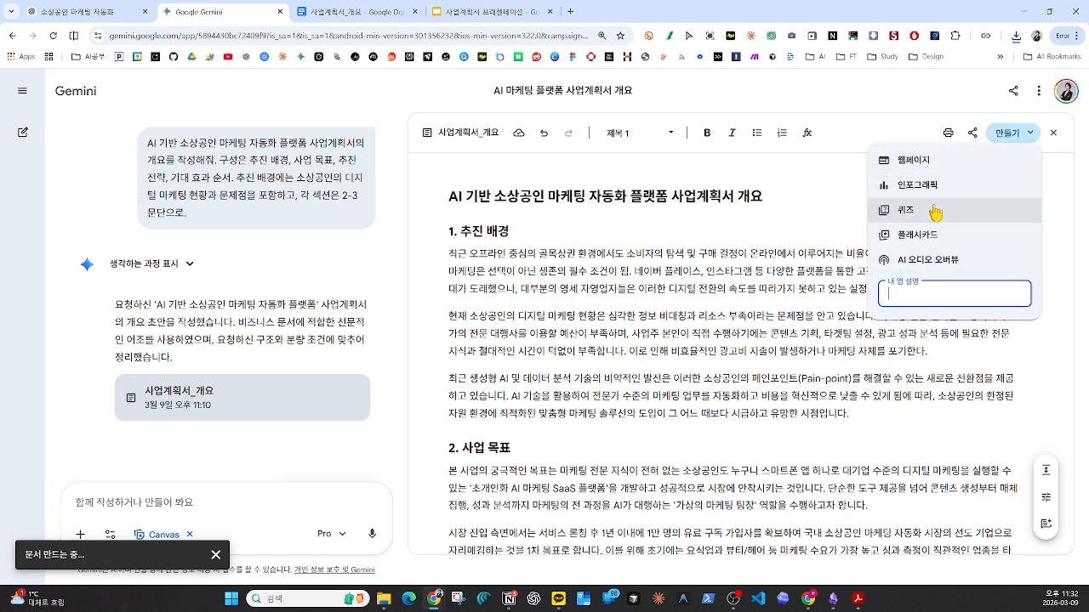